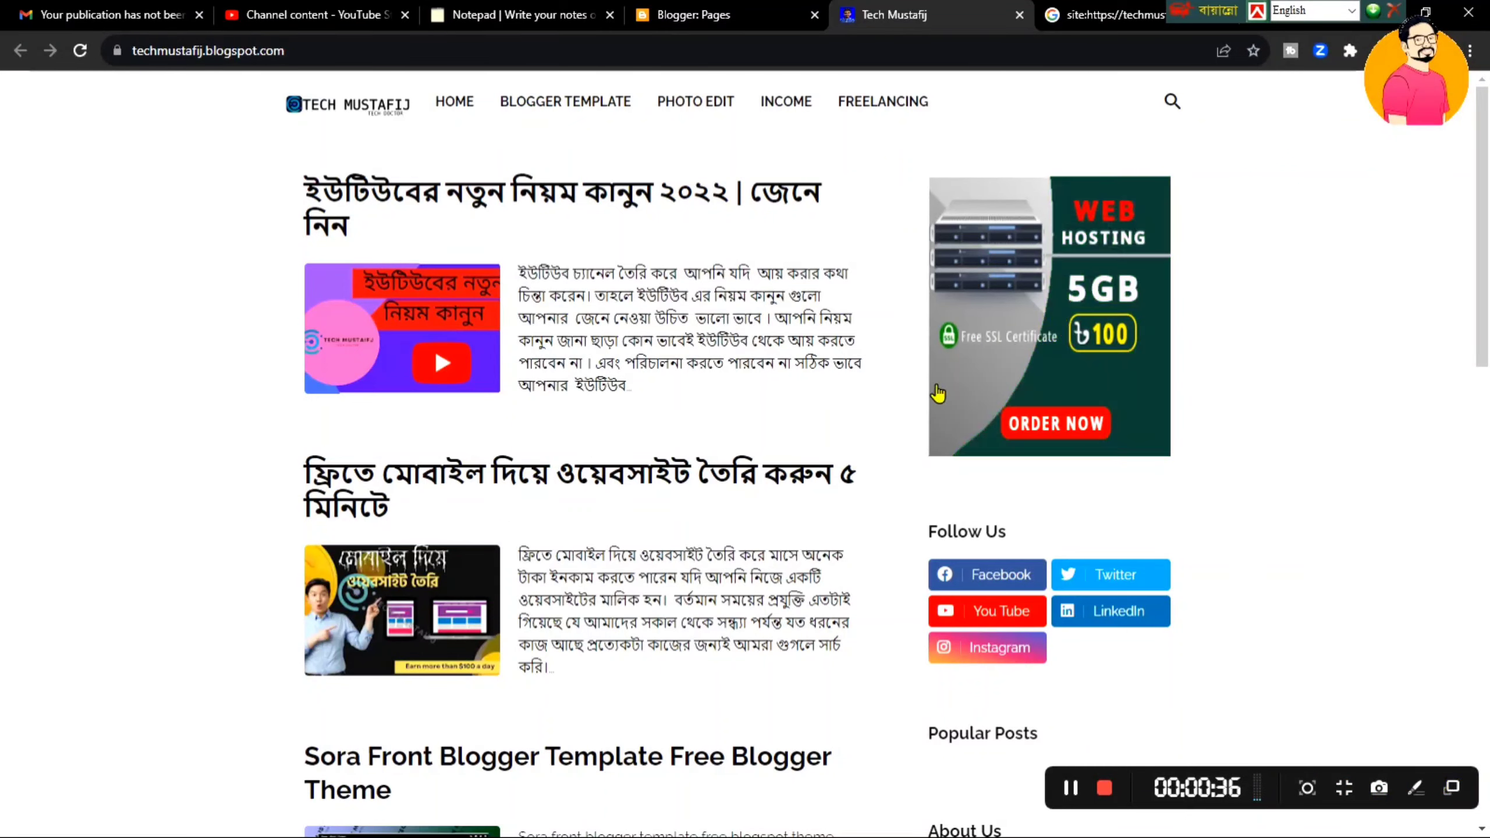
- Search Google for 'google news publisher' and open the Google Publisher Center result
scroll(1415, 660, "down", 3)
scroll(899, 426, "up", 3)
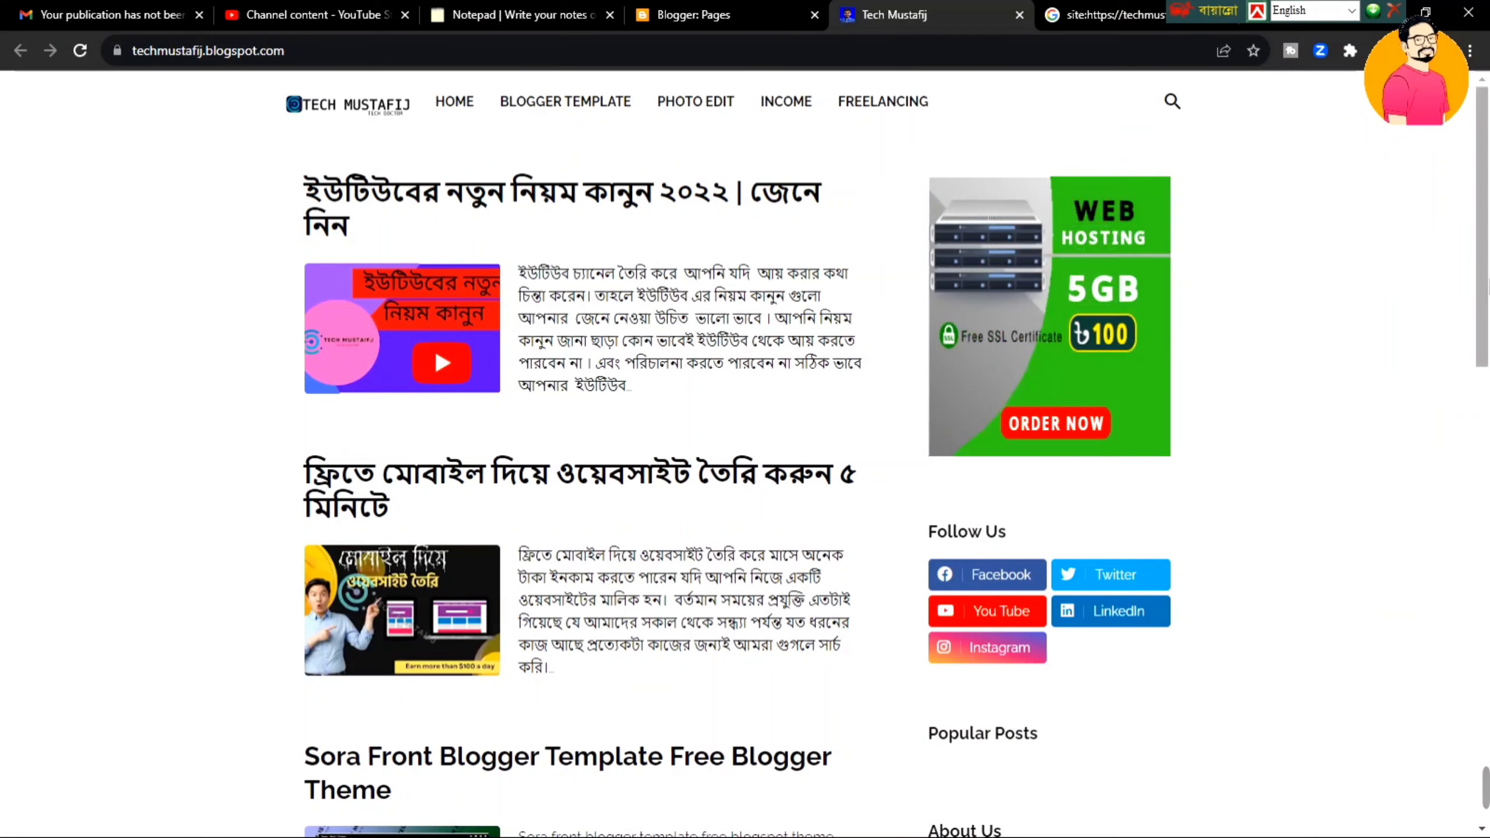
left_click_drag(1487, 285, 1487, 231)
left_click_drag(1488, 264, 1488, 256)
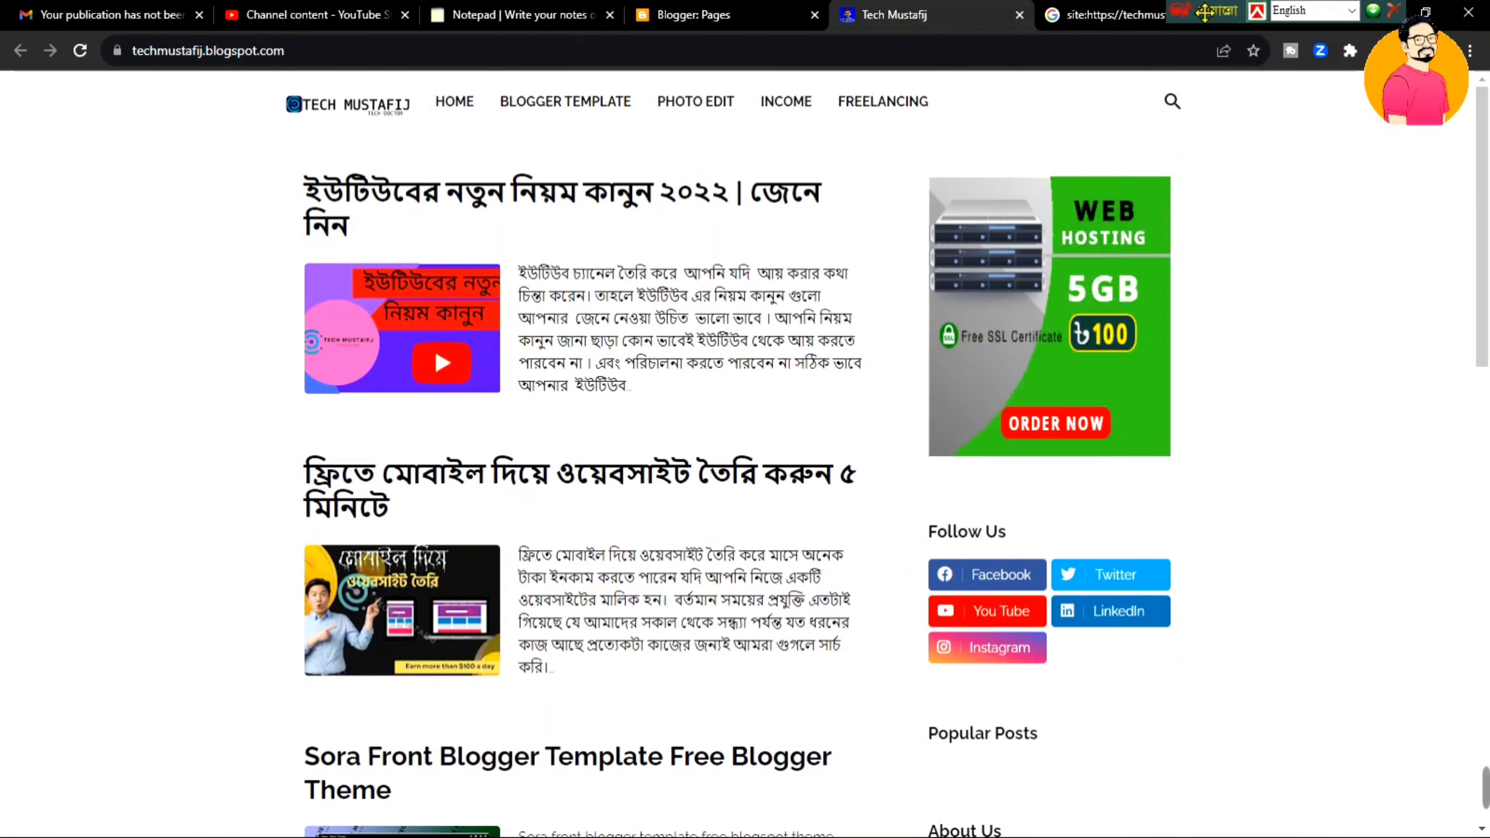
left_click_drag(1226, 7, 1329, 7)
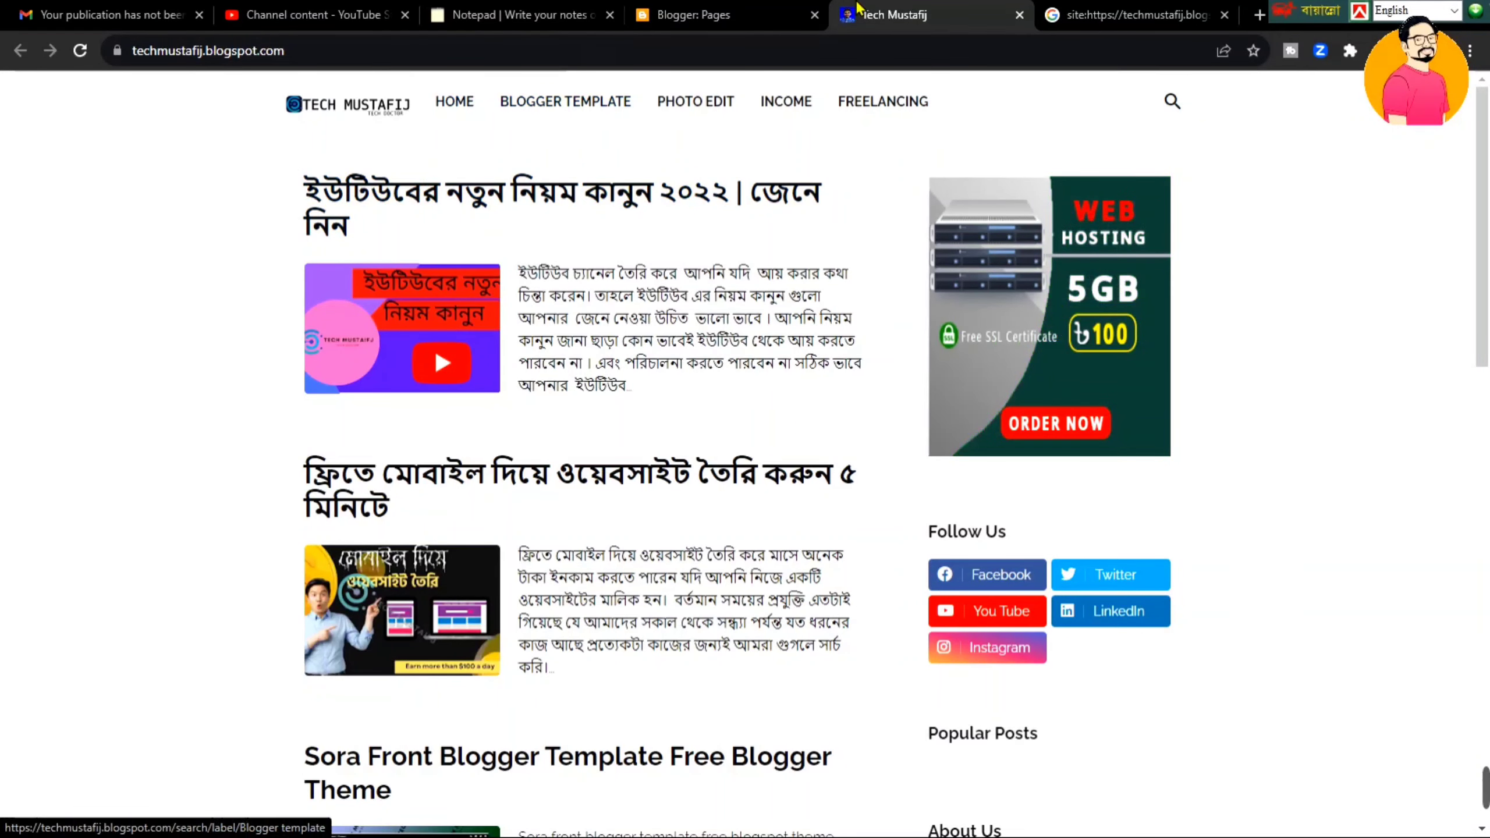
left_click(704, 15)
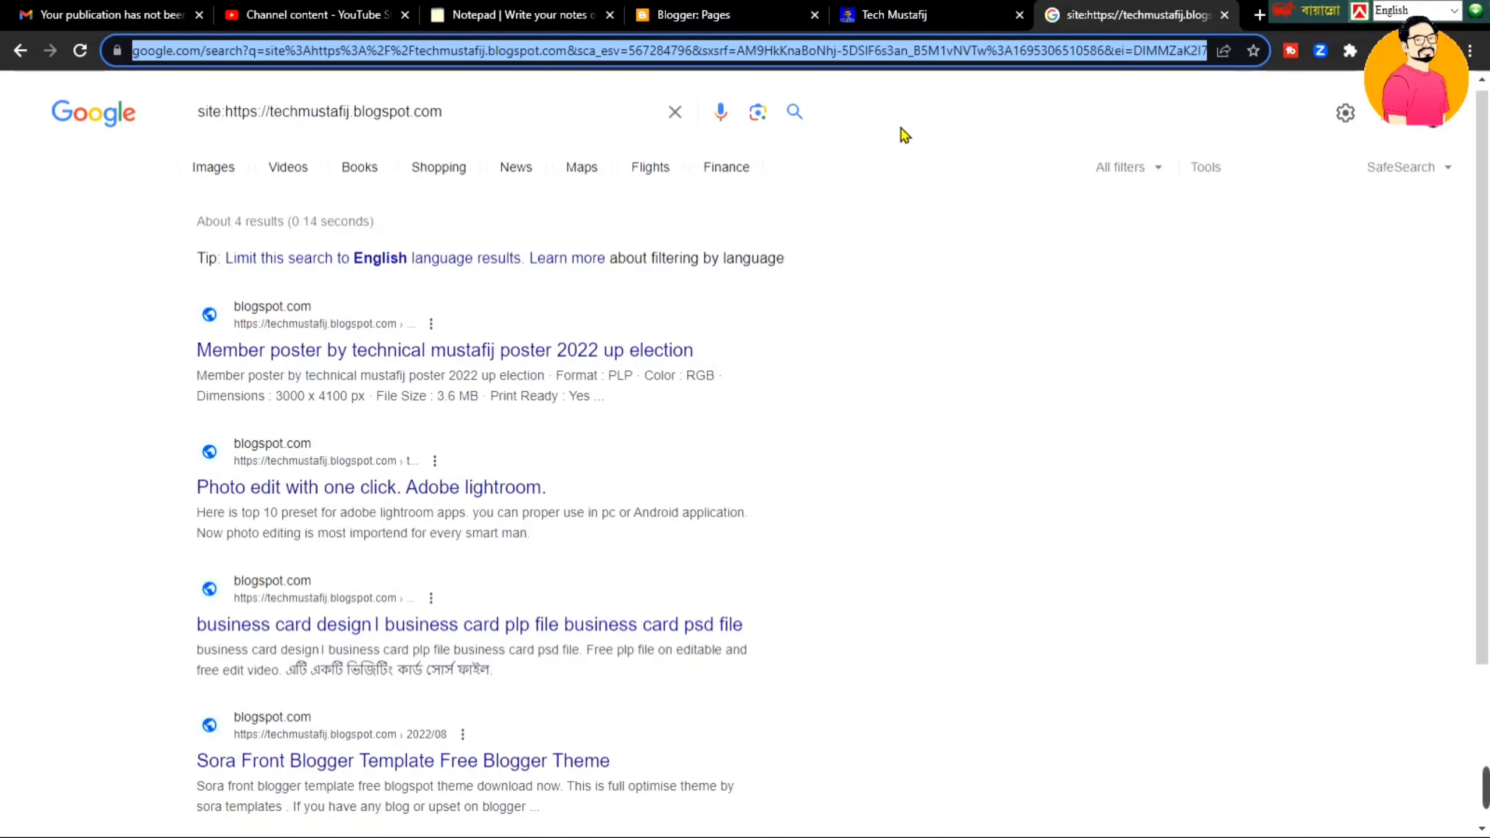
type("GO")
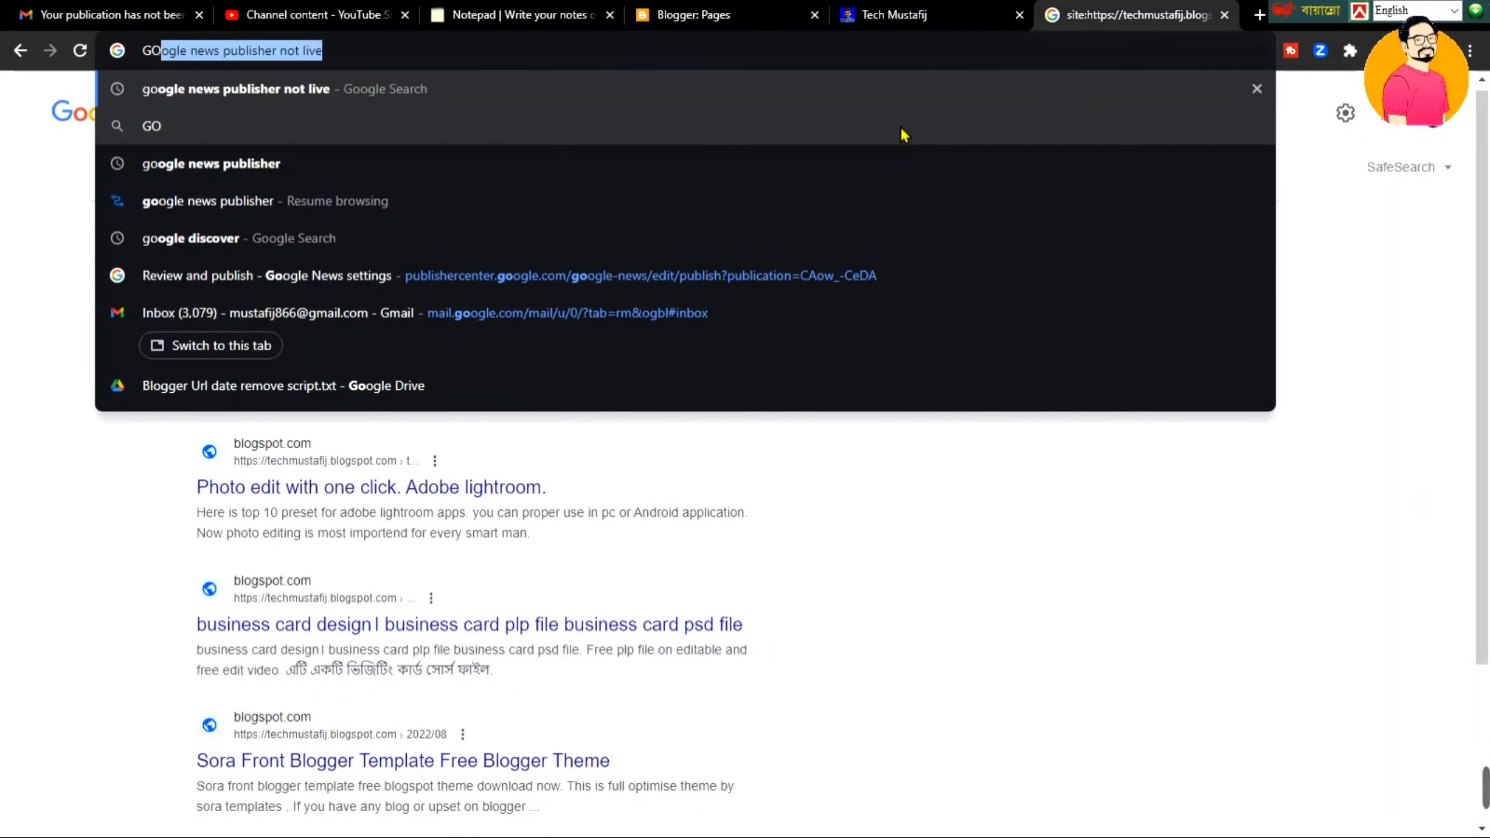
key("Return")
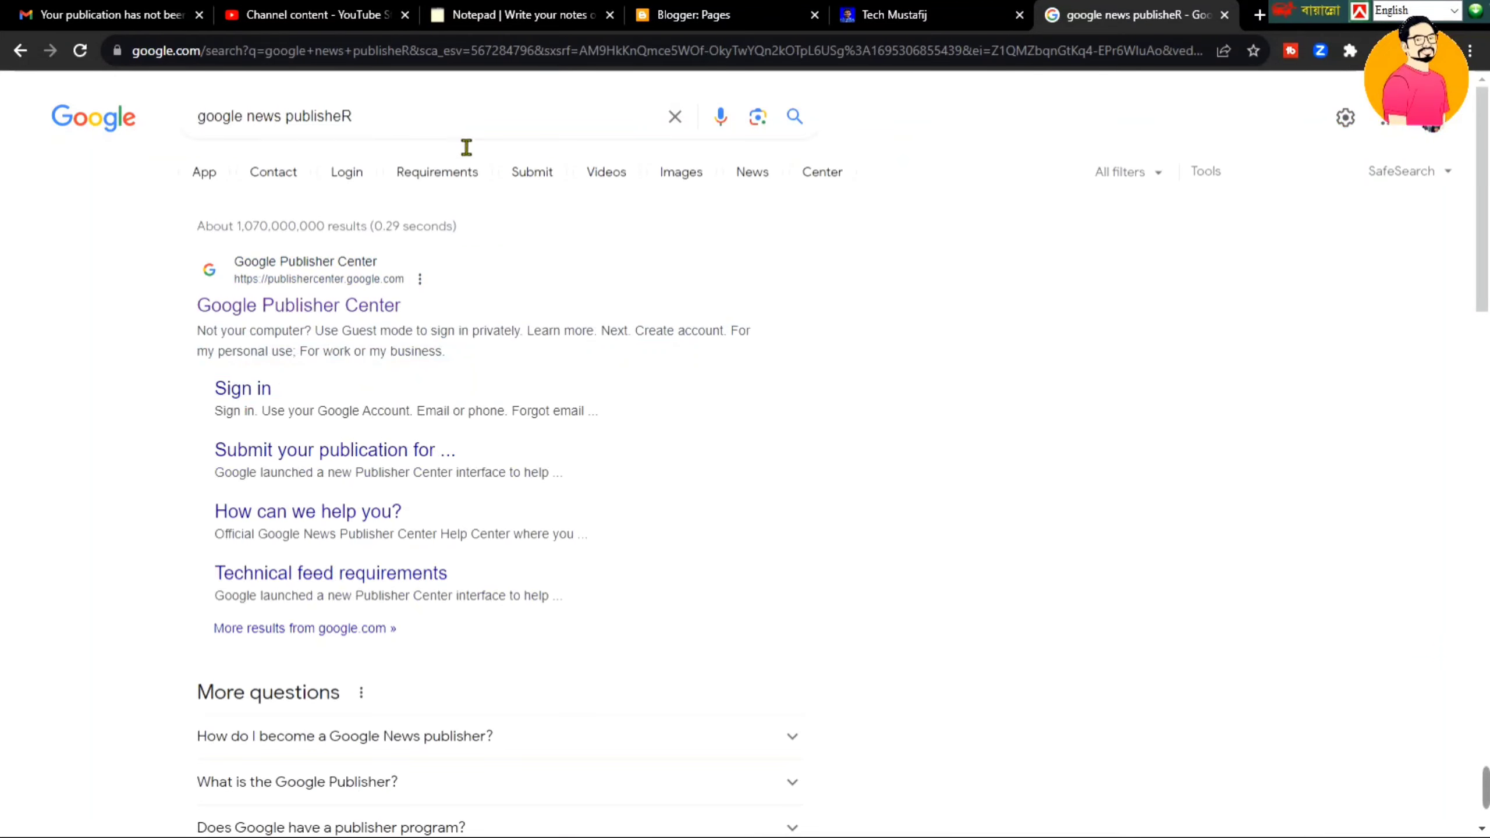
scroll(821, 274, "down", 10)
scroll(821, 274, "up", 10)
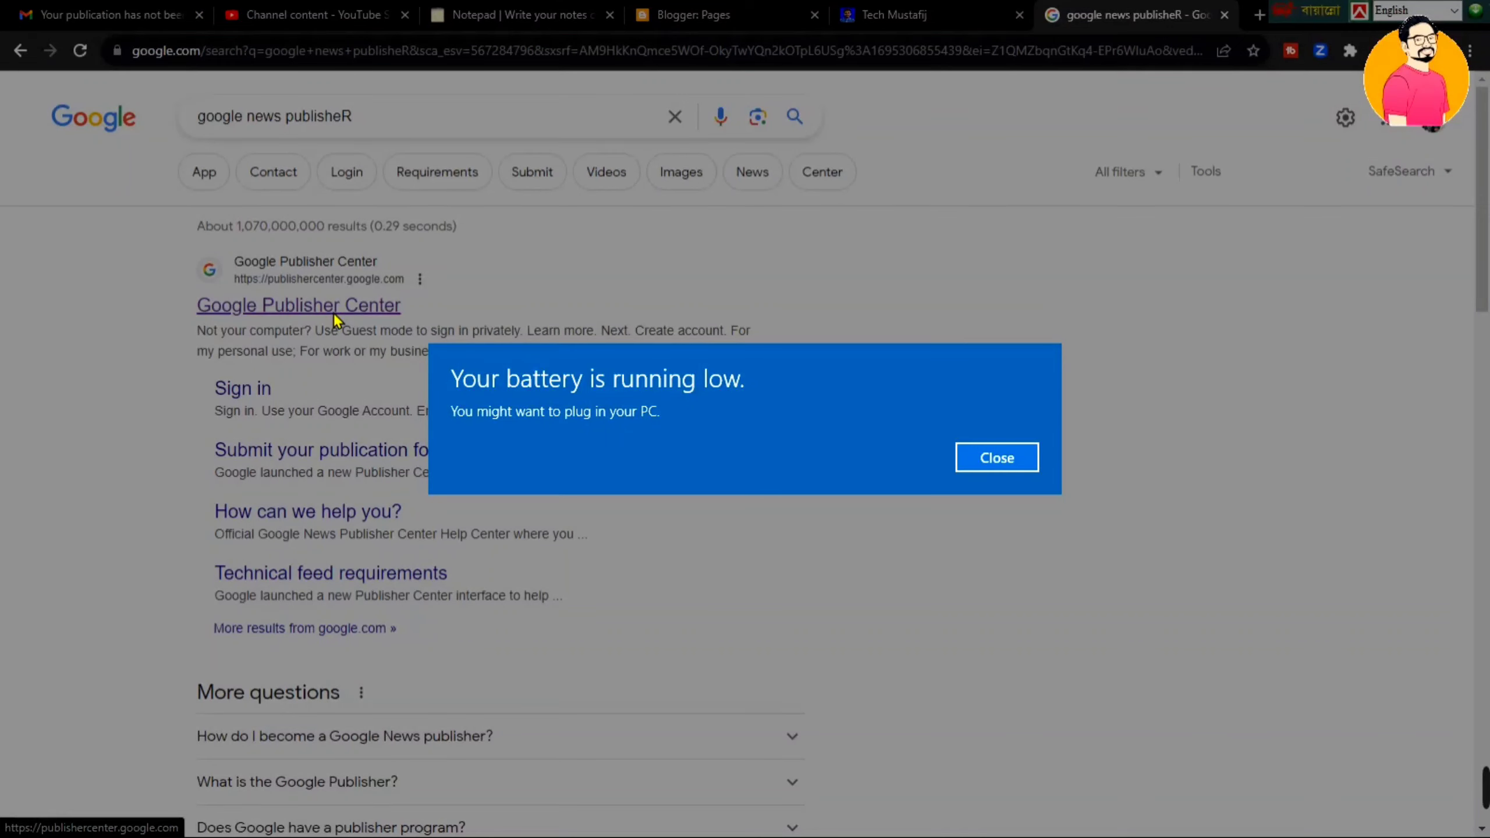
left_click(996, 457)
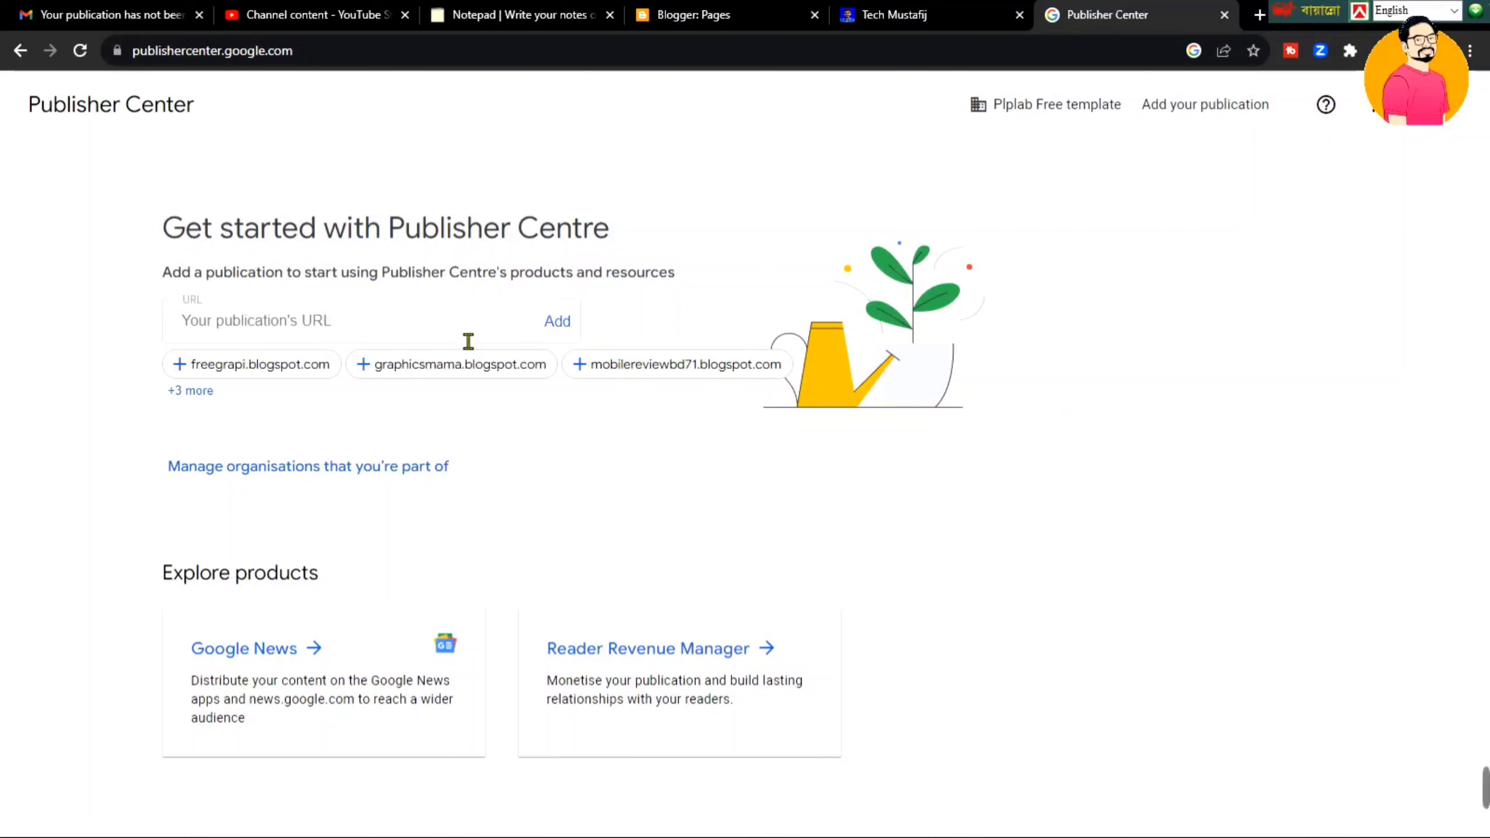
- Copy the full blog address, techmustafij.blogspot.com, from the blog's tab
left_click(874, 15)
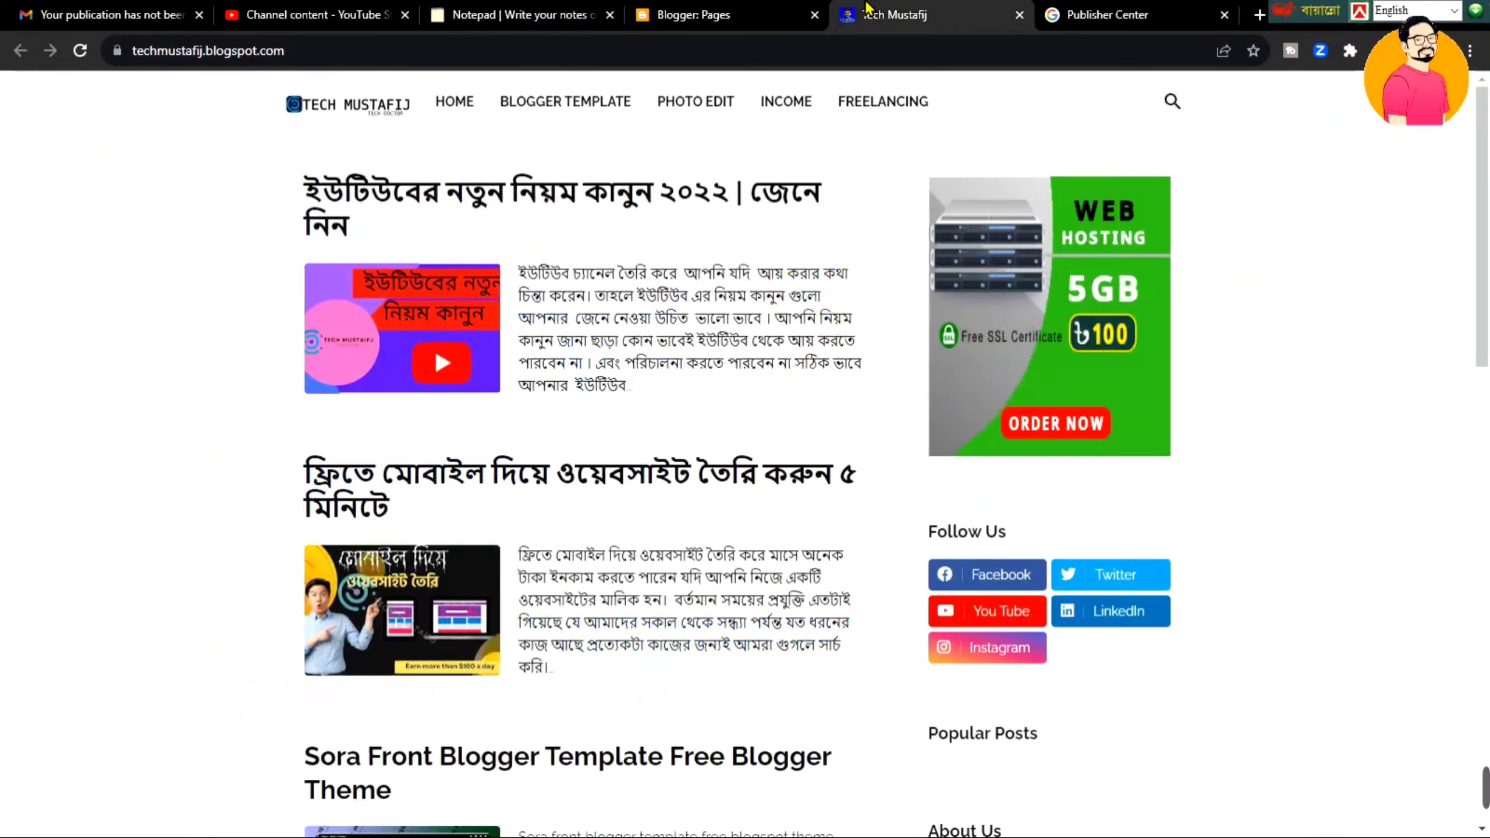
left_click(476, 56)
left_click(476, 60)
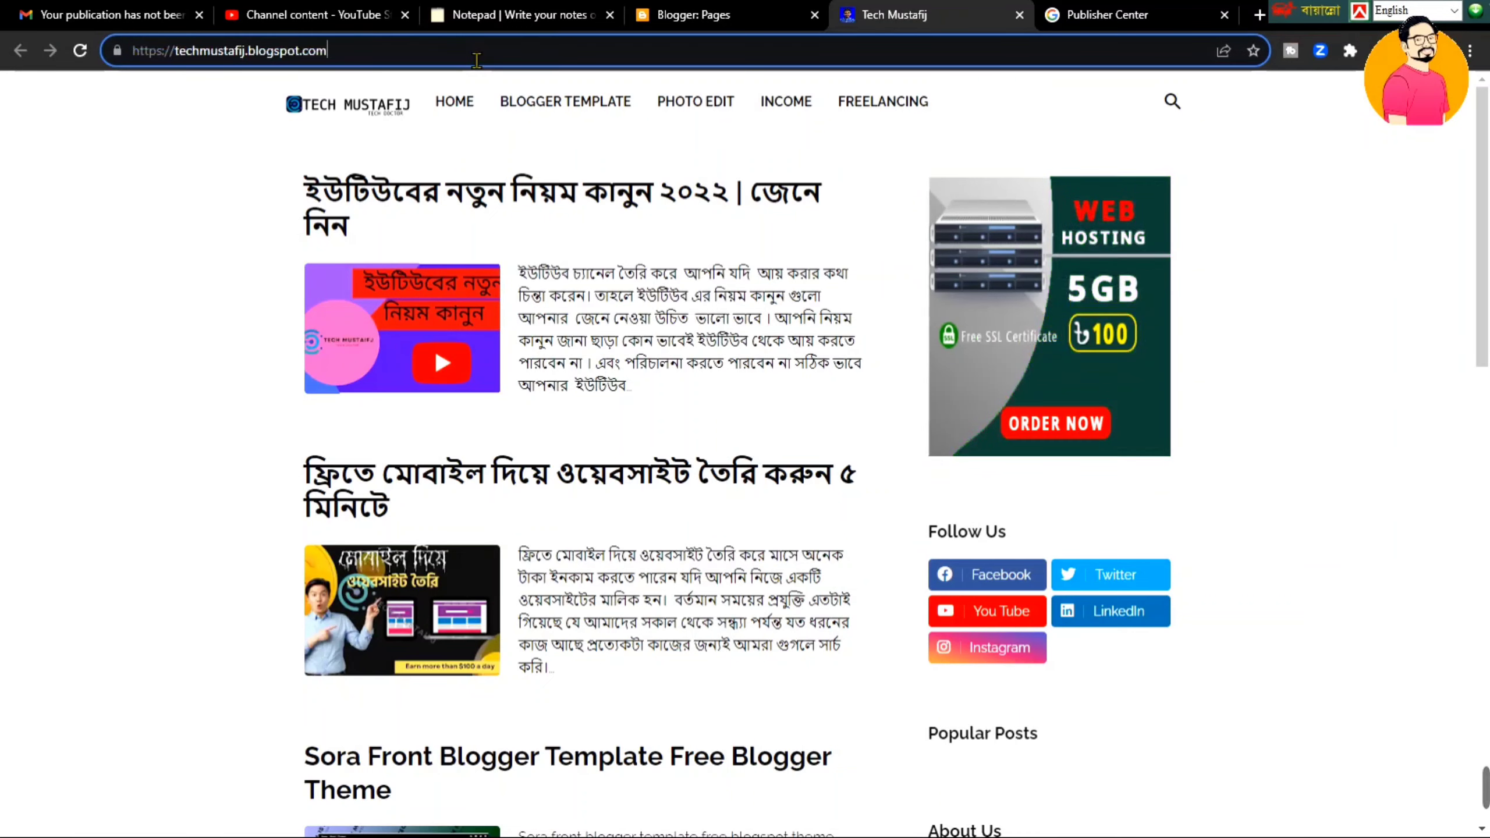
triple_click(476, 60)
key("ctrl+c")
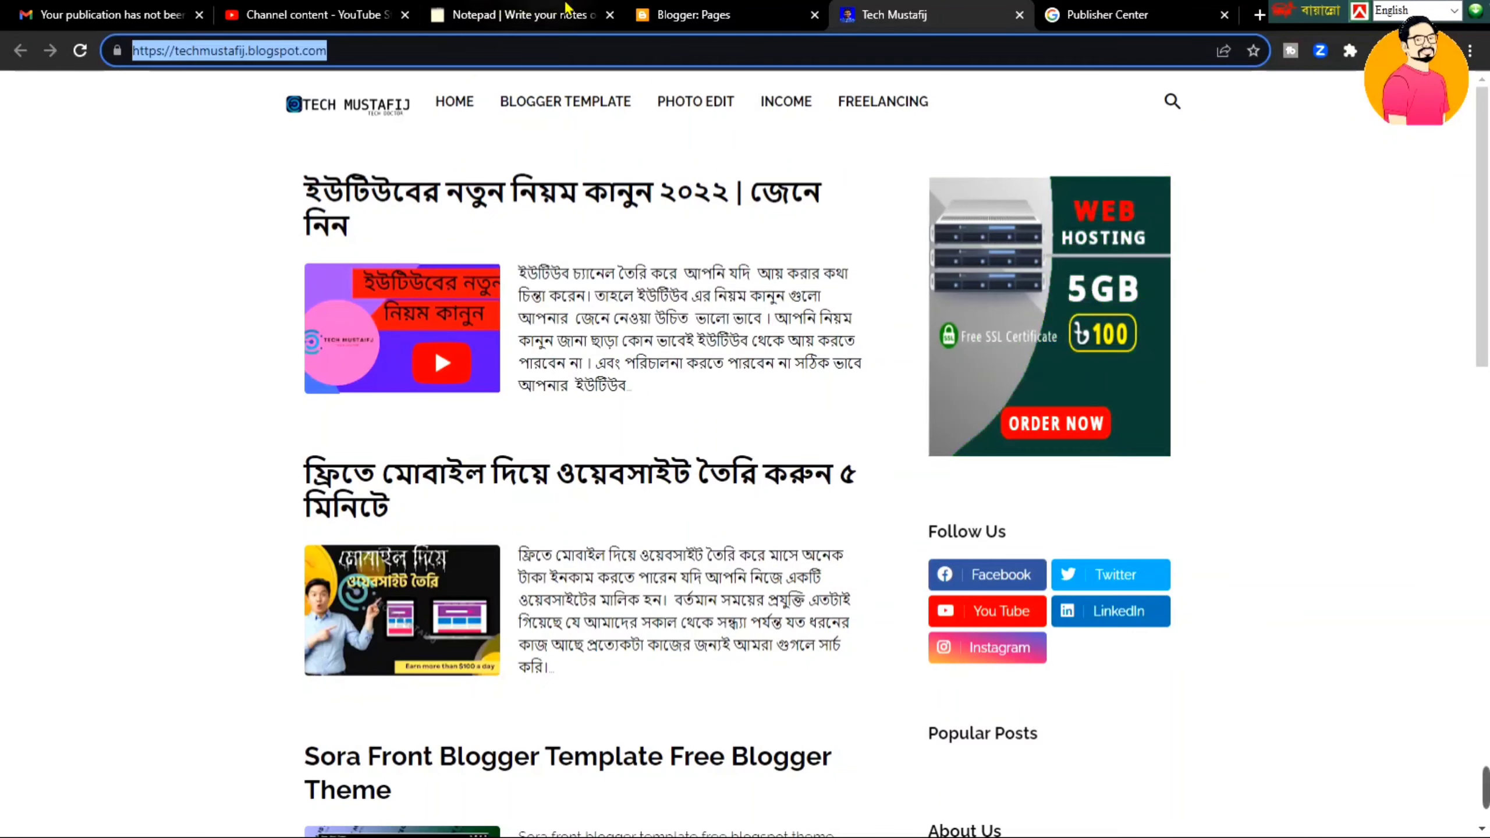
- Paste the blog URL into Publisher Center's publication URL field and add it
key("ctrl+Tab")
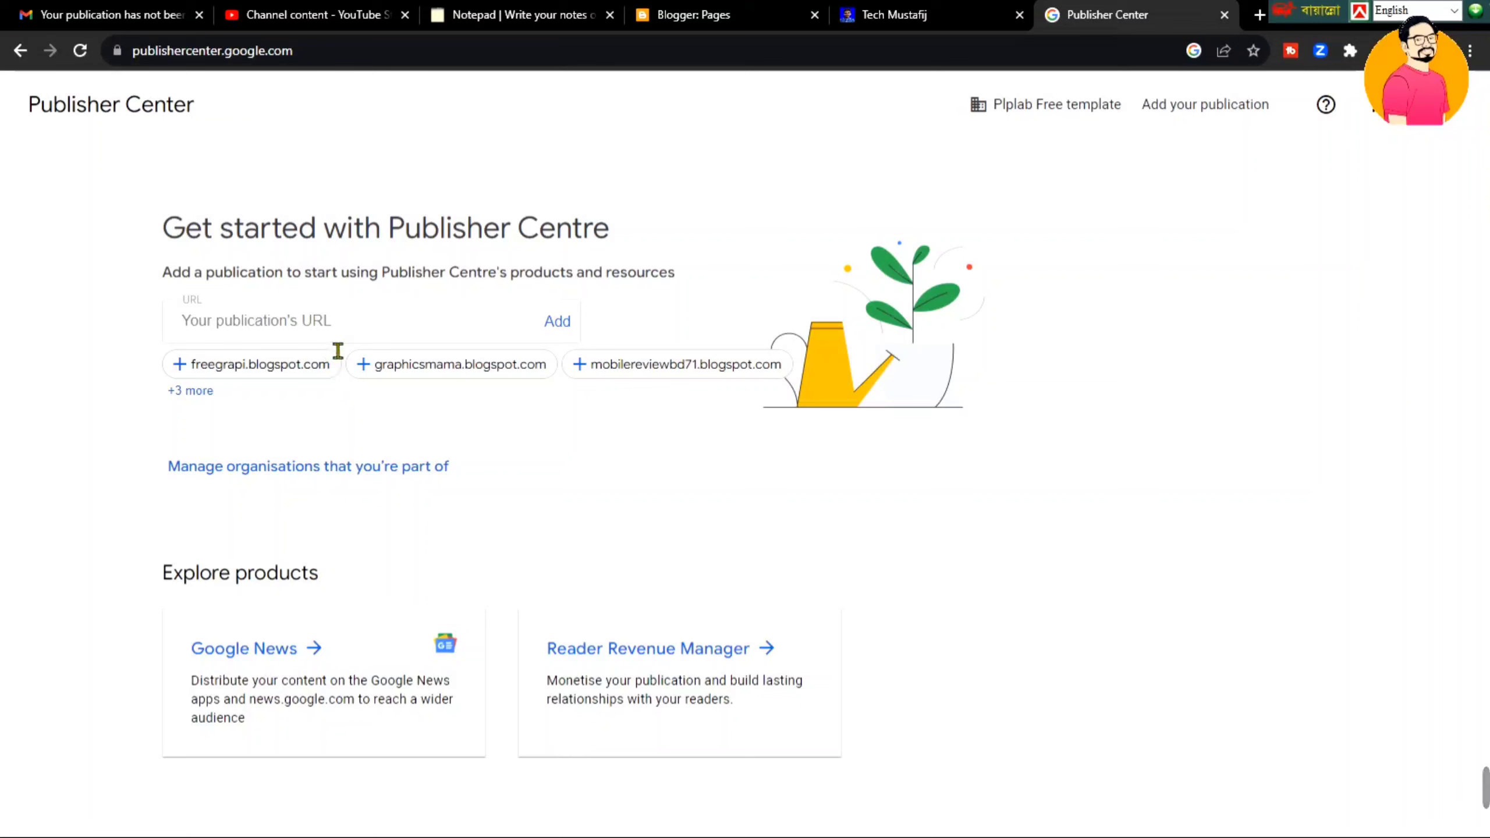
left_click(337, 339)
key("ctrl+v")
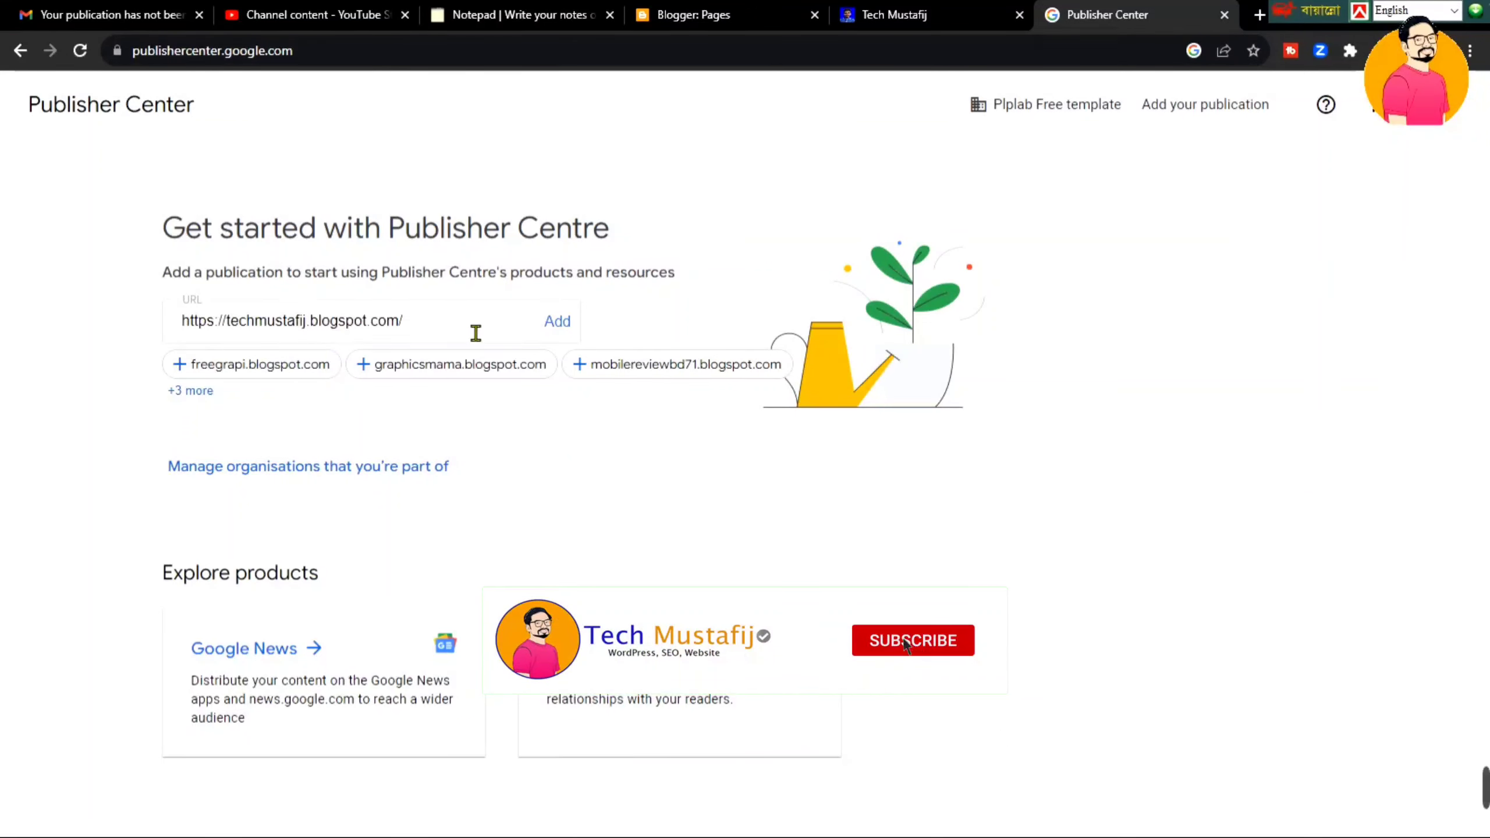
left_click(553, 325)
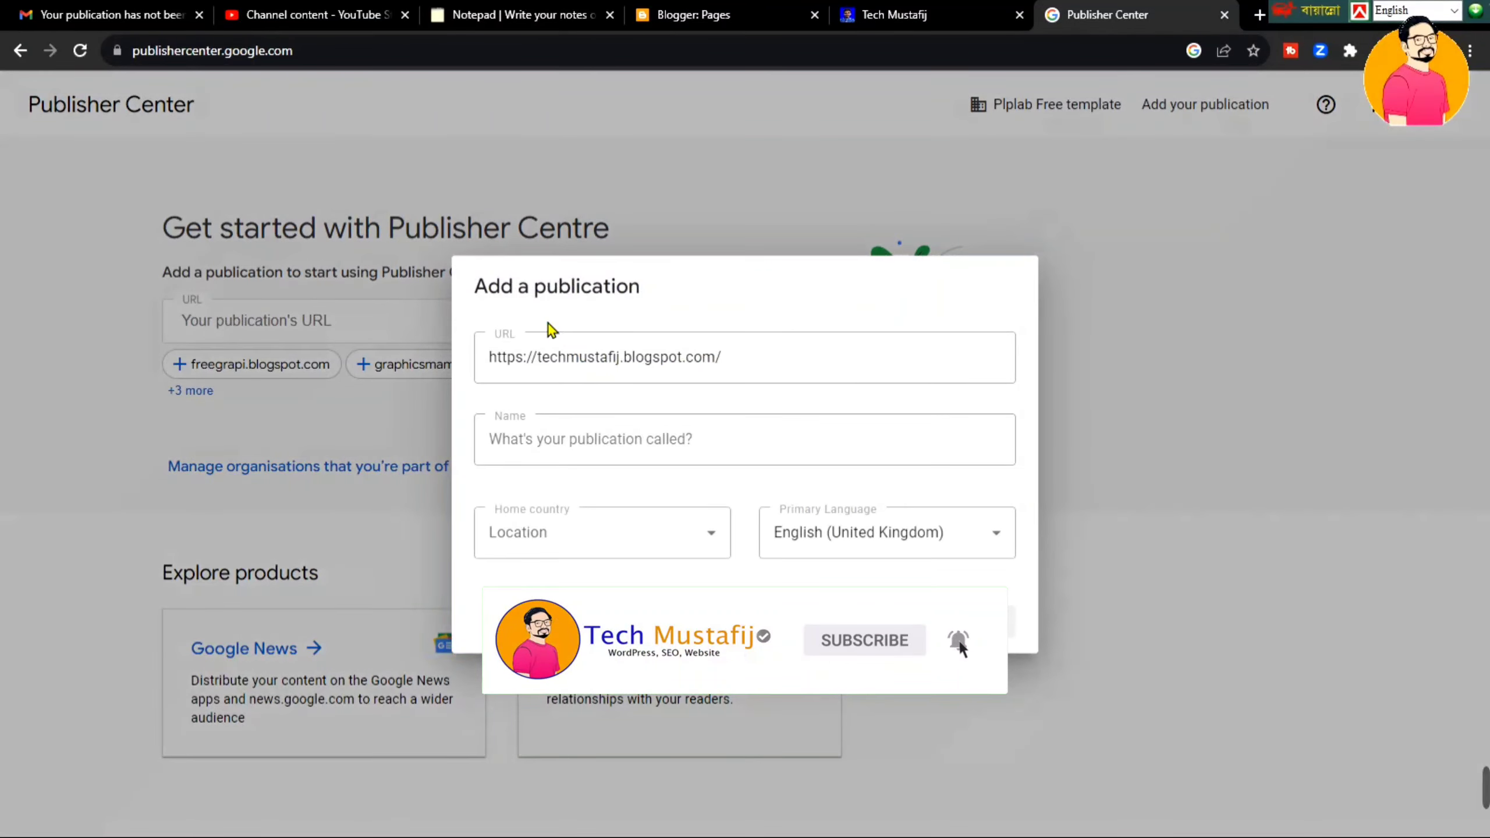
left_click(629, 437)
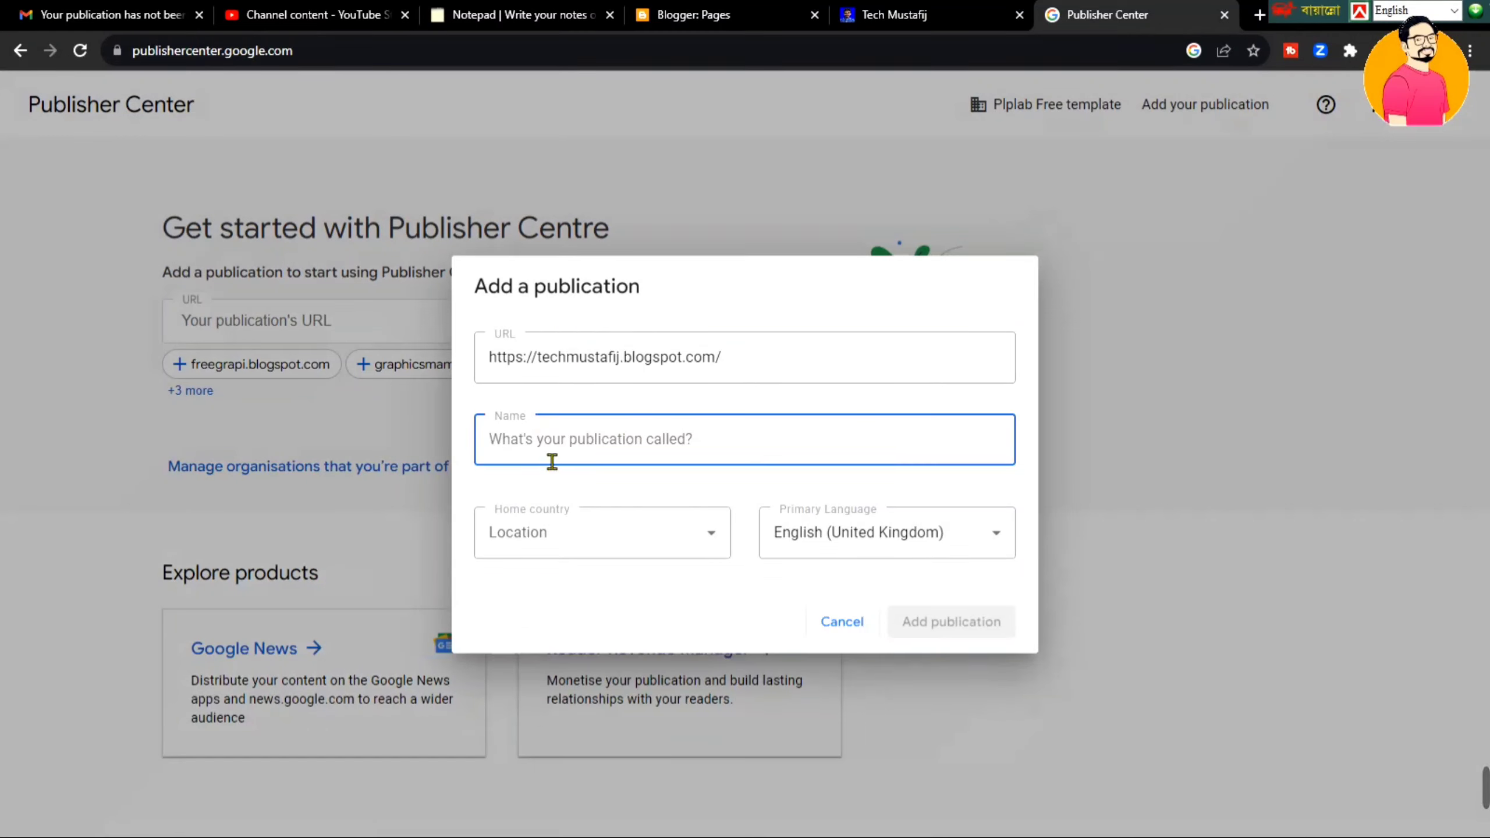
left_click(647, 443)
- Copy the blog title 'Tech Mustafij' from Blogger's Title setting, then return to the publication form
left_click(744, 9)
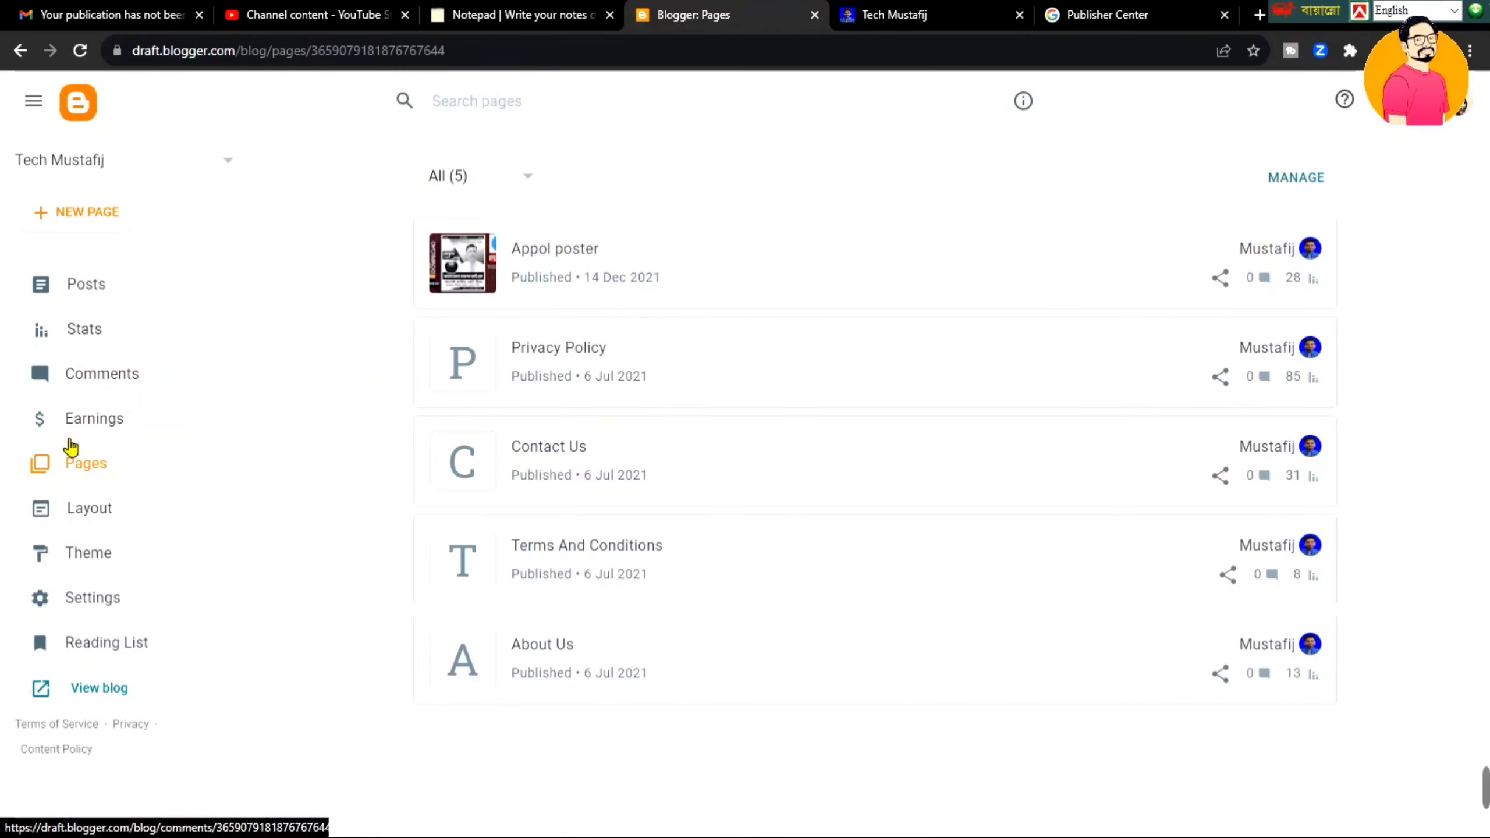
left_click(111, 600)
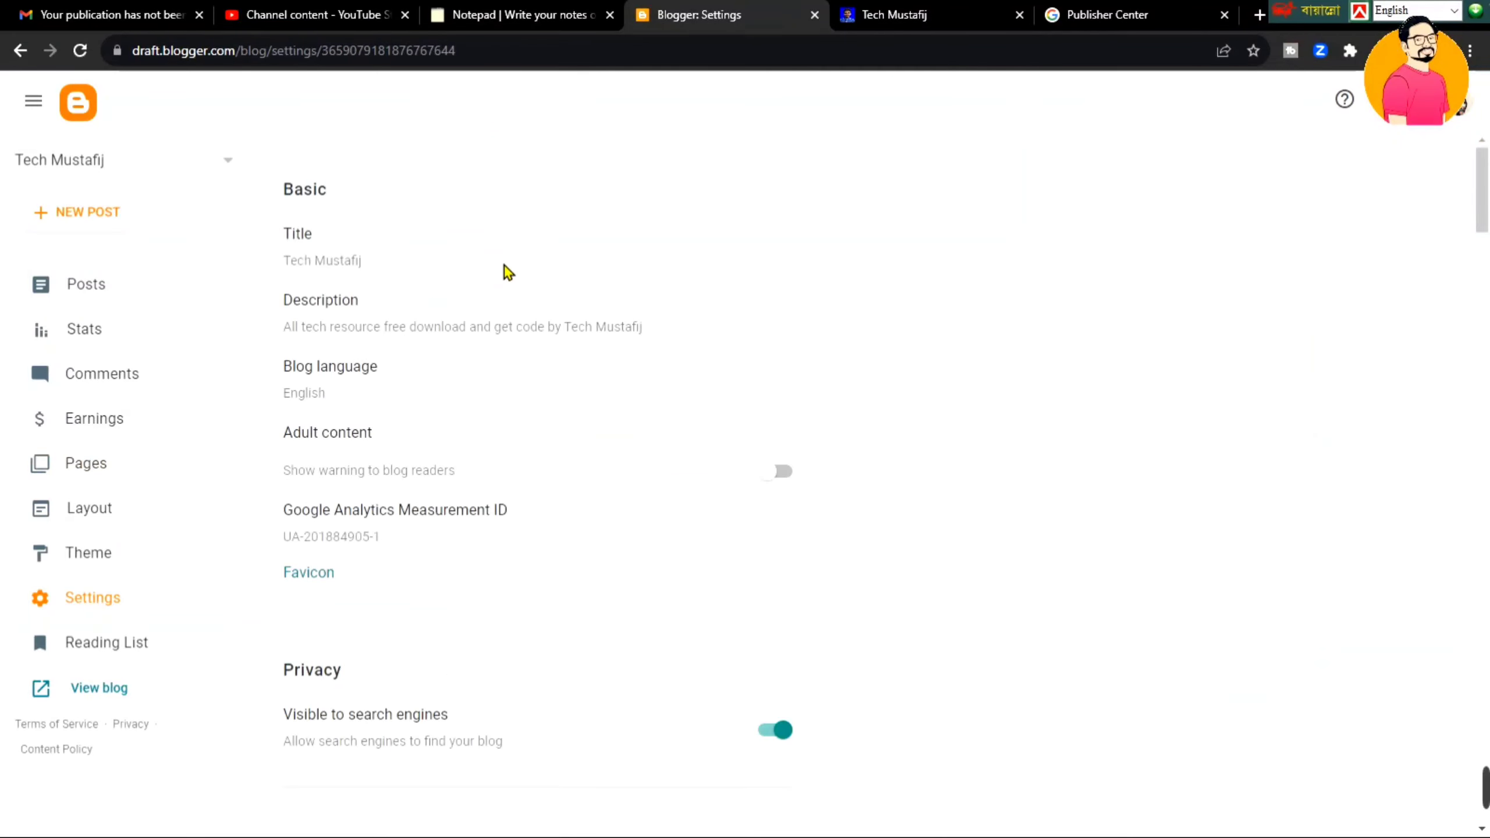
left_click(341, 263)
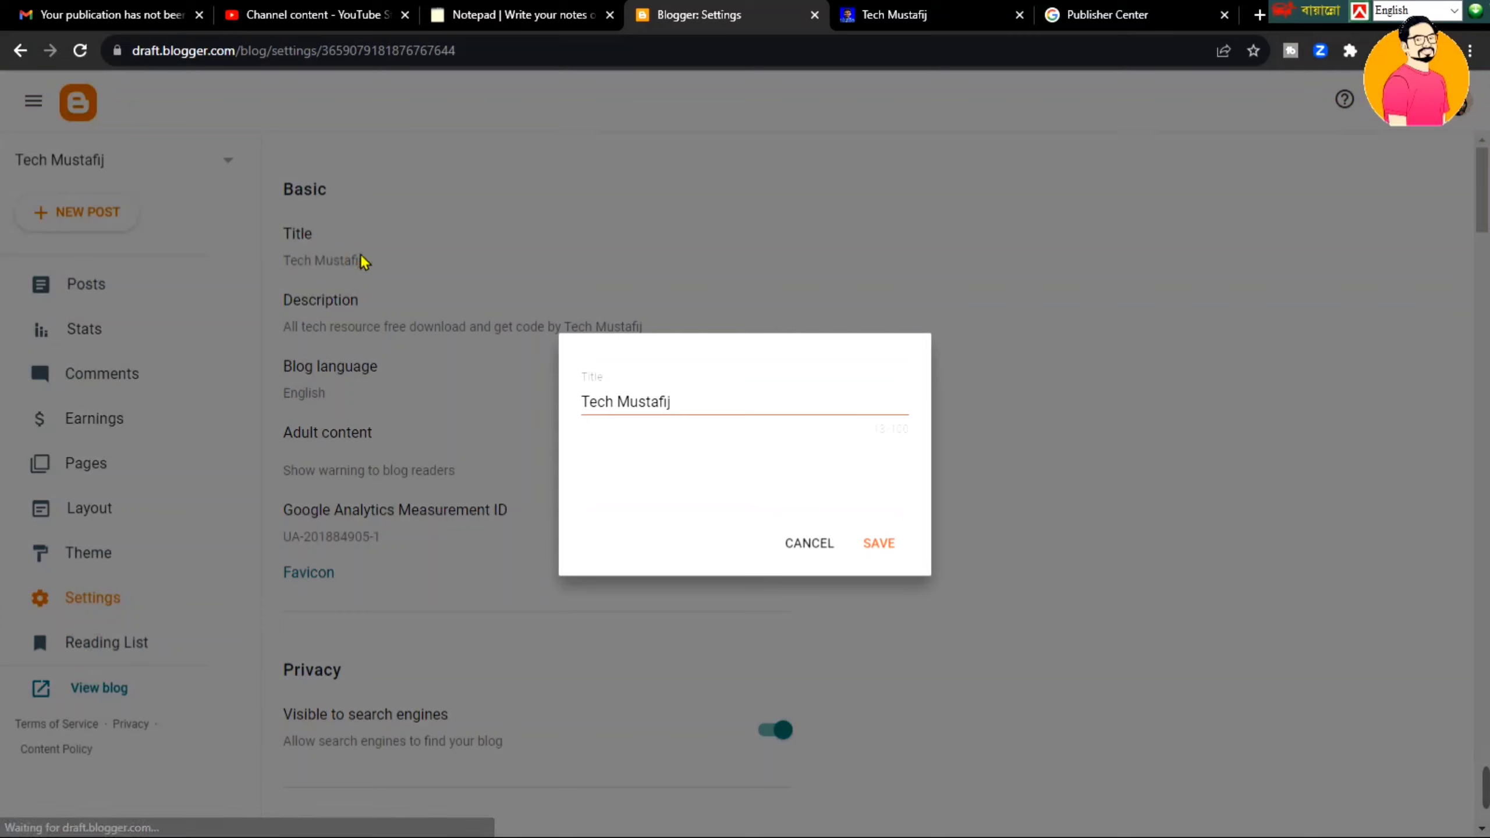
triple_click(666, 412)
key("ctrl+c")
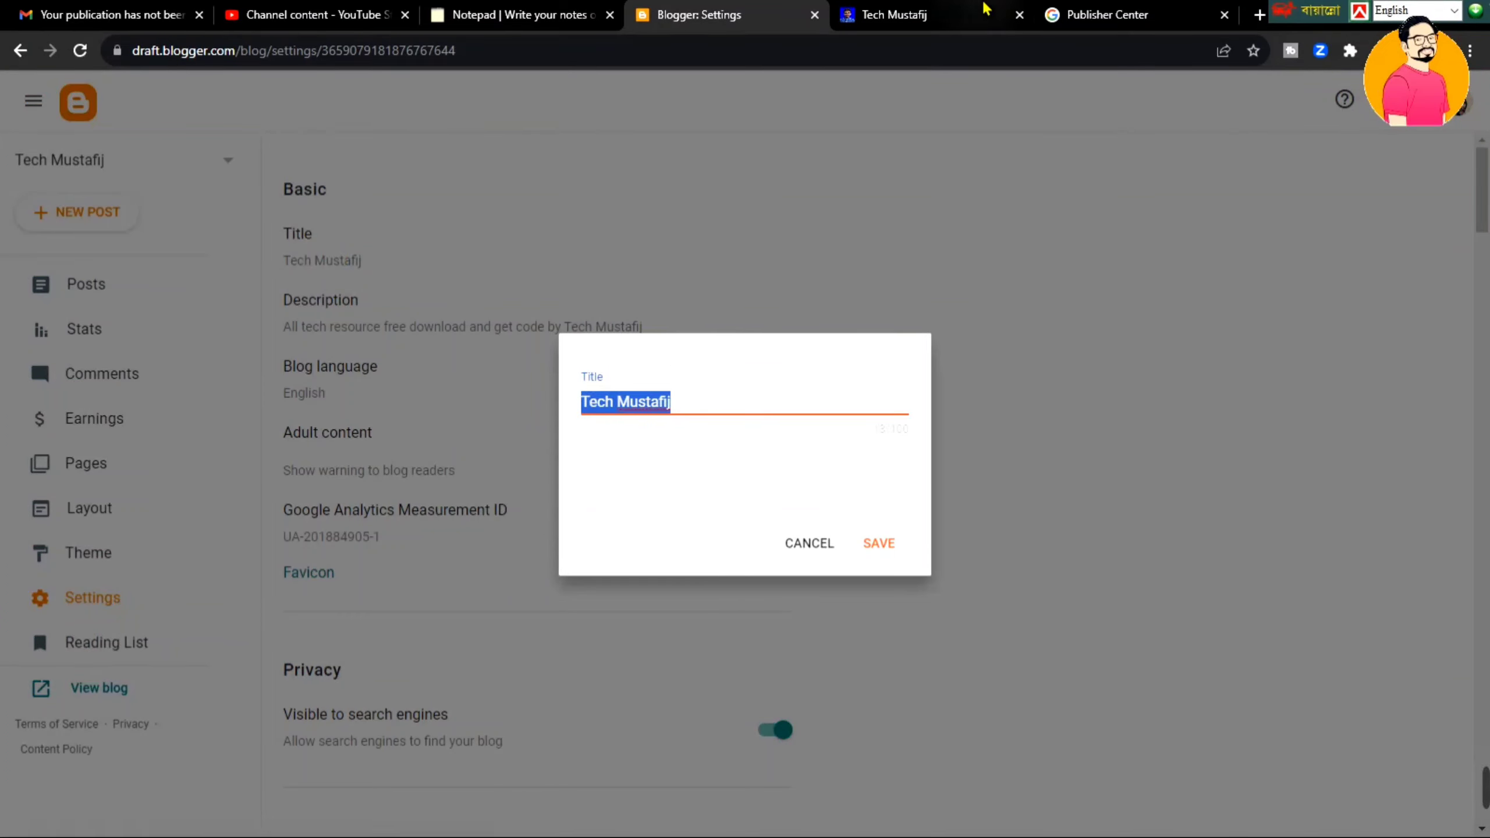
left_click(1108, 15)
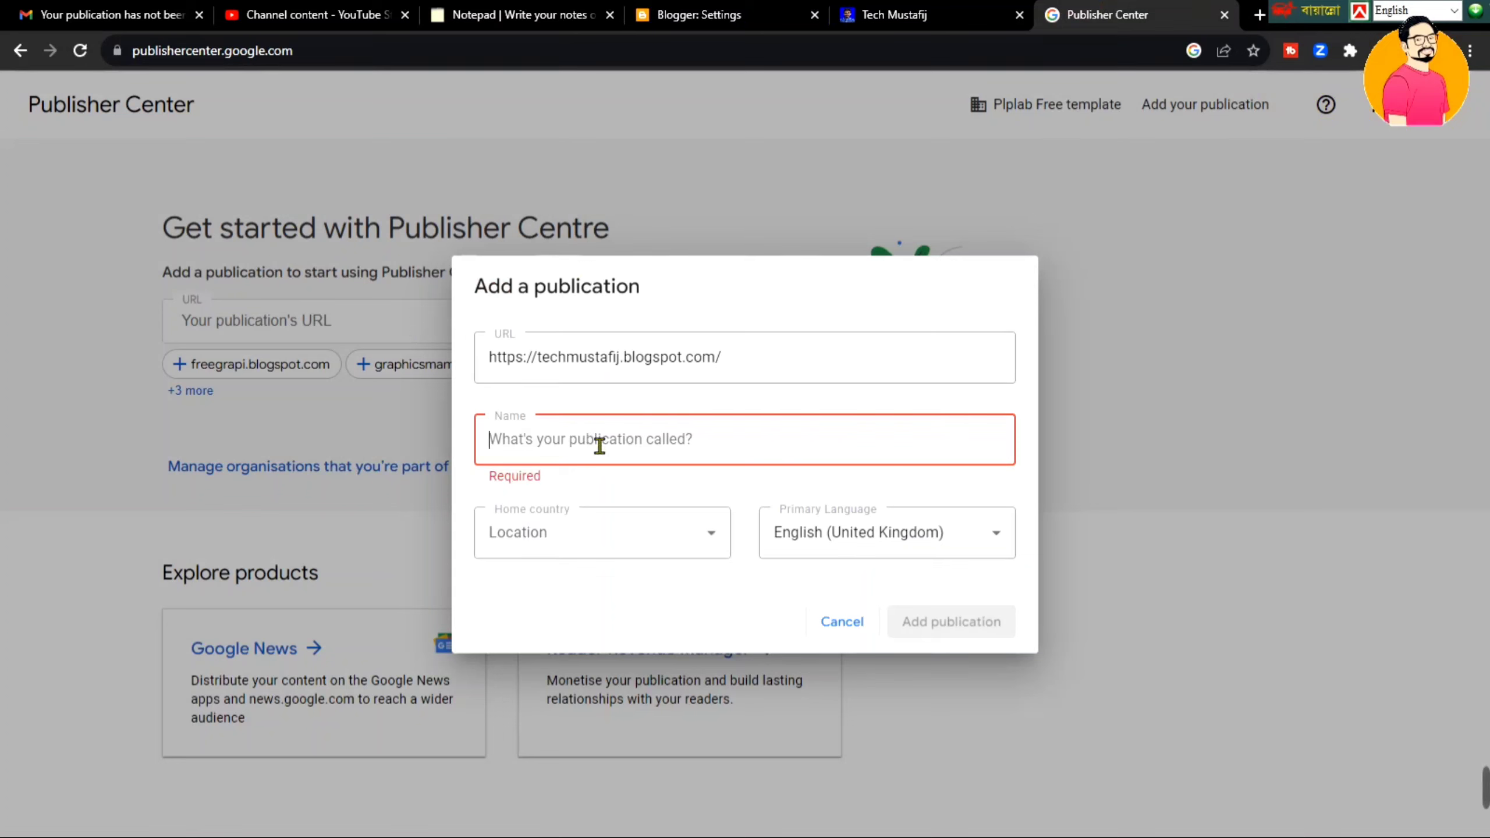
- Name the publication 'Tech Mustafij', set home country to United States, certify it, and submit
left_click(599, 443)
key("ctrl+v")
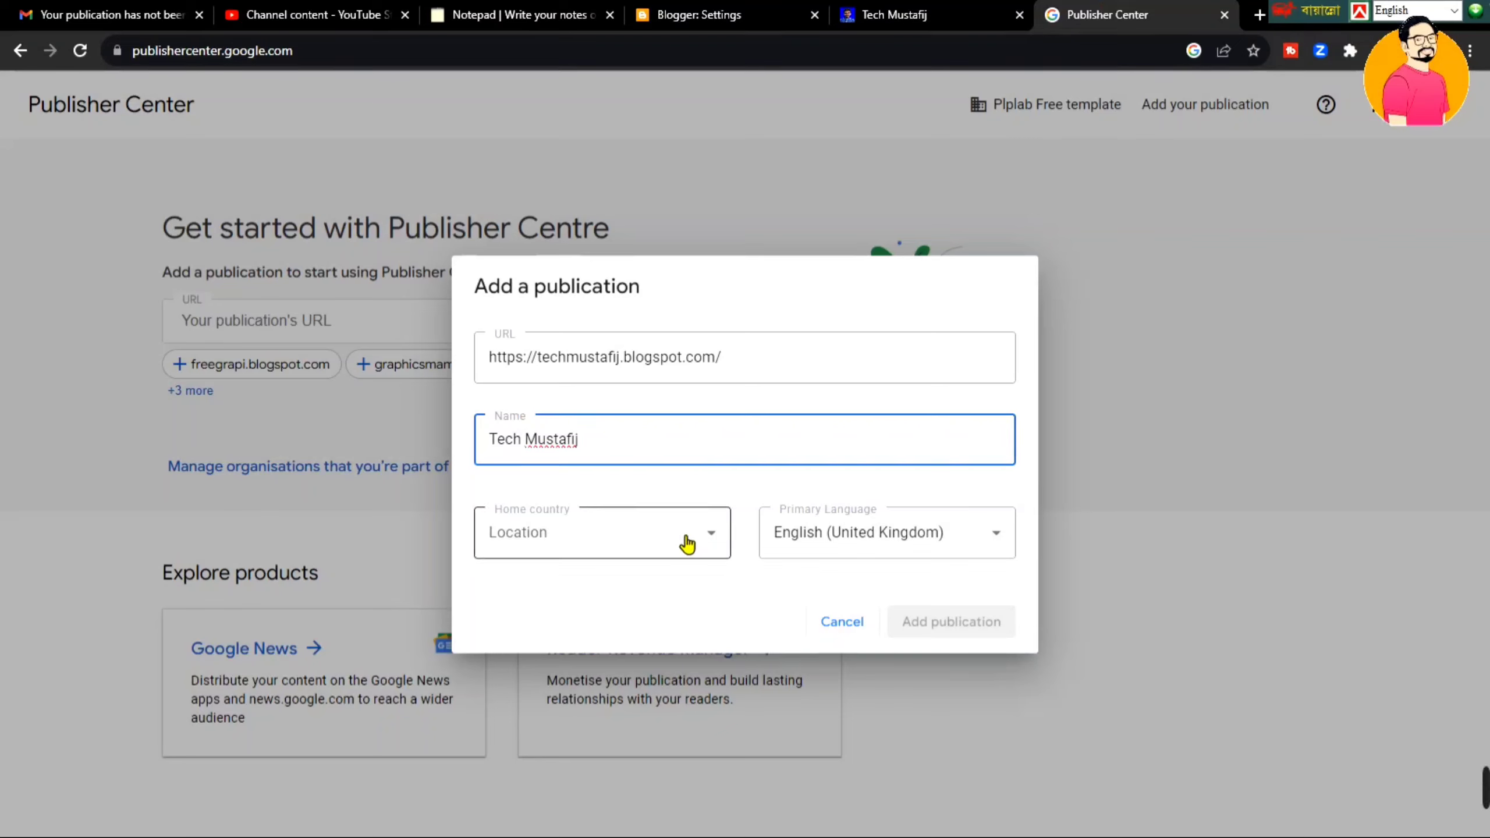
left_click(688, 544)
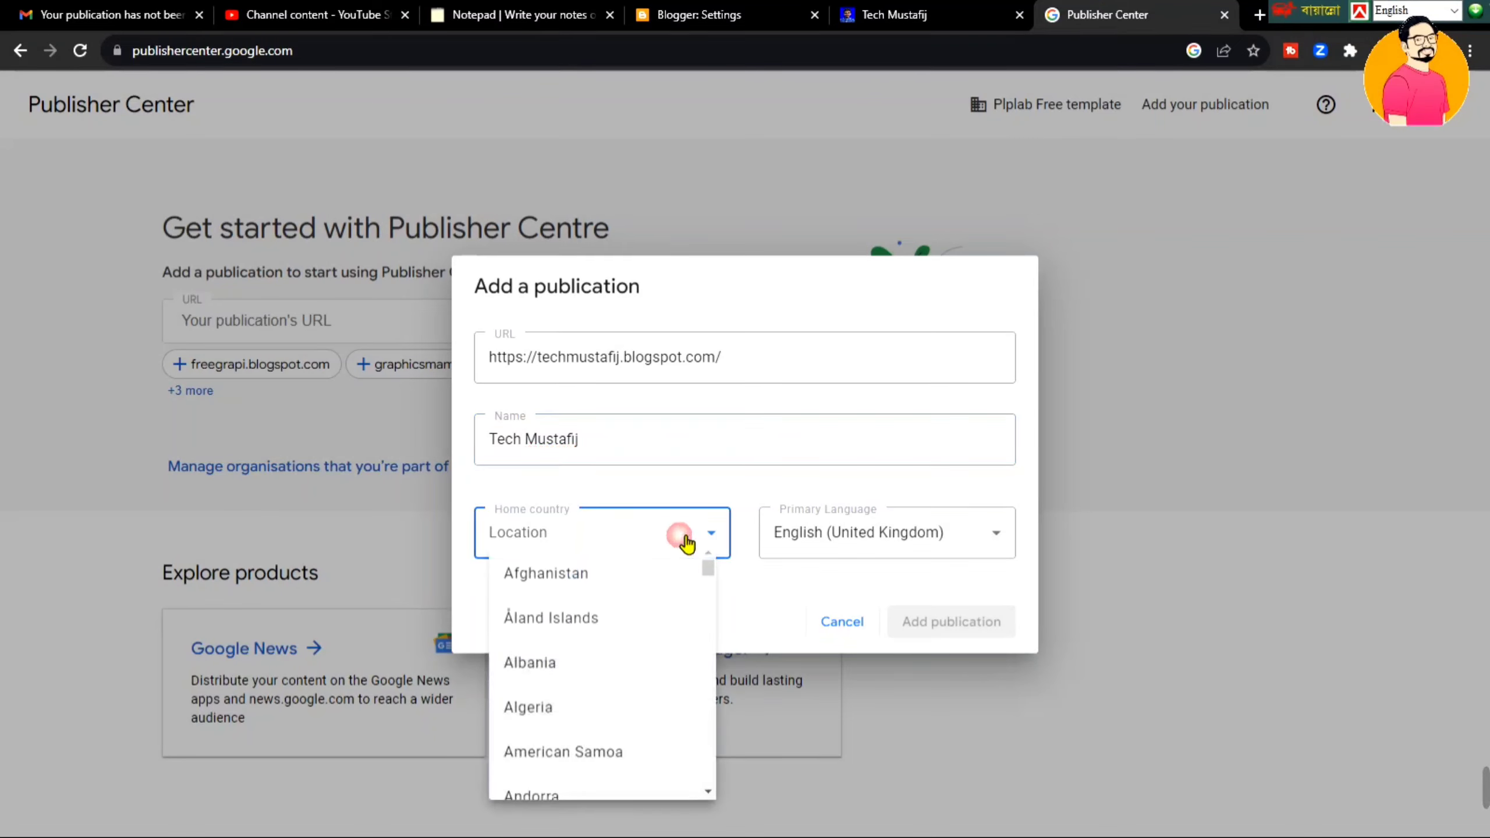
left_click_drag(708, 569, 709, 789)
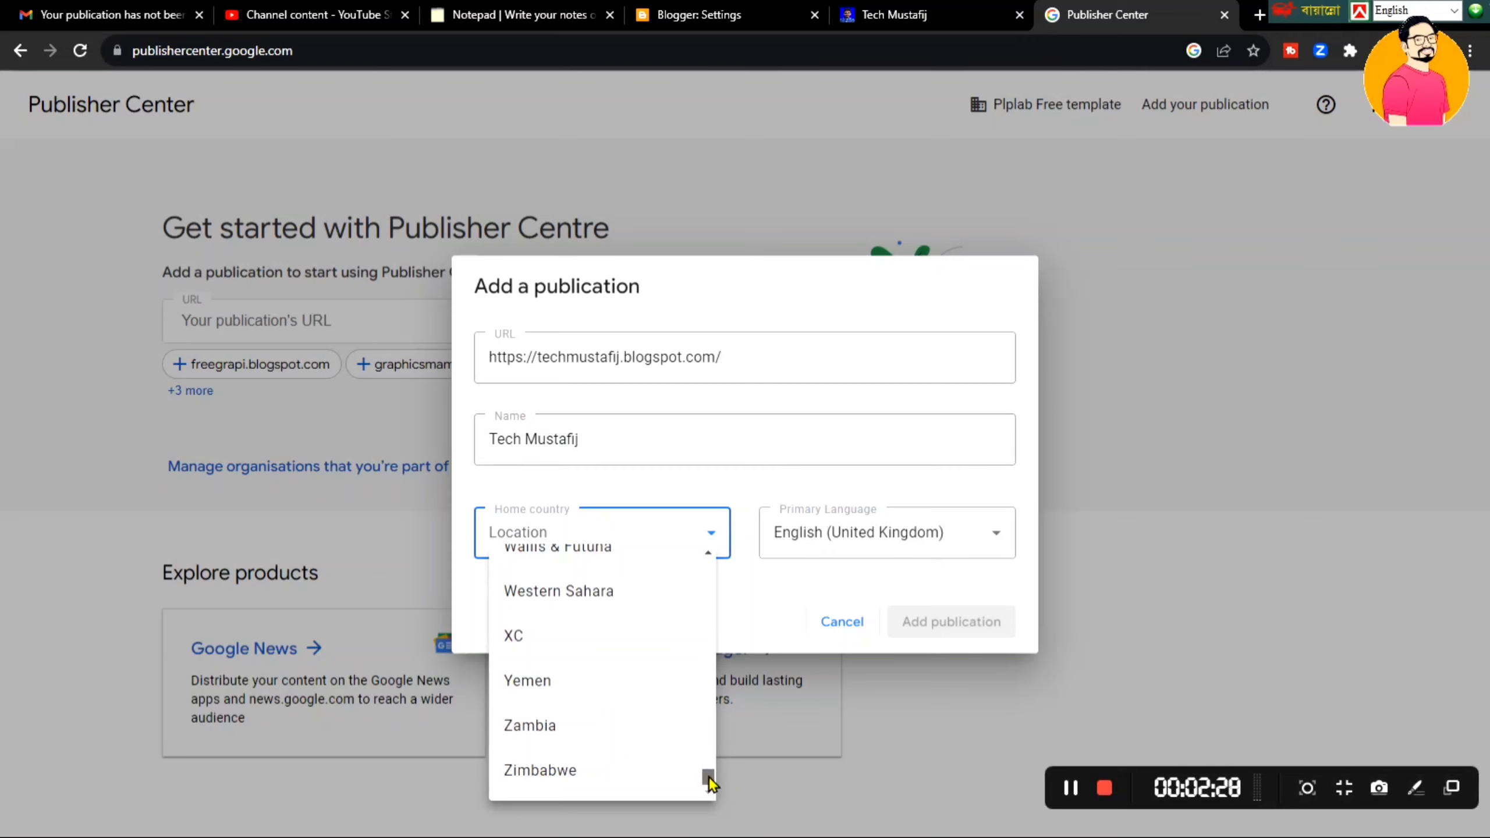
left_click_drag(706, 785, 711, 779)
scroll(708, 776, "up", 5)
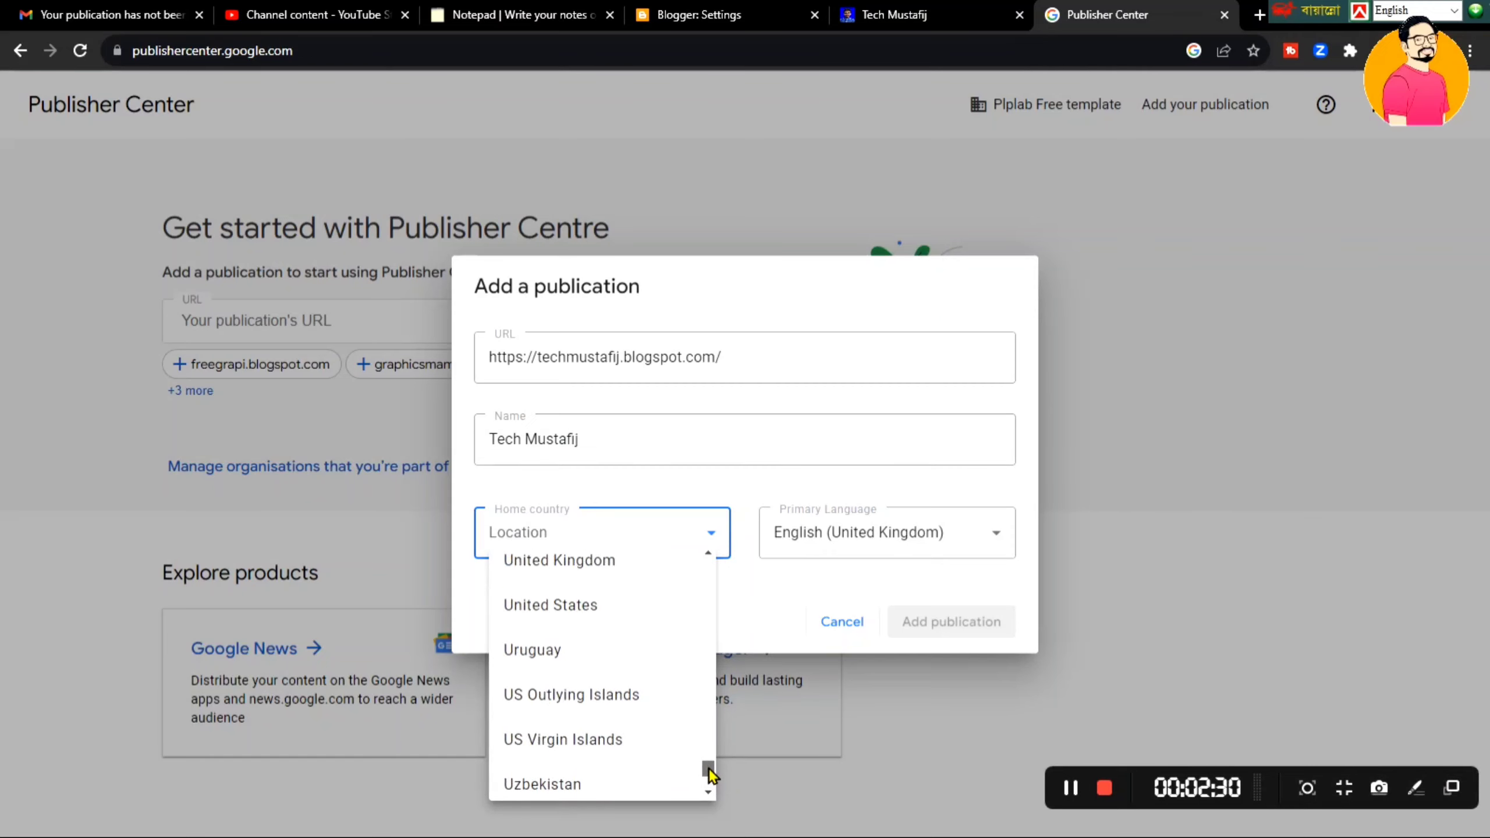
left_click(583, 610)
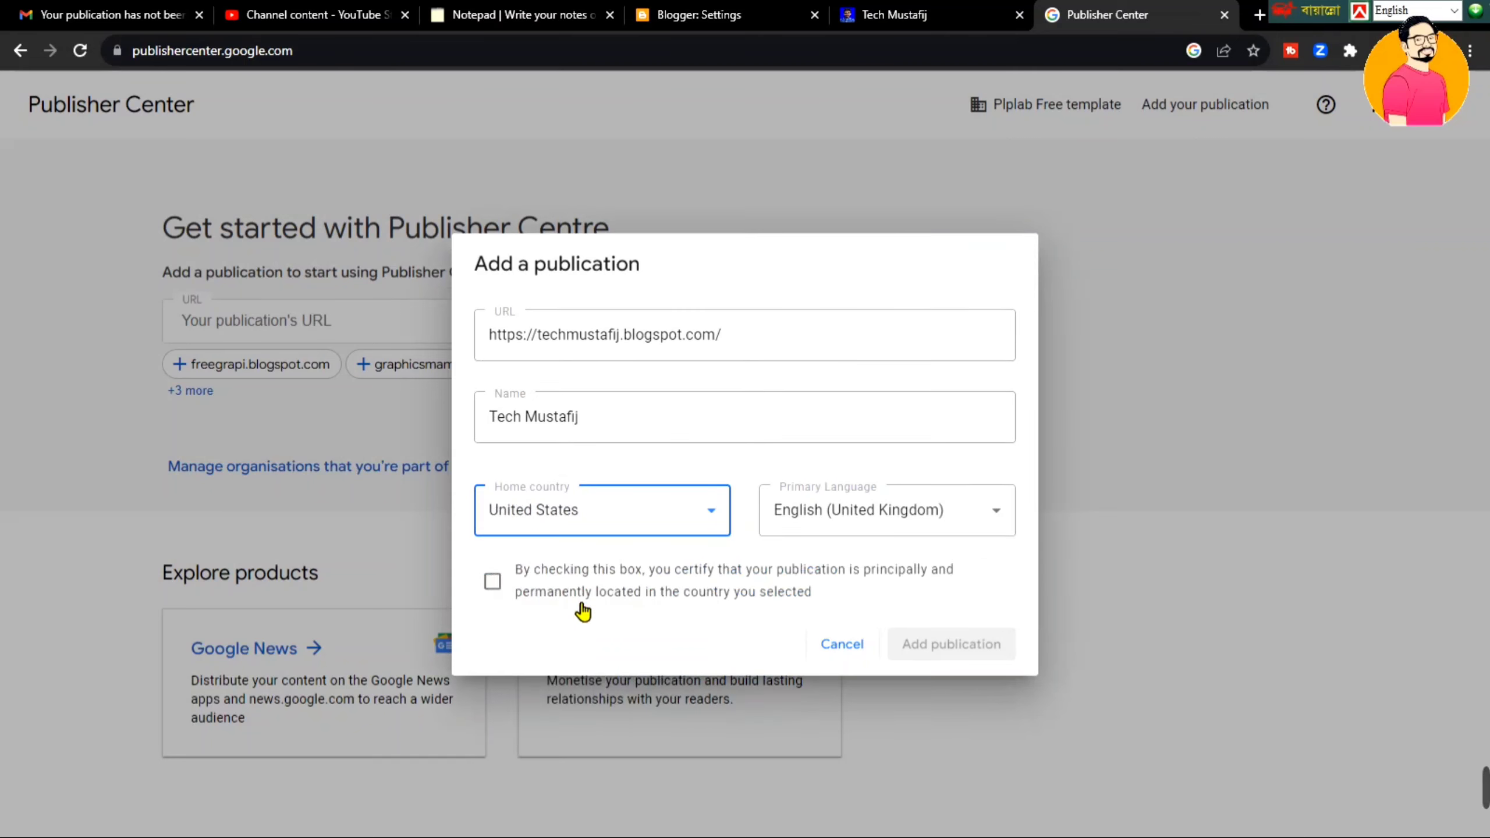
left_click(493, 582)
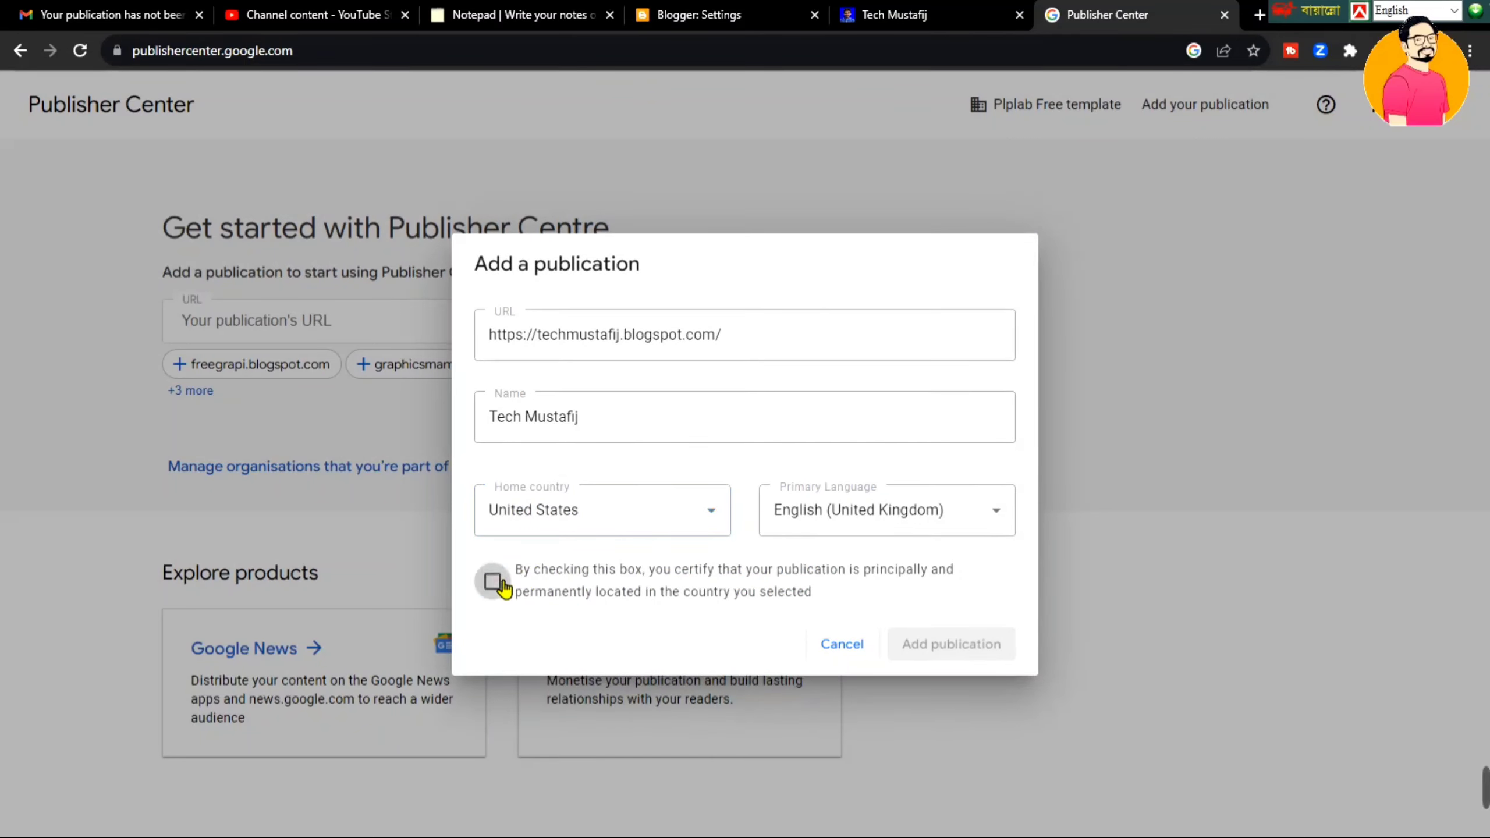
left_click(989, 645)
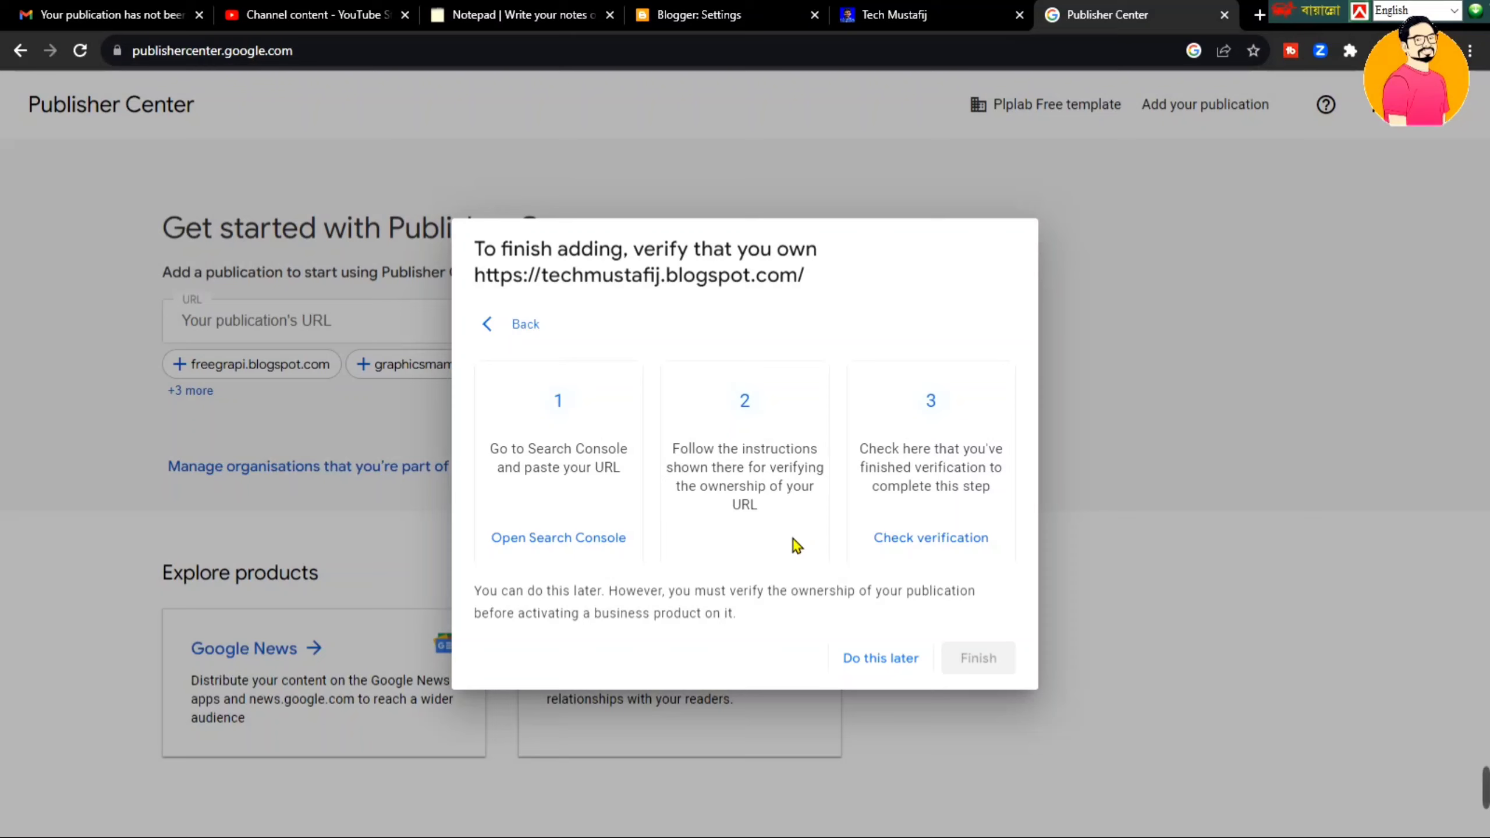
left_click(859, 658)
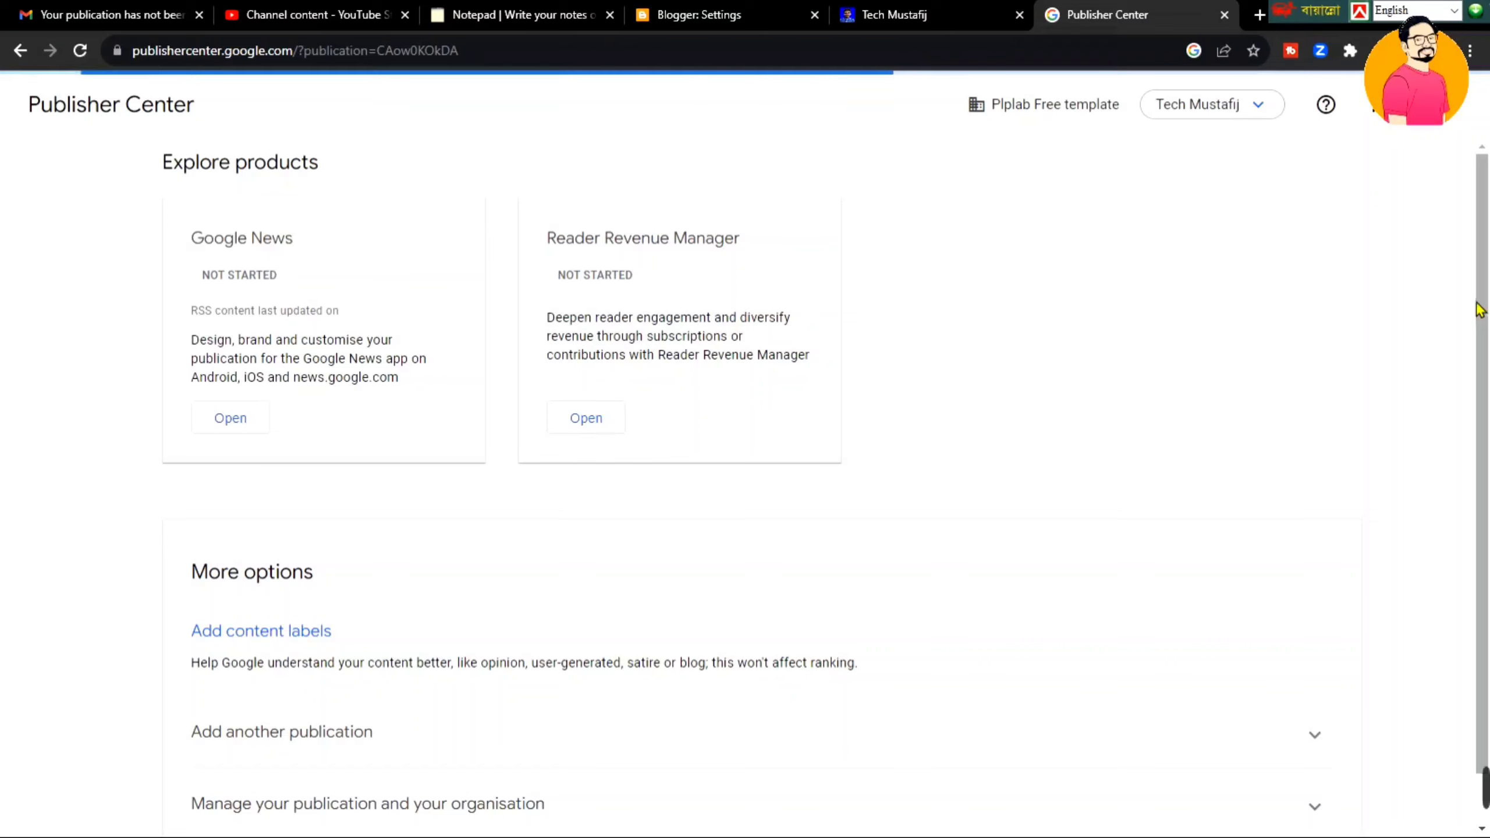
left_click(276, 352)
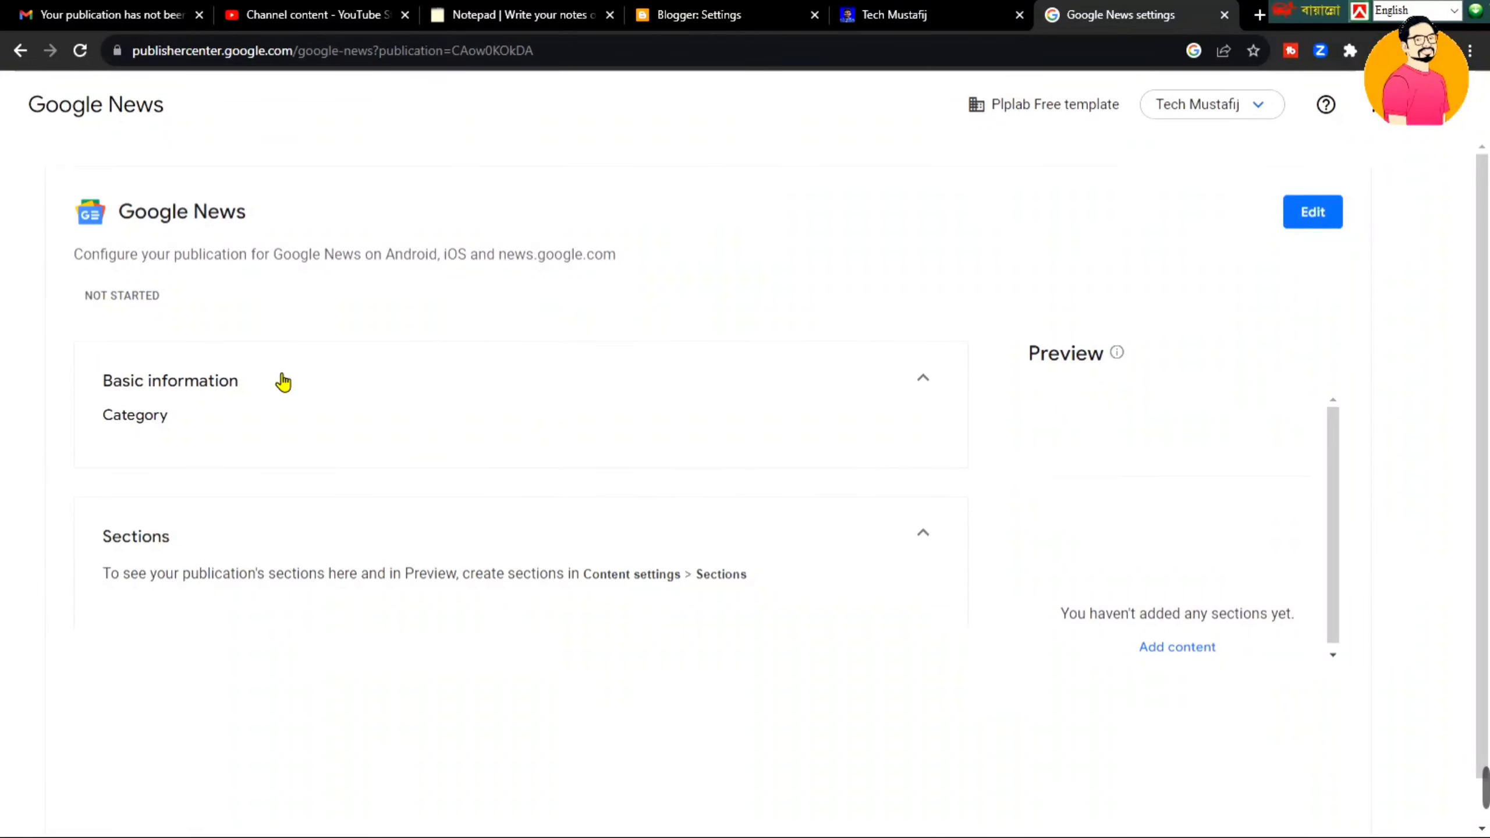
left_click(1315, 223)
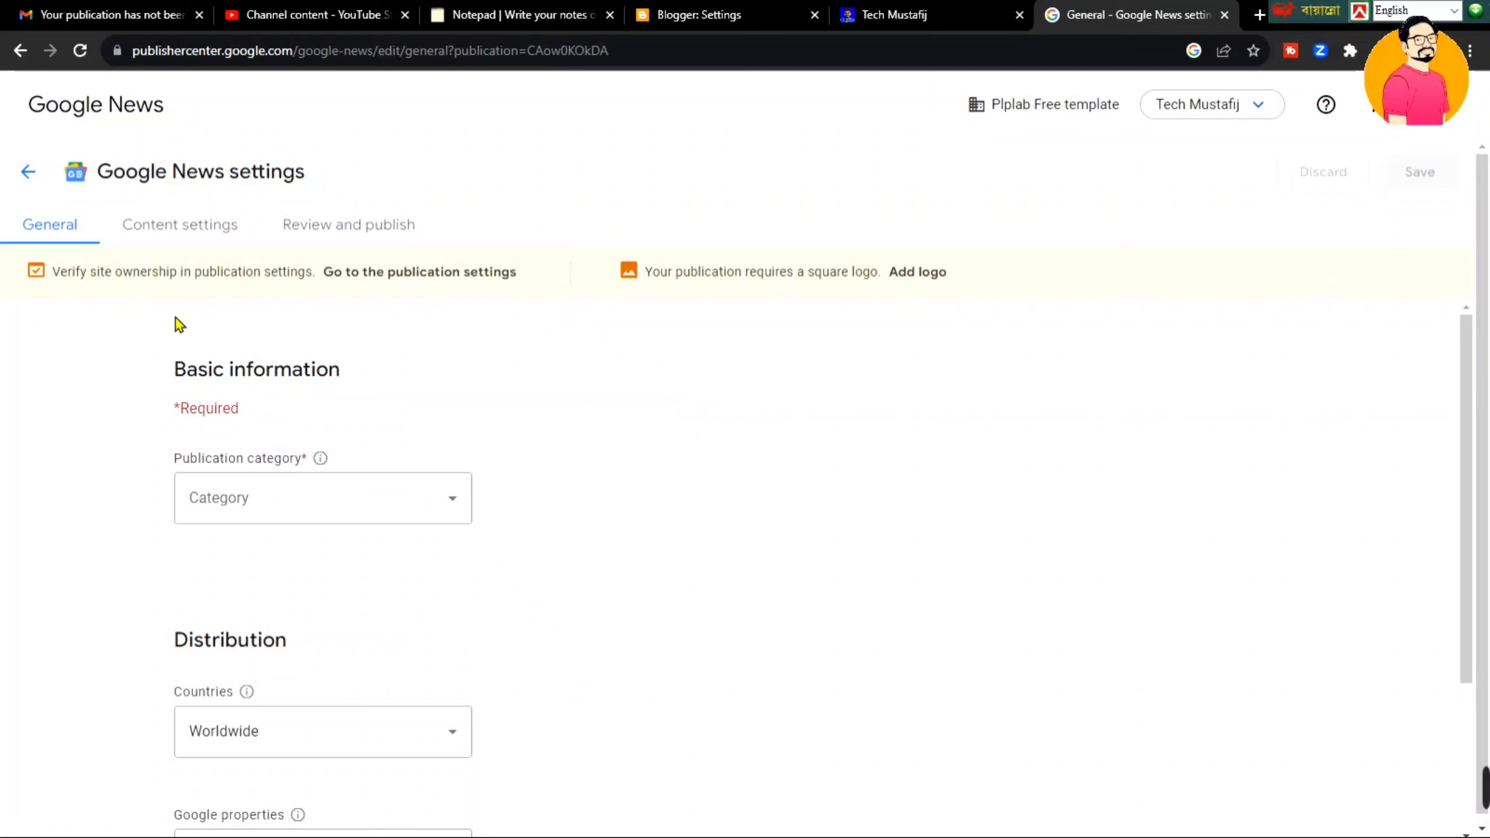
left_click_drag(138, 287, 332, 299)
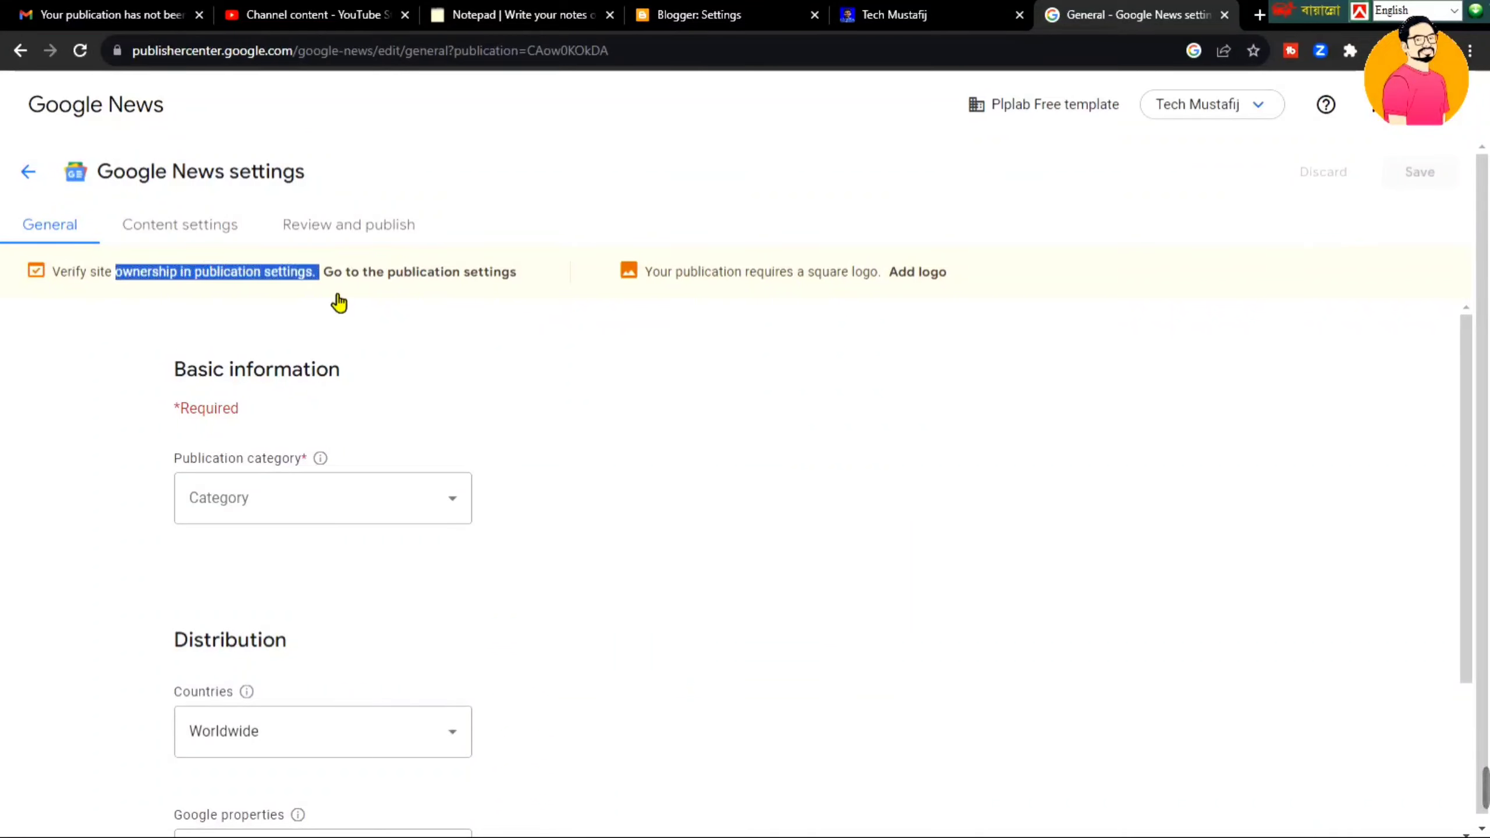
left_click(859, 413)
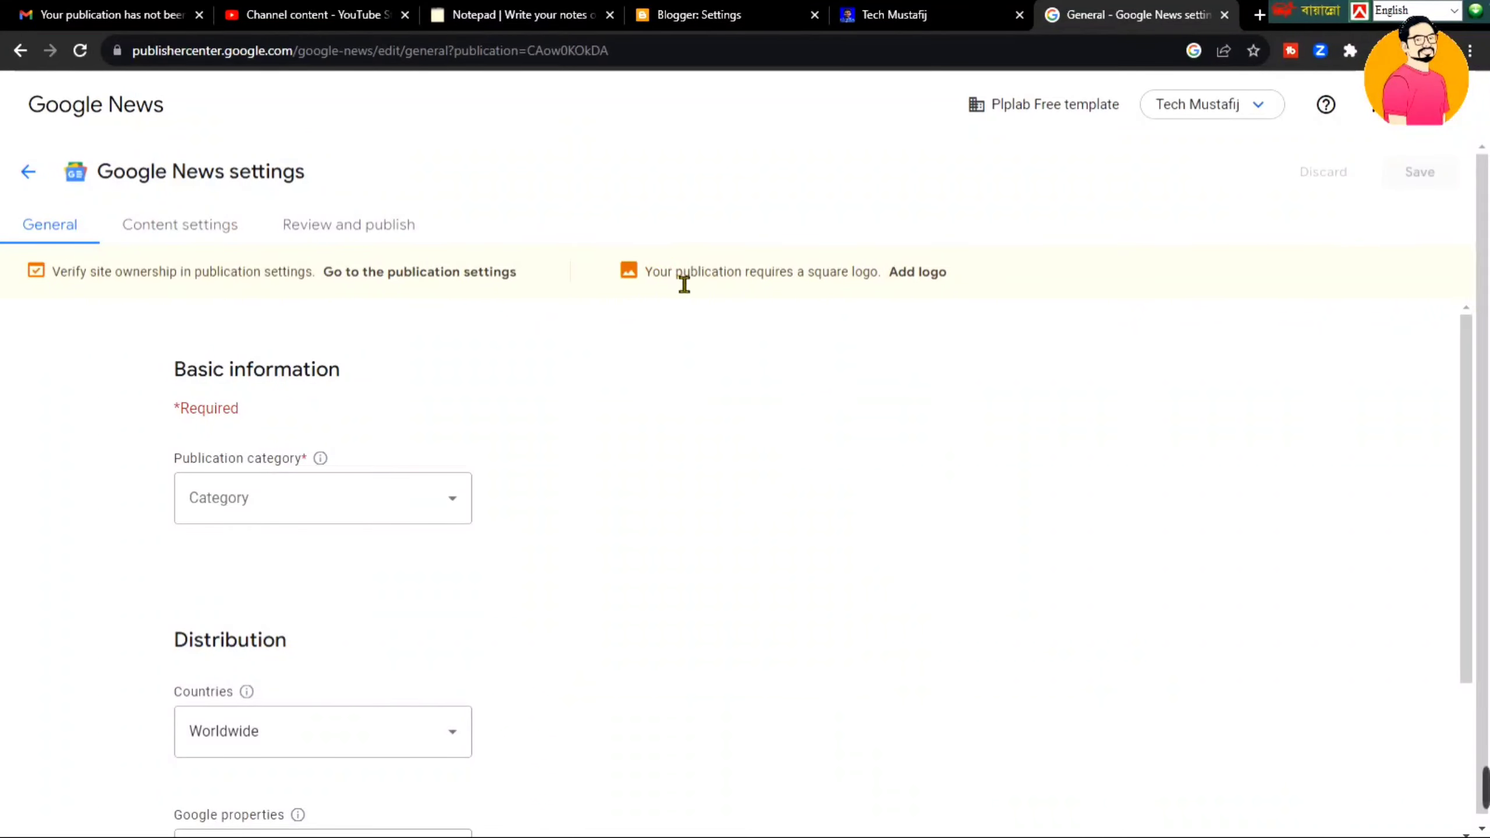
left_click_drag(680, 280, 861, 264)
left_click(1009, 271)
- Open the publication's logo settings and review the Square and Rectangular logo requirements
left_click(904, 286)
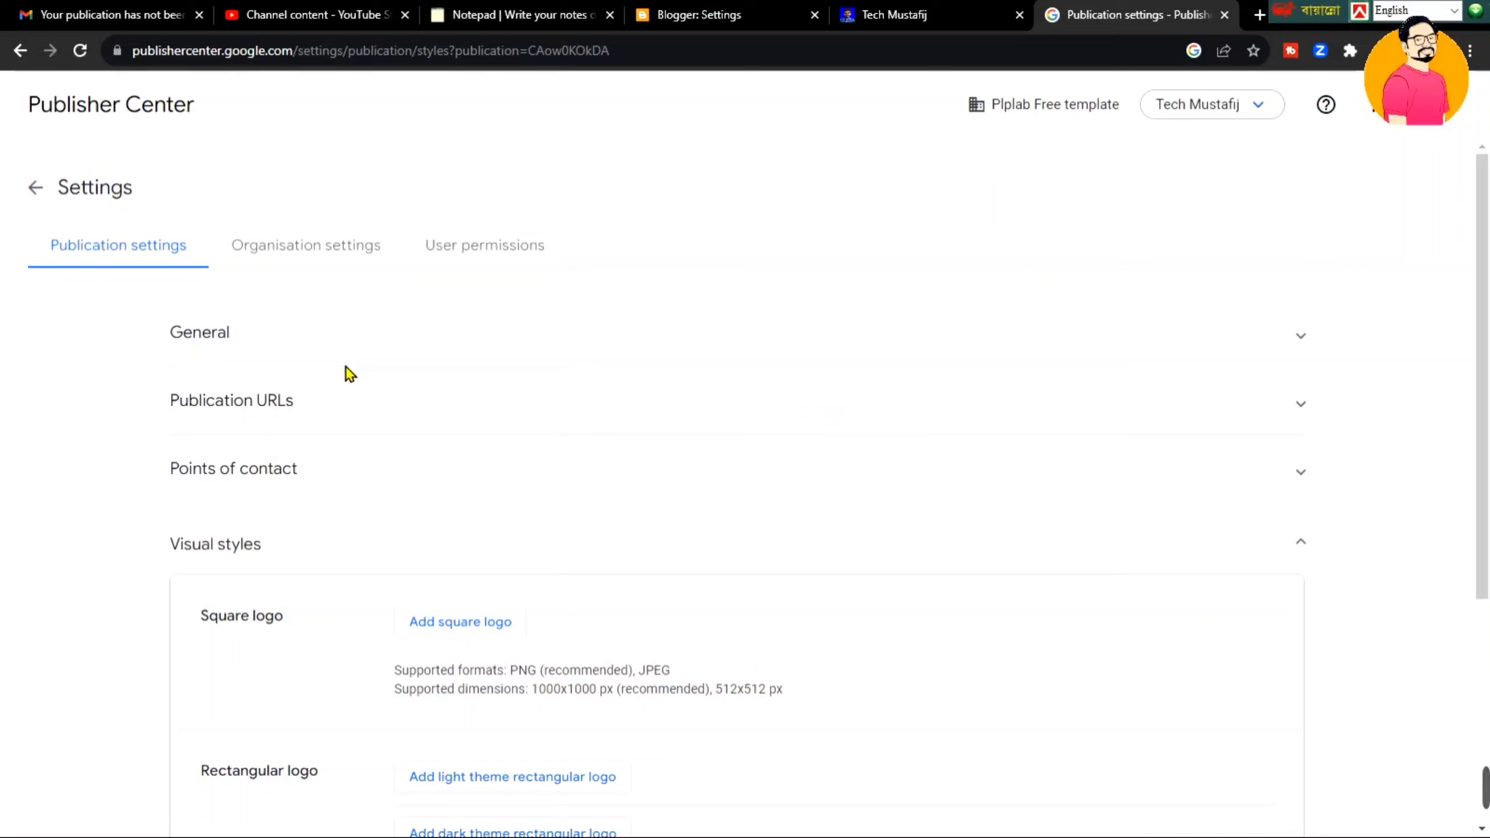
left_click_drag(1486, 411, 1487, 598)
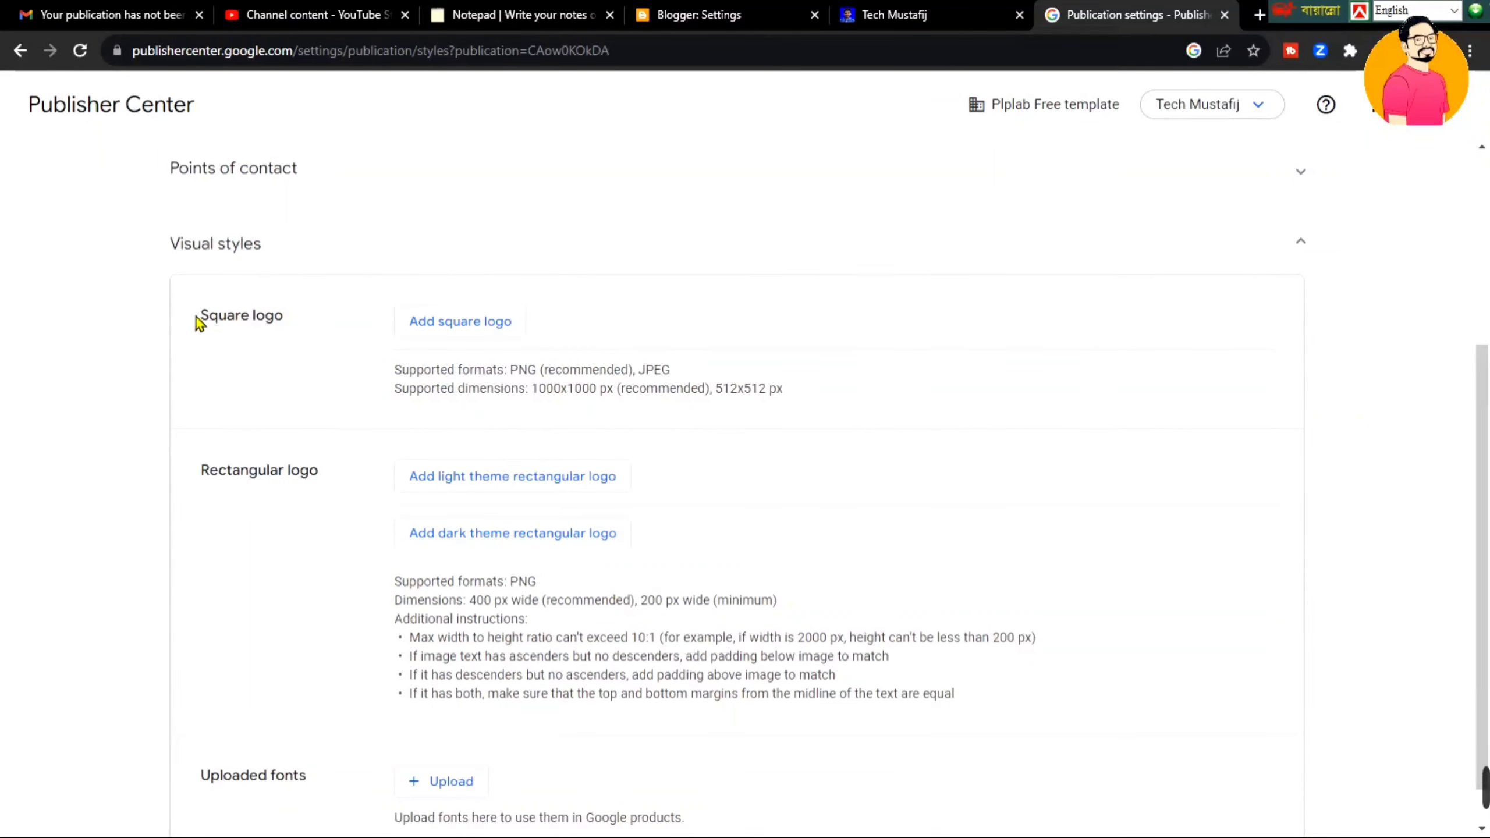
left_click_drag(196, 317, 289, 325)
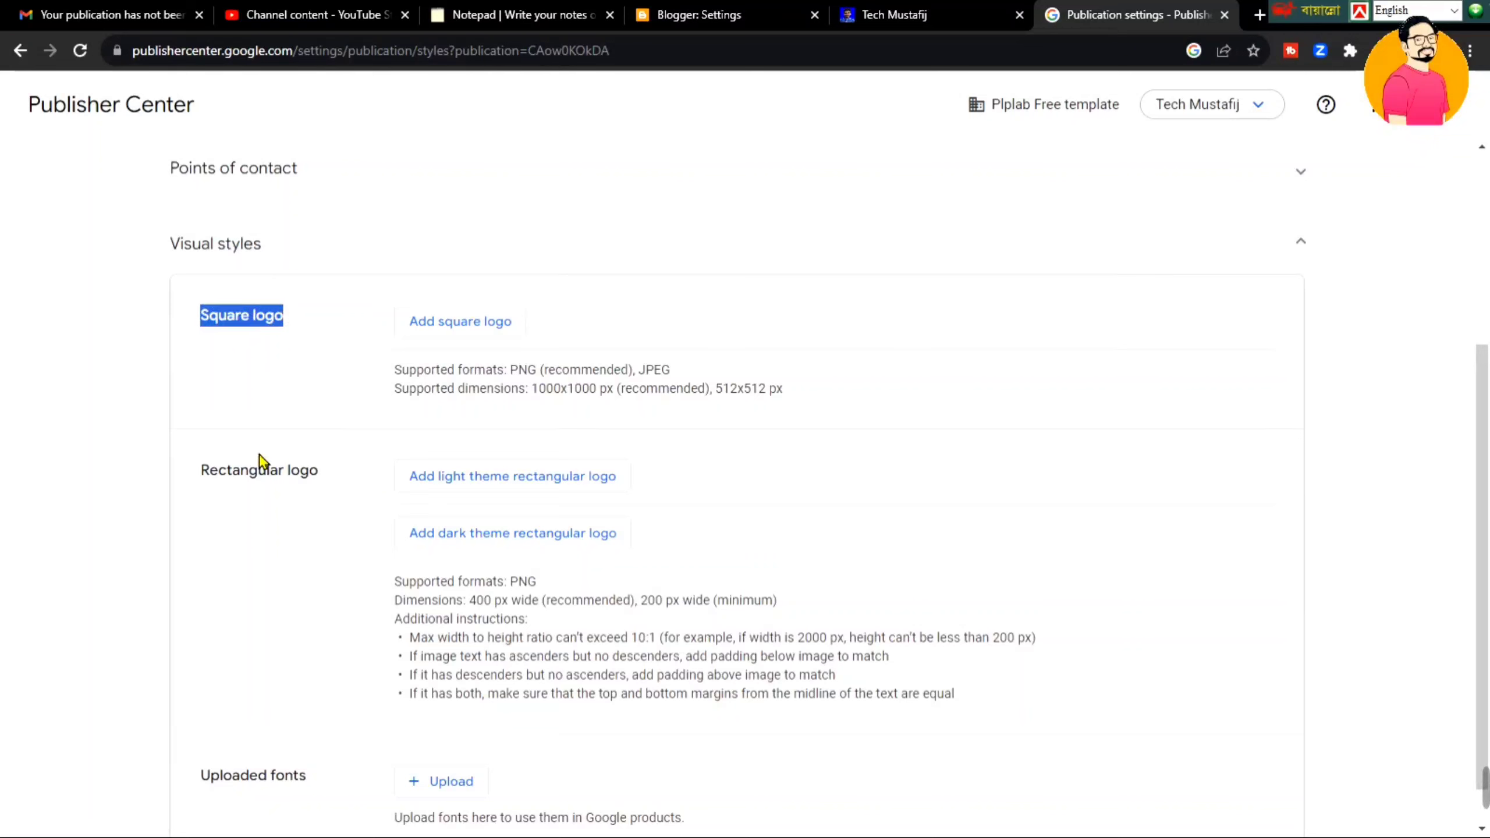
left_click_drag(203, 476, 336, 483)
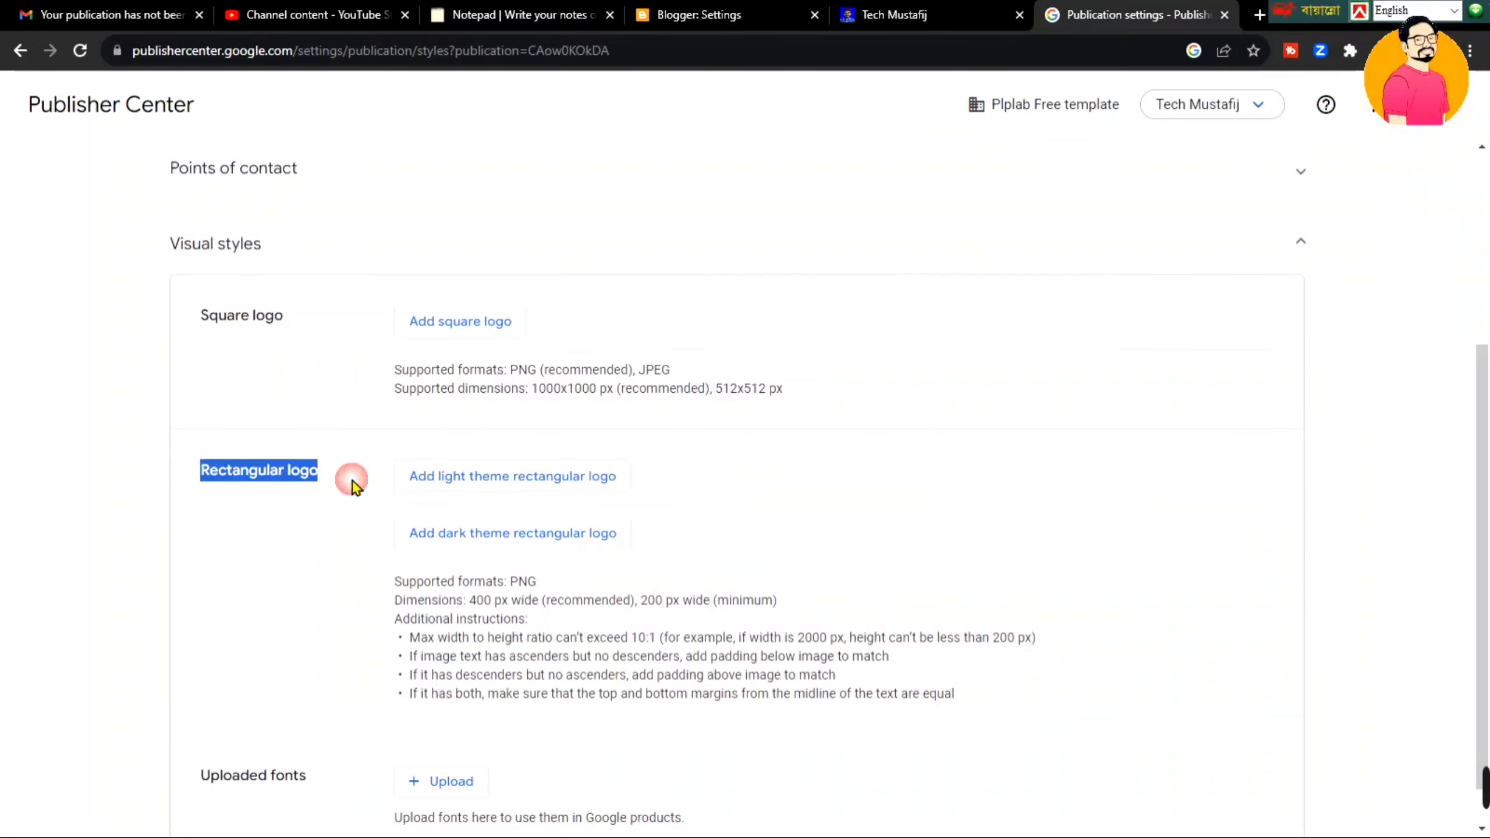
left_click(793, 477)
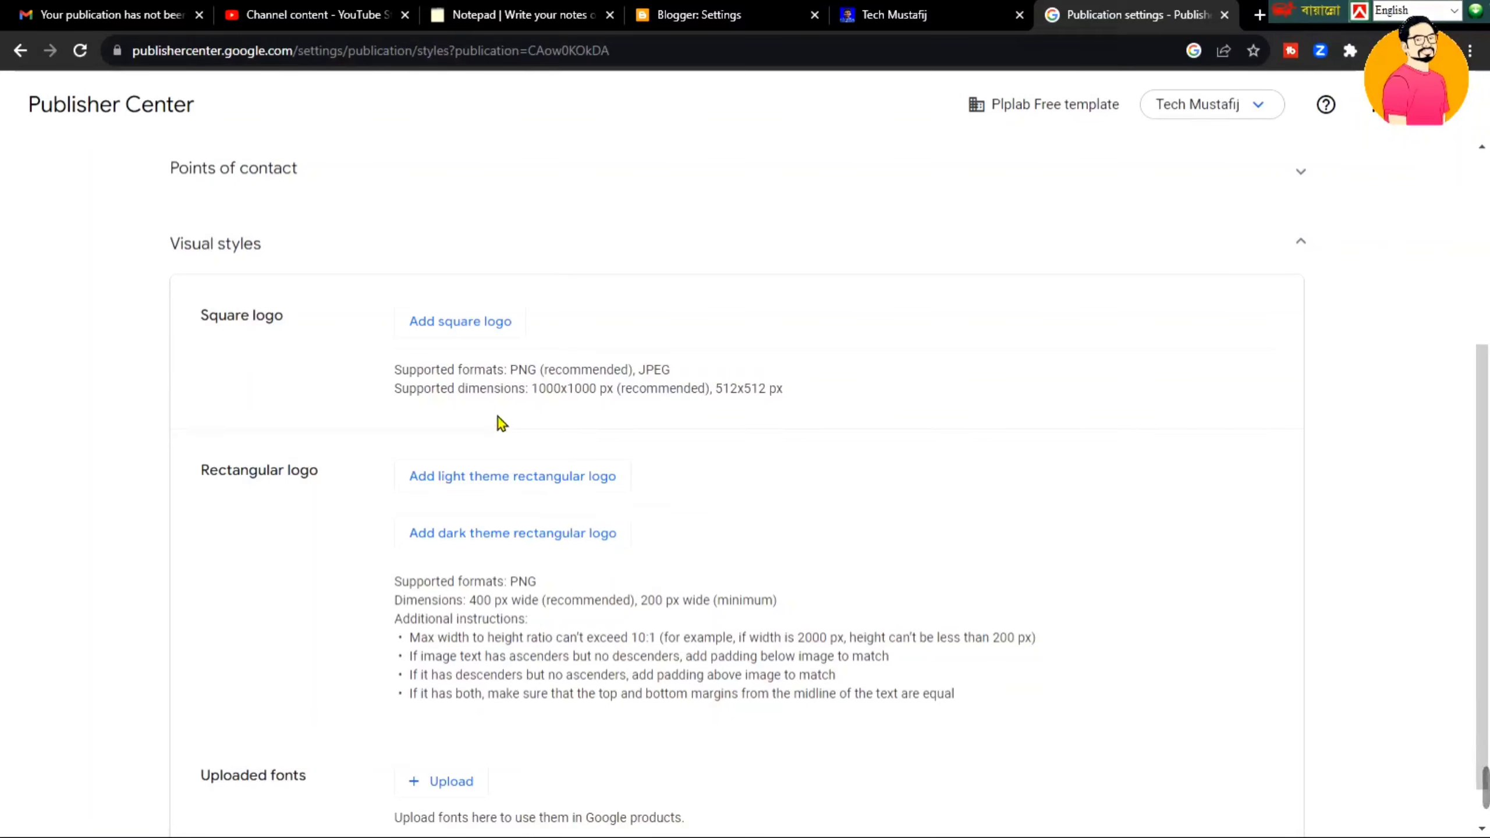
left_click(296, 375)
- Enter photopea.com in the browser's address bar from the notepad tab
left_click(142, 7)
left_click(927, 12)
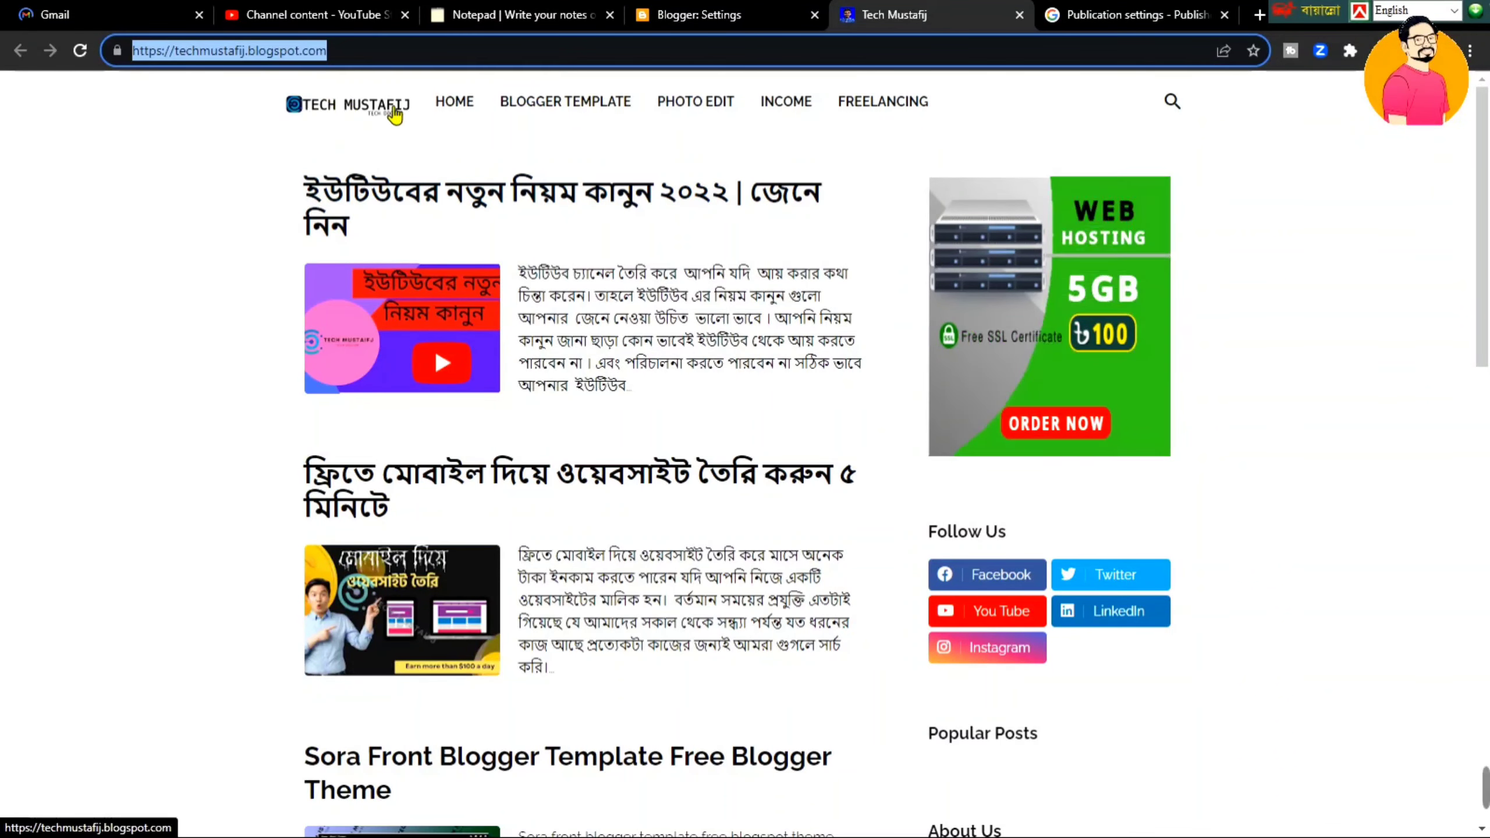
left_click(761, 10)
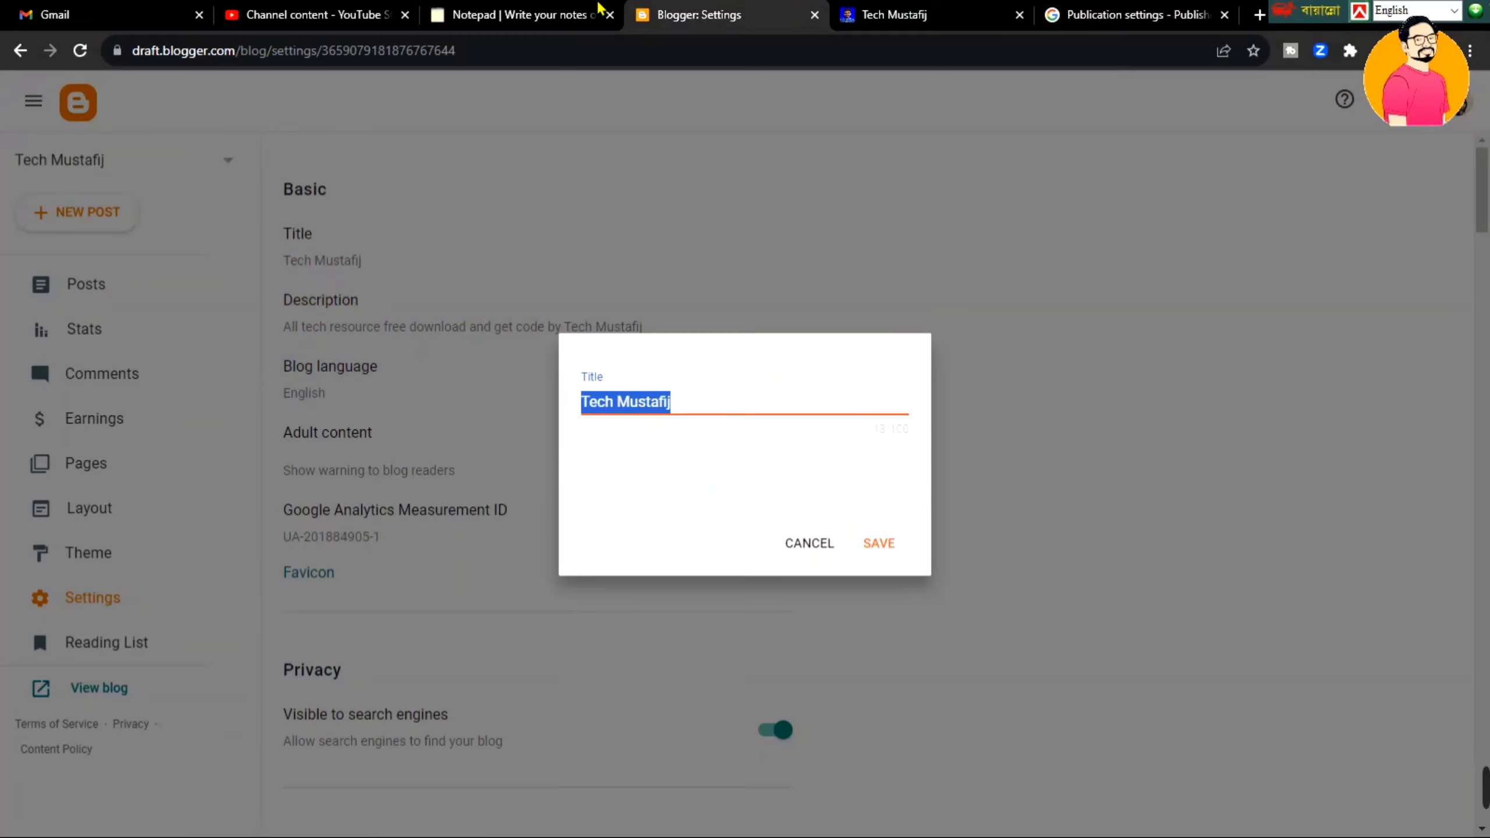
left_click(598, 8)
left_click(607, 52)
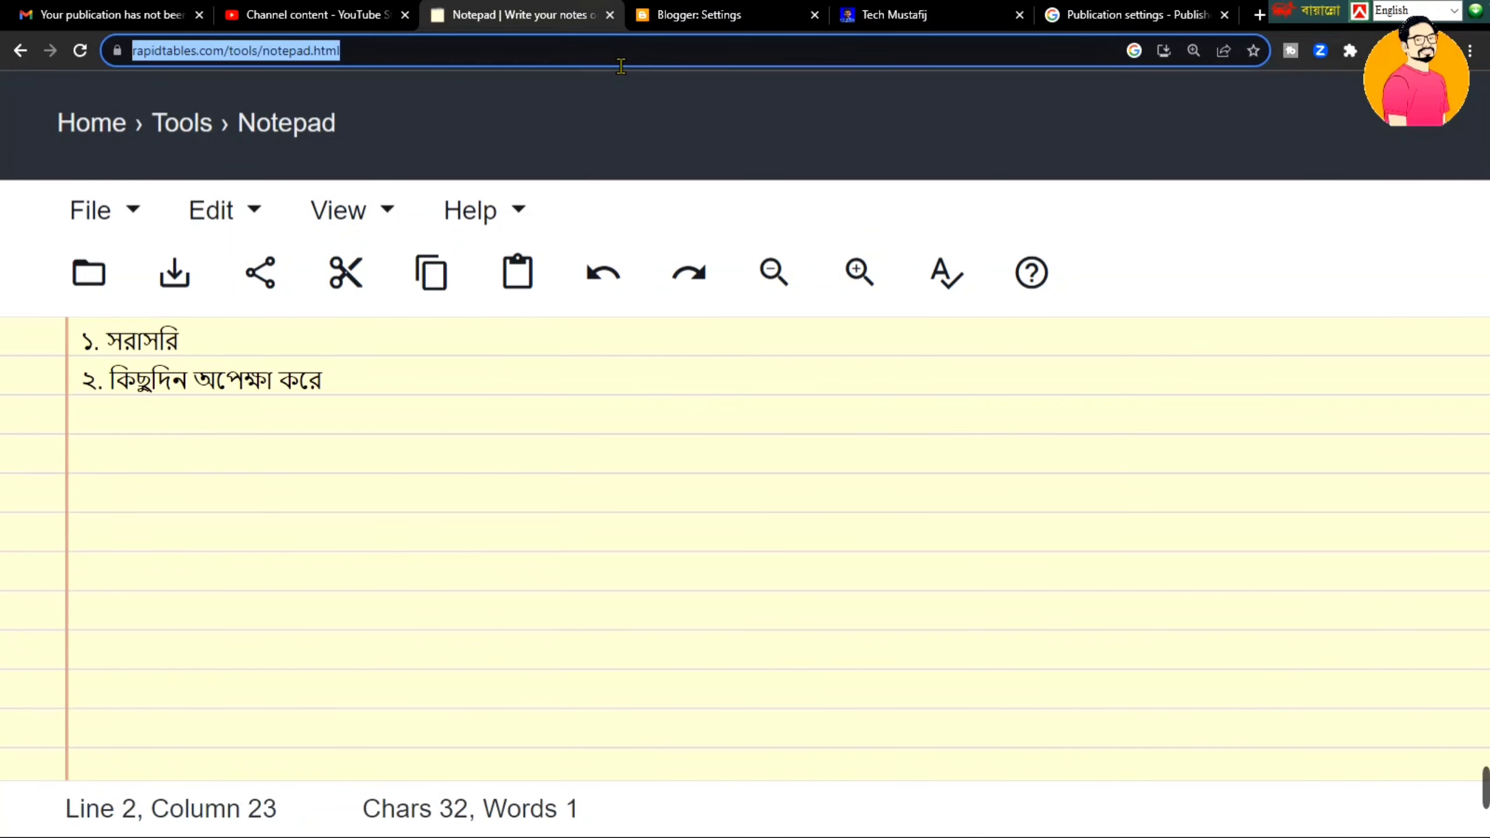
type("photo")
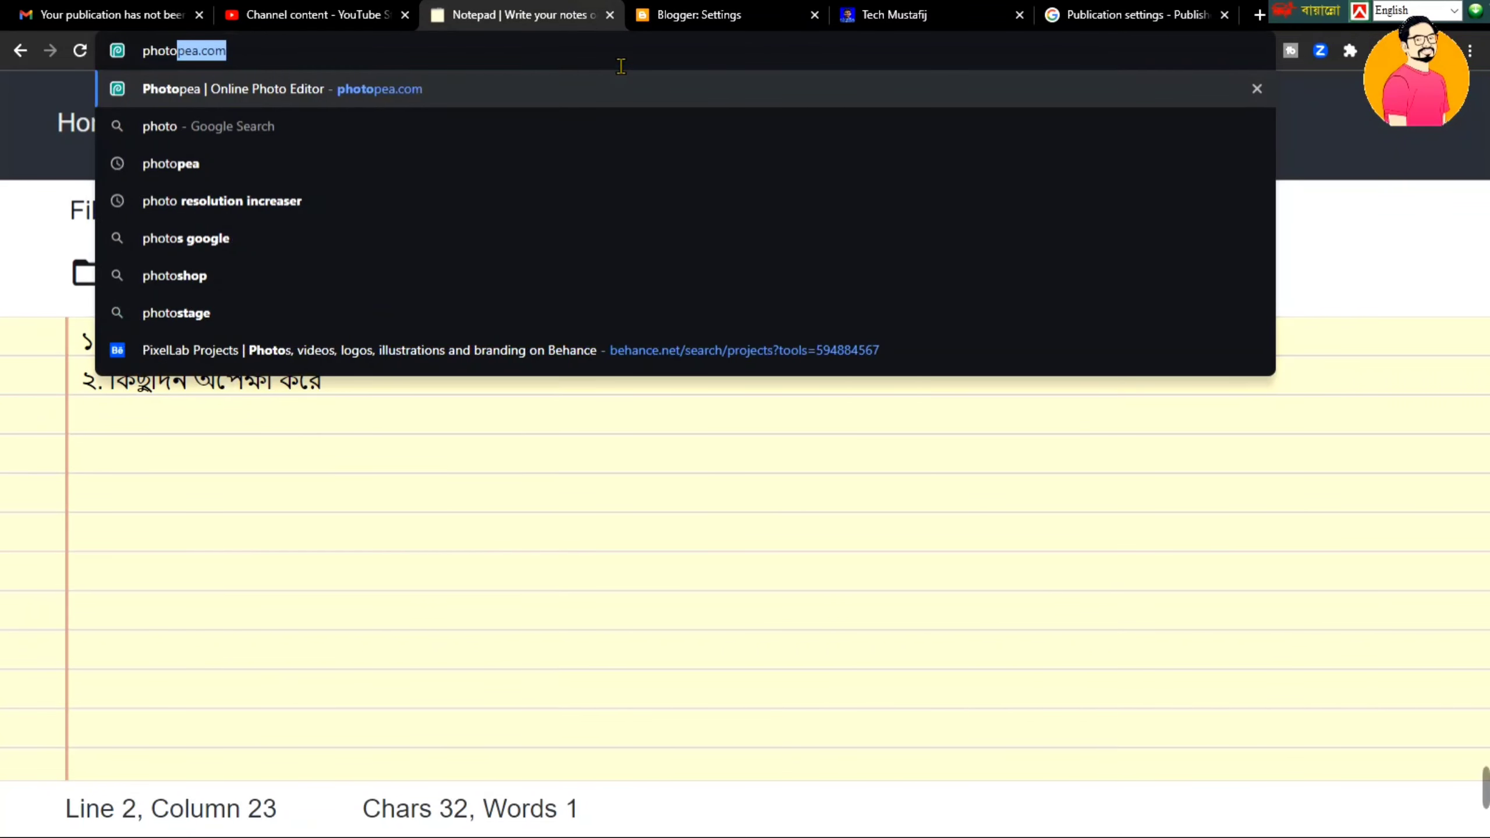
type("pea.")
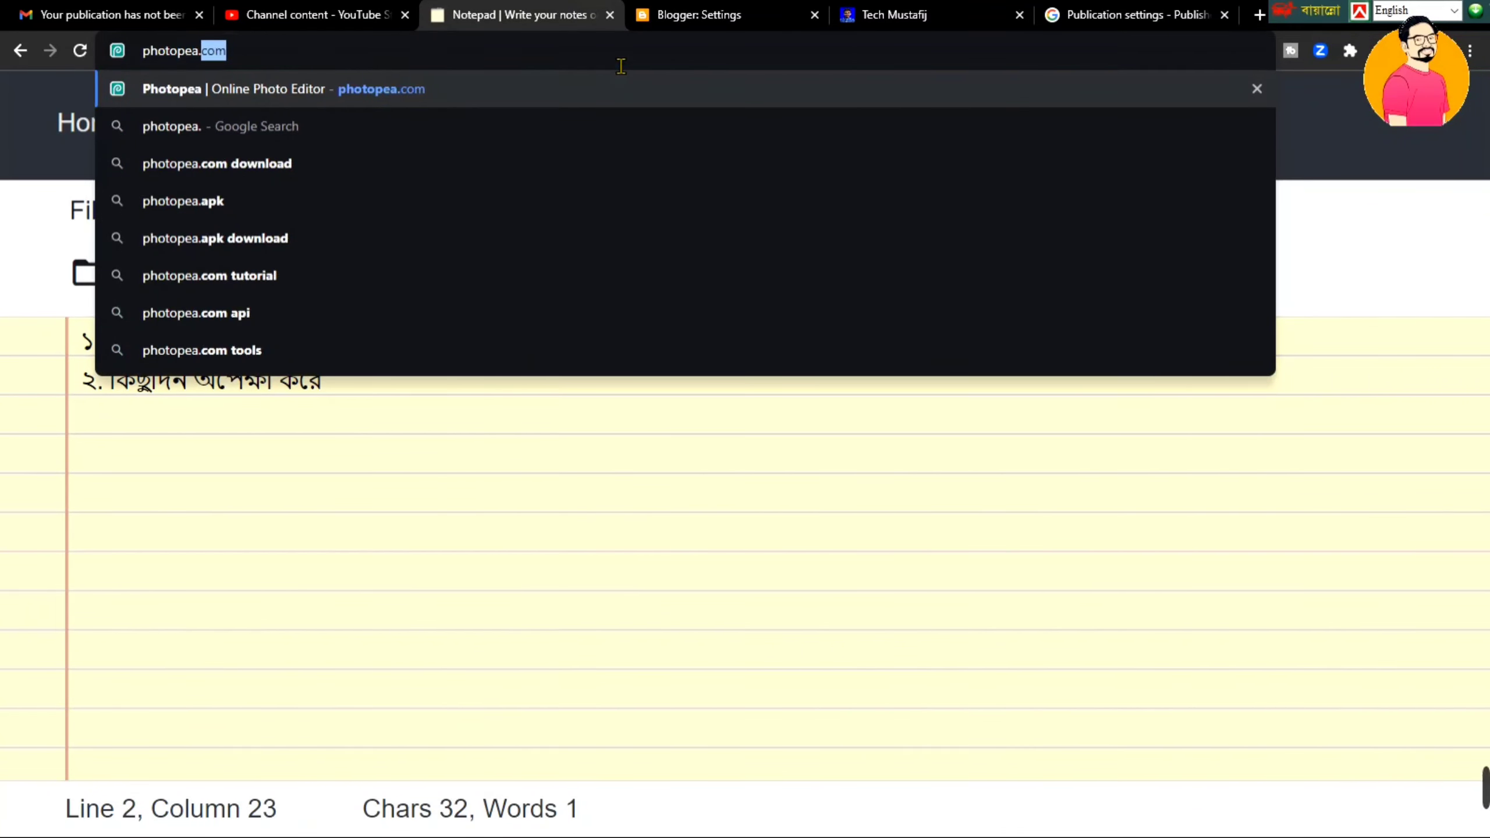
type("com")
- Load photopea.com and start a New Project, which defaults to 1280 × 720 pixels
key("Return")
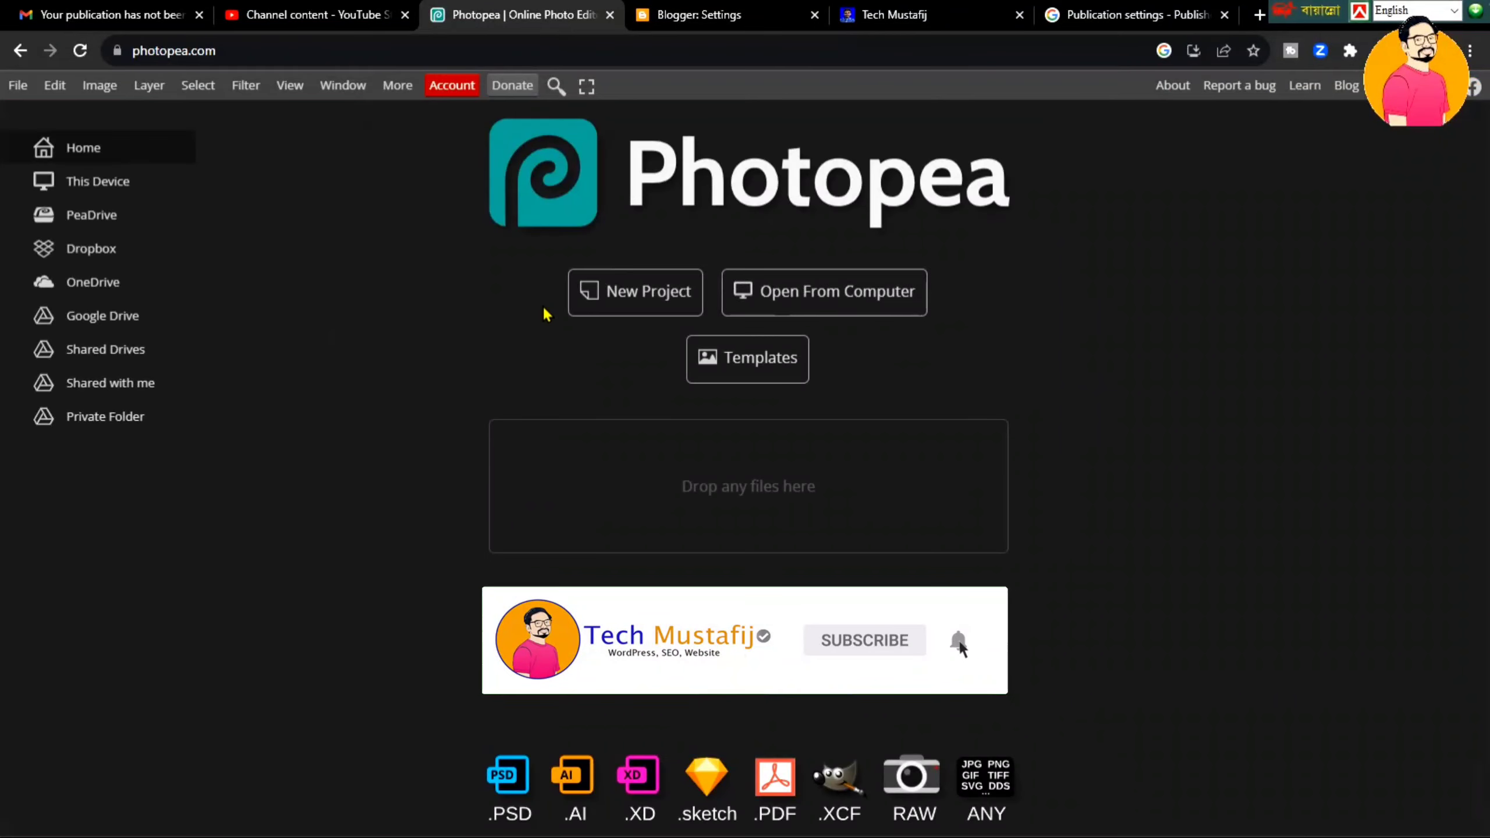
left_click(635, 303)
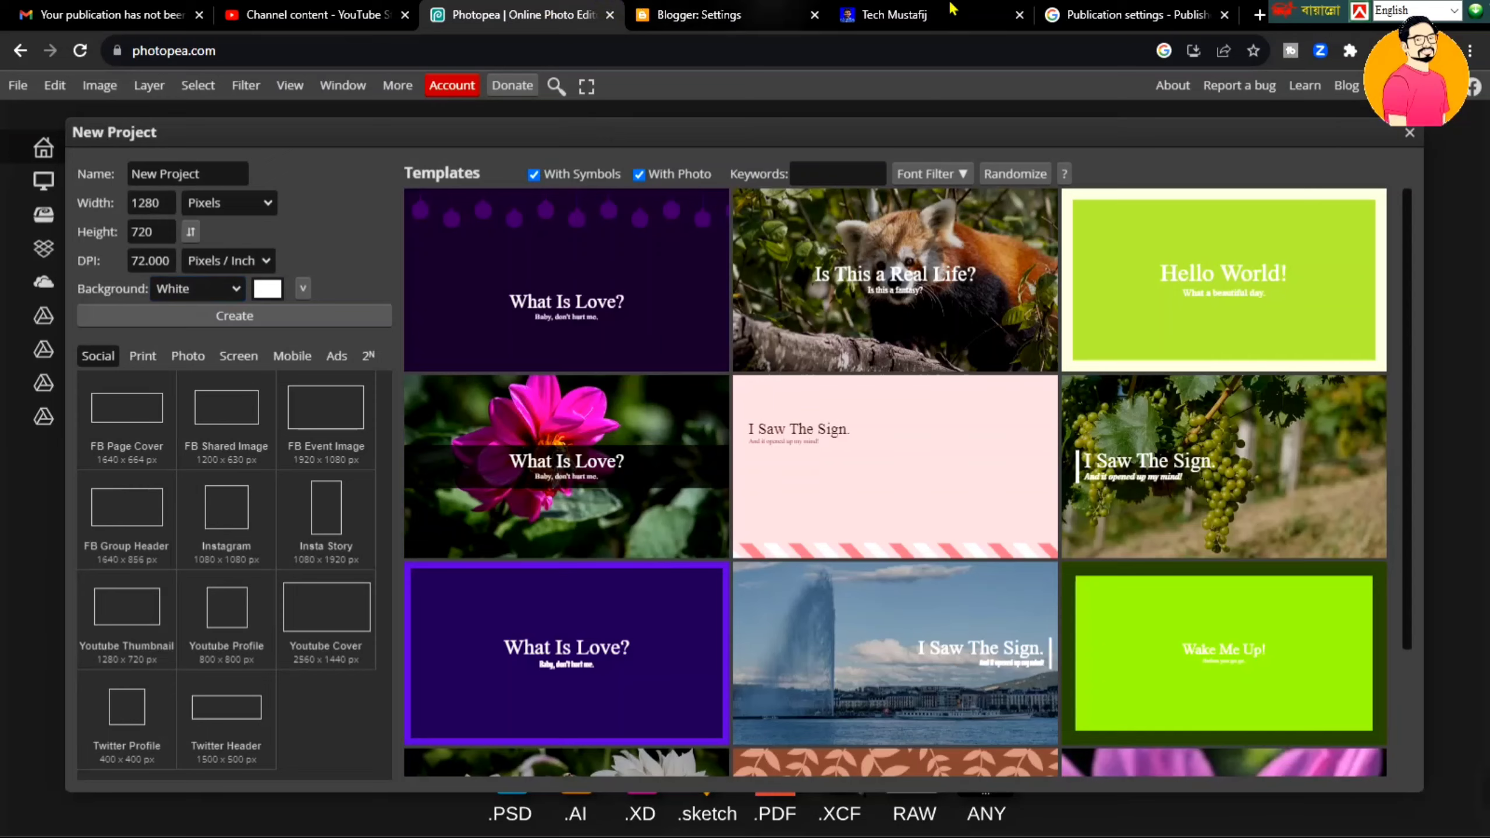
- Confirm the recommended 1000x1000 px logo size, then create a blank 1000 × 1000 px Photopea document
left_click(1141, 8)
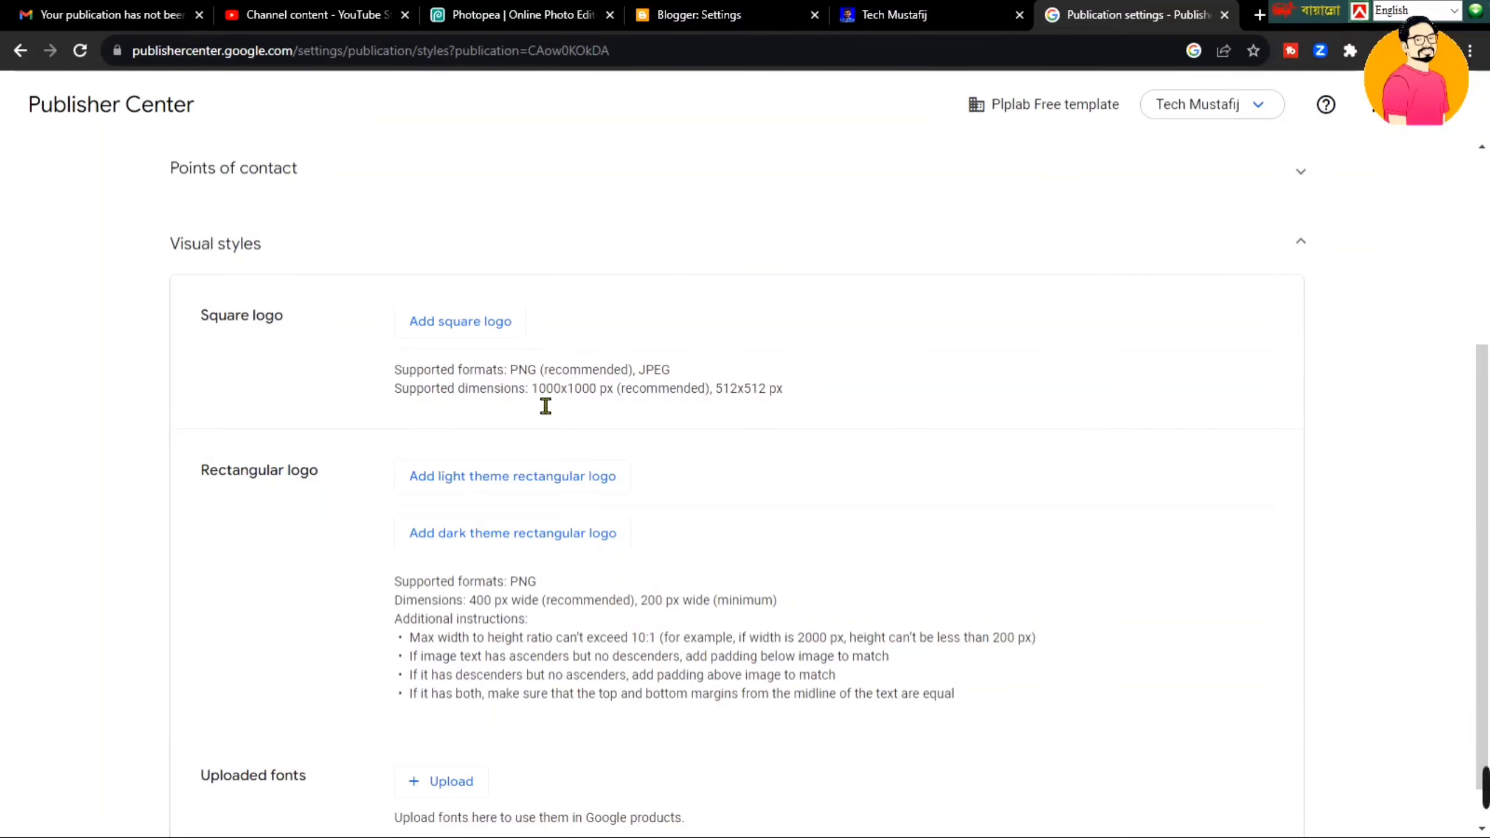
left_click_drag(532, 404, 627, 404)
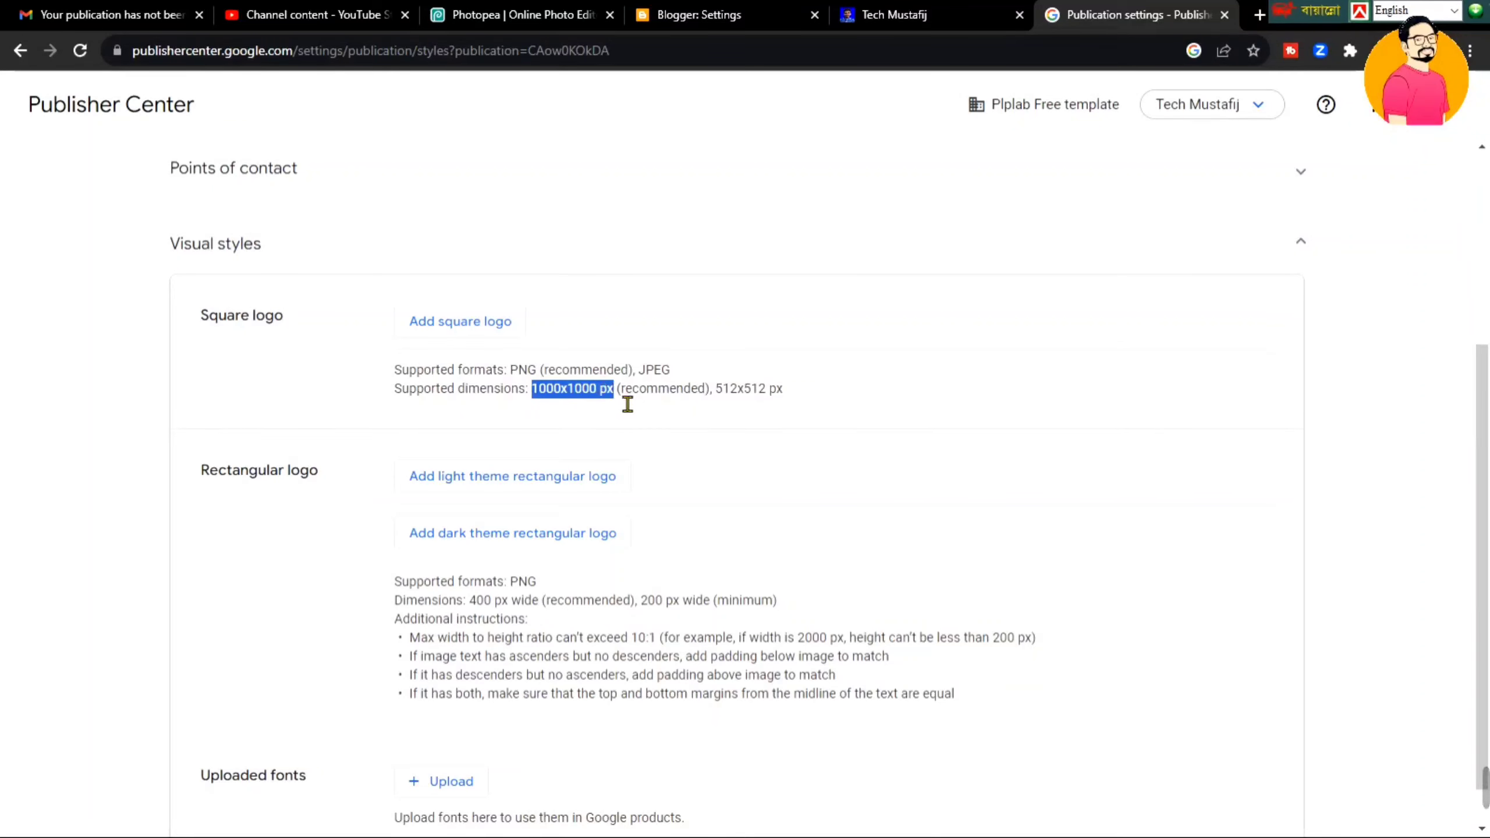
left_click(602, 403)
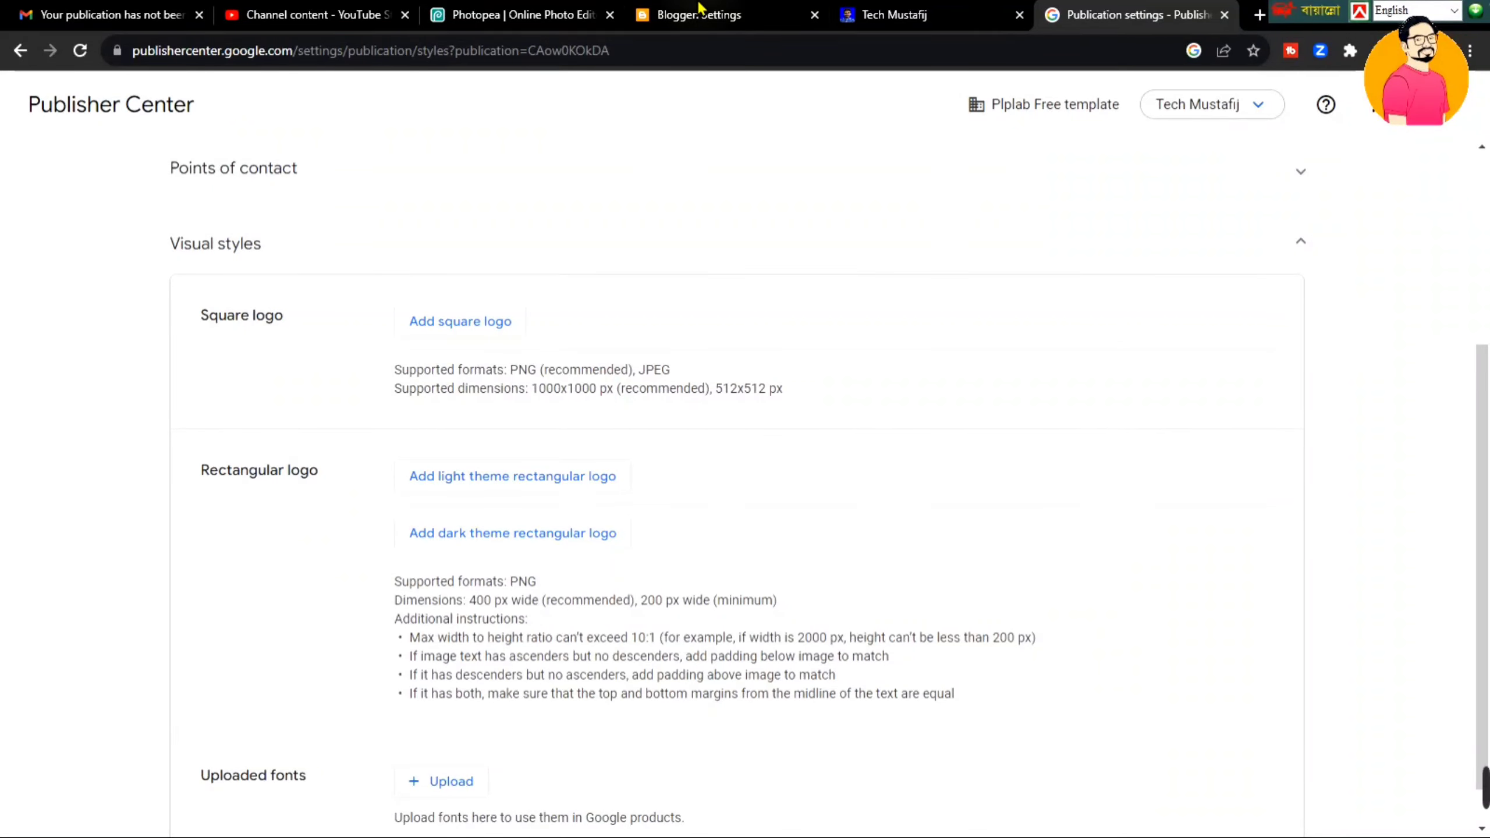
left_click(569, 13)
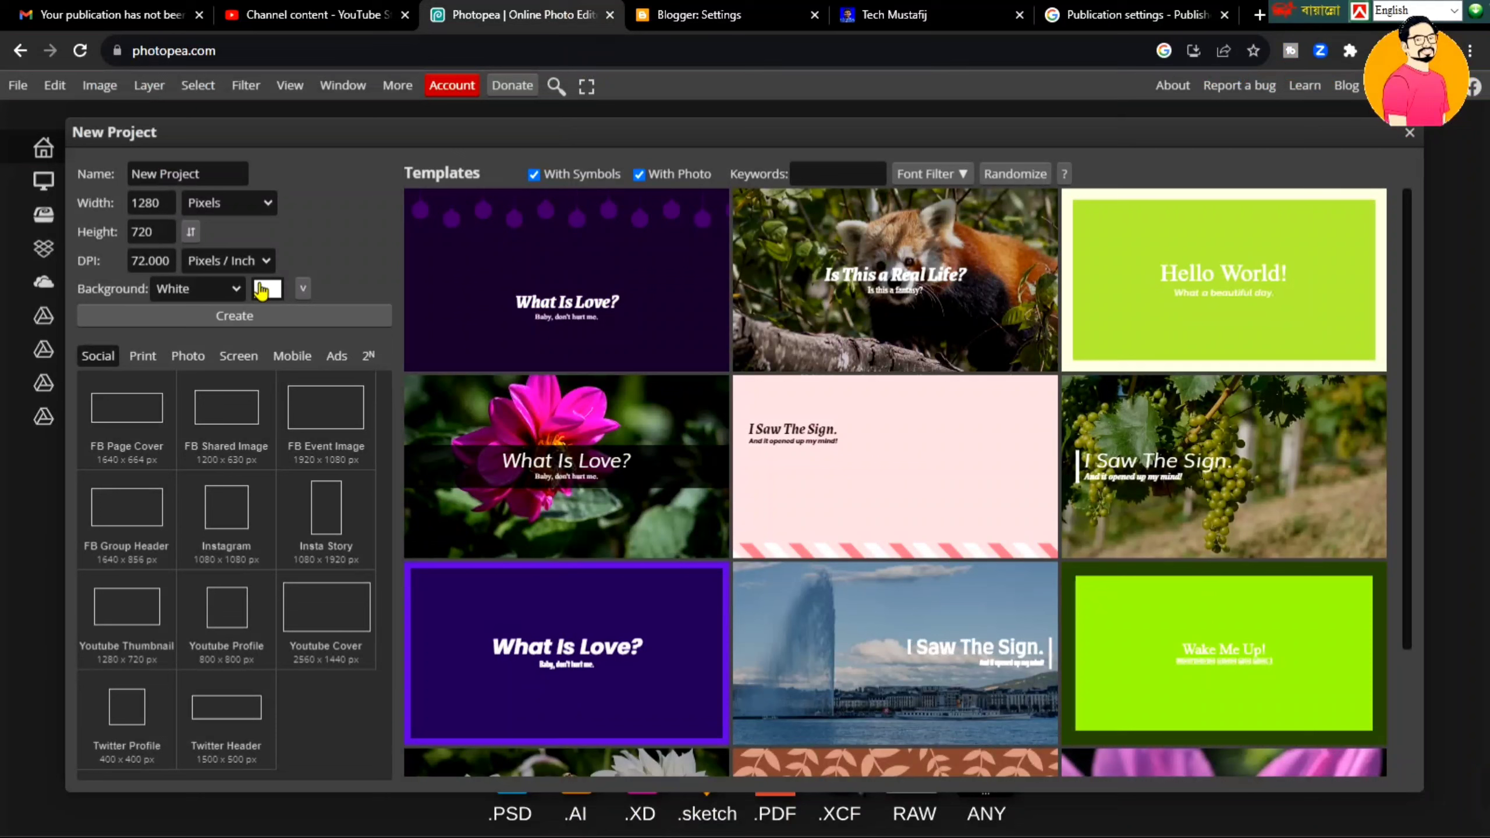
left_click_drag(162, 206, 121, 242)
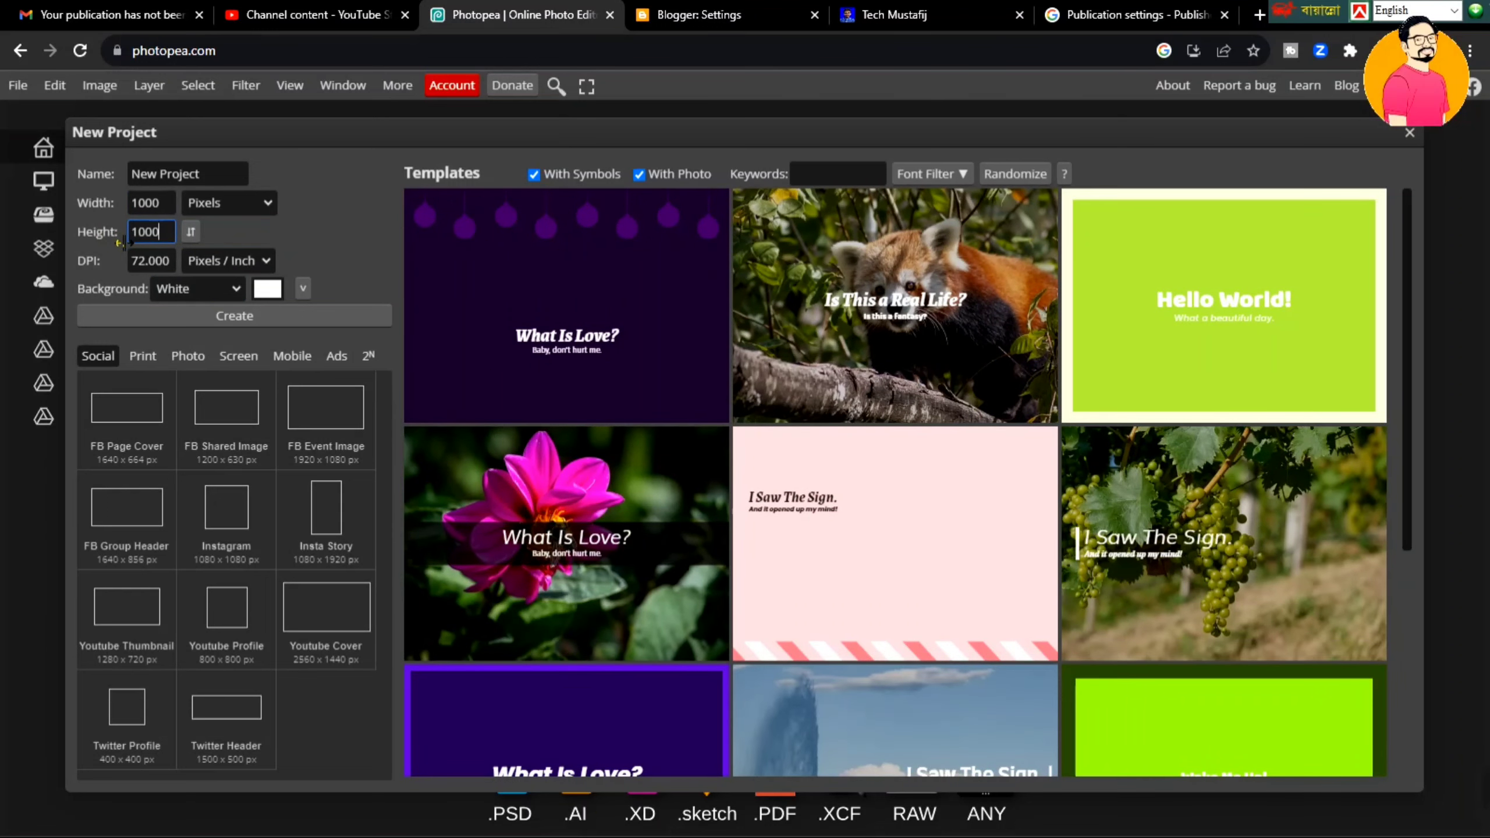
left_click(373, 322)
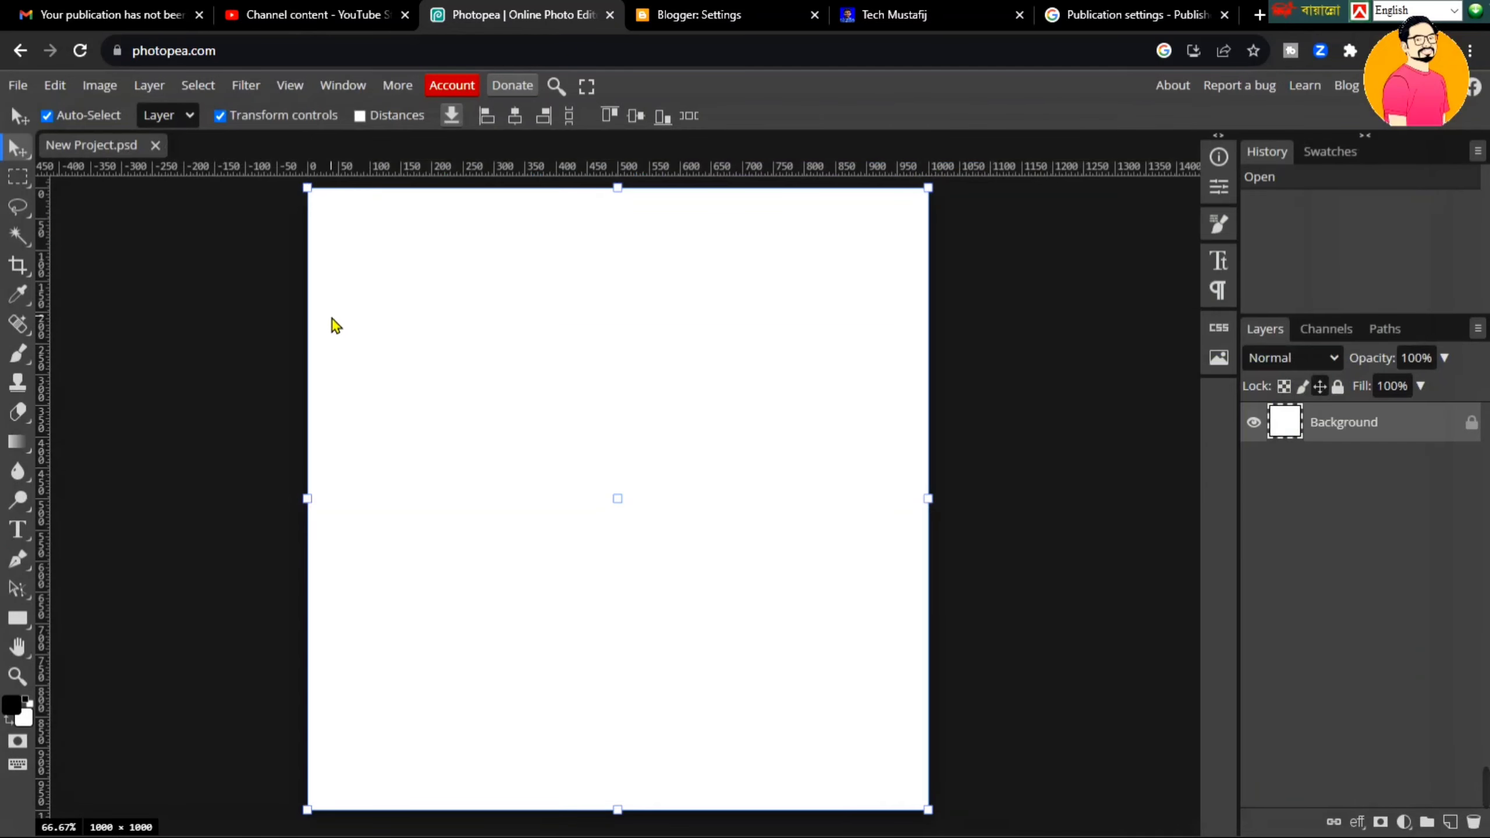
- Cancel Blogger's Title editor and open 'Media from your blog' to view the Tech Mustafij album
left_click_drag(284, 352, 468, 349)
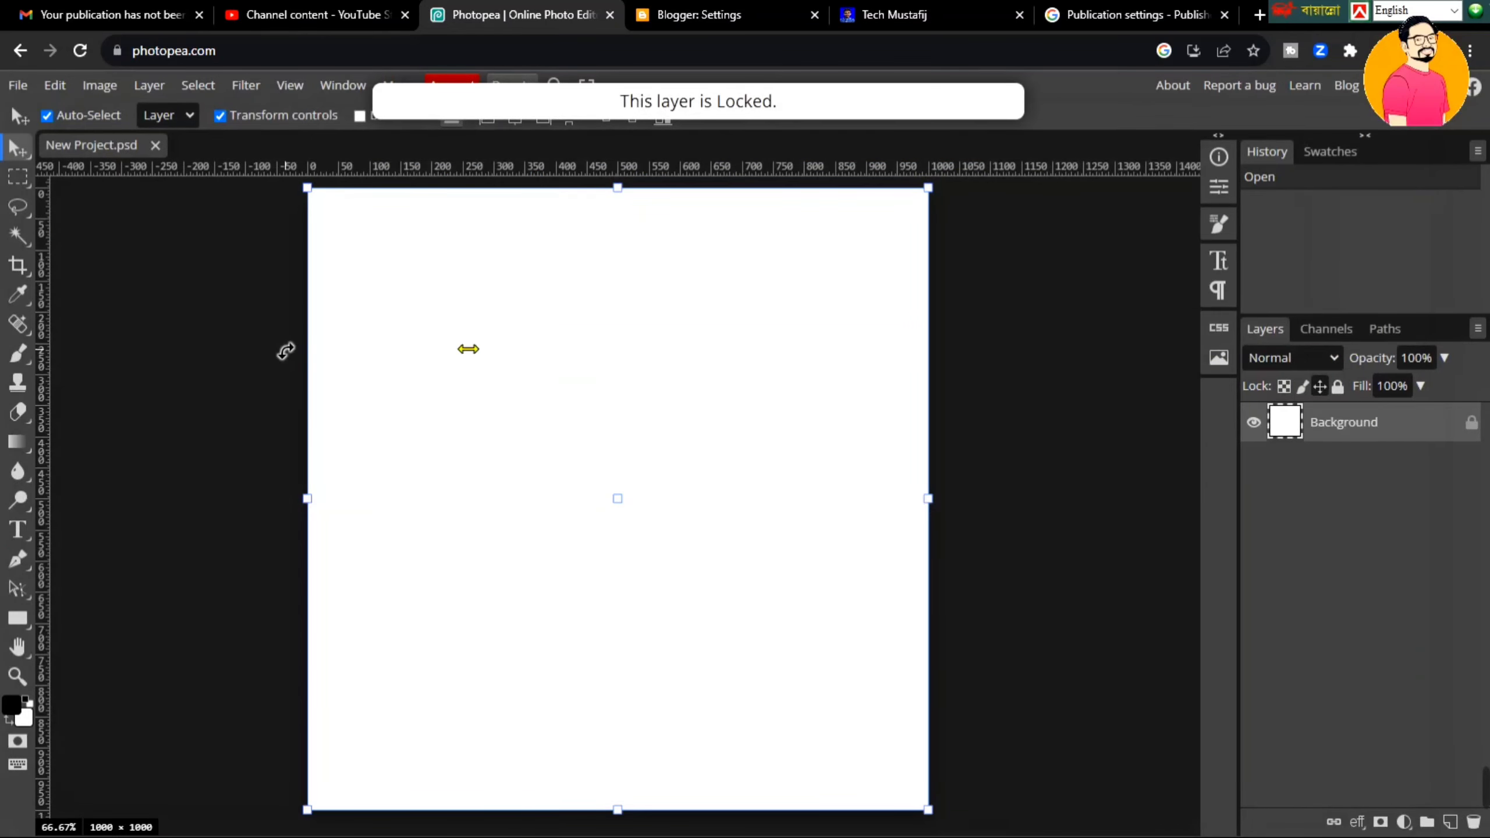
left_click(733, 13)
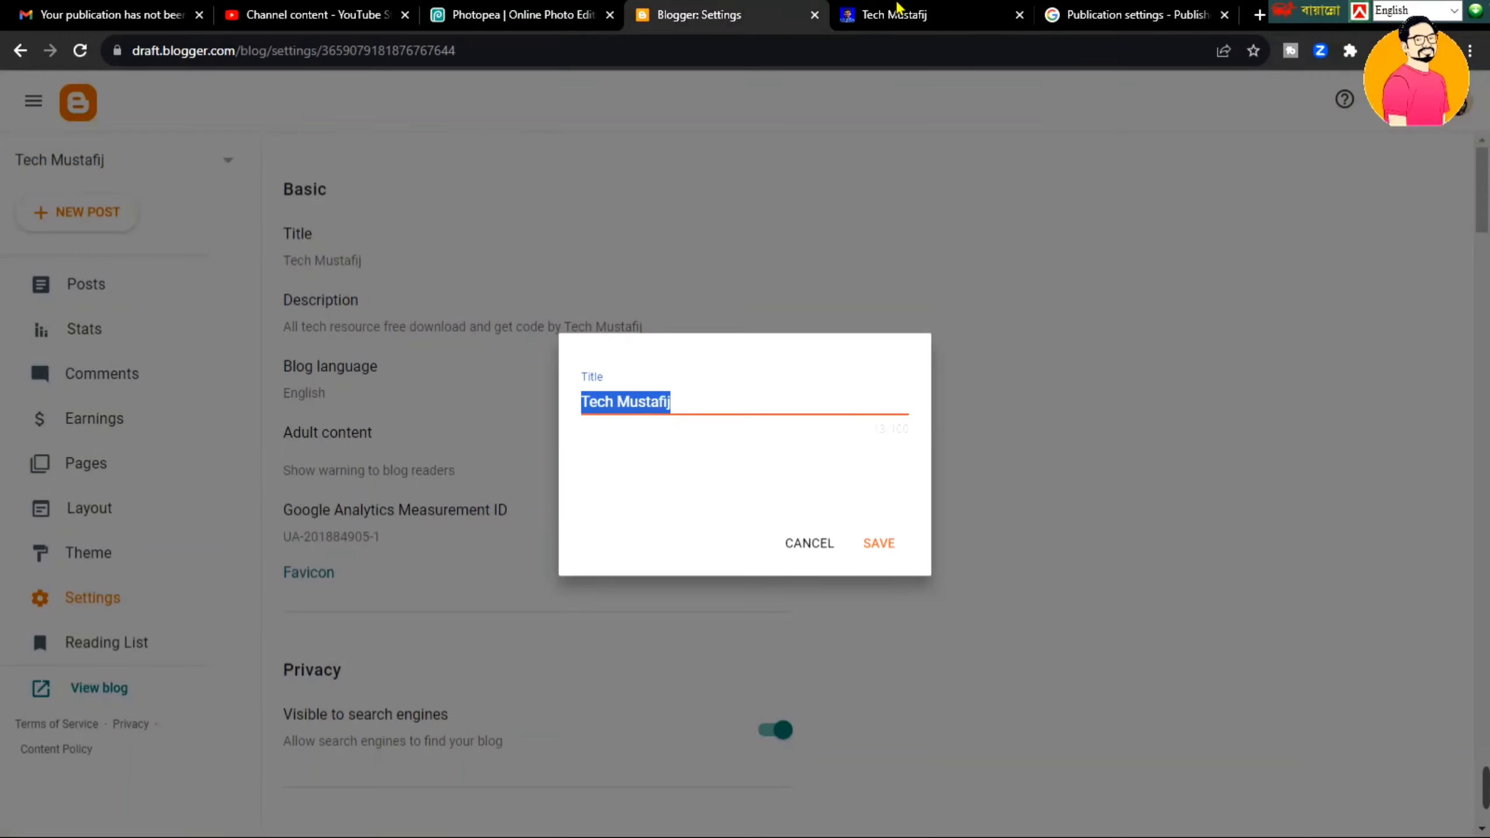
left_click(894, 14)
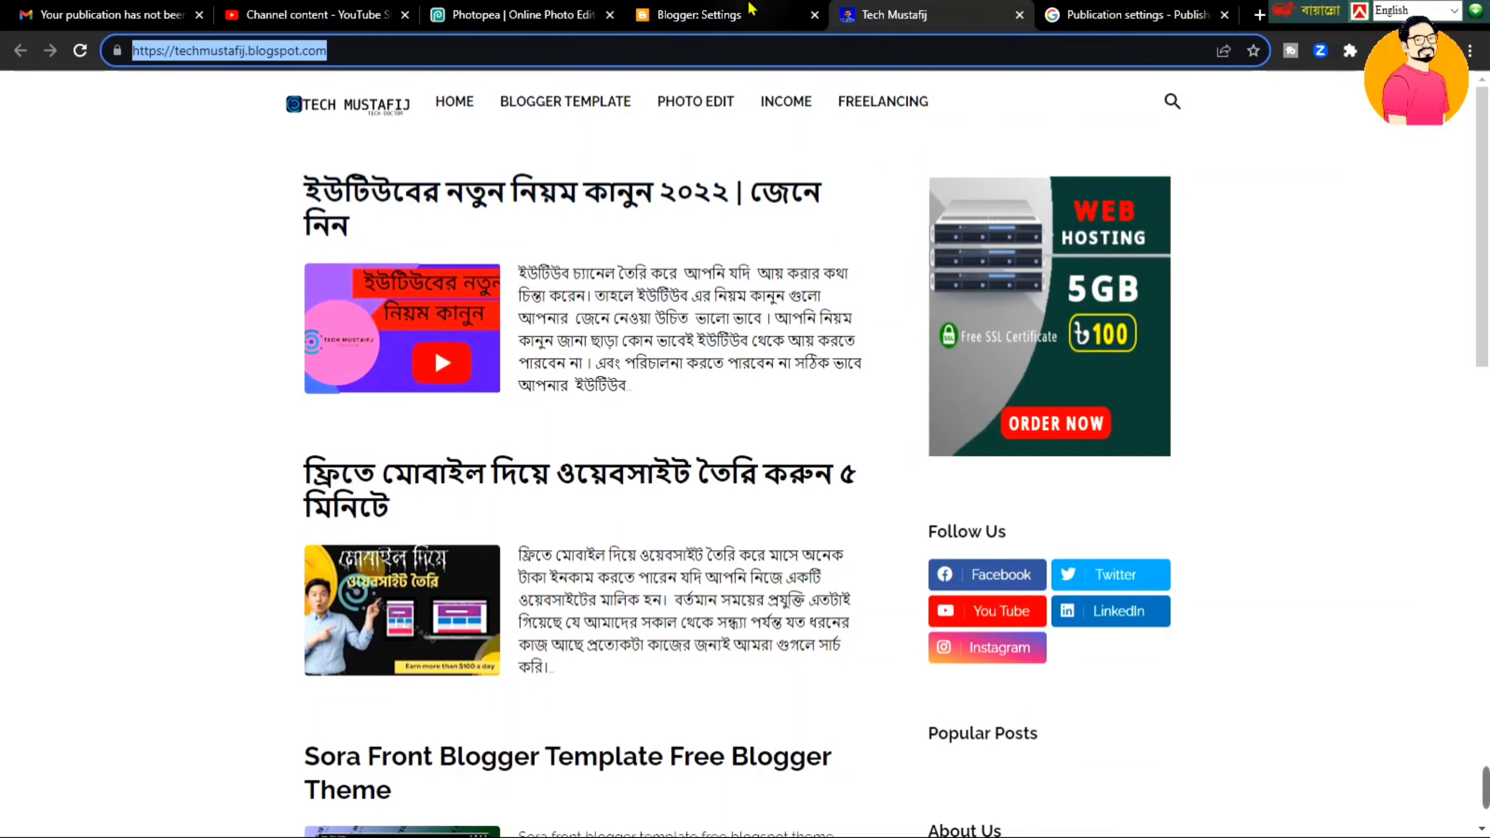
left_click(697, 13)
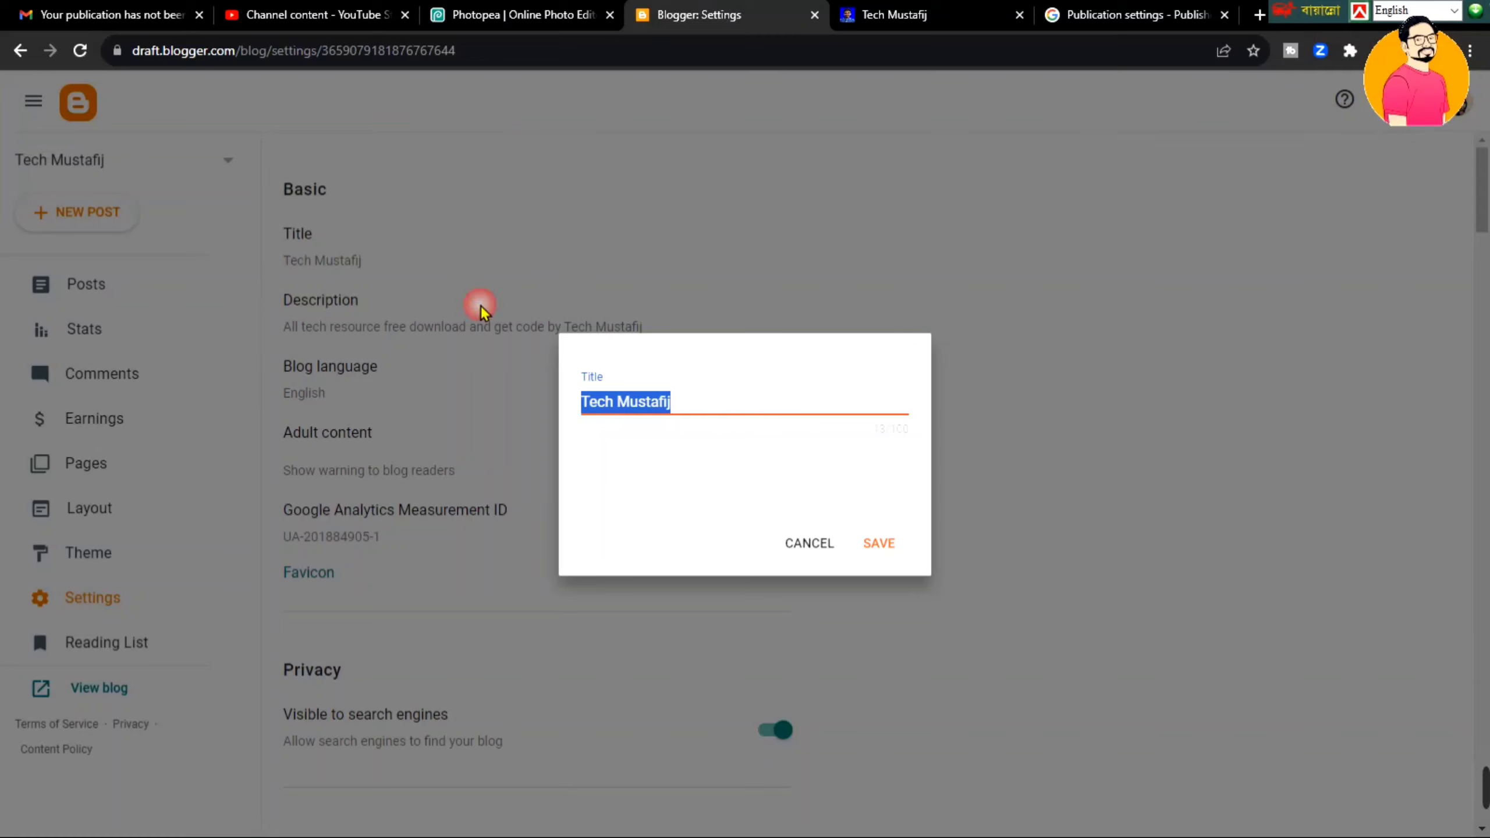
left_click(832, 546)
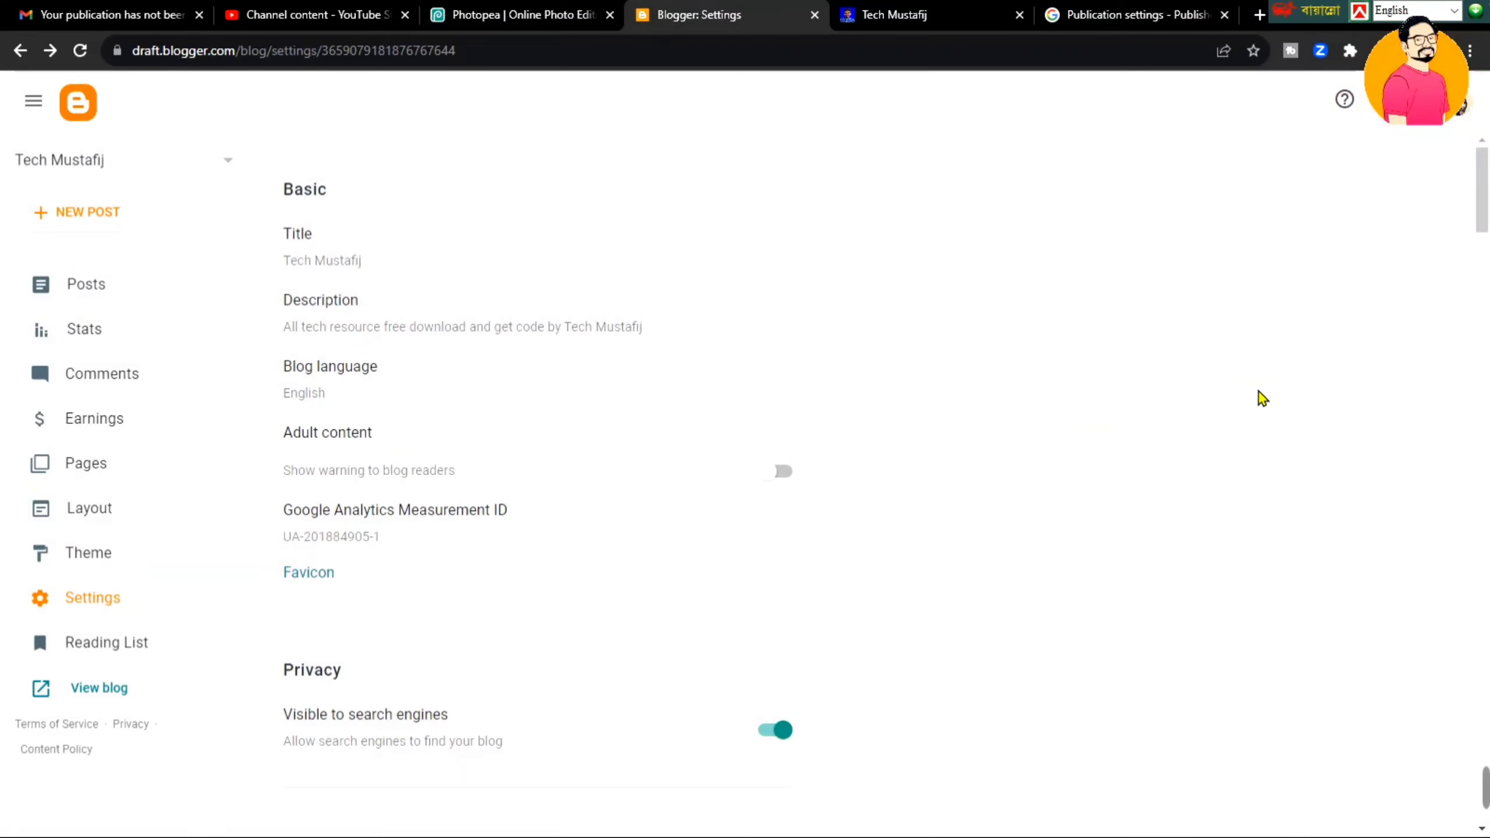
left_click_drag(1483, 228, 1487, 760)
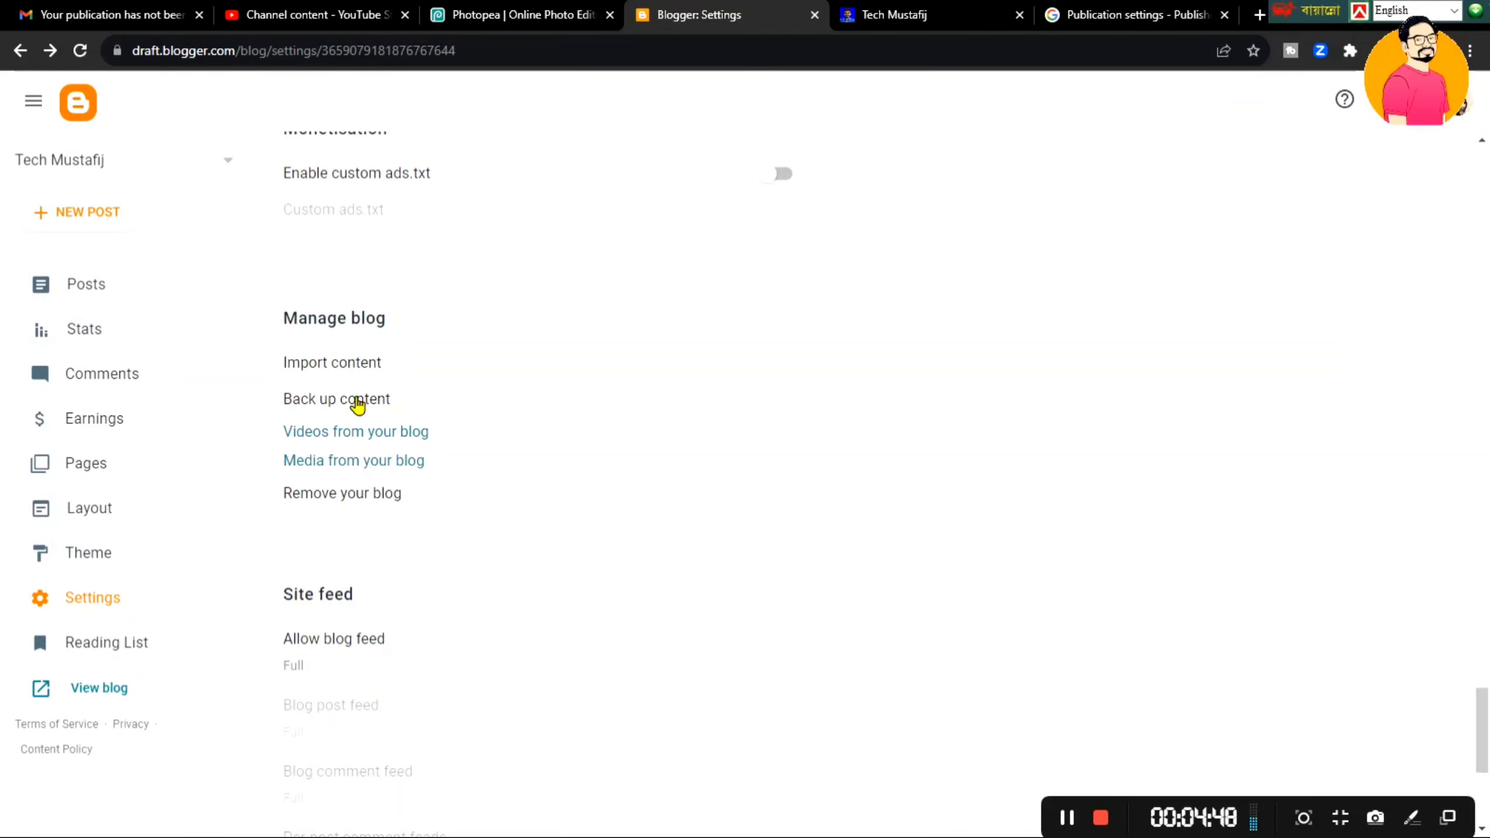
left_click(323, 464)
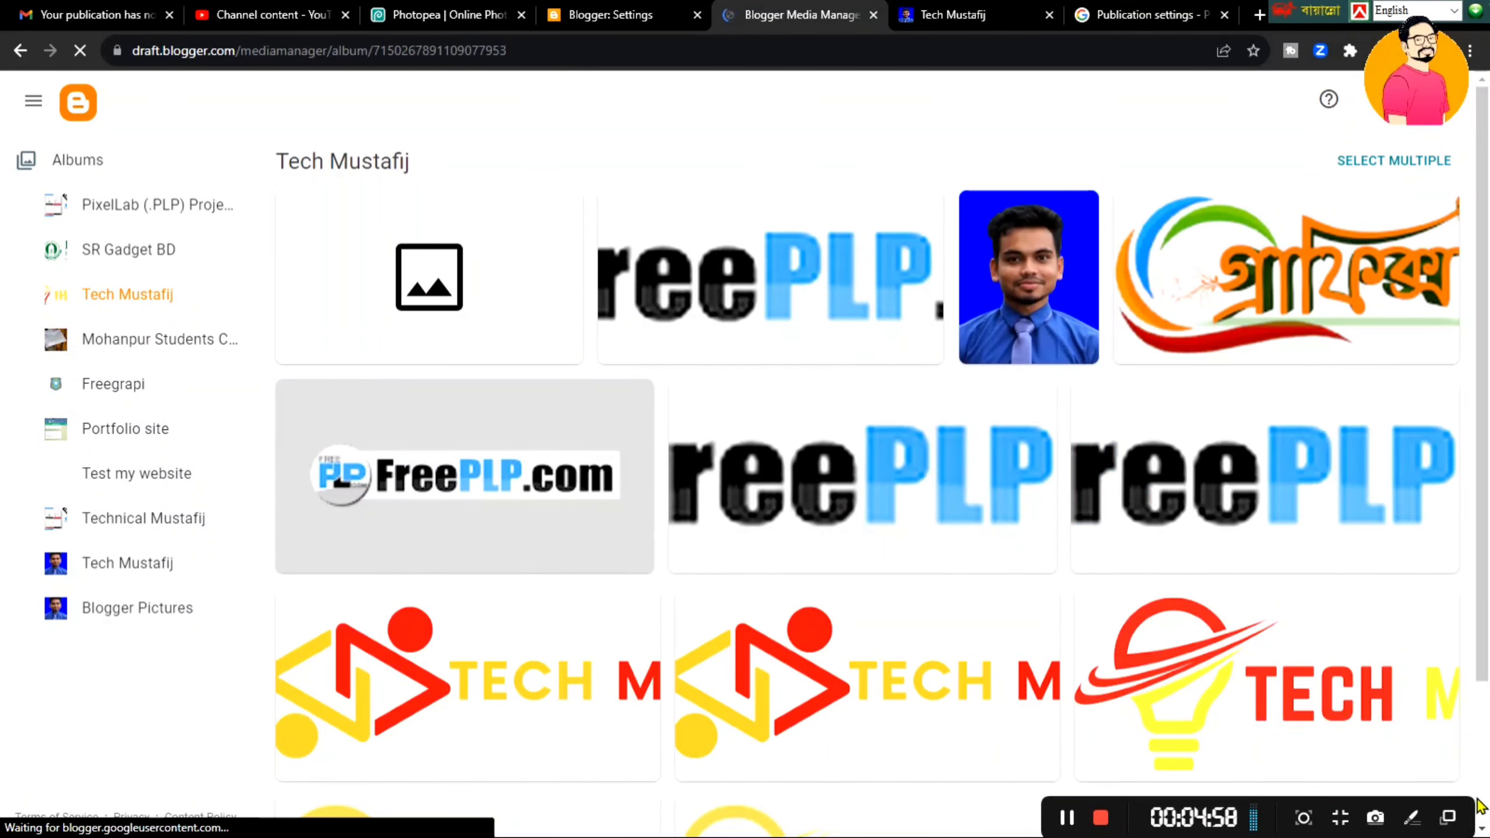
- Save the TECH MUSTAFIJ logo image to Downloads, after cancelling a save of the FreePLP.com image
left_click(736, 288)
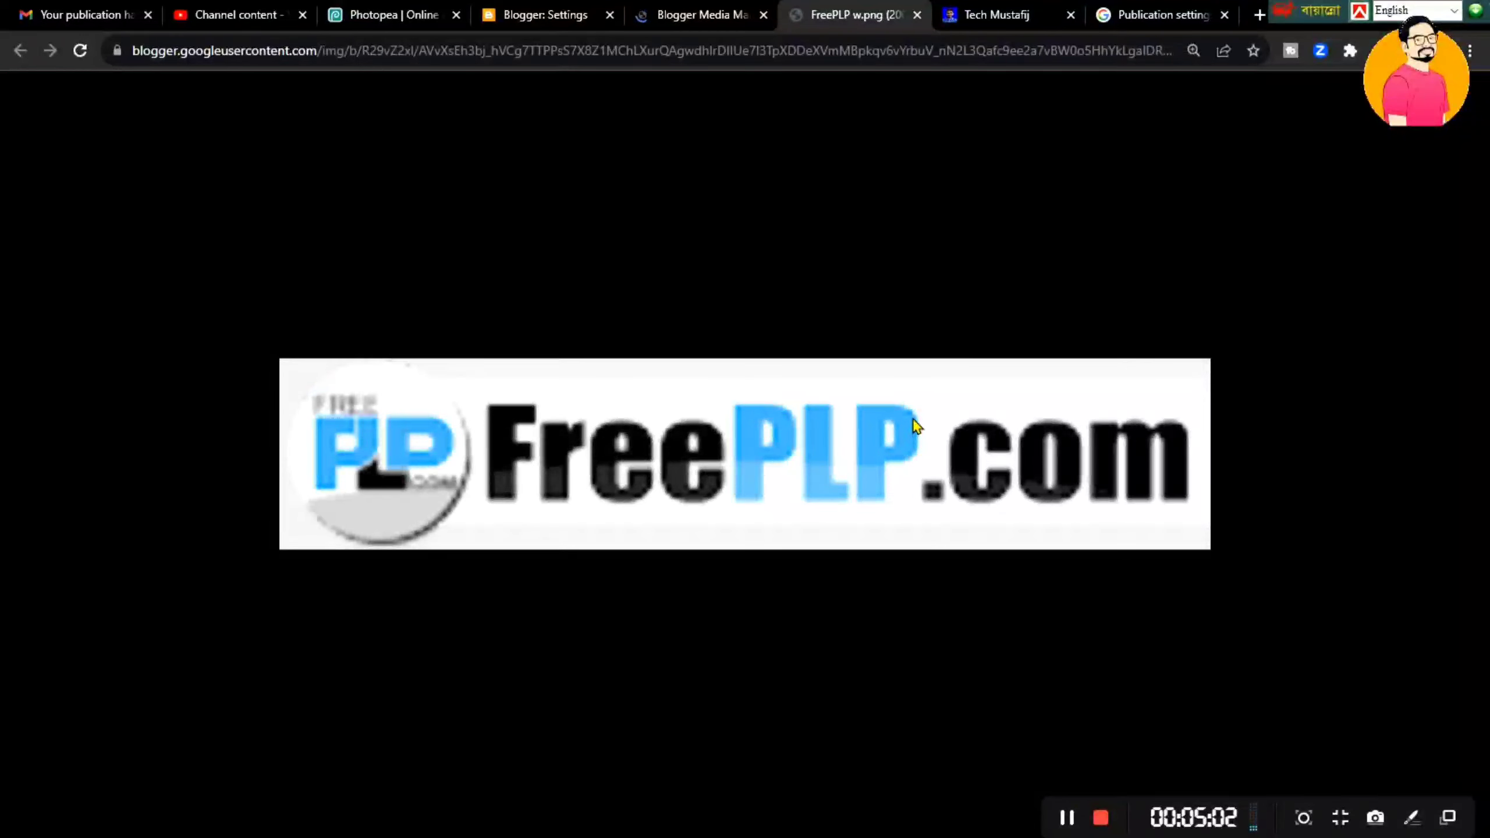
right_click(526, 462)
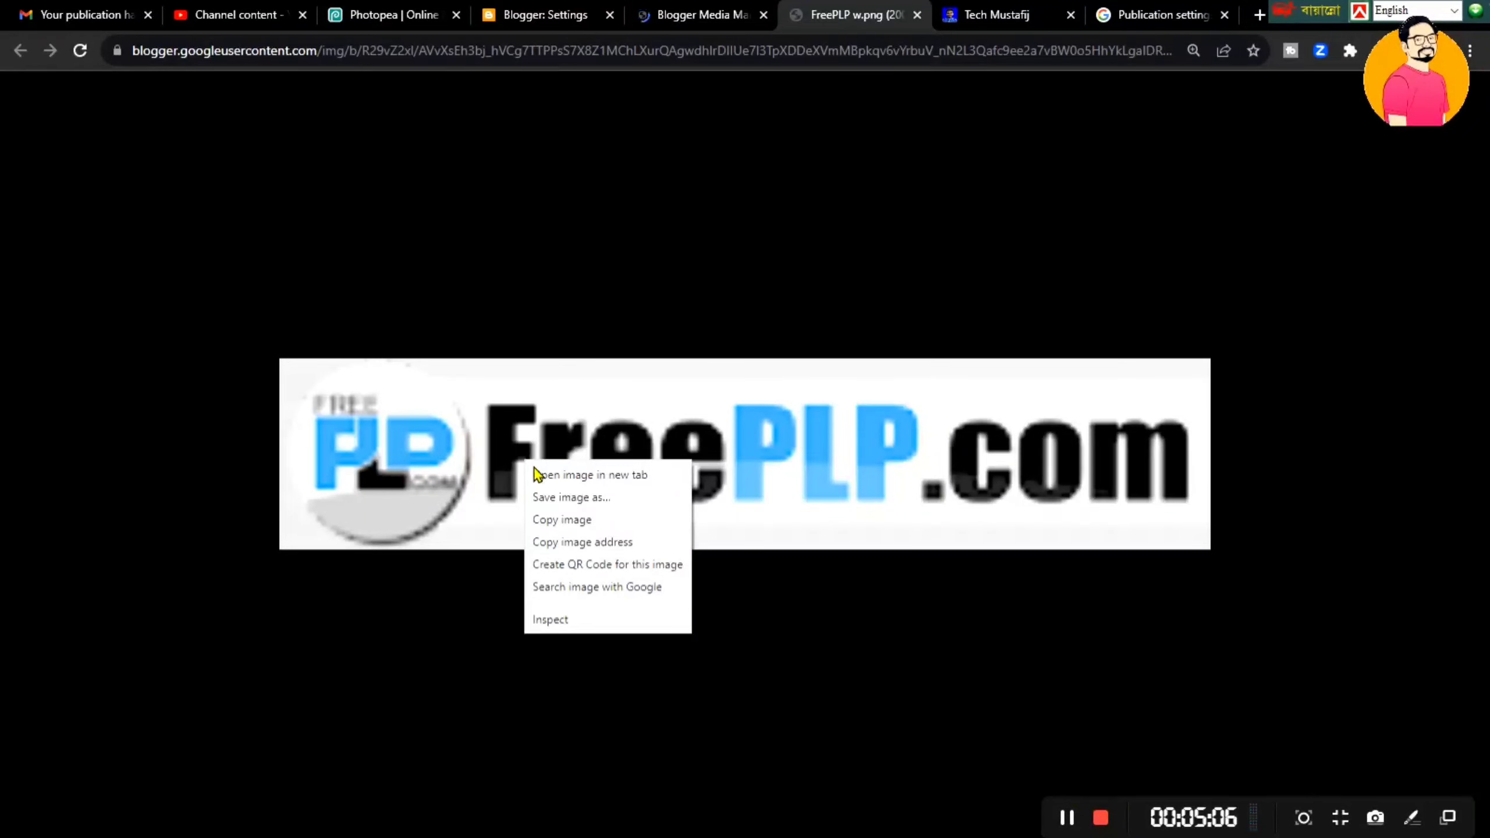
left_click(560, 498)
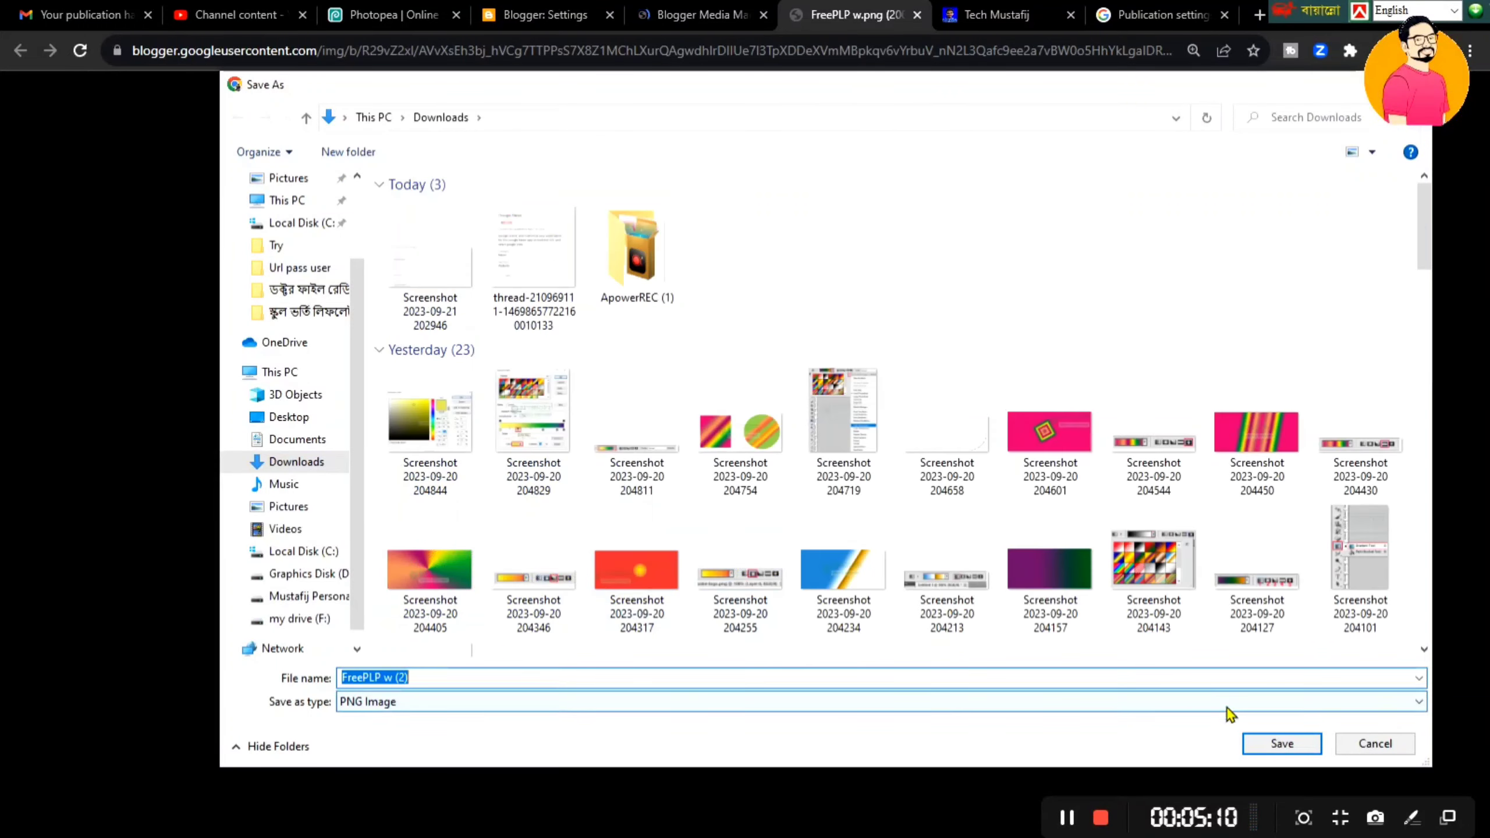
key("Return")
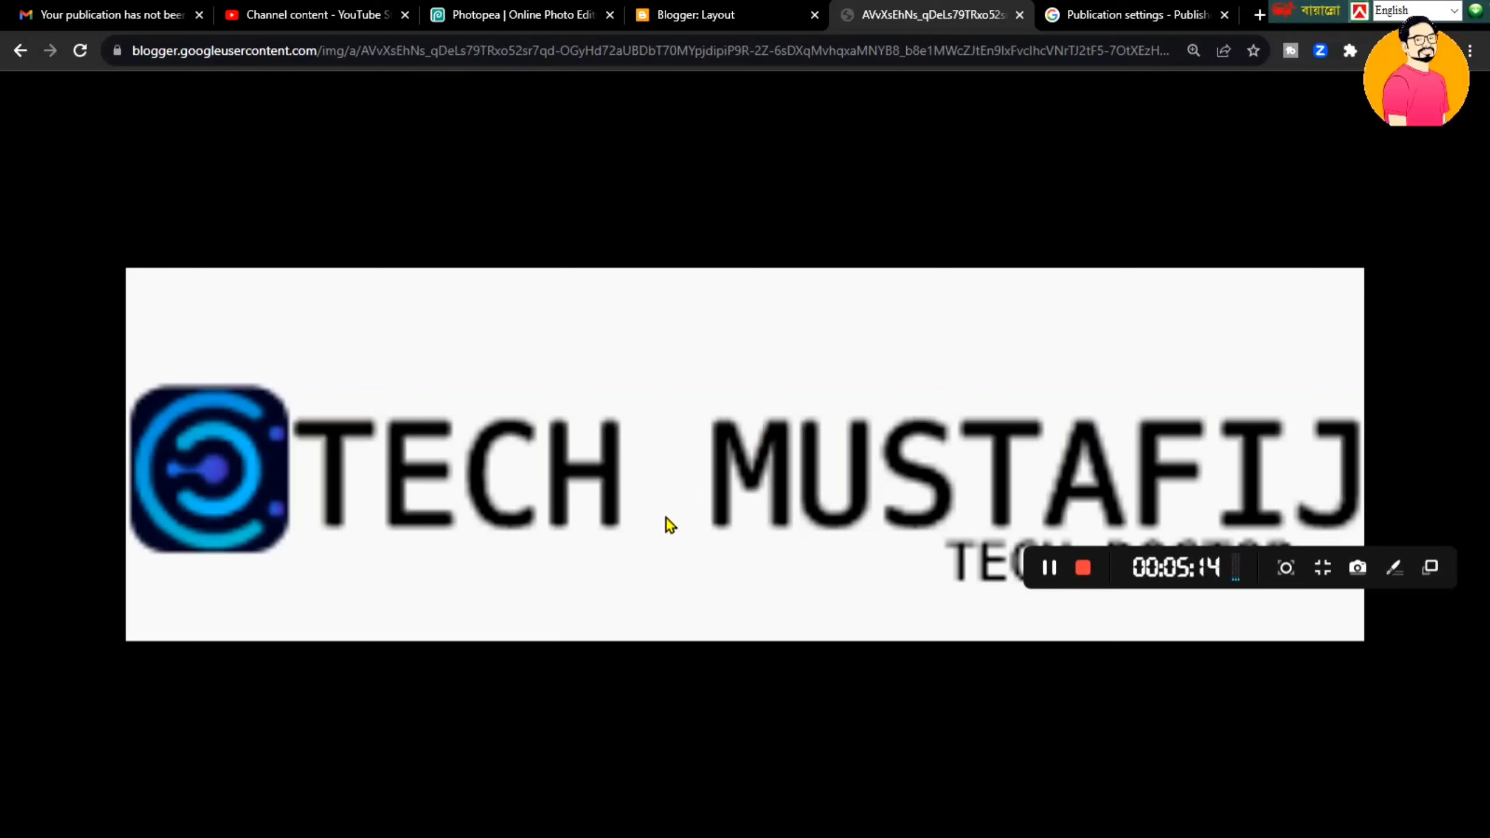
right_click(667, 517)
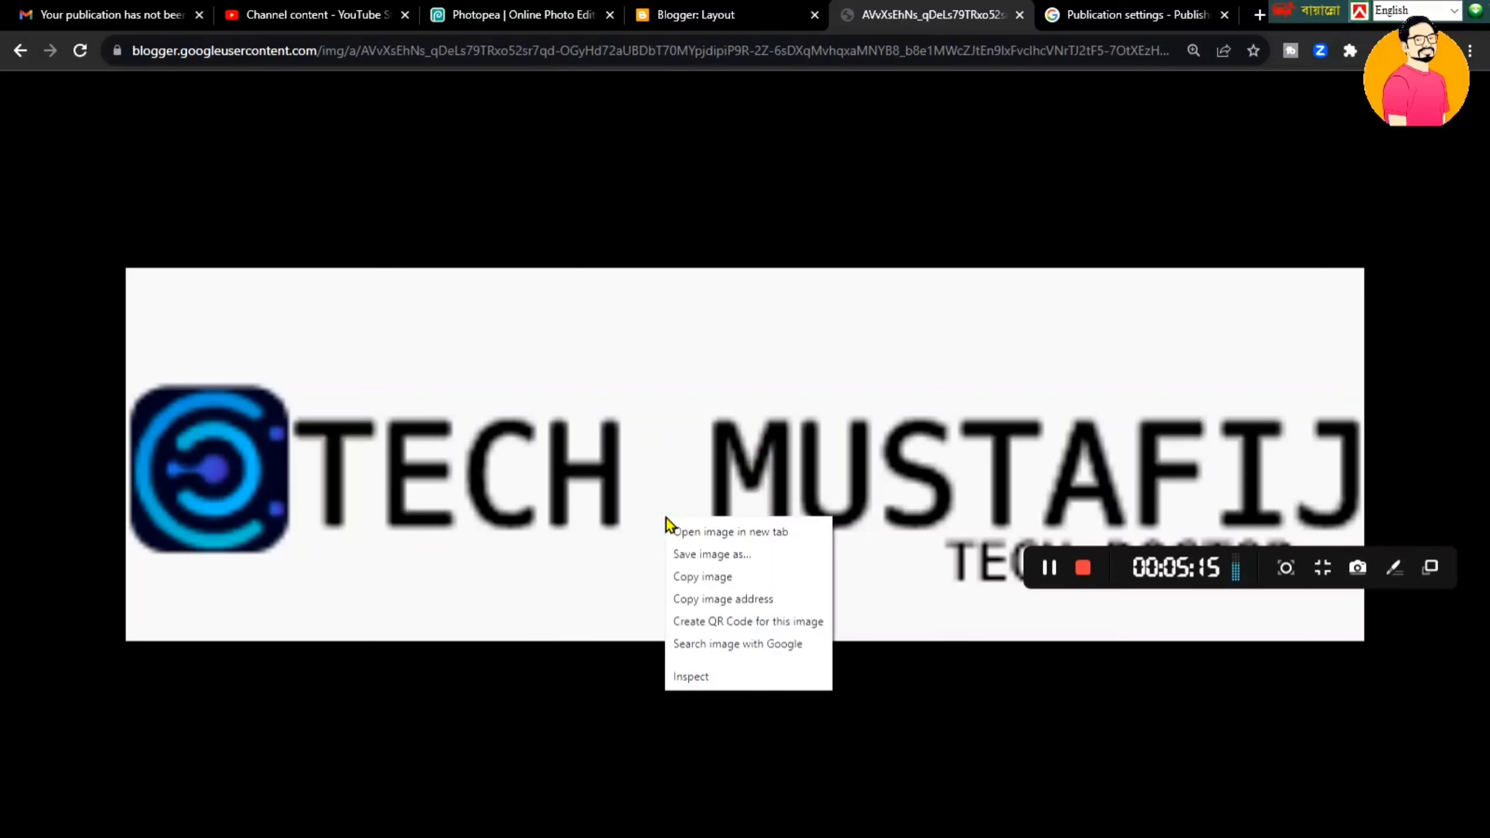
left_click(728, 558)
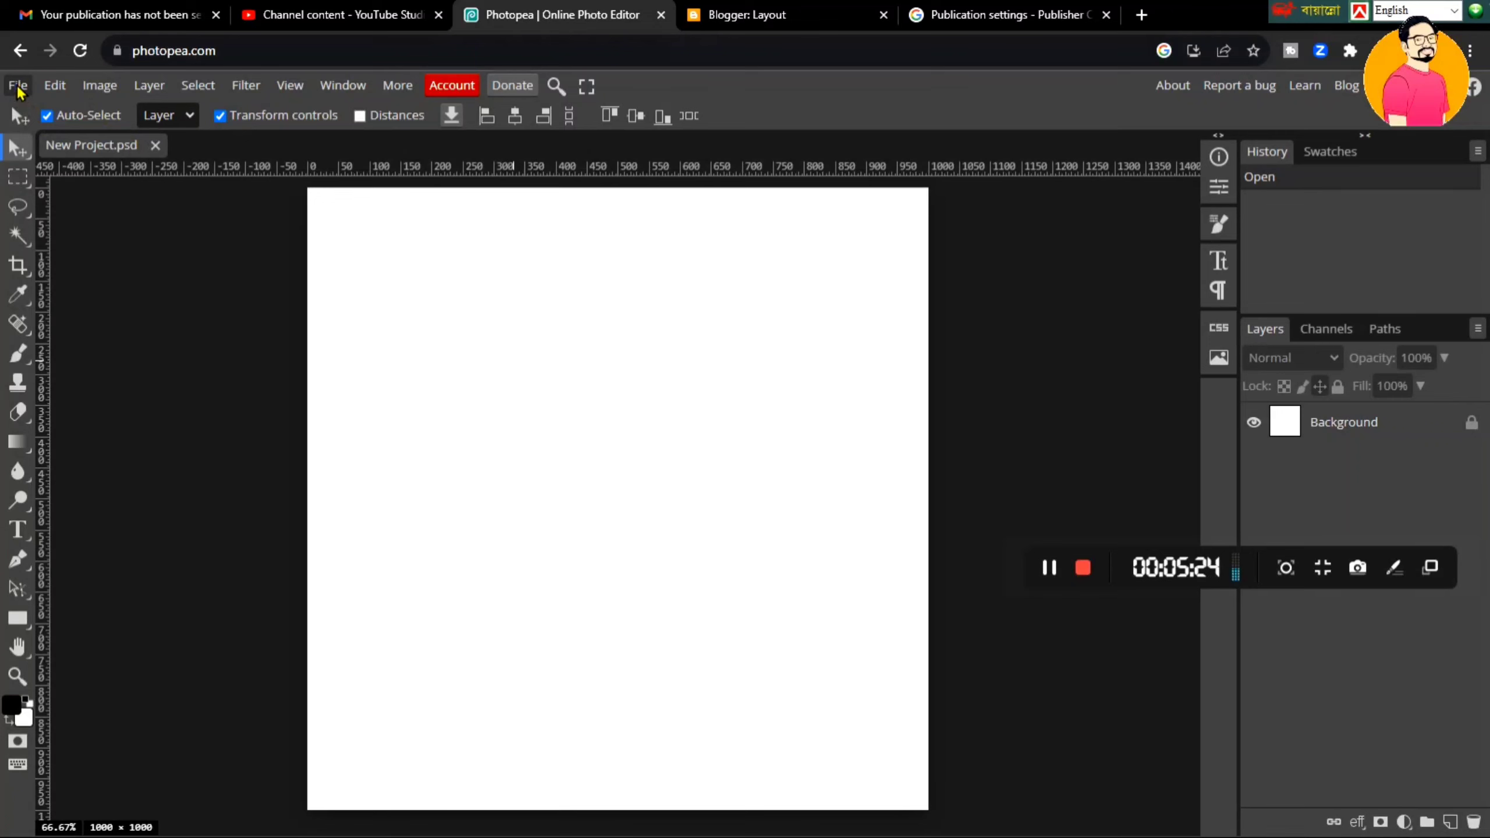
- Place logo (1) at about 180%, move its layer above Background, centre it, and hide Background
left_click(18, 88)
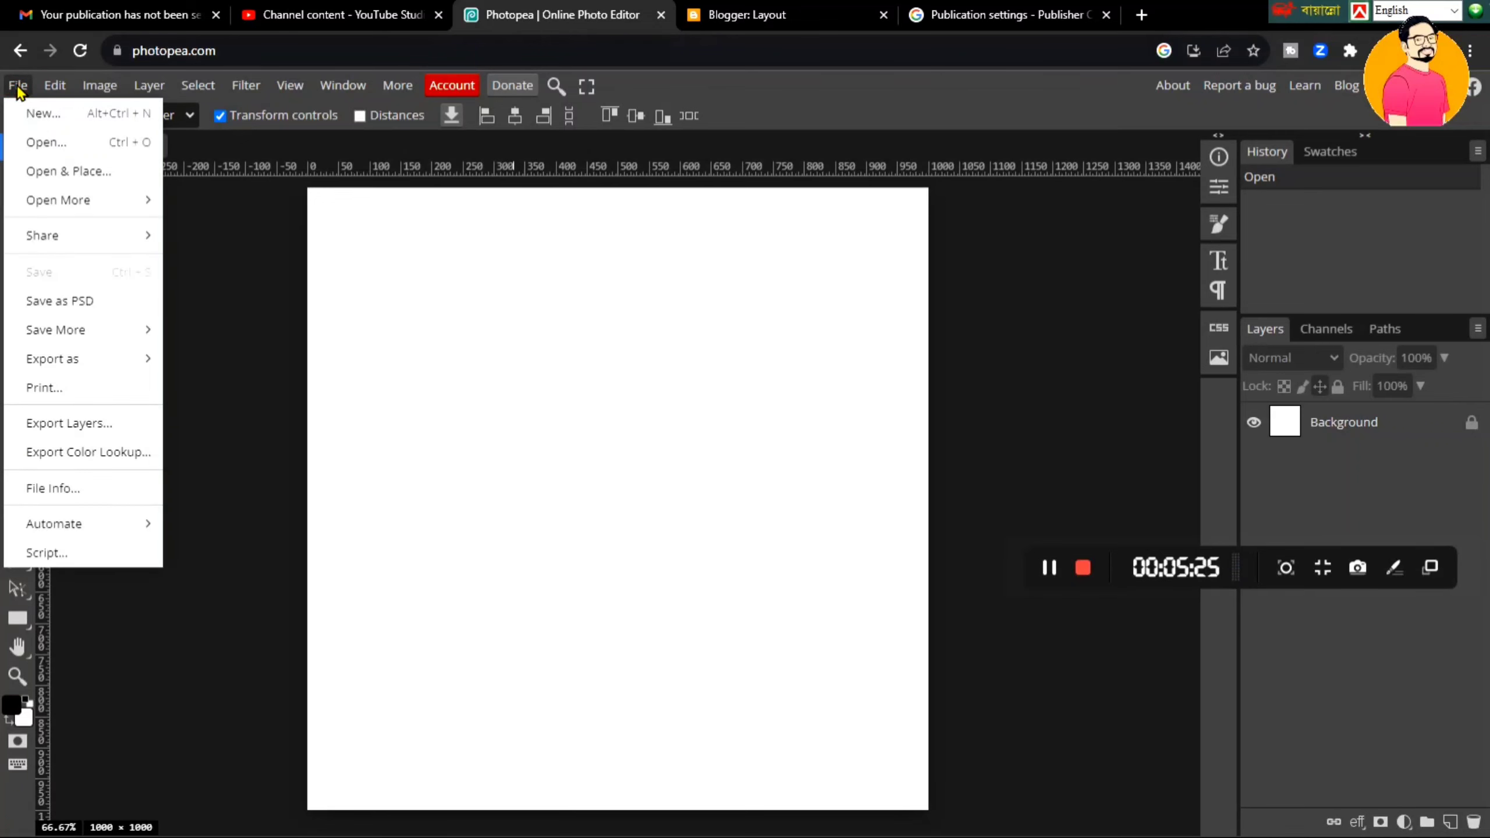
left_click(57, 172)
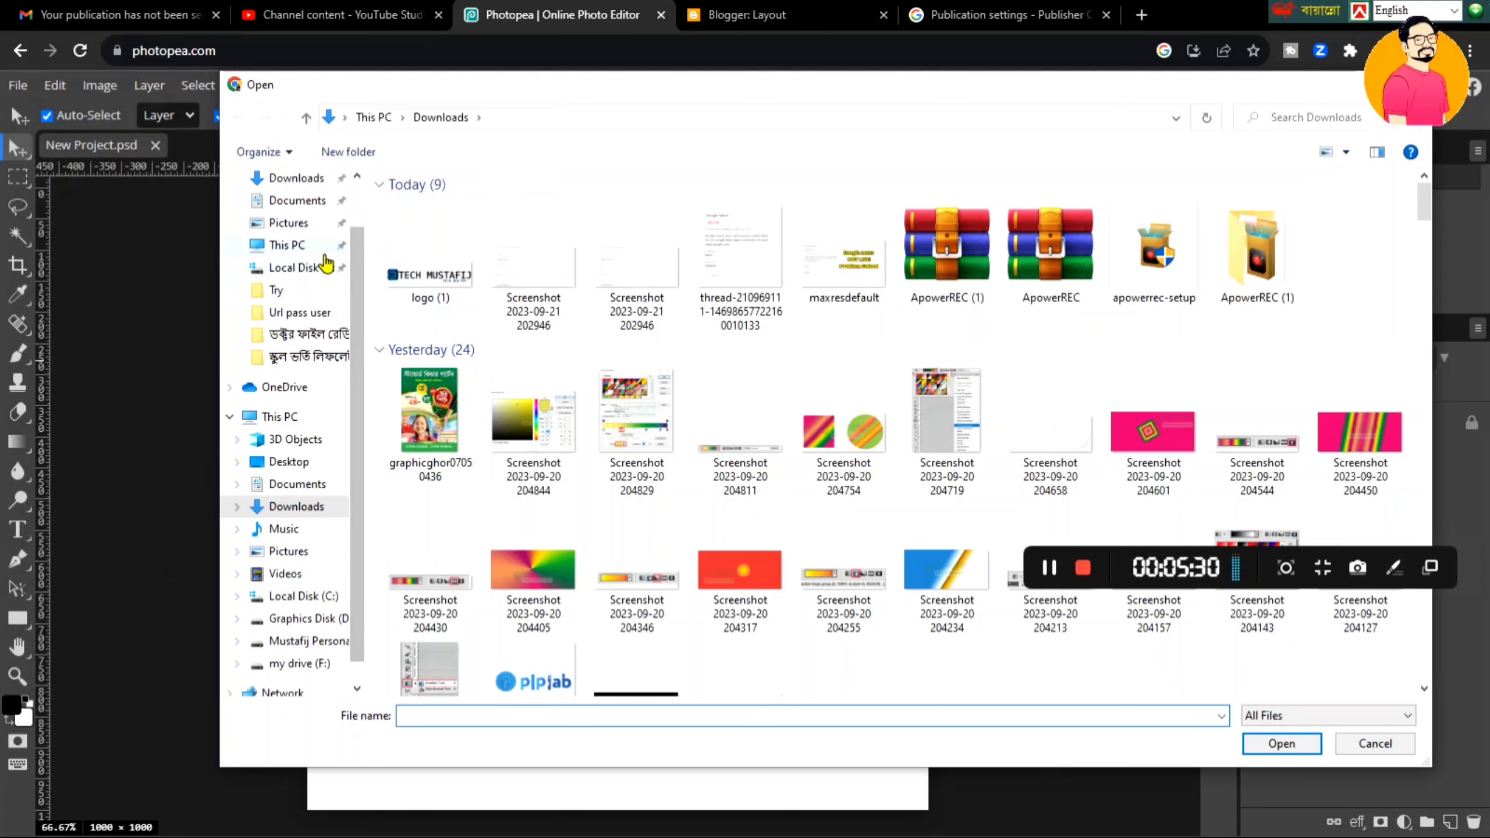
double_click(420, 275)
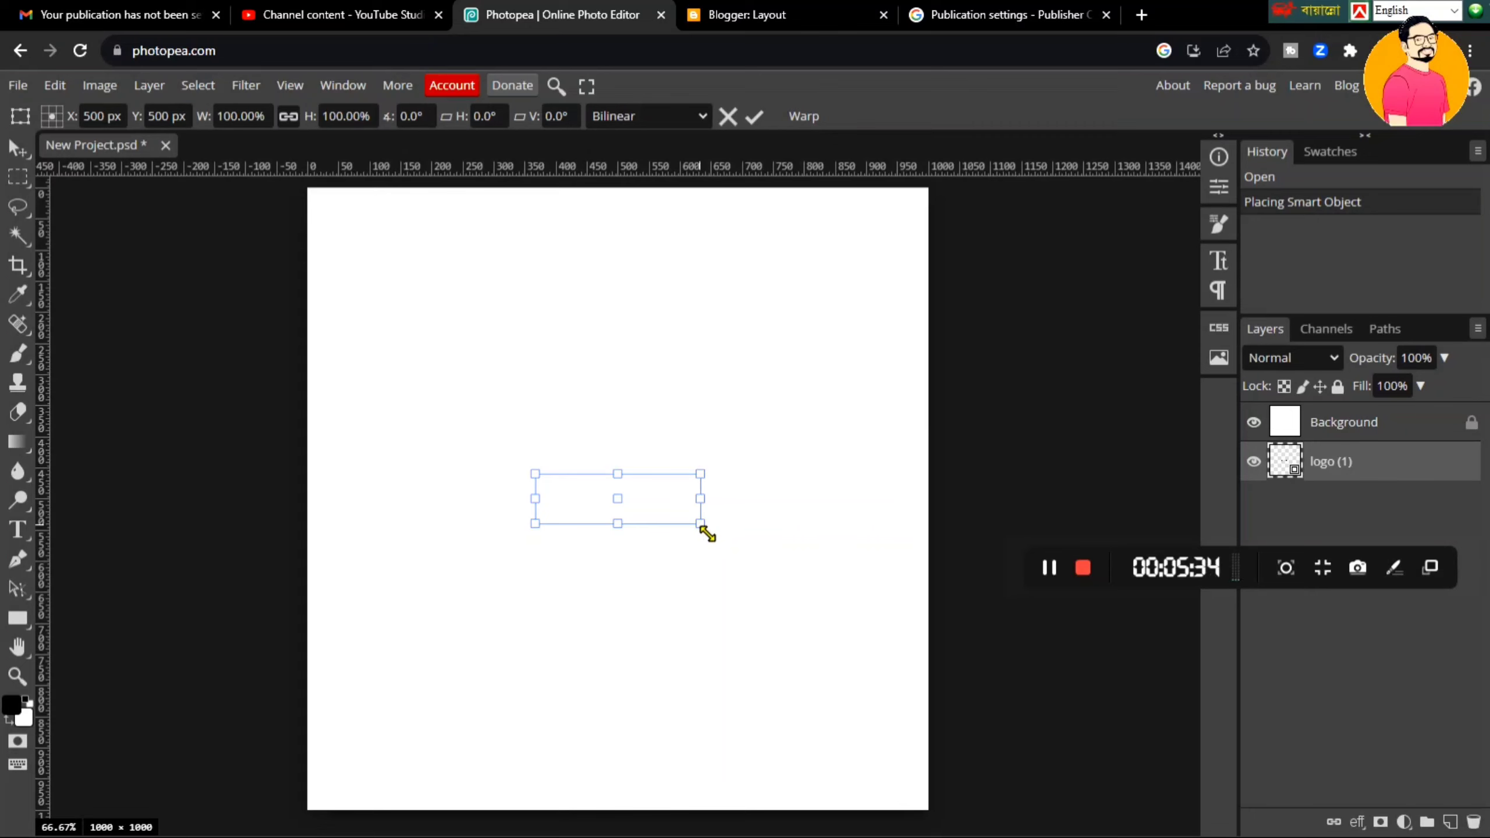
left_click_drag(706, 532, 833, 564)
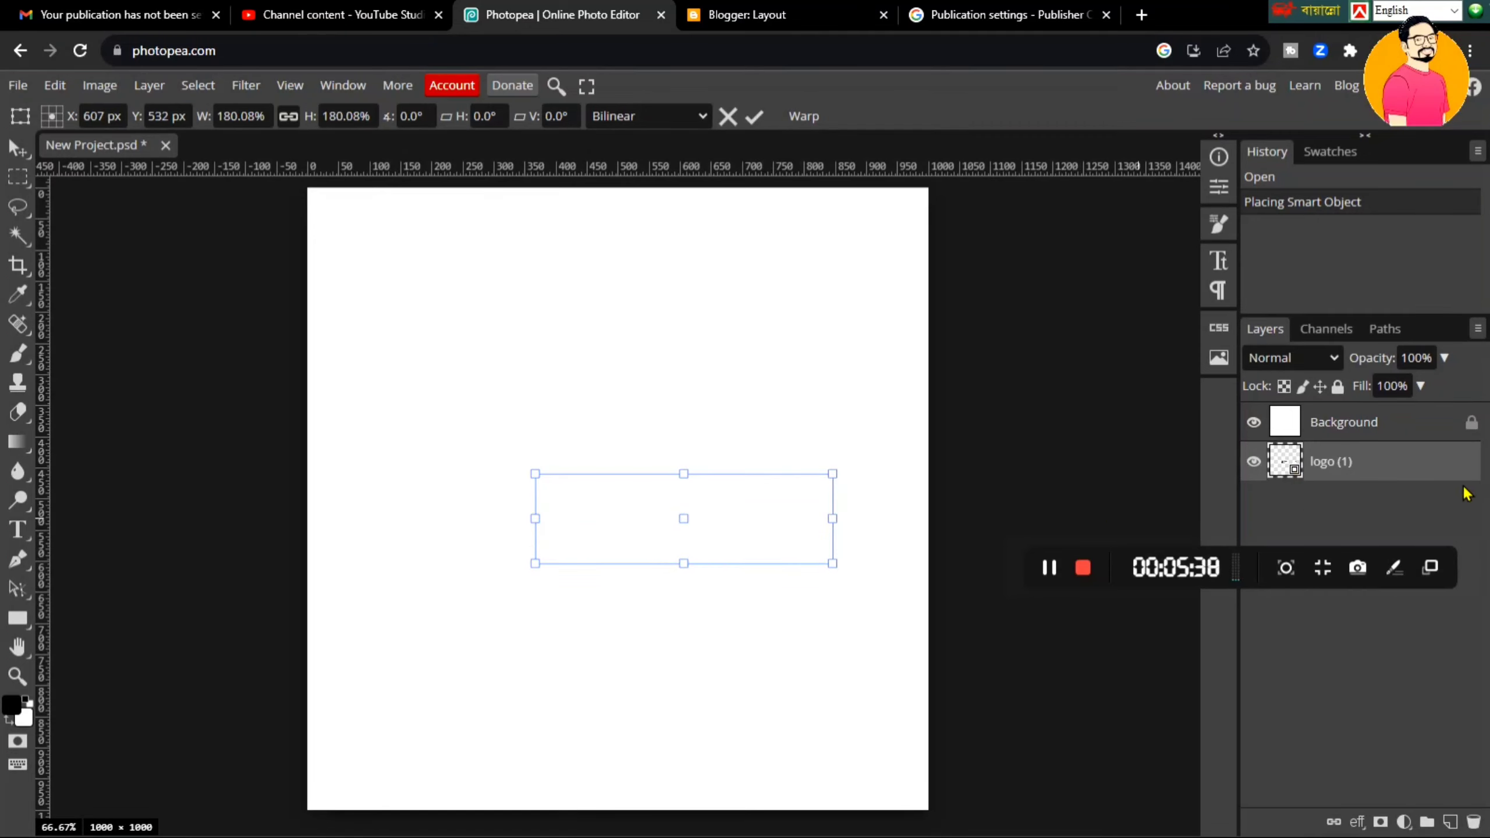
left_click_drag(1458, 472, 1459, 414)
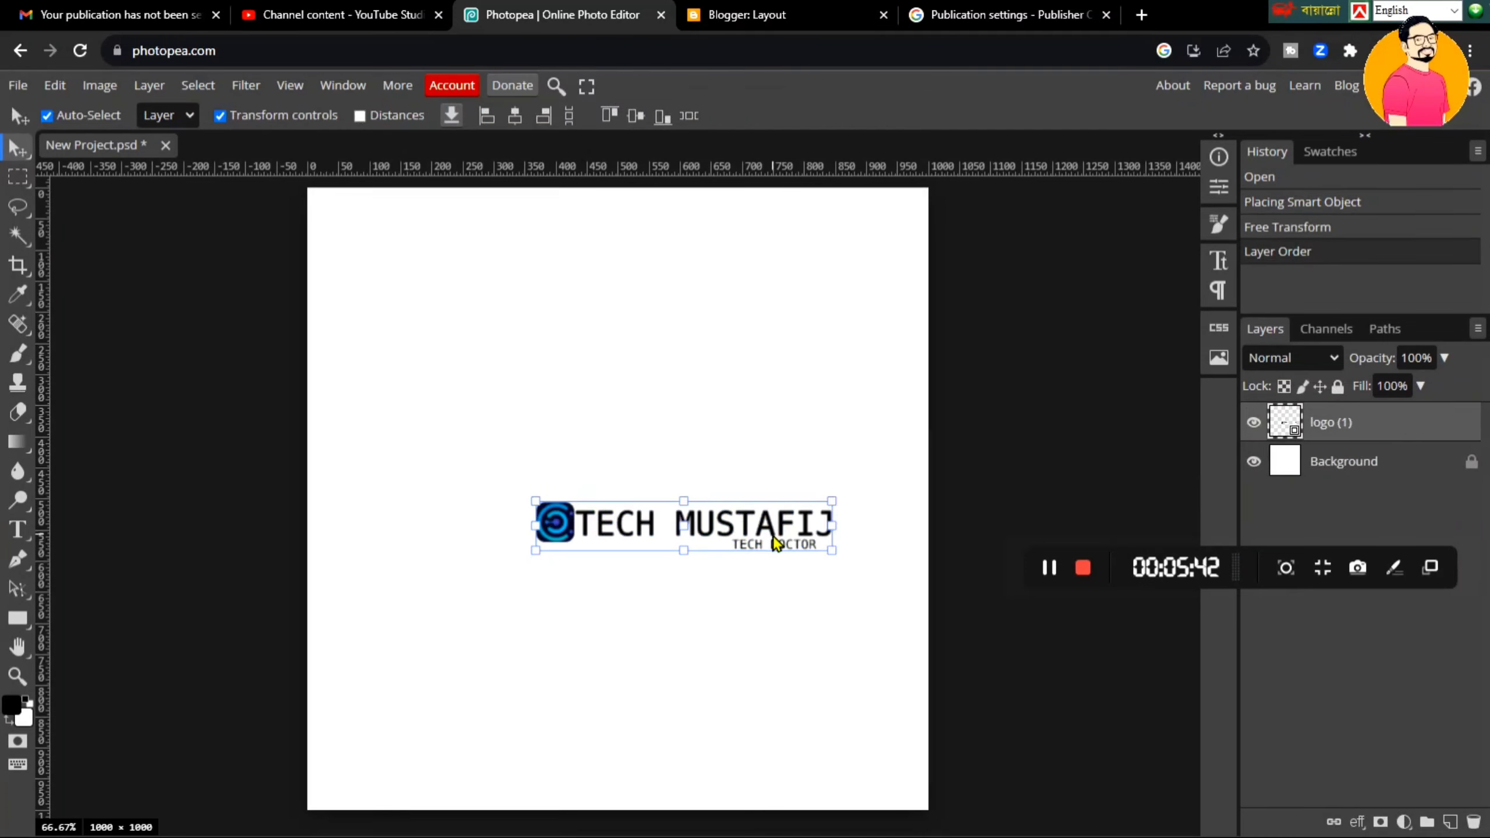
left_click_drag(776, 544, 914, 528)
left_click_drag(808, 465, 802, 508)
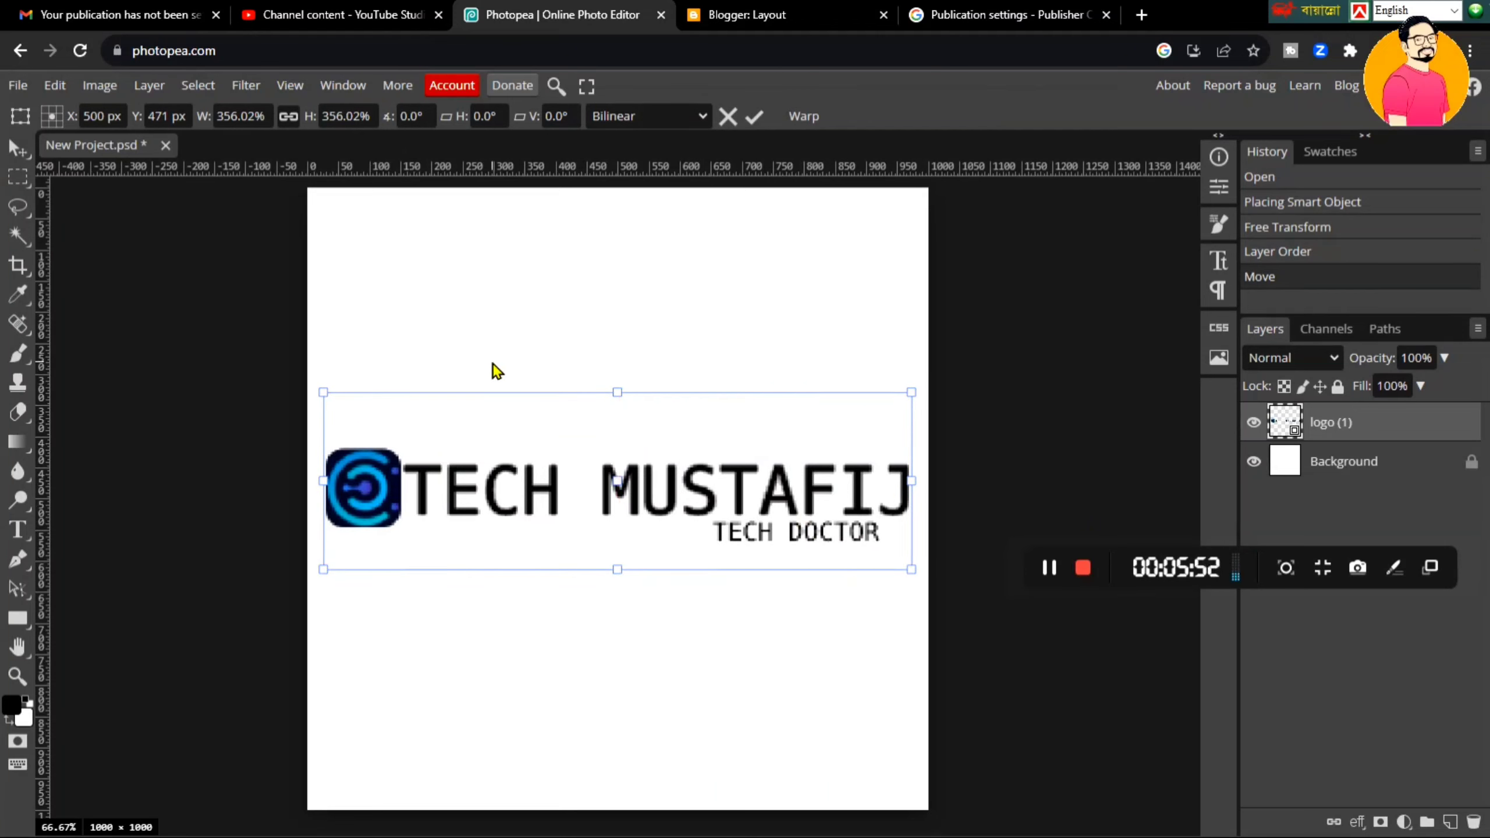
left_click(1254, 461)
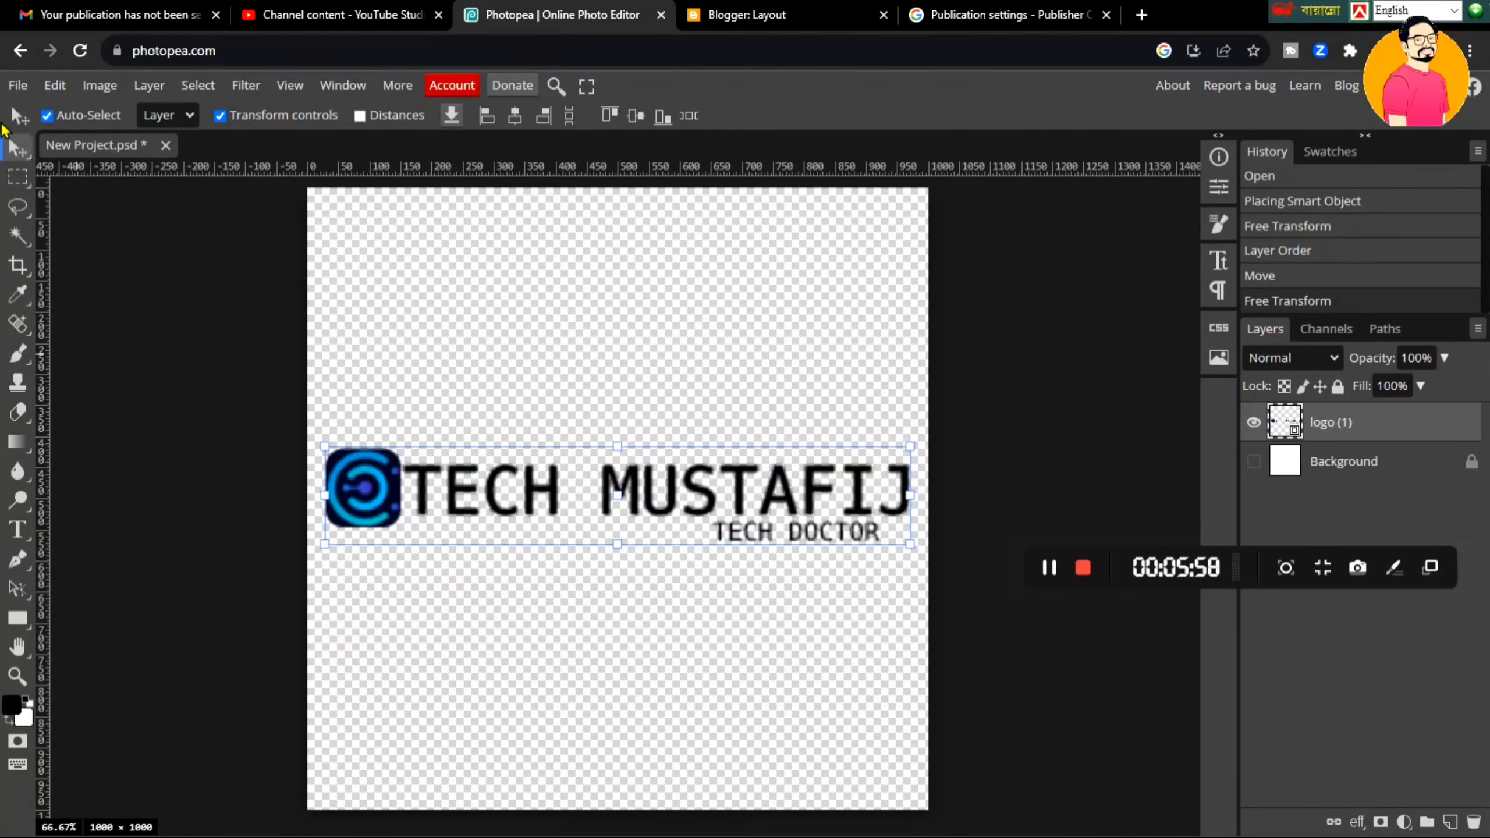
- Export the transparent logo canvas from Photopea as a PNG file
left_click(18, 85)
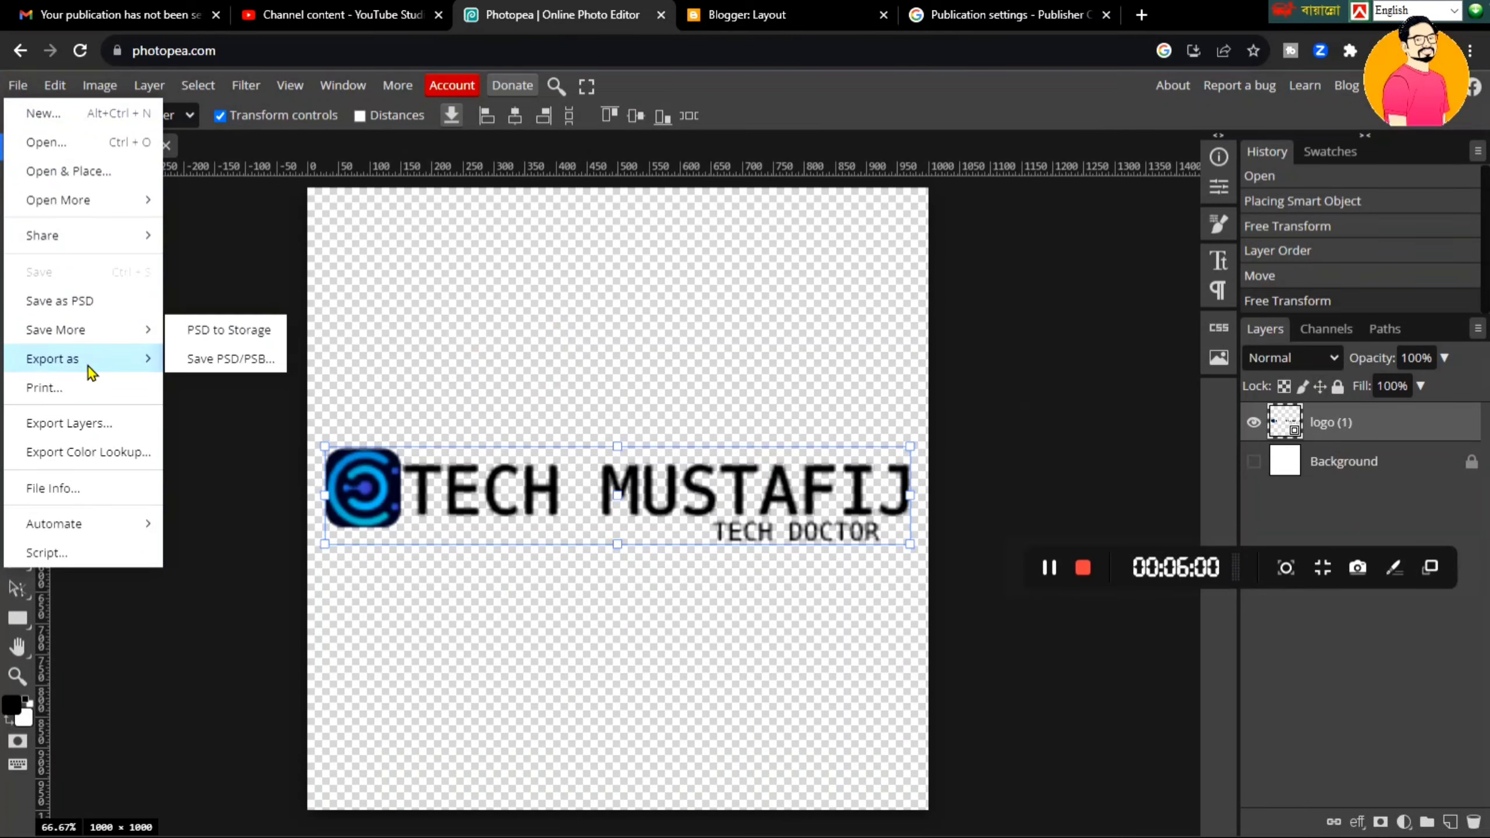
mouse_move(88, 359)
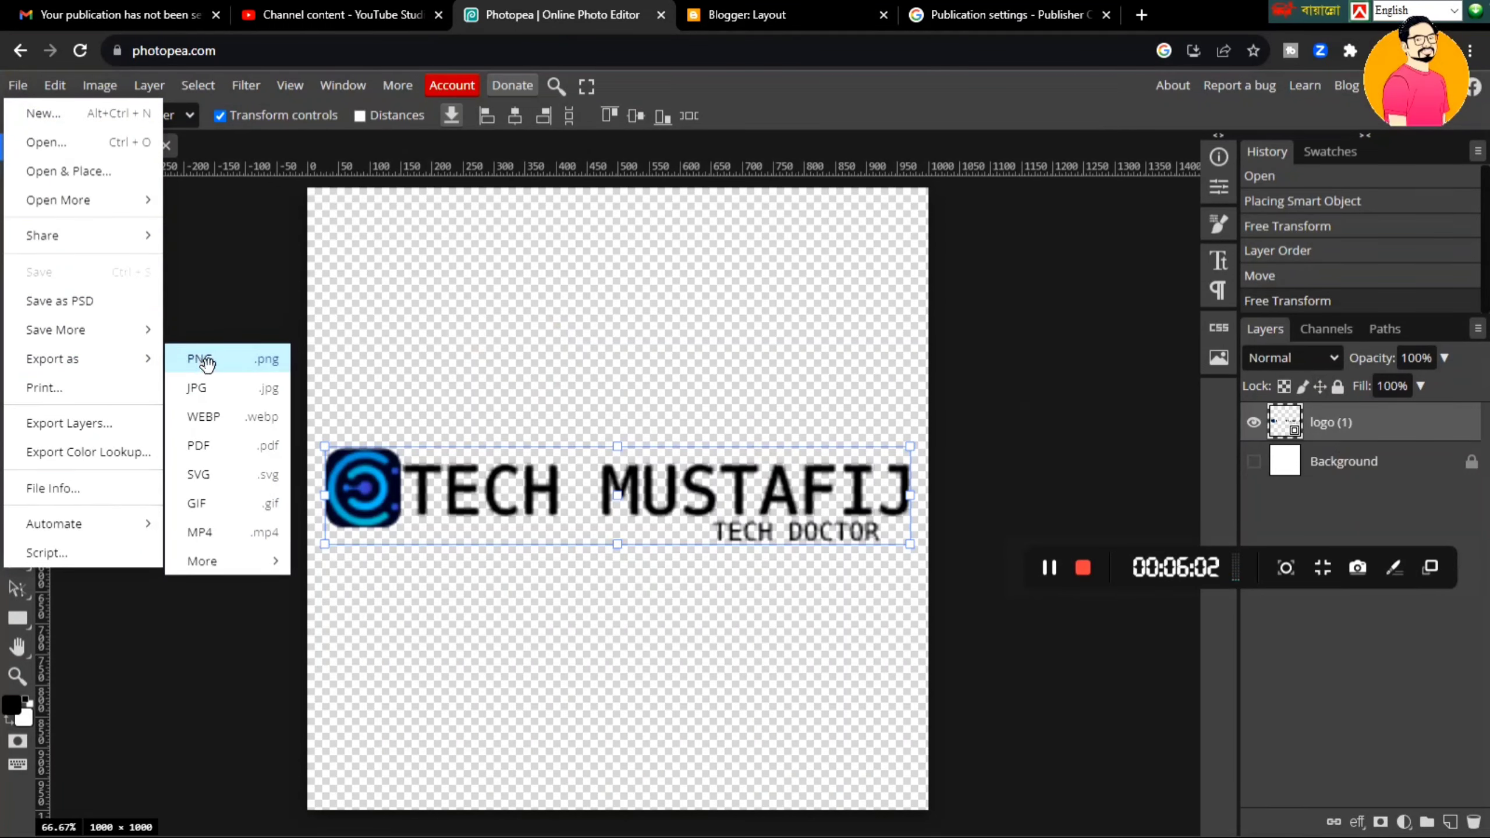
left_click(200, 359)
left_click(696, 424)
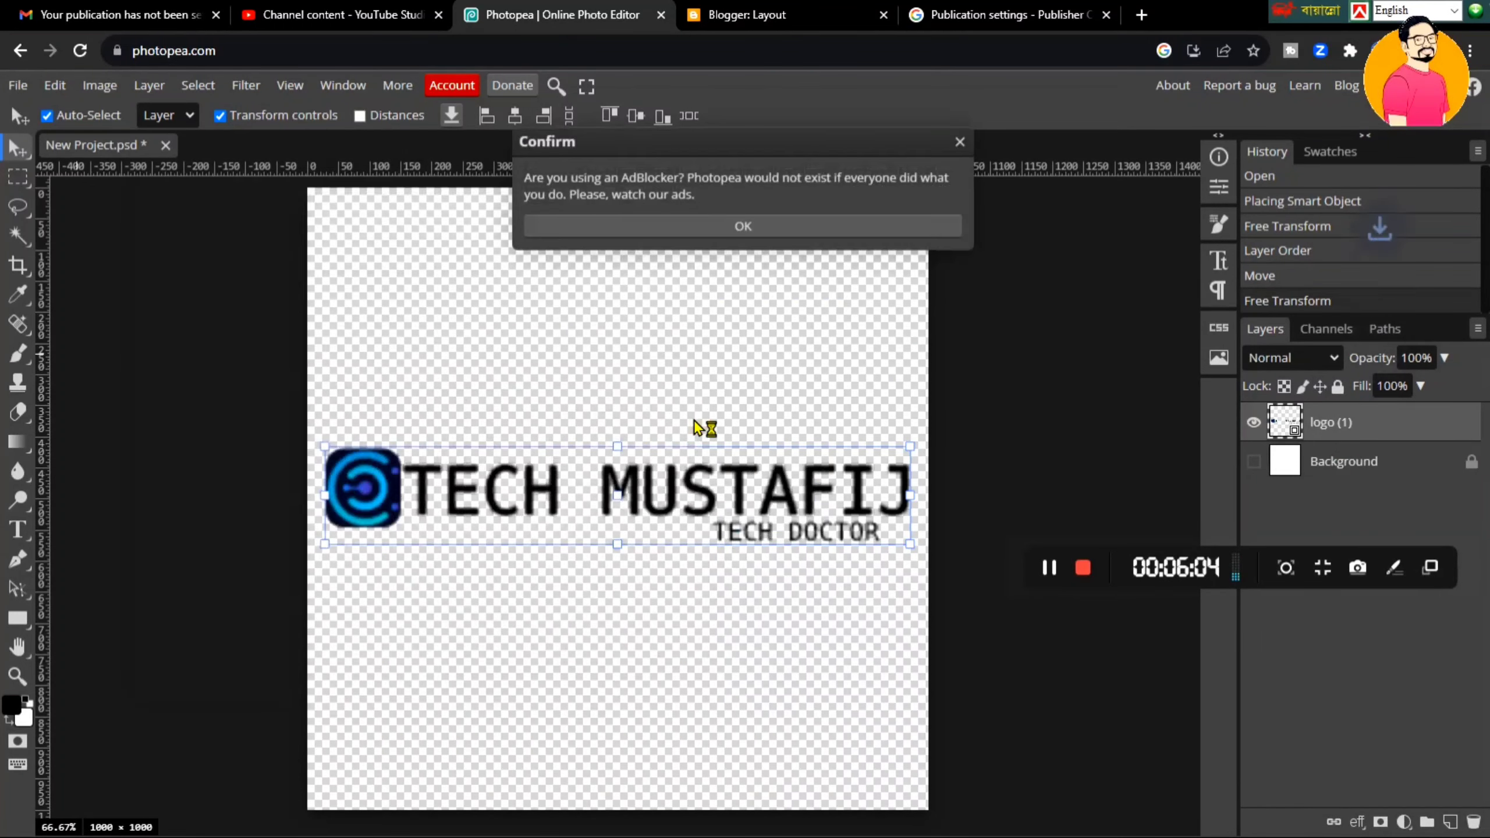
- Dismiss the adblocker notice and return to the Publisher Center publication settings
left_click(960, 142)
left_click(805, 9)
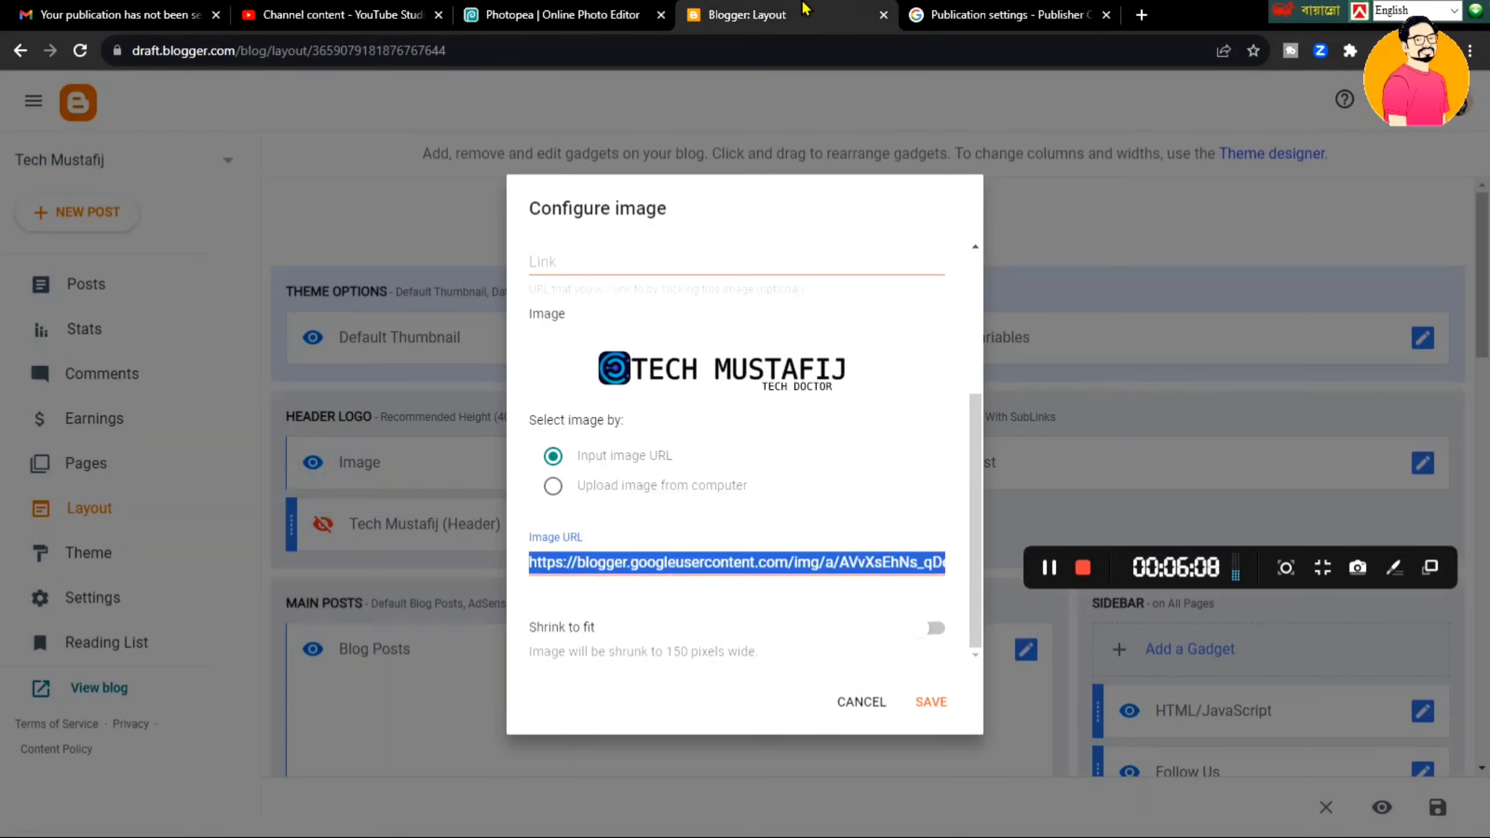
left_click(951, 8)
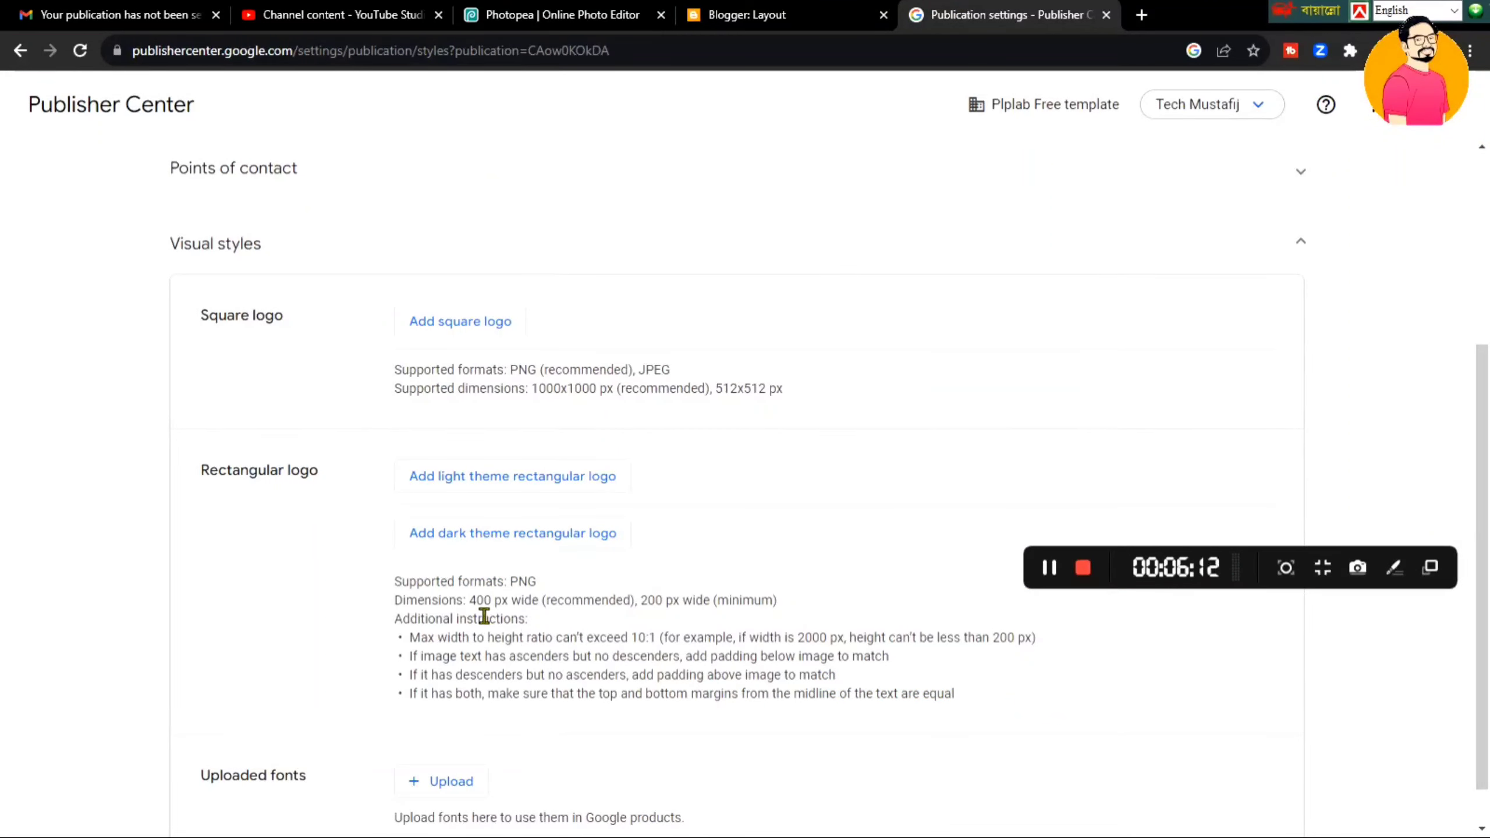
- Highlight the rectangular logo's '400 px wide' recommendation, then go back to Photopea
left_click_drag(469, 602, 581, 613)
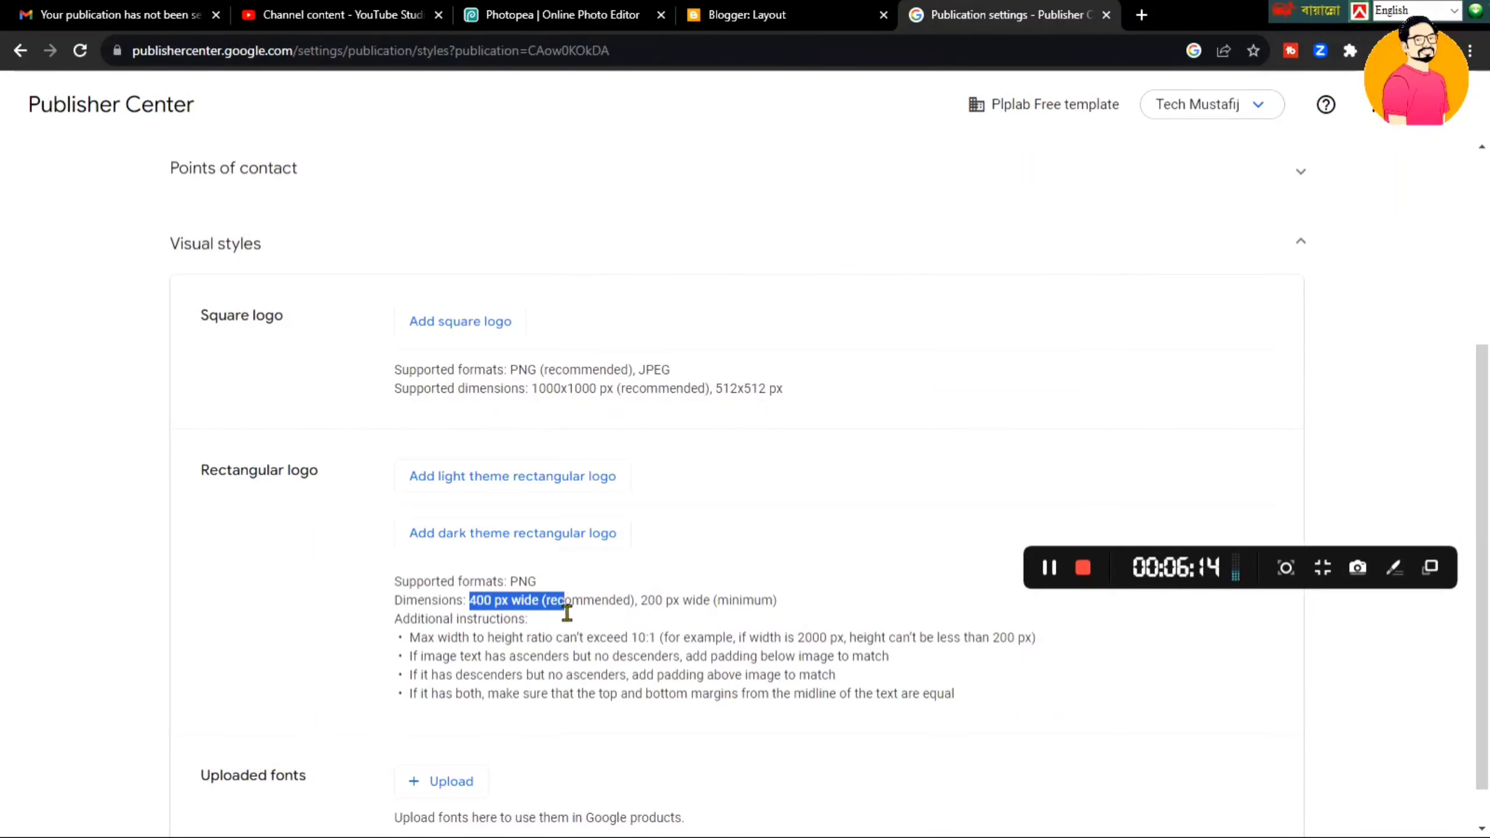
left_click(528, 582)
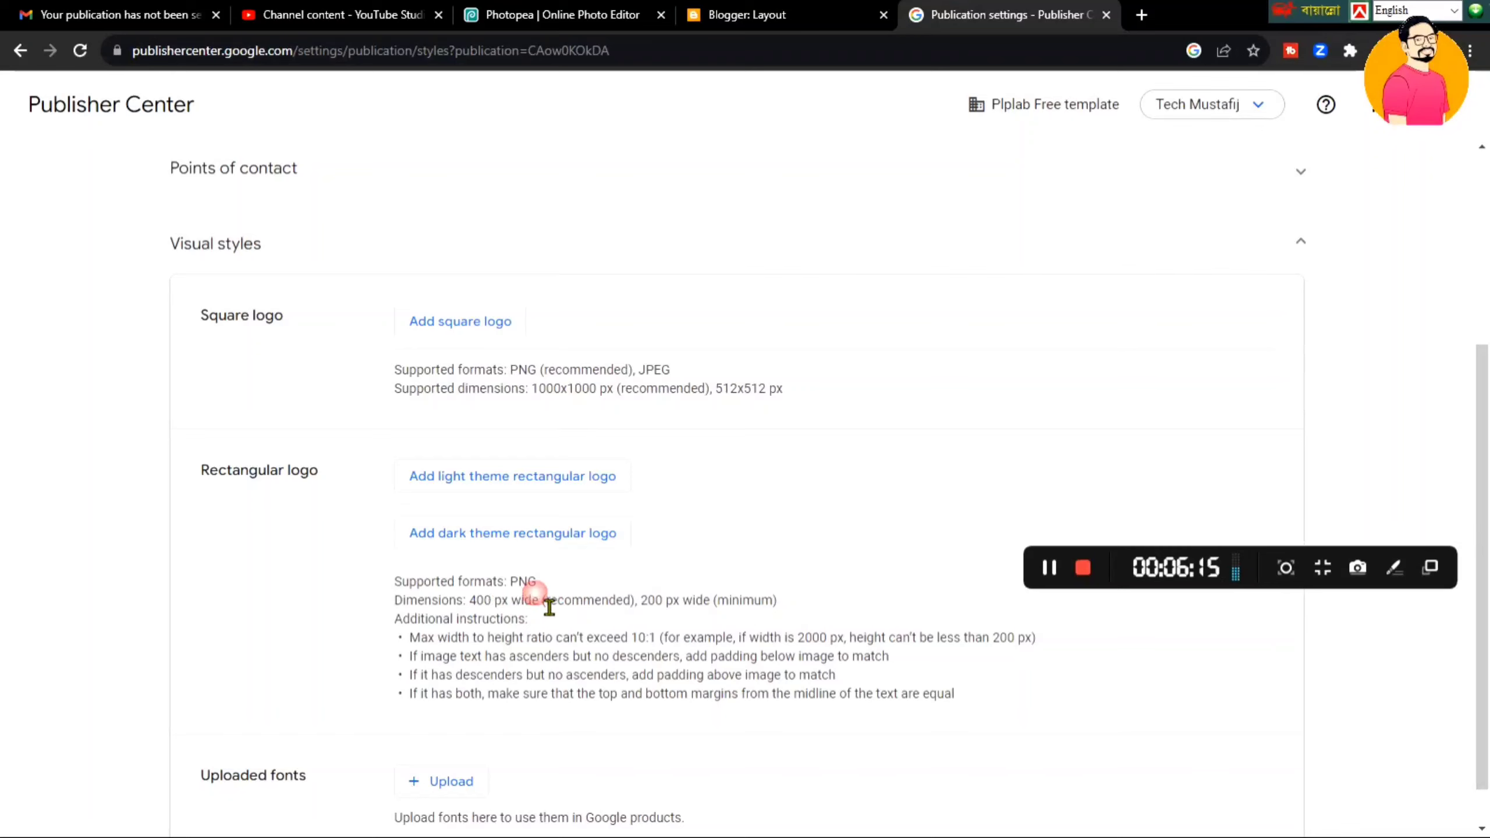
left_click(581, 7)
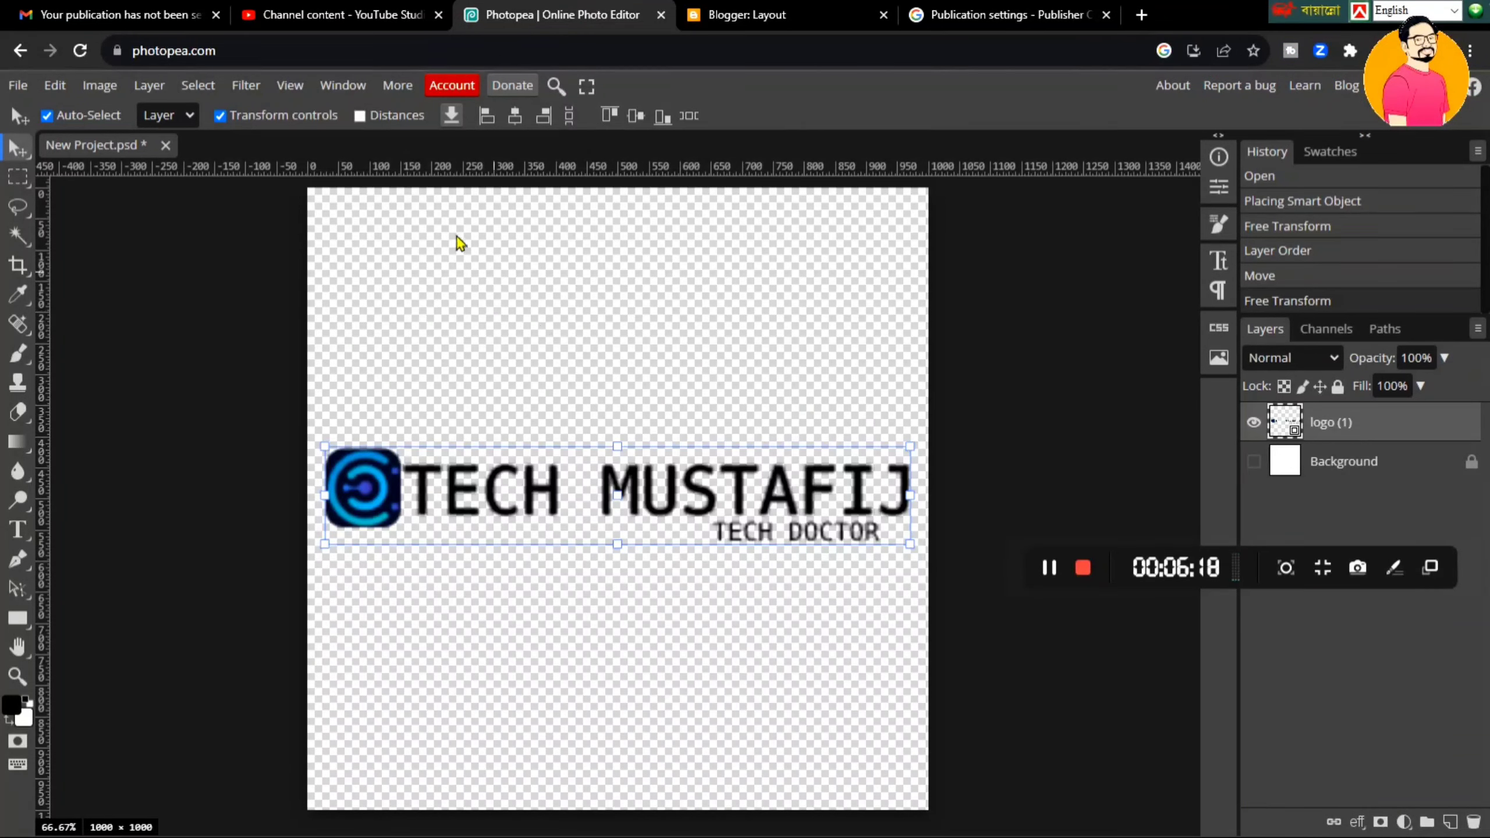
- Start a new Photopea project with width 400 pixels and select the height for replacing
left_click(21, 87)
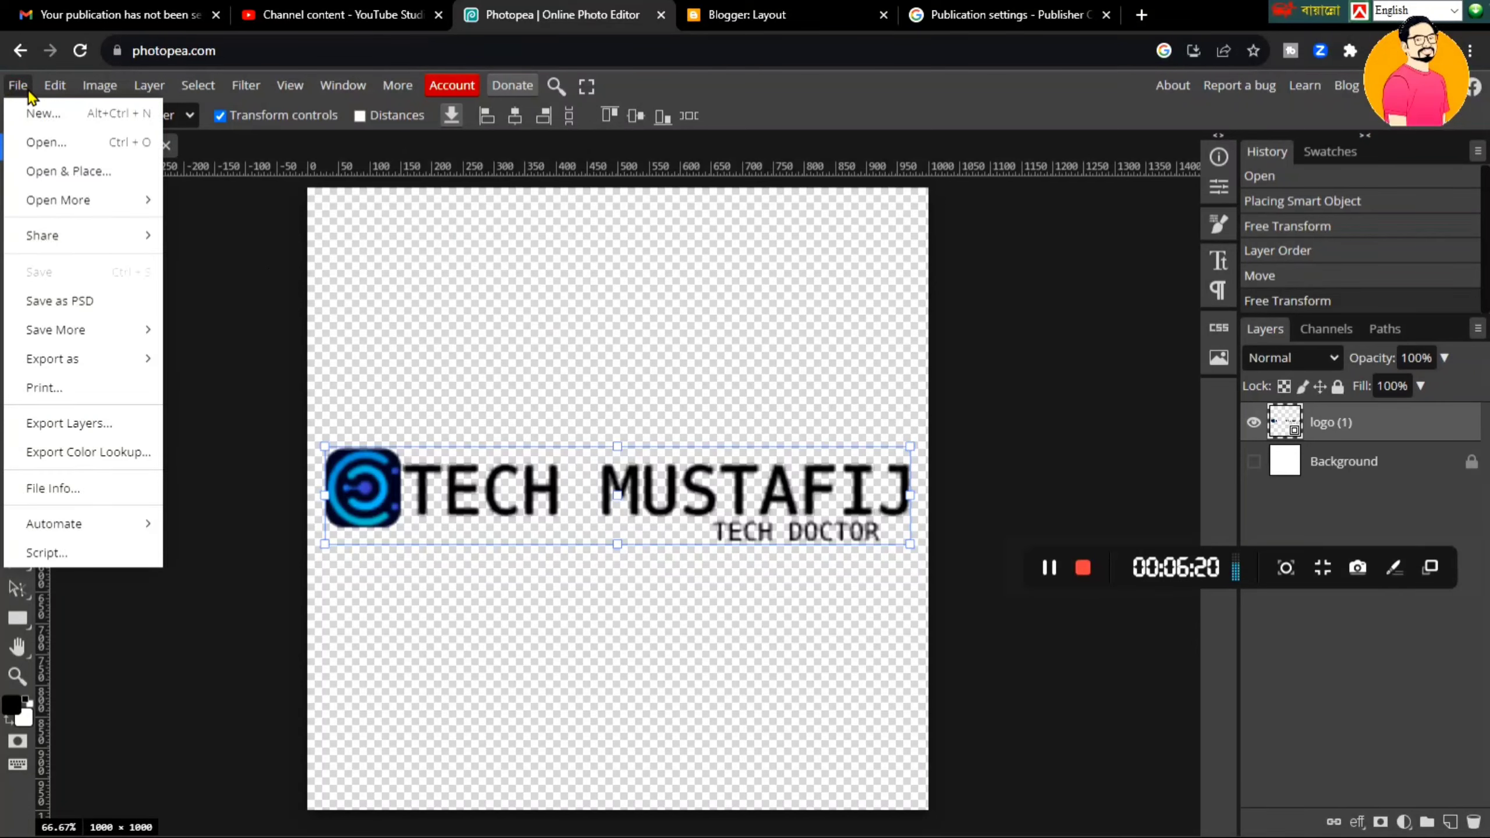
left_click(47, 117)
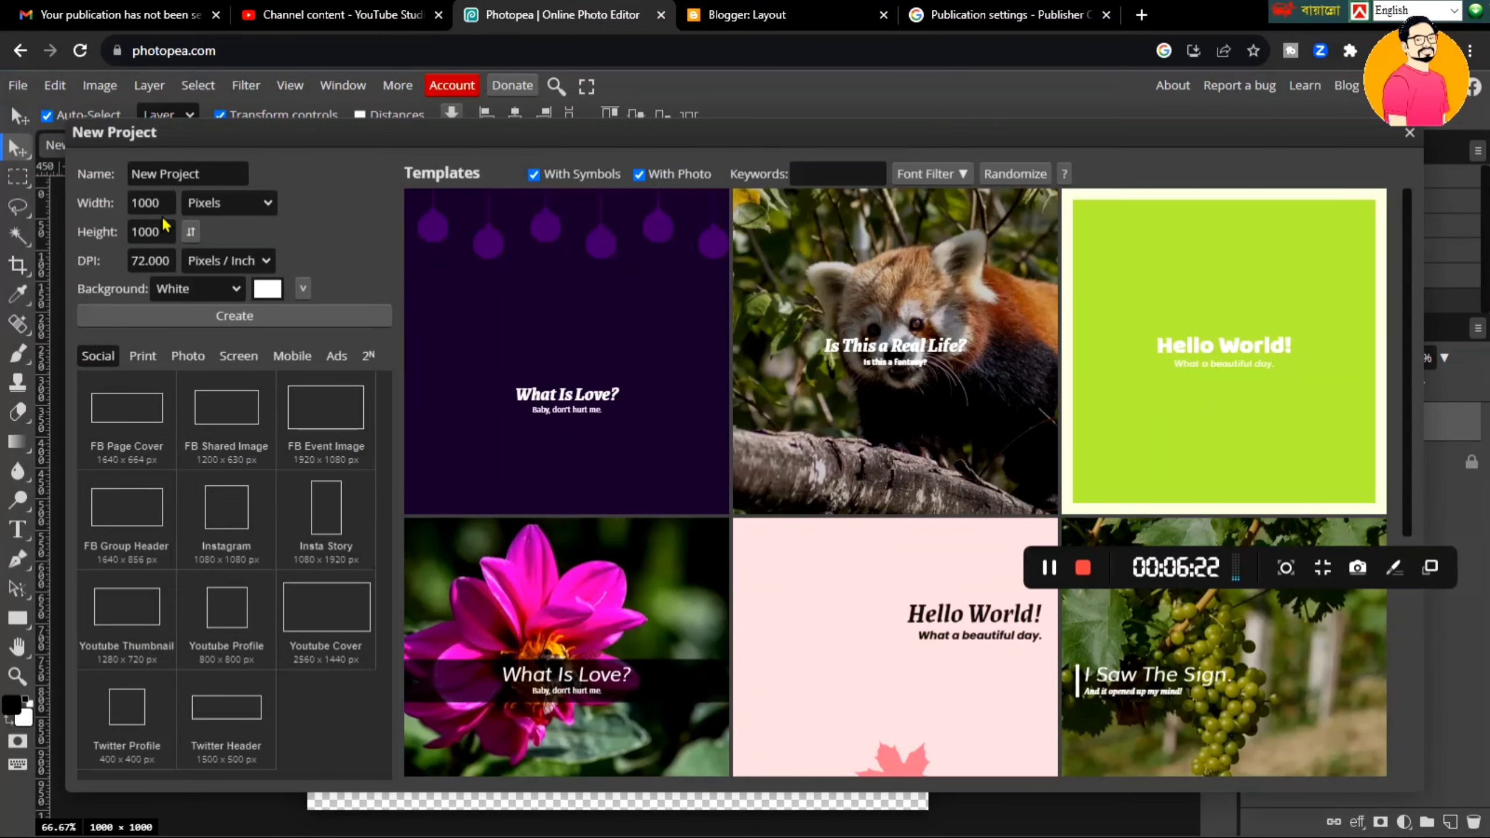
left_click(174, 214)
left_click_drag(174, 213, 138, 206)
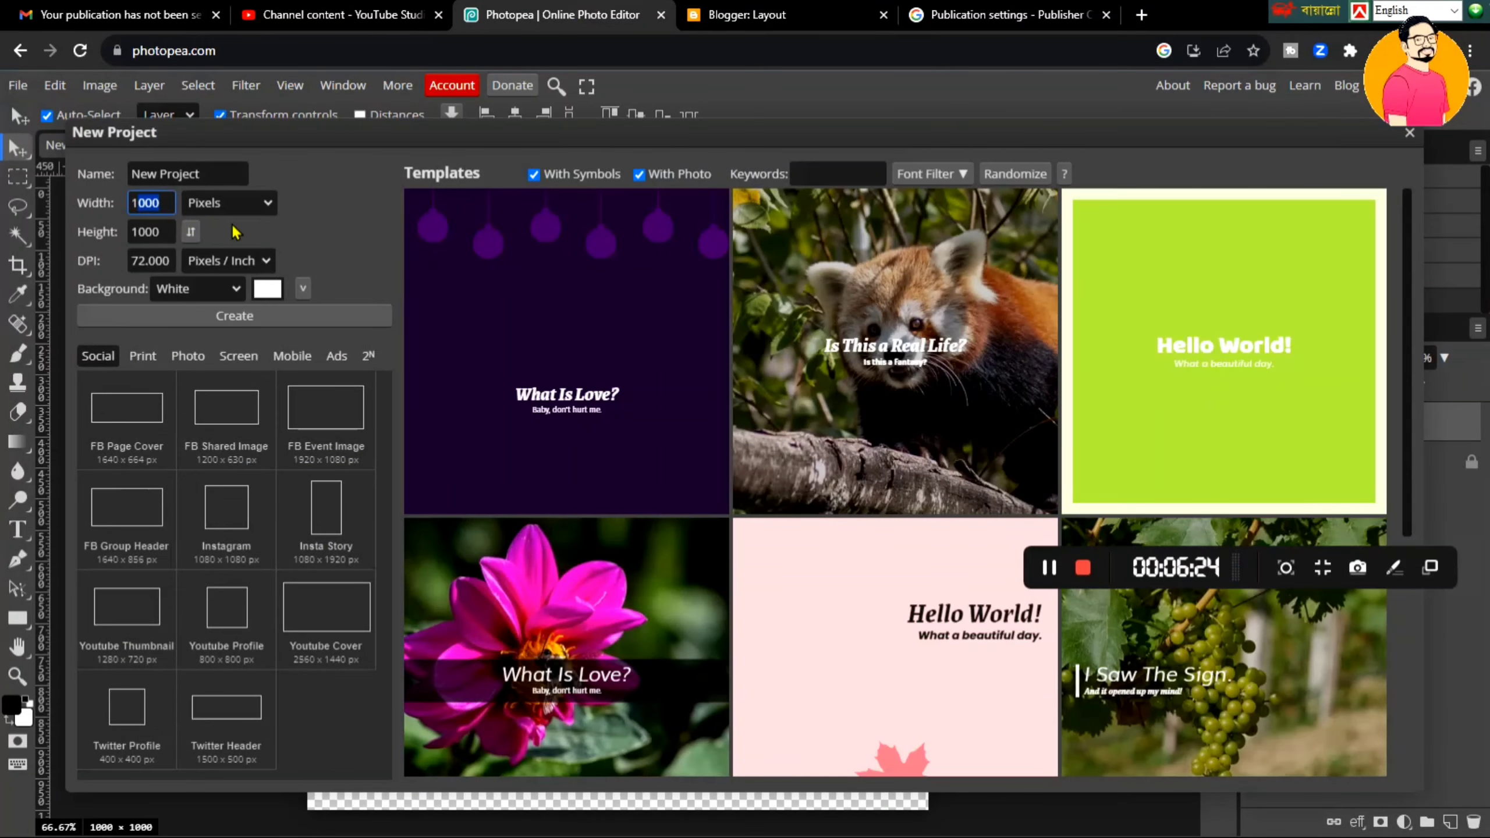
type("400c")
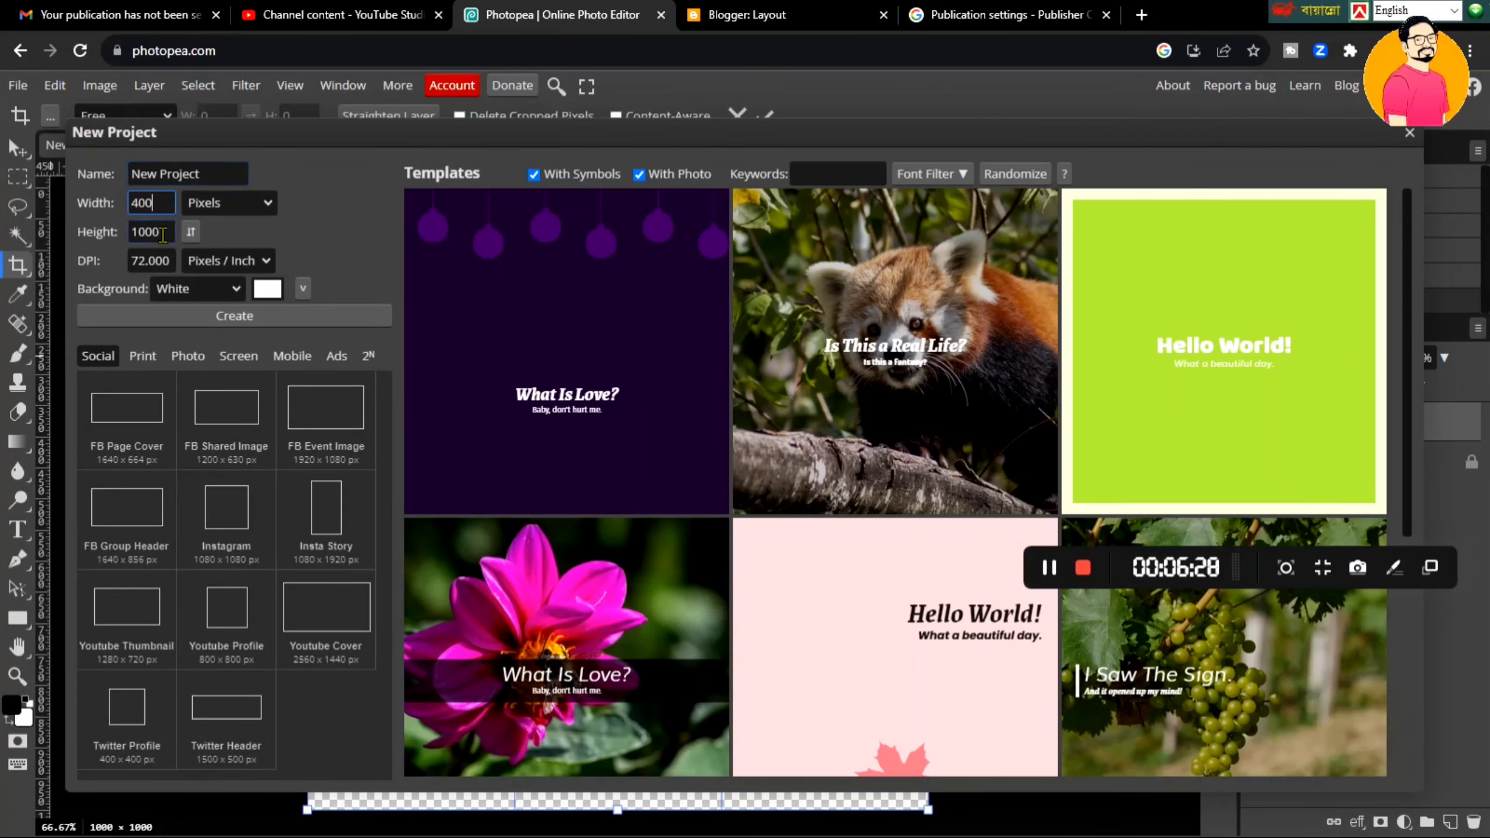
left_click(130, 231)
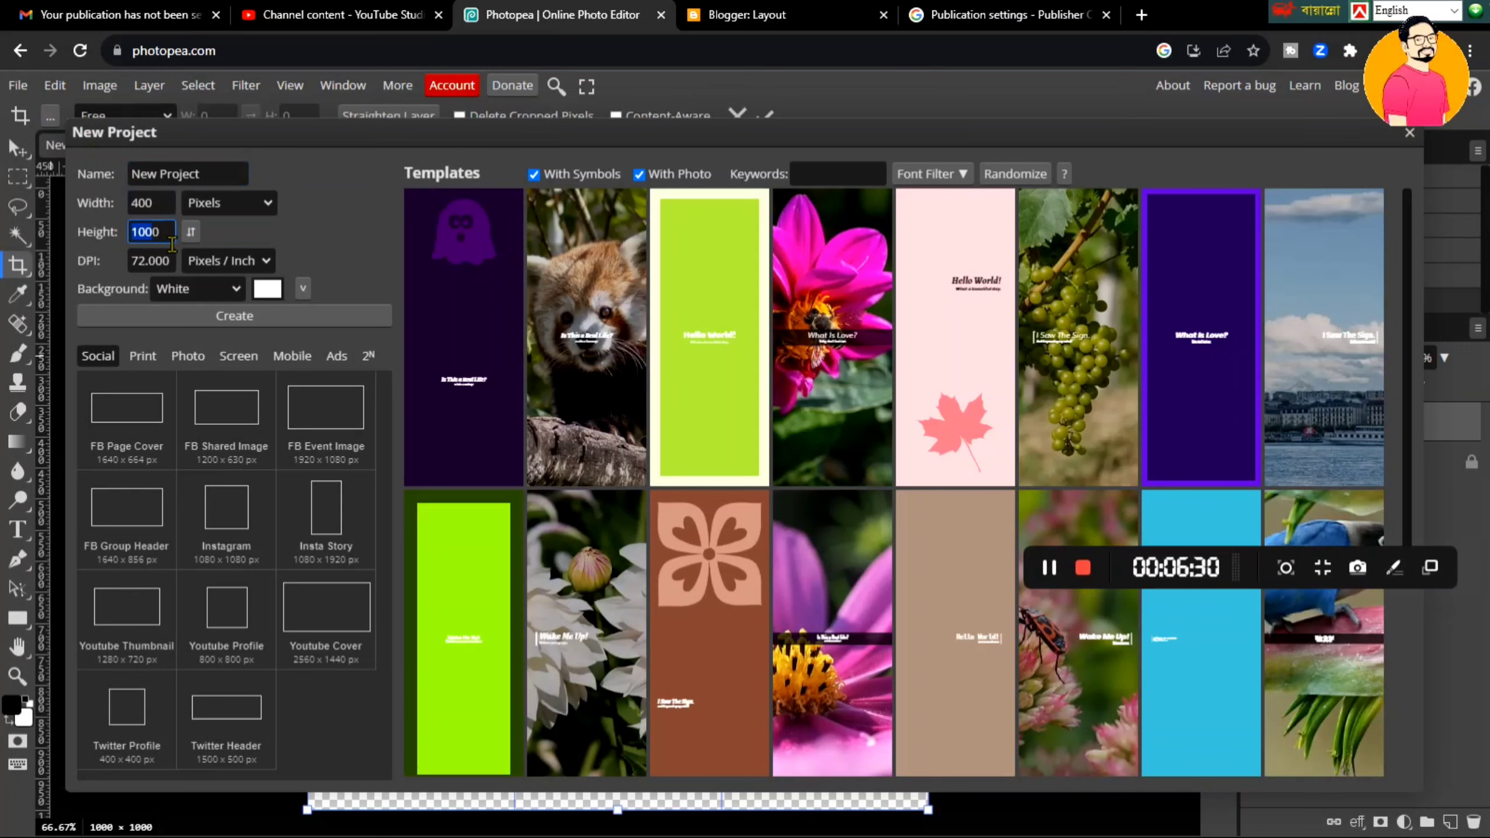
left_click(172, 242)
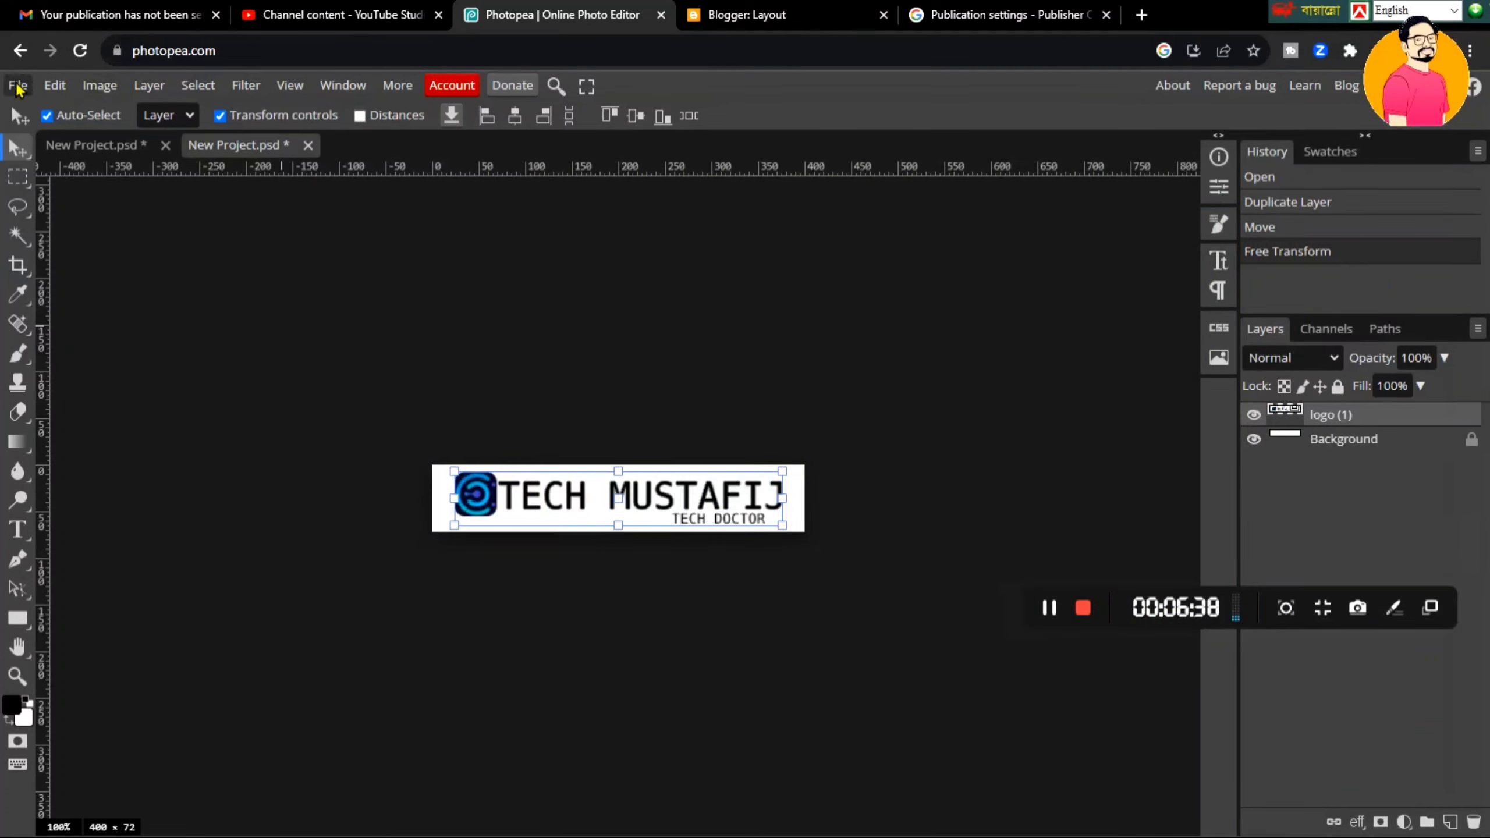
- Export the 400 × 72 TECH MUSTAFIJ banner as a PNG through Save for Web
left_click(18, 86)
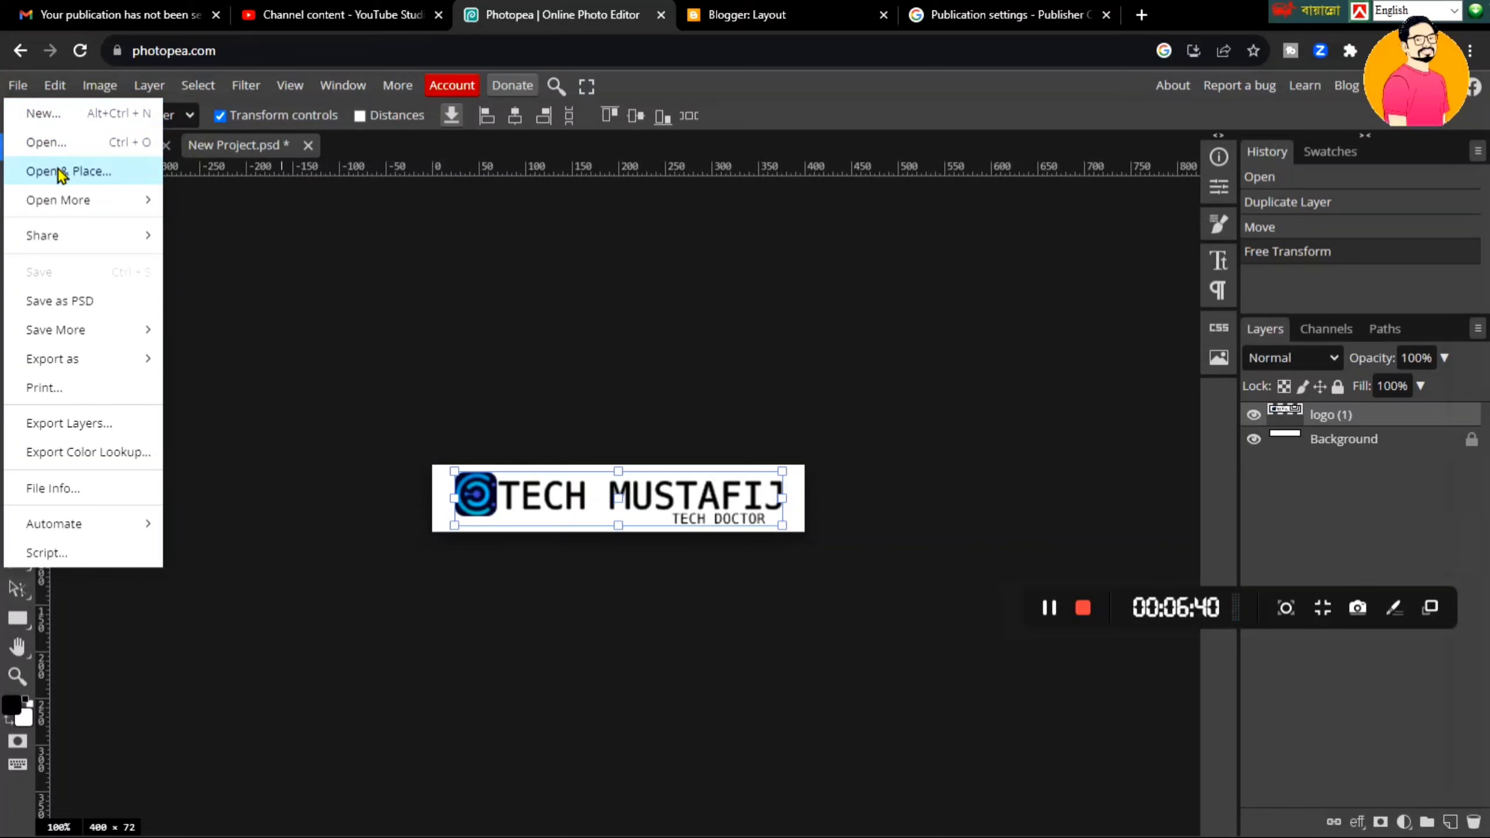
left_click(565, 390)
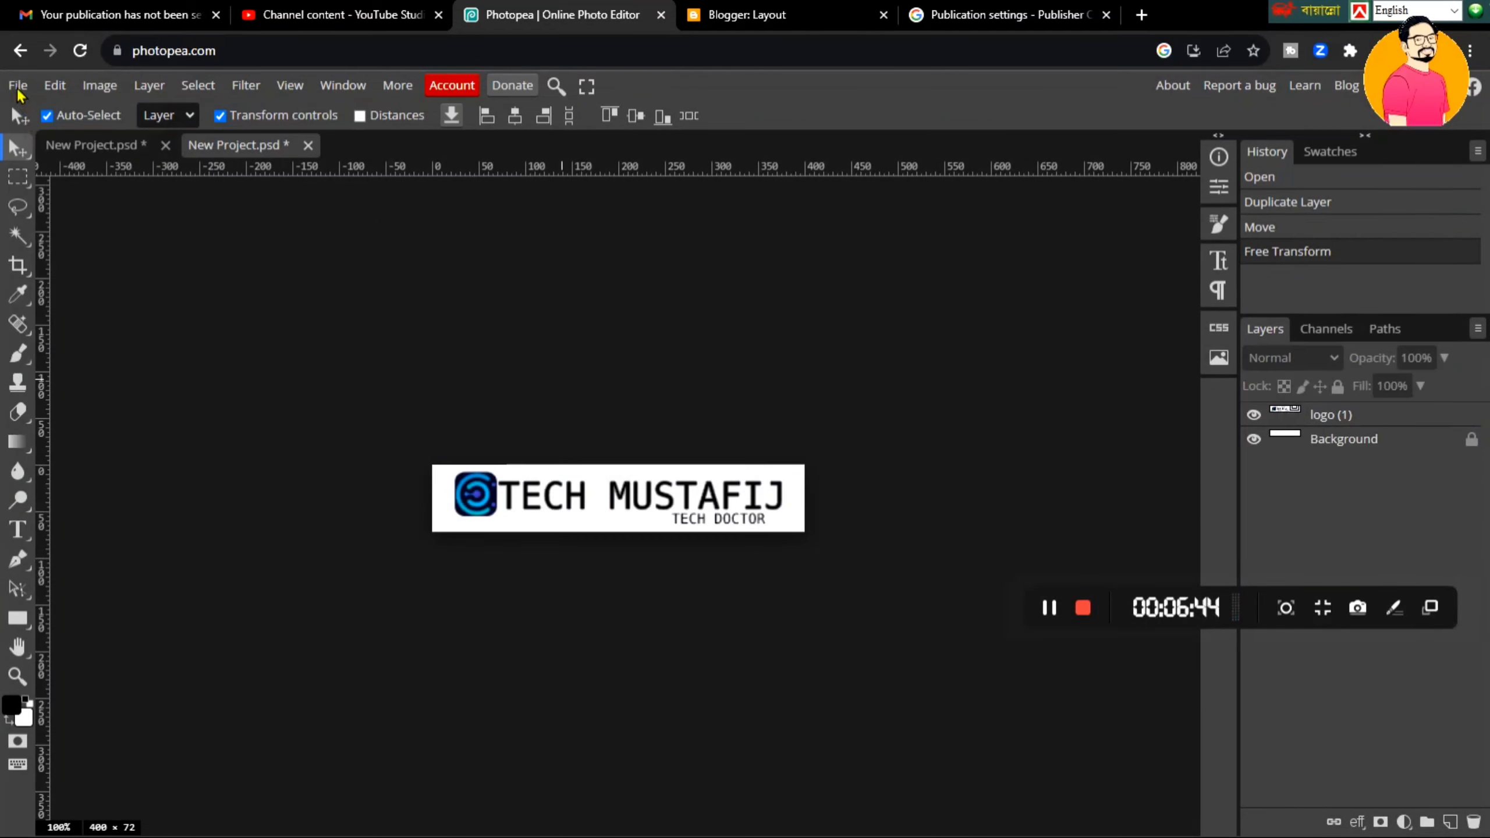
left_click(18, 87)
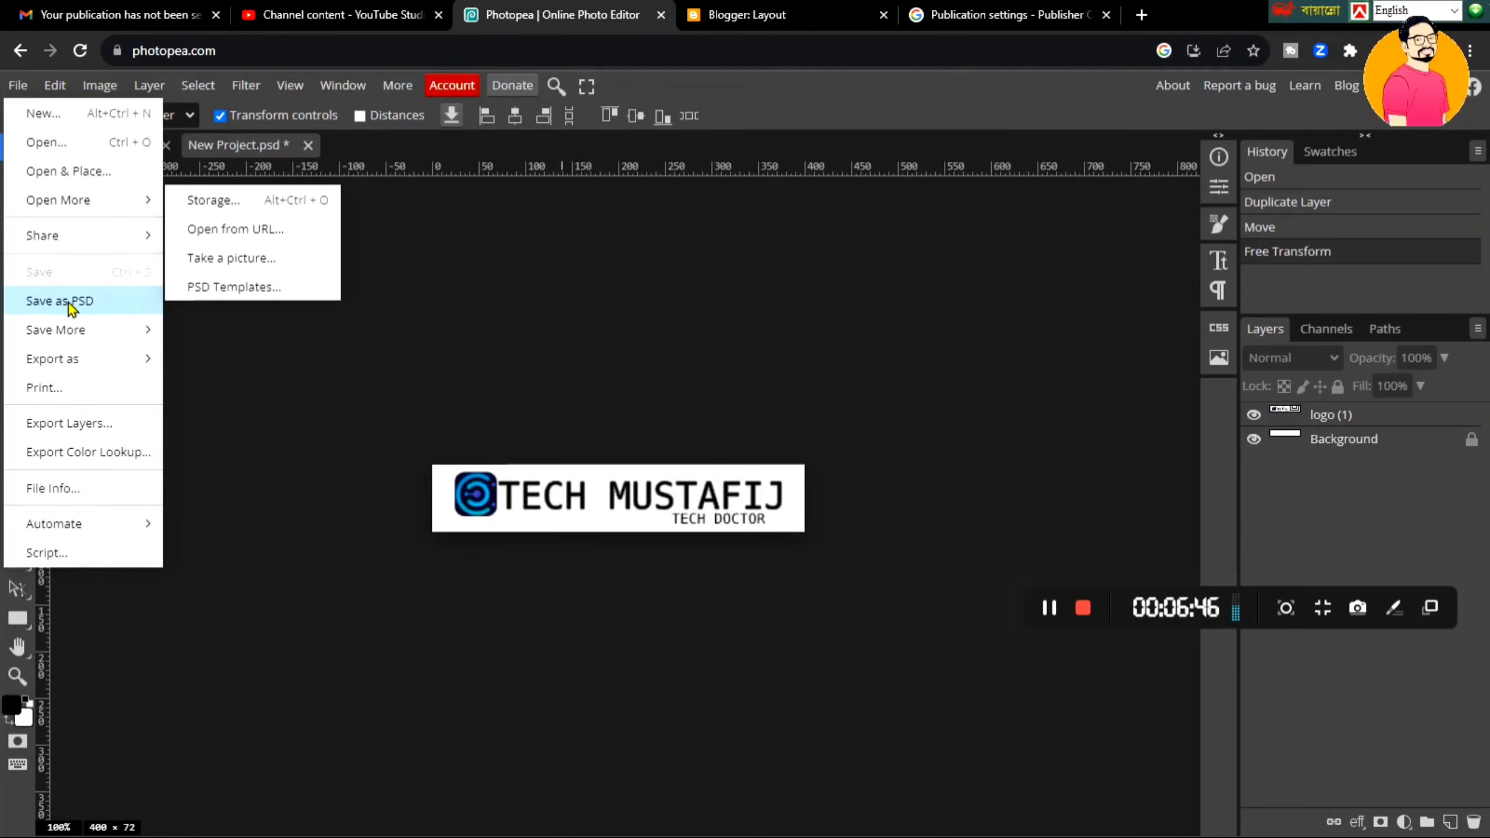
mouse_move(85, 361)
left_click(200, 370)
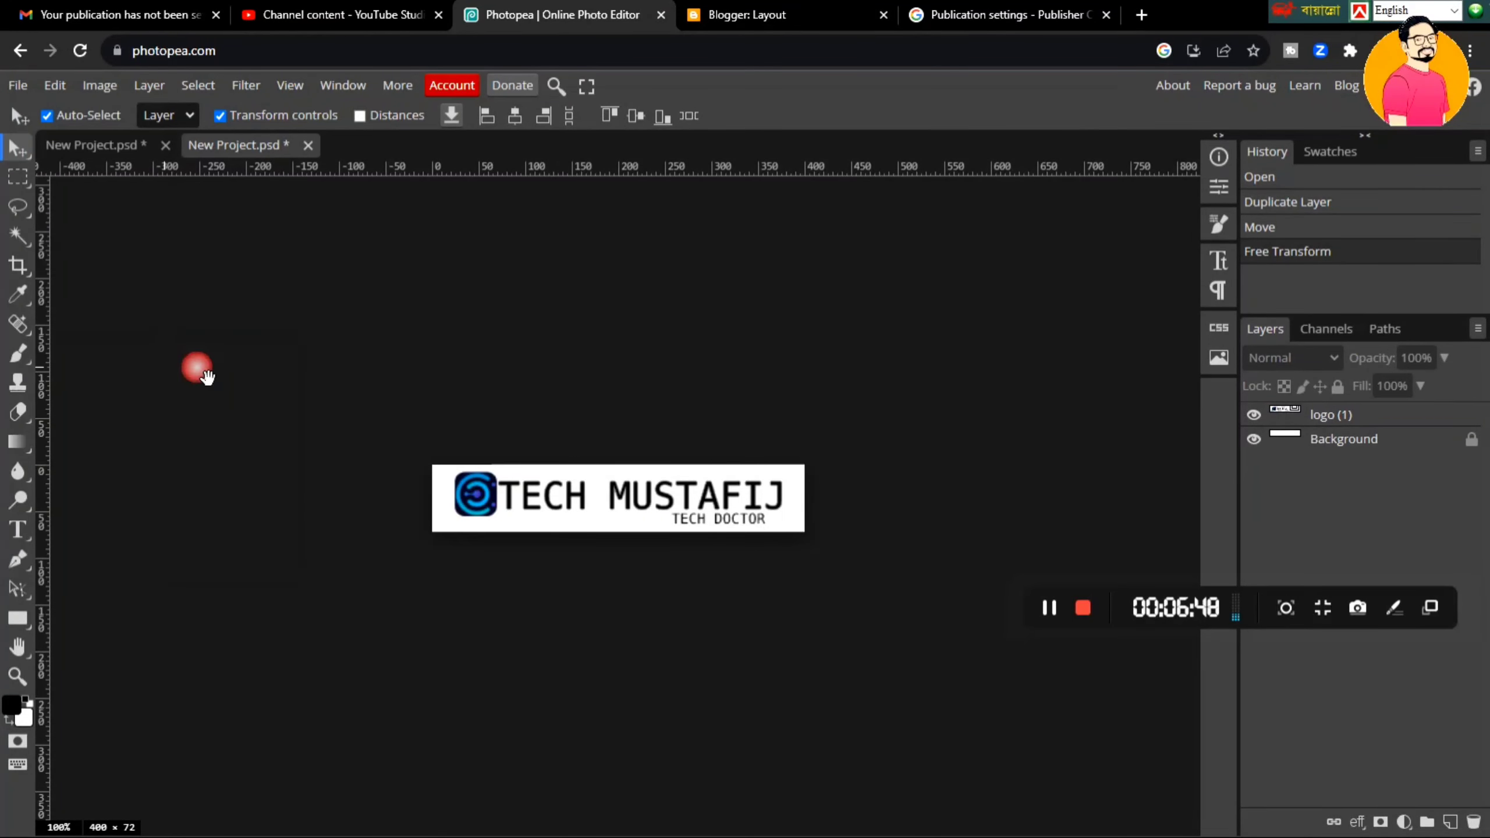
left_click(684, 424)
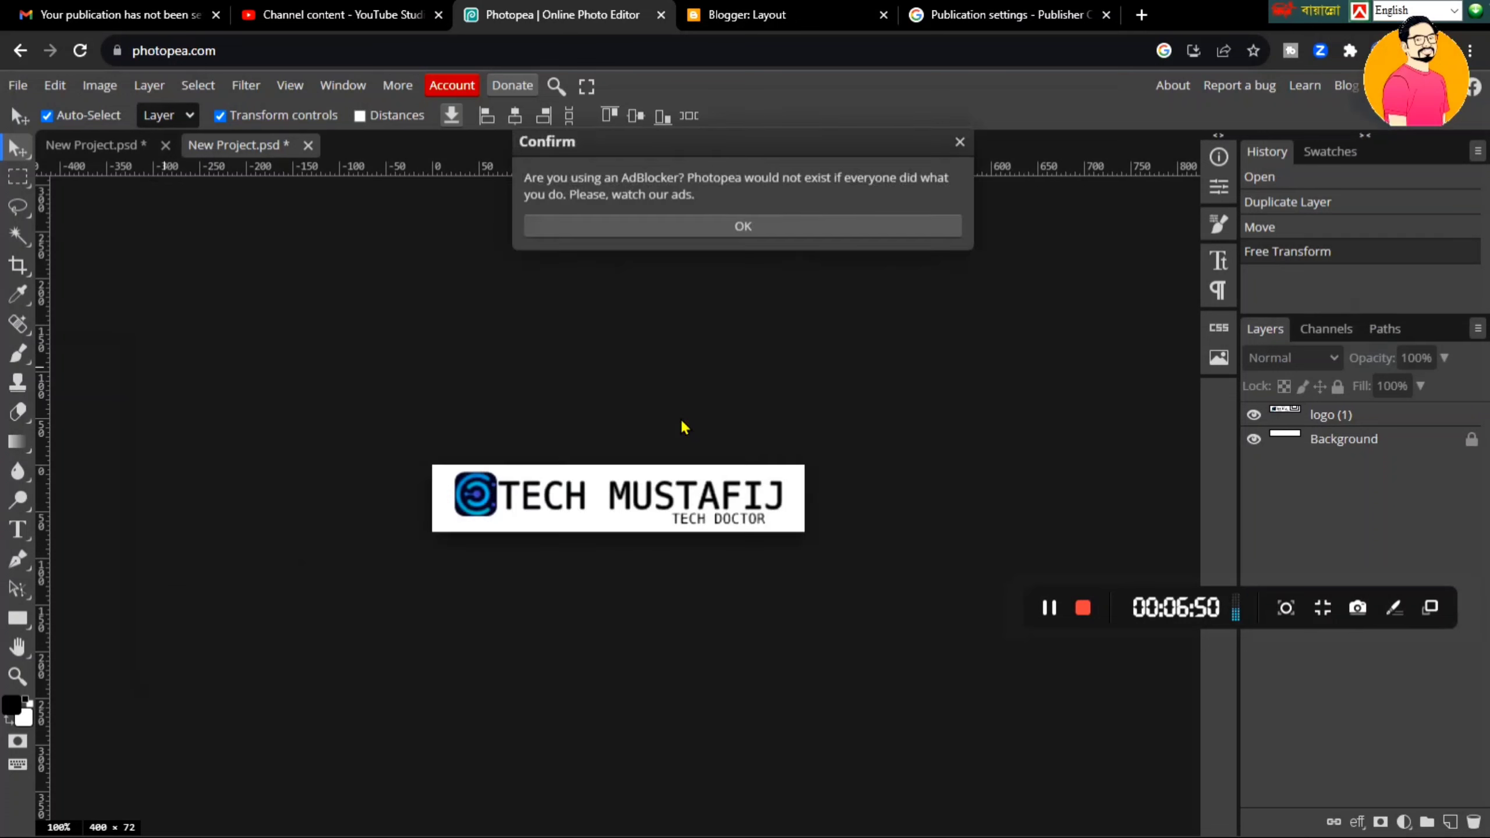
left_click(854, 233)
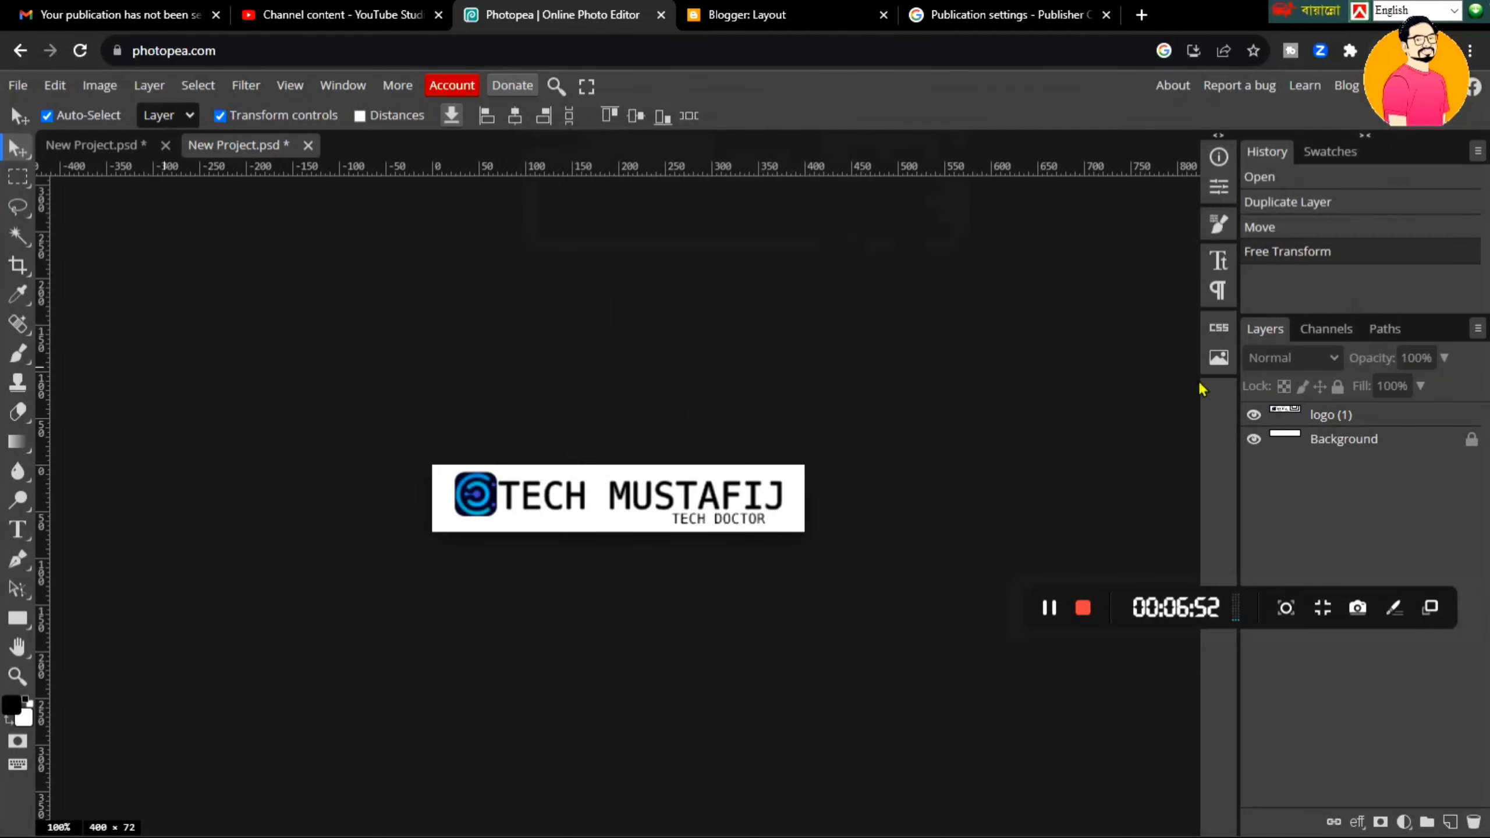
- Give the Background layer a black Color Overlay layer style
left_click(1302, 440)
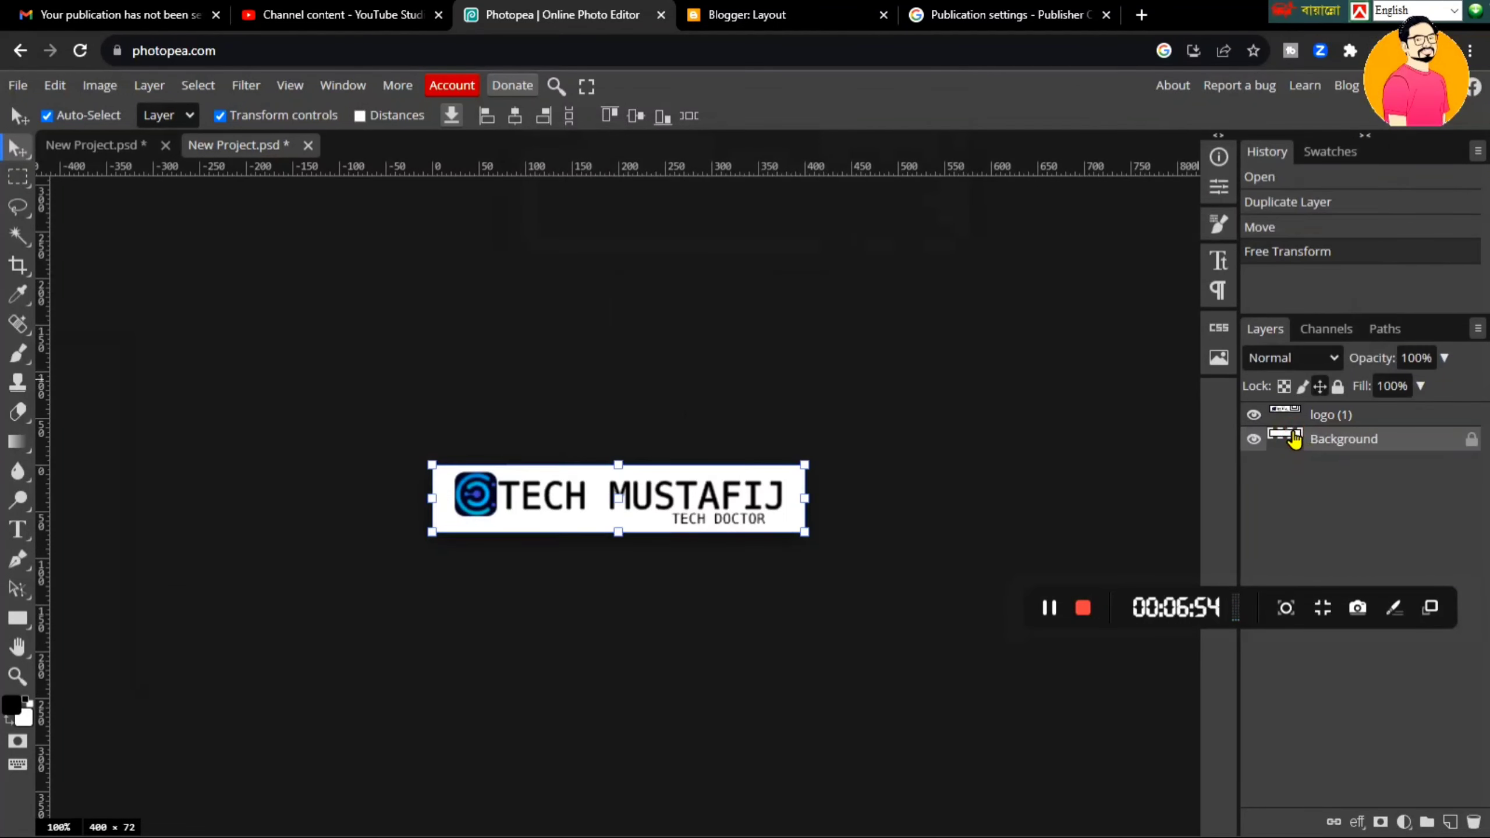
double_click(1294, 441)
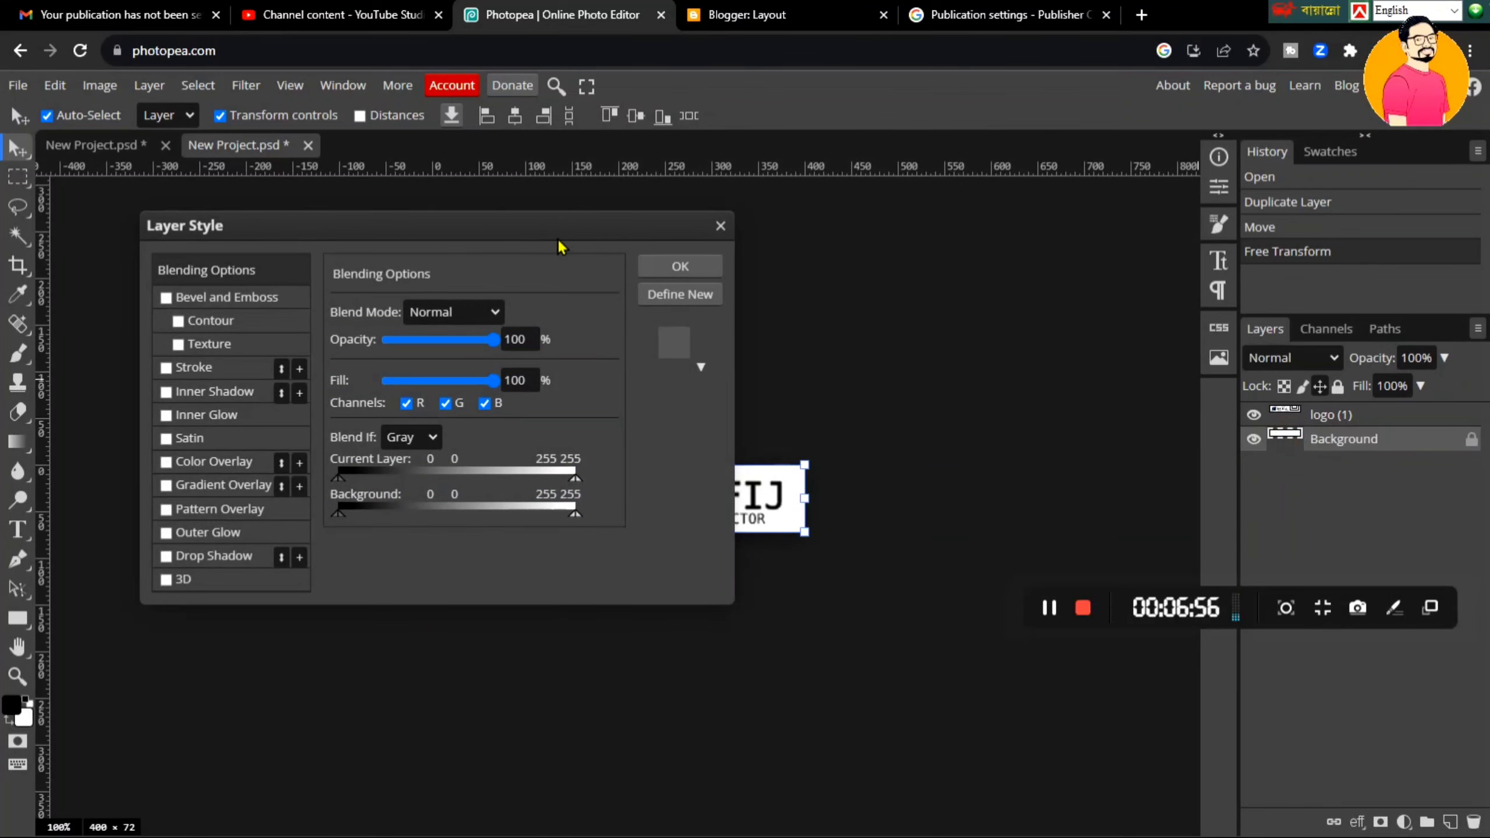
left_click(722, 226)
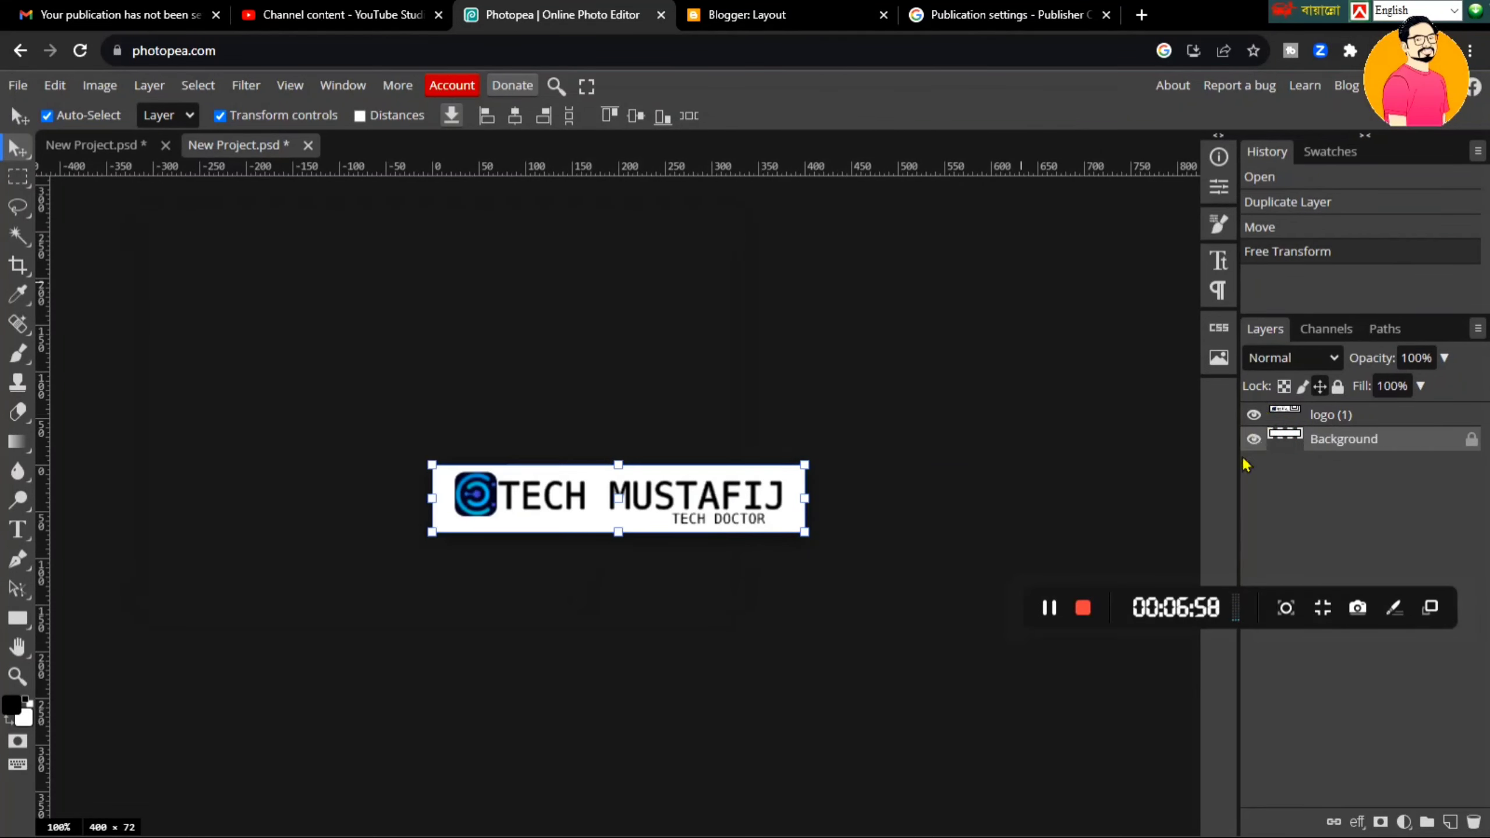
double_click(1292, 442)
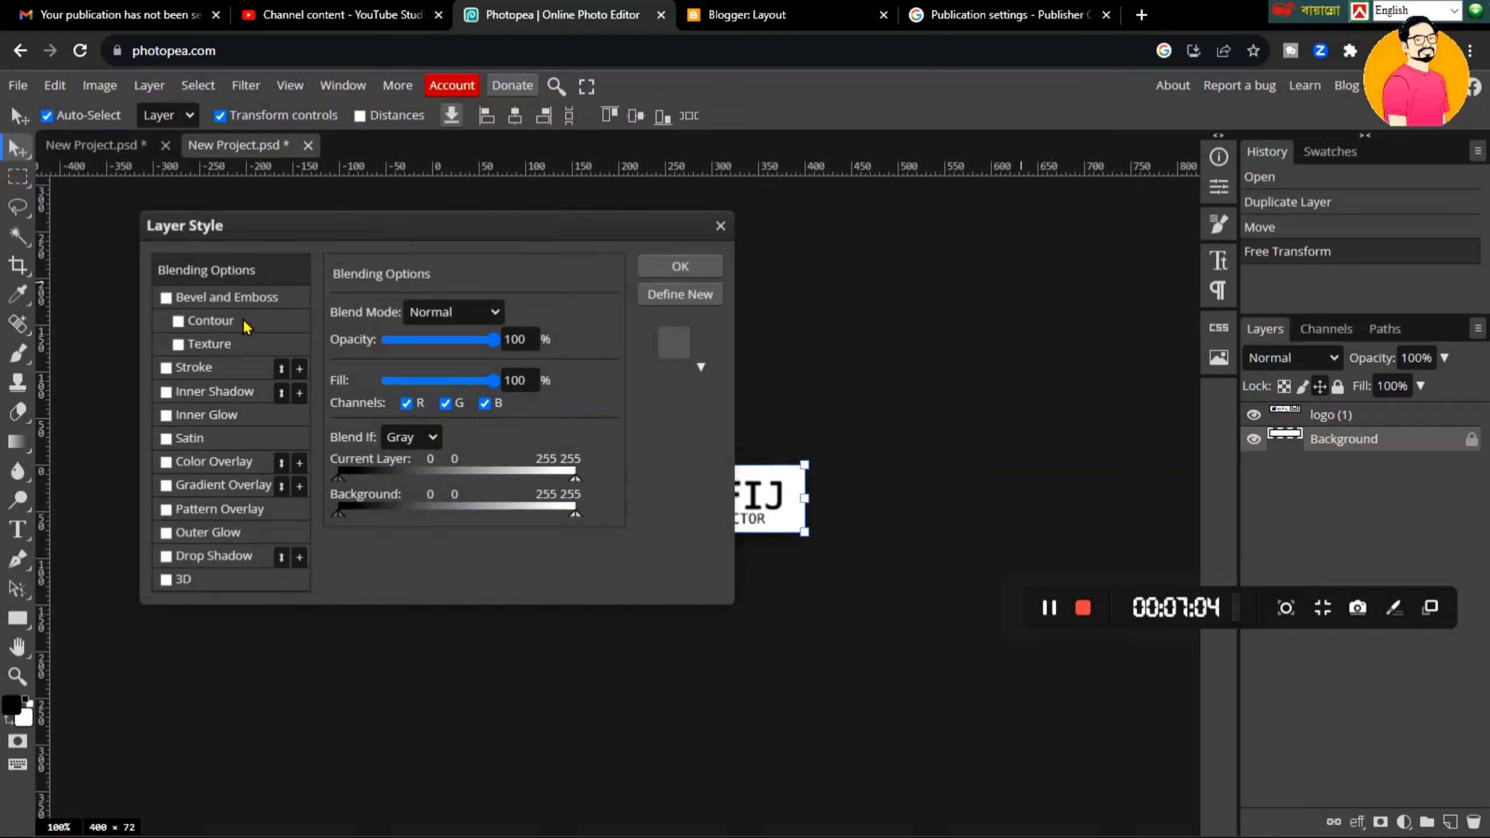
left_click(192, 464)
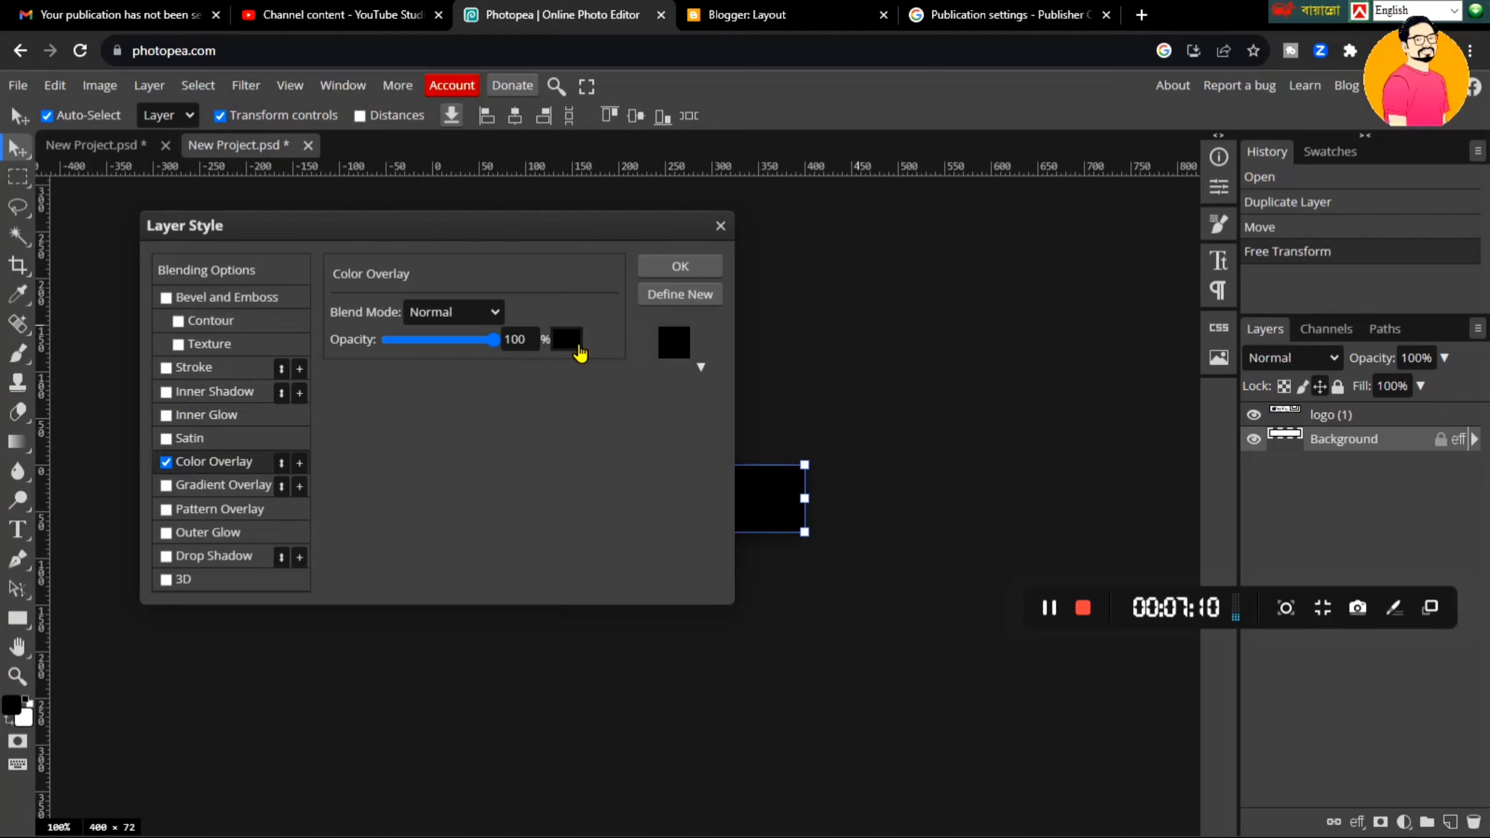
left_click(679, 267)
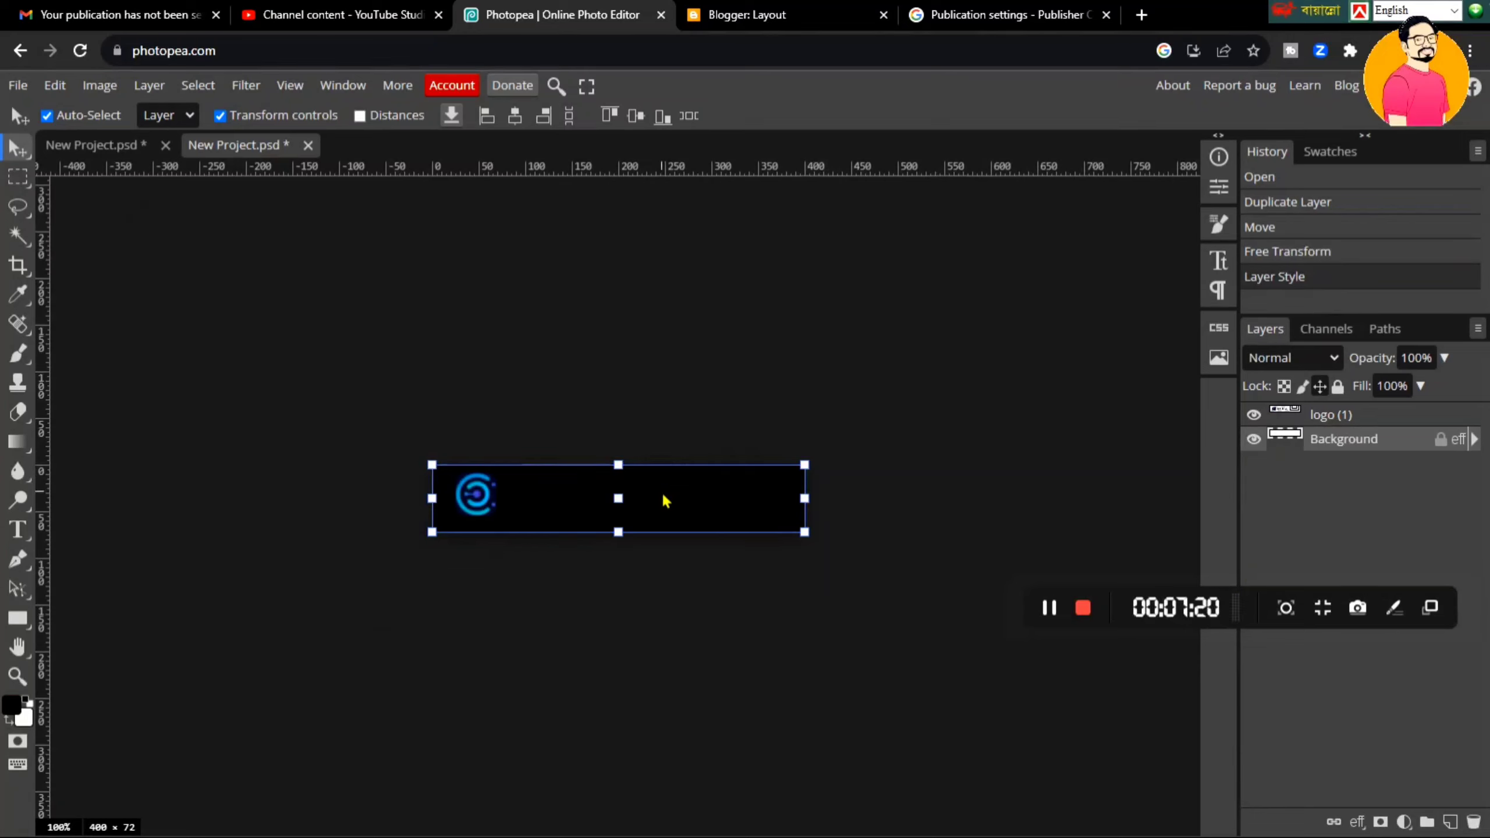
double_click(1283, 440)
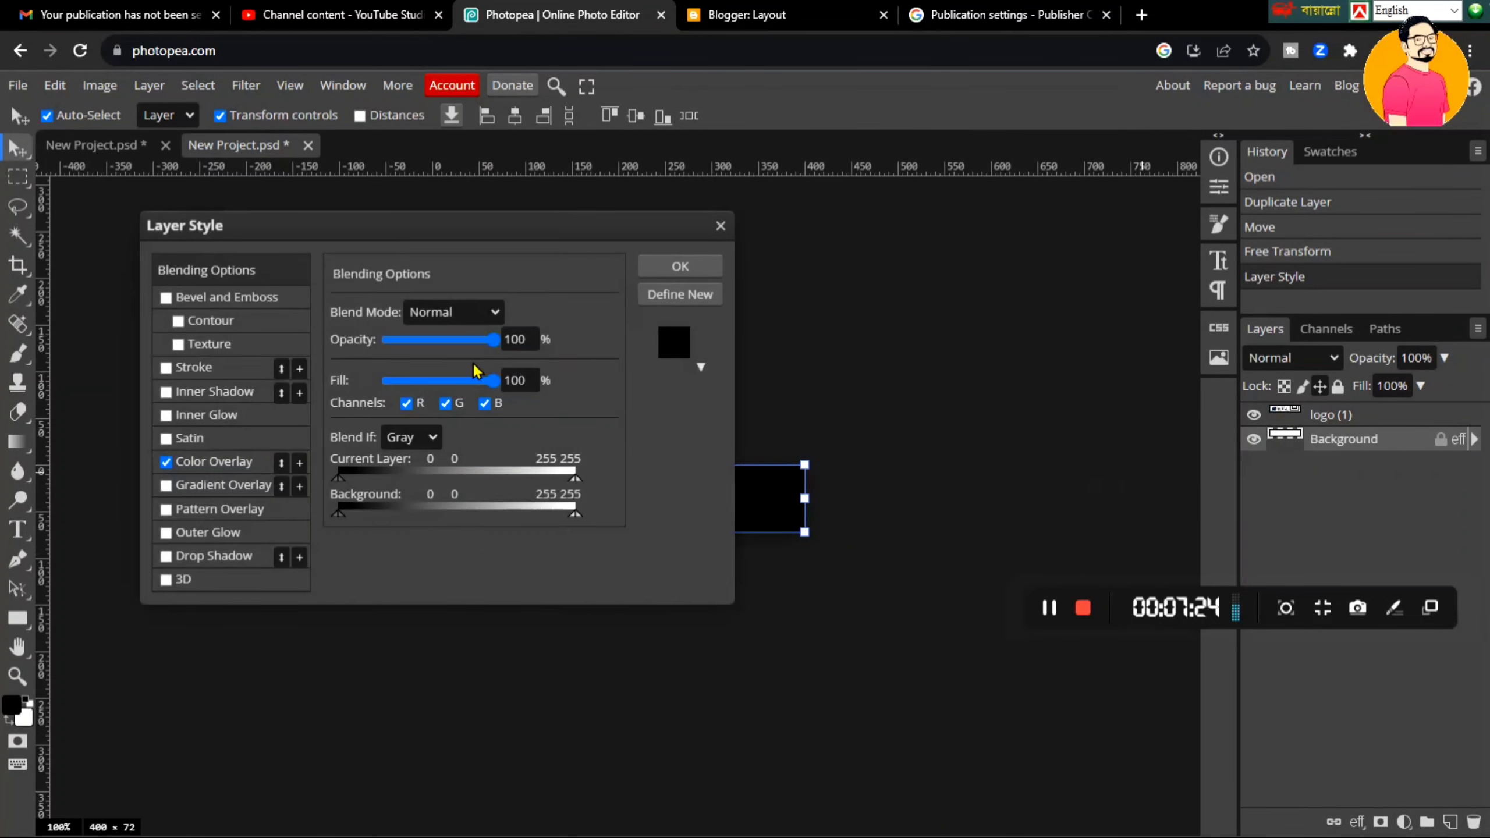
key("Return")
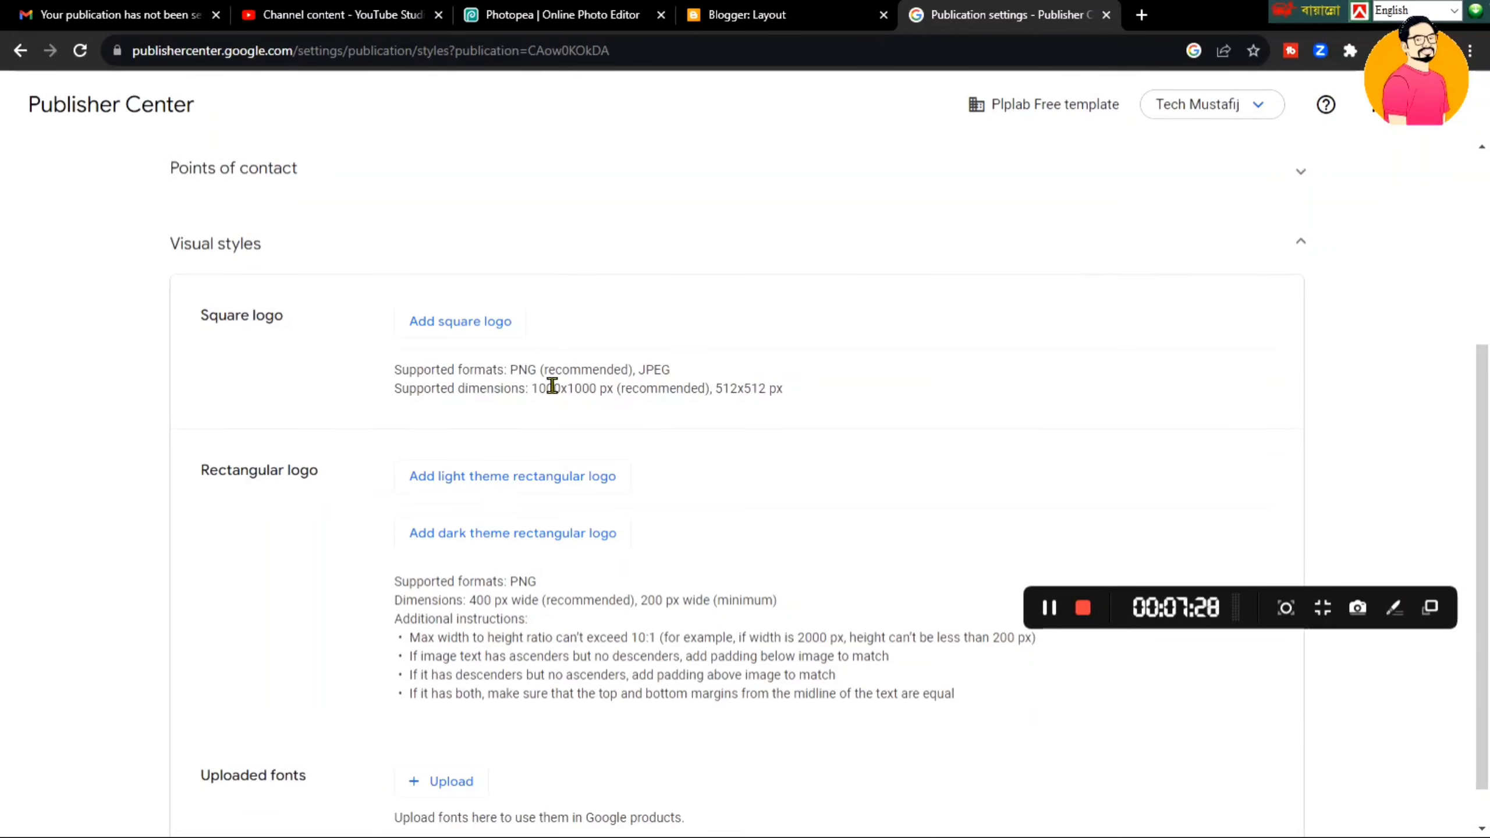
- Upload New Project (8) from Downloads as the square logo
left_click(493, 322)
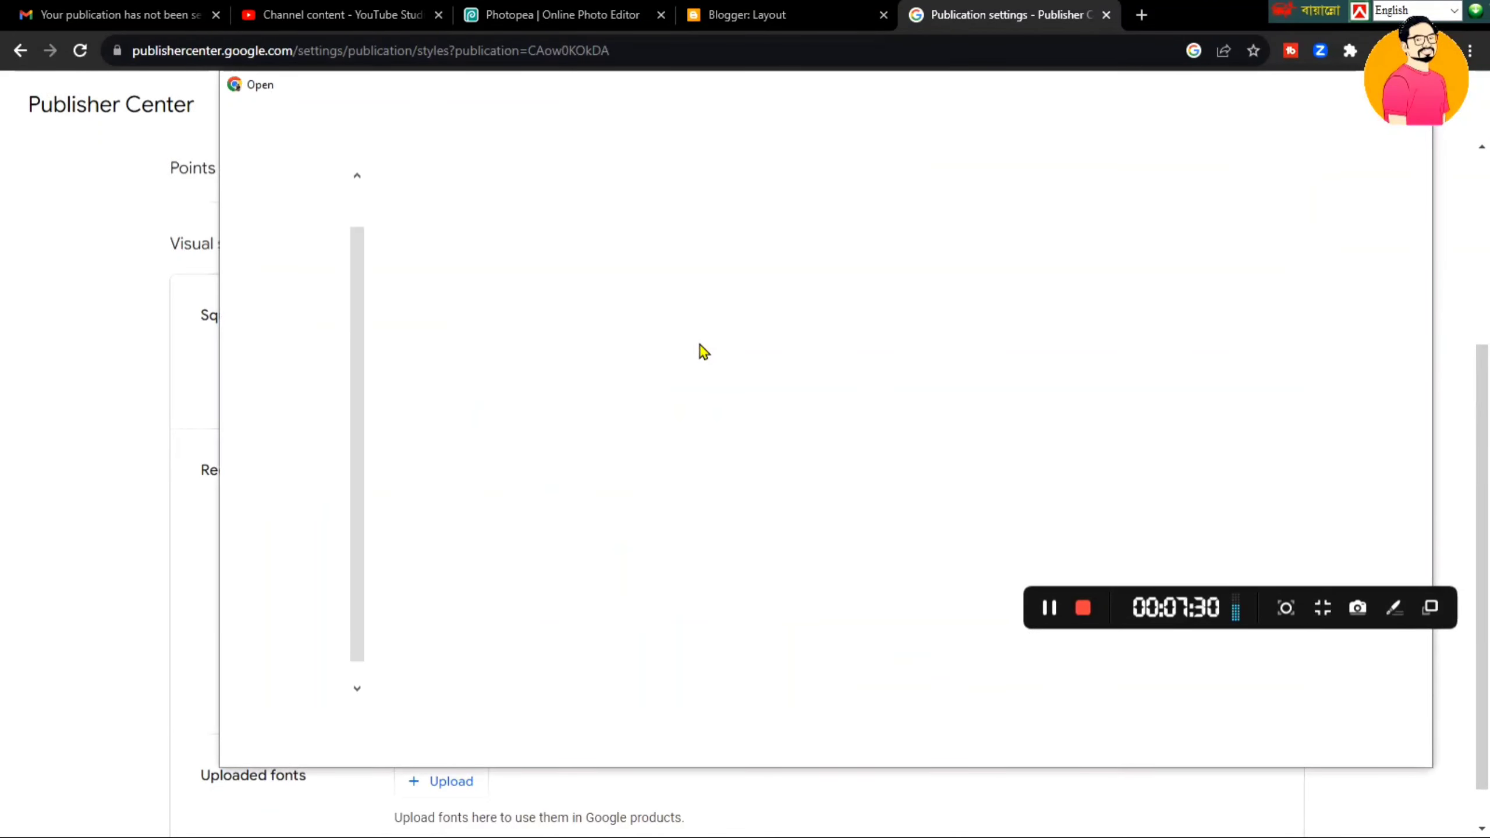
left_click(305, 179)
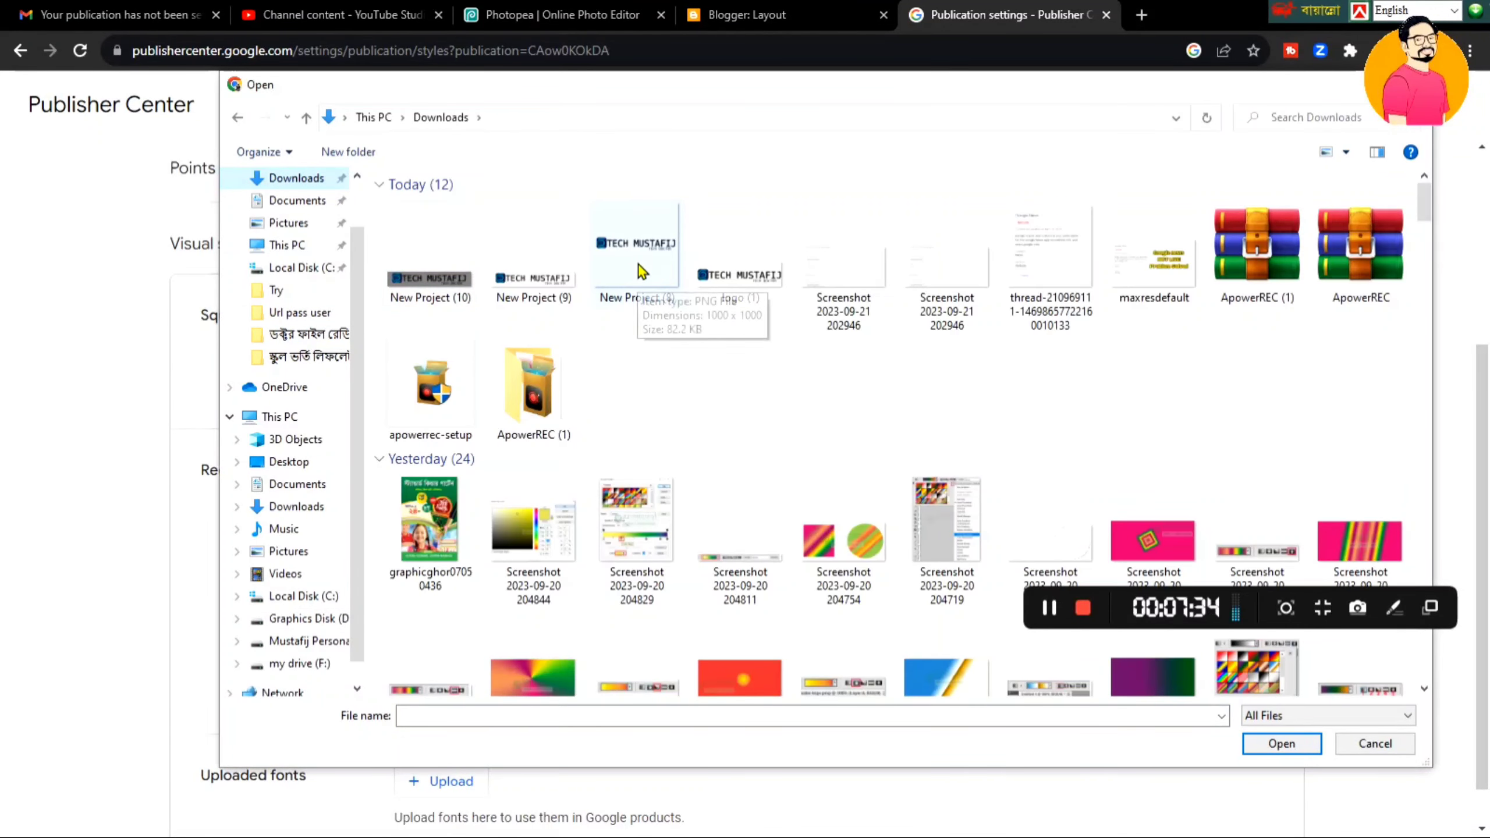
left_click(637, 265)
double_click(636, 266)
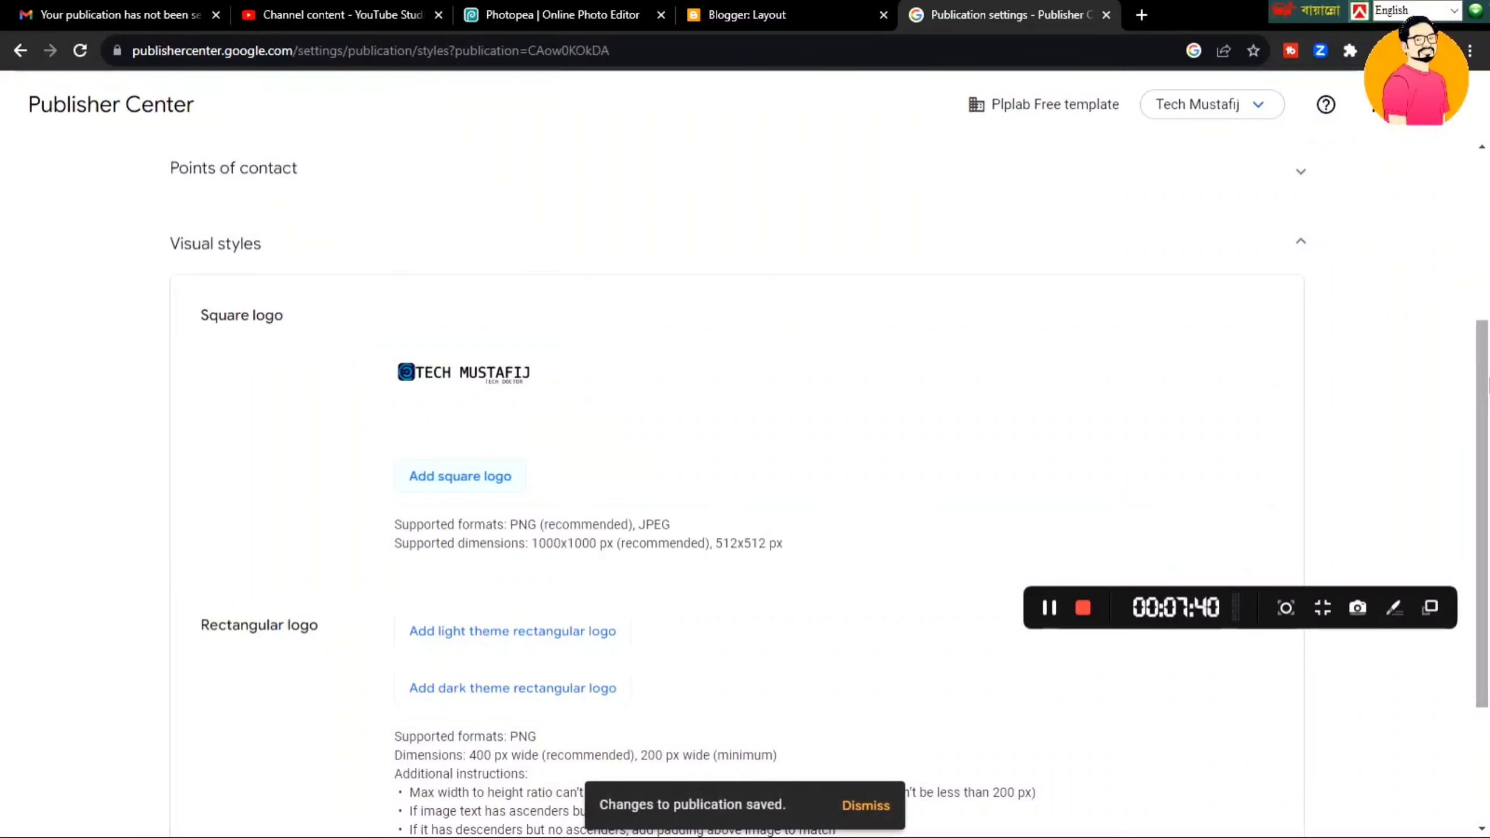
left_click_drag(1488, 379, 1488, 439)
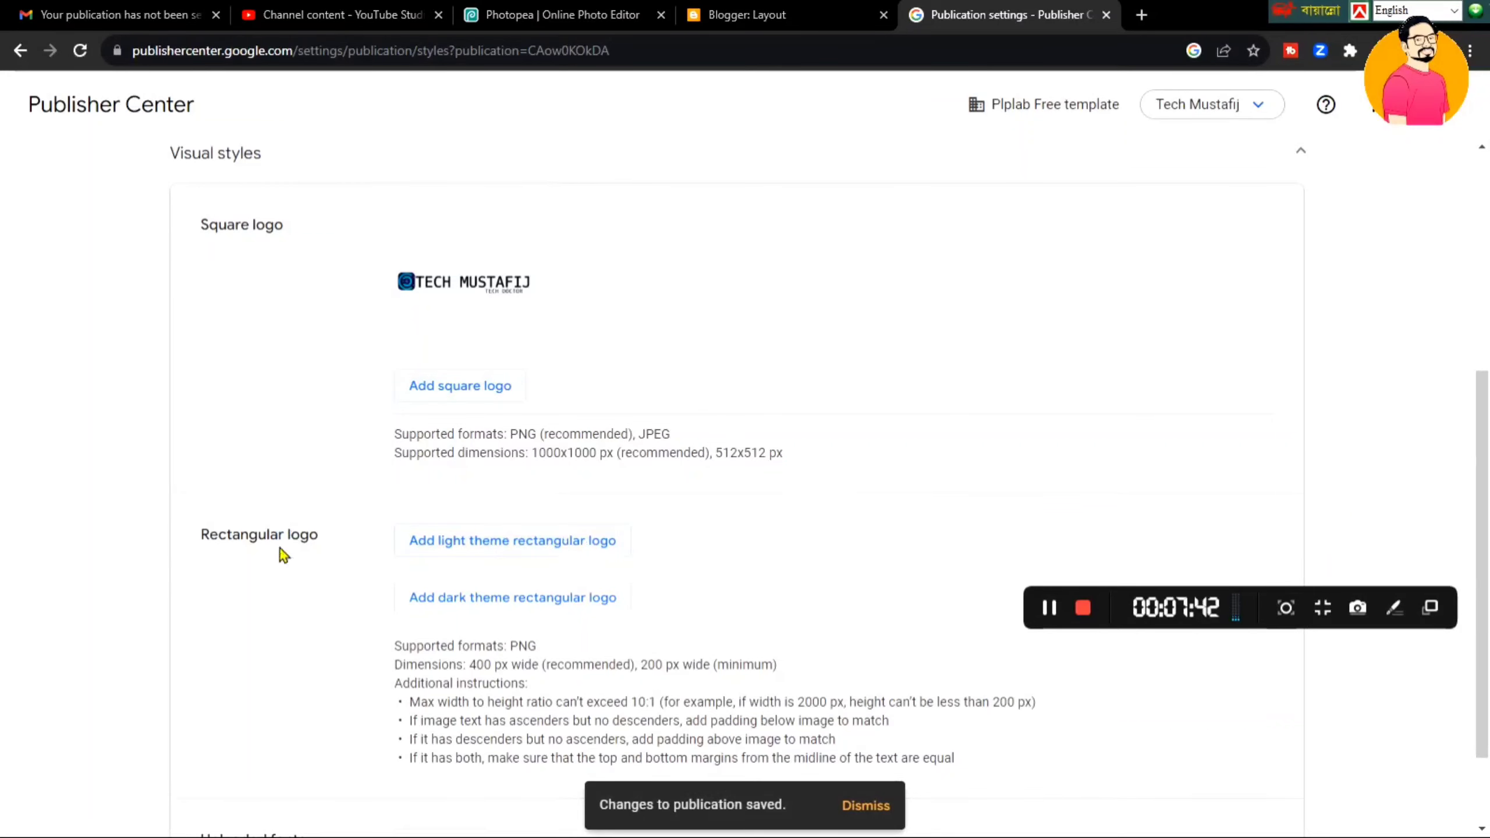
- Upload New Project (9) as the rectangular logo
left_click(513, 540)
left_click(524, 282)
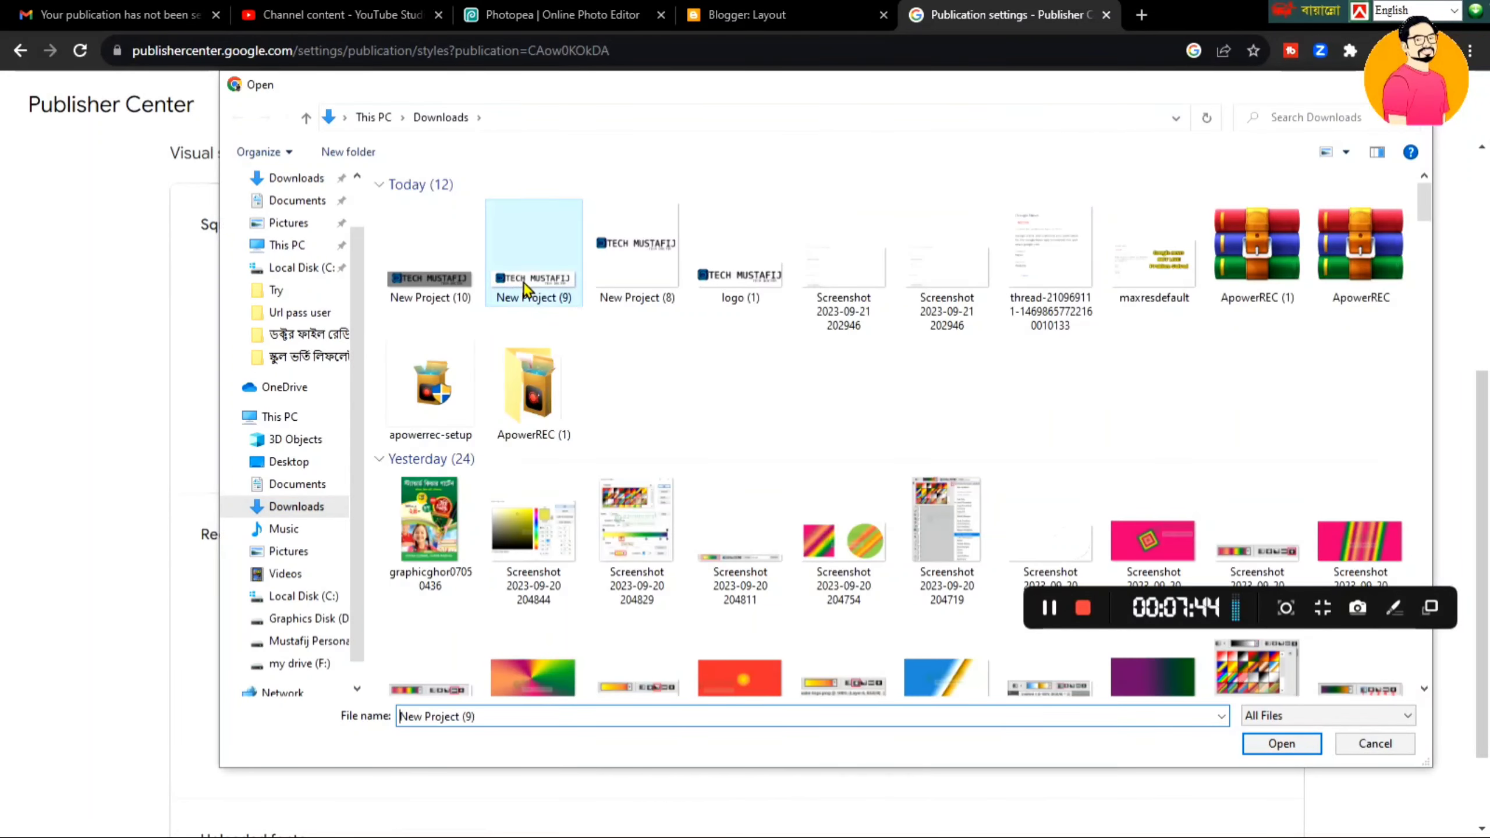
double_click(524, 282)
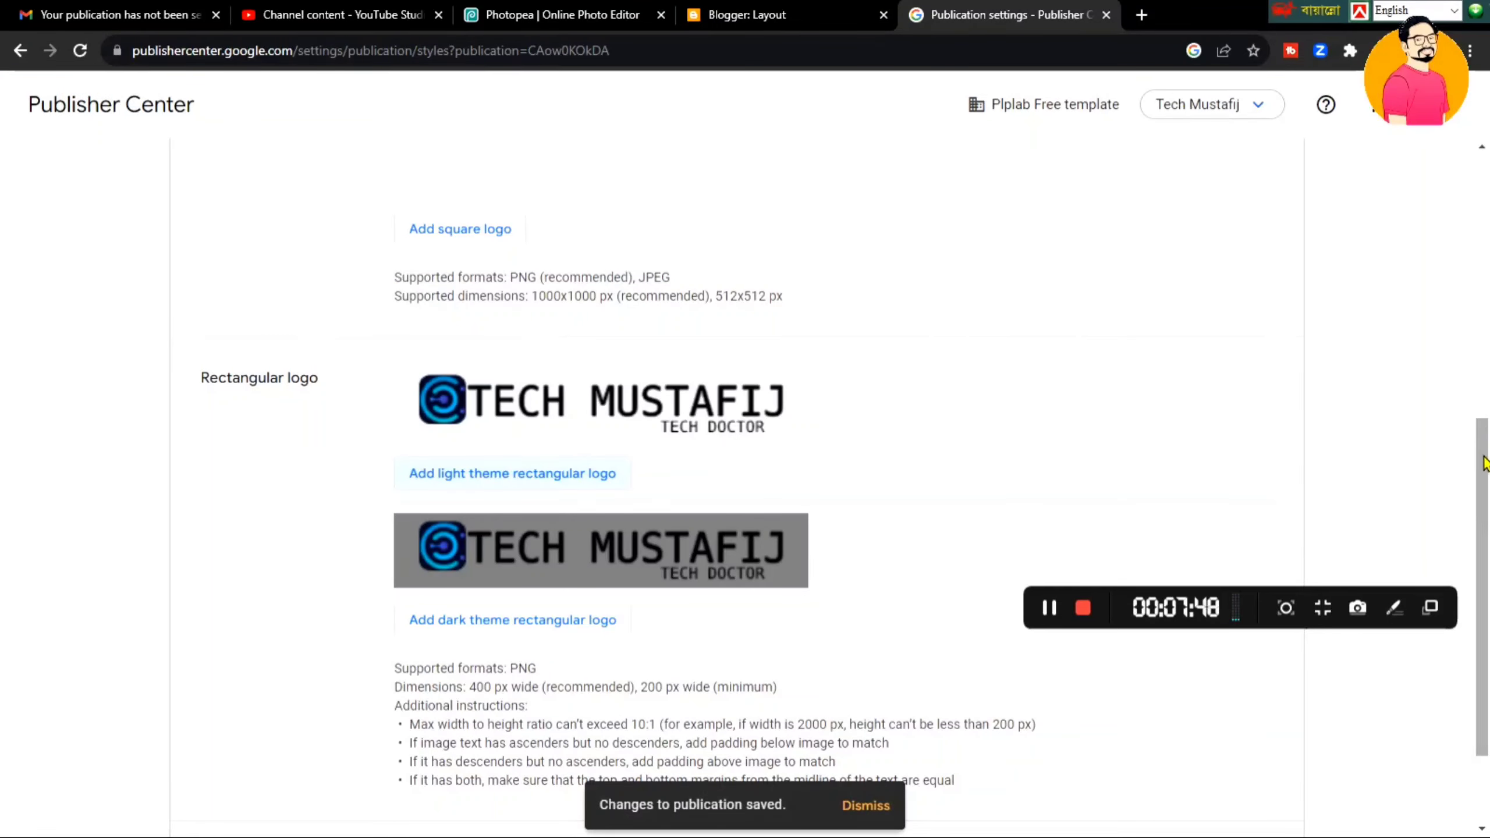
left_click_drag(1484, 464, 1487, 602)
left_click_drag(1487, 532, 1487, 283)
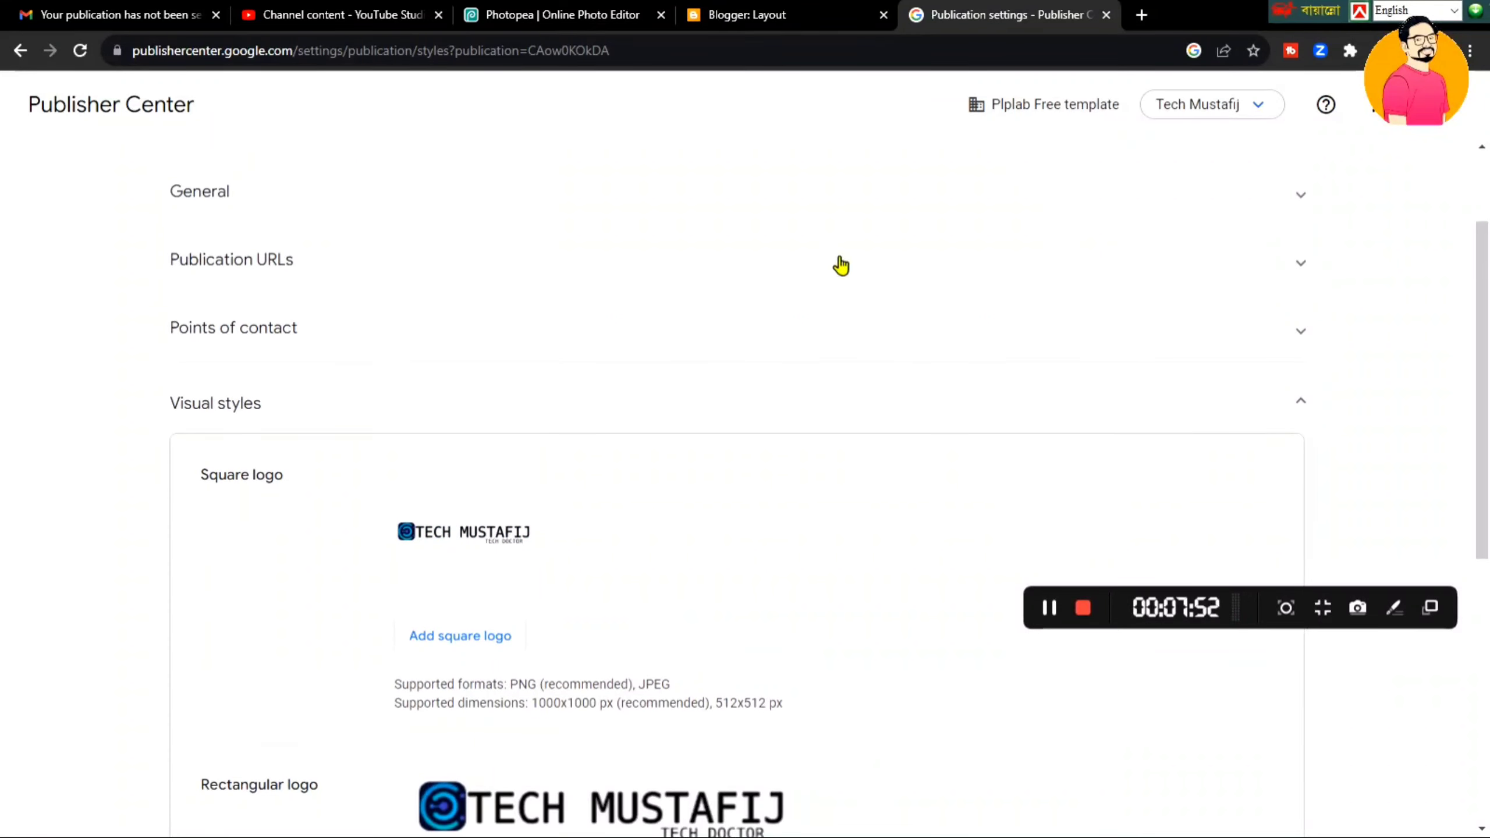
- Add a point of contact with the contact's e-mail address, ticked for Technical issues, and save
left_click(698, 329)
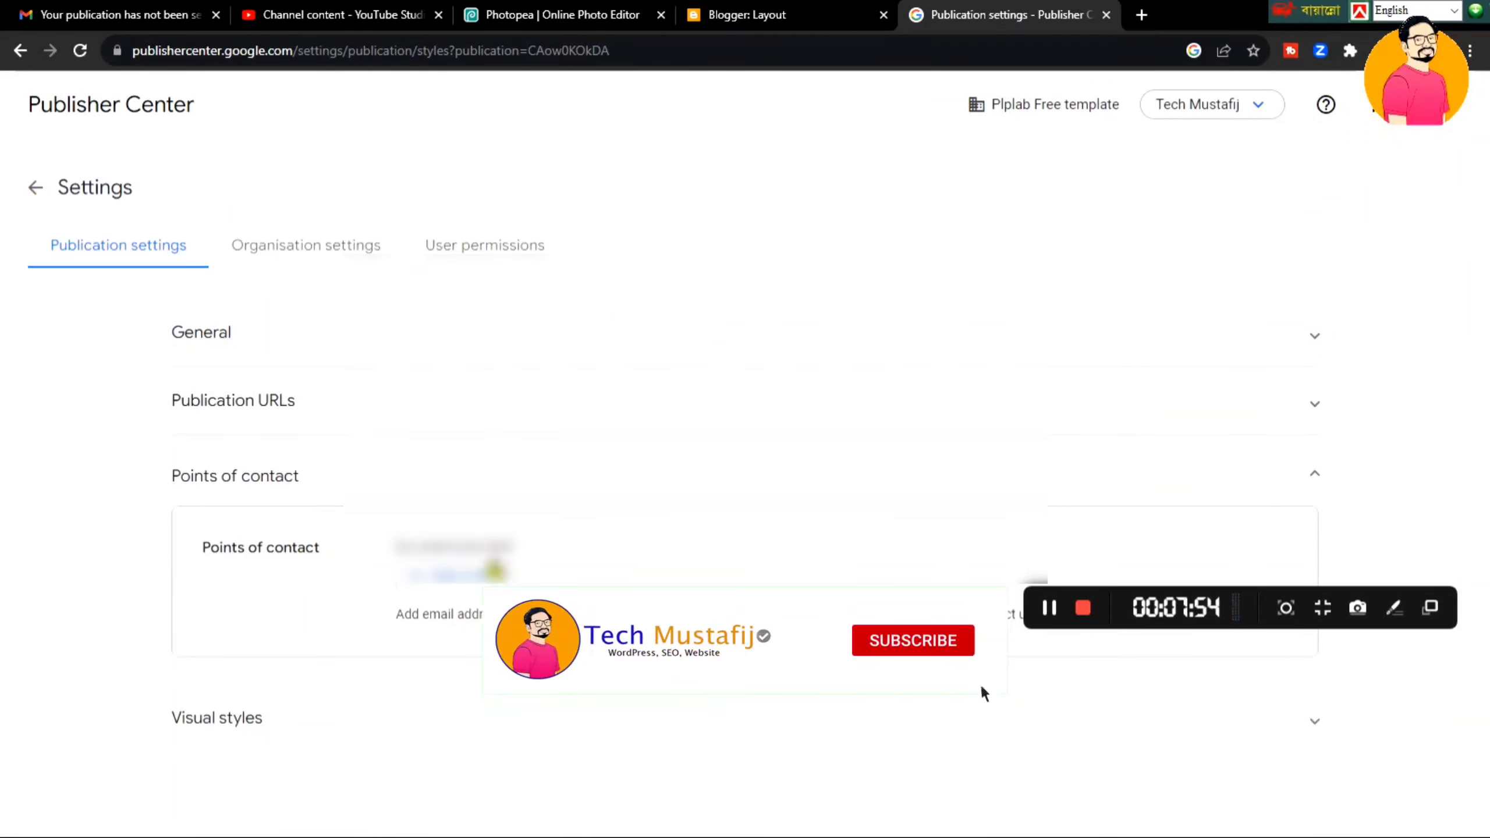
left_click(461, 575)
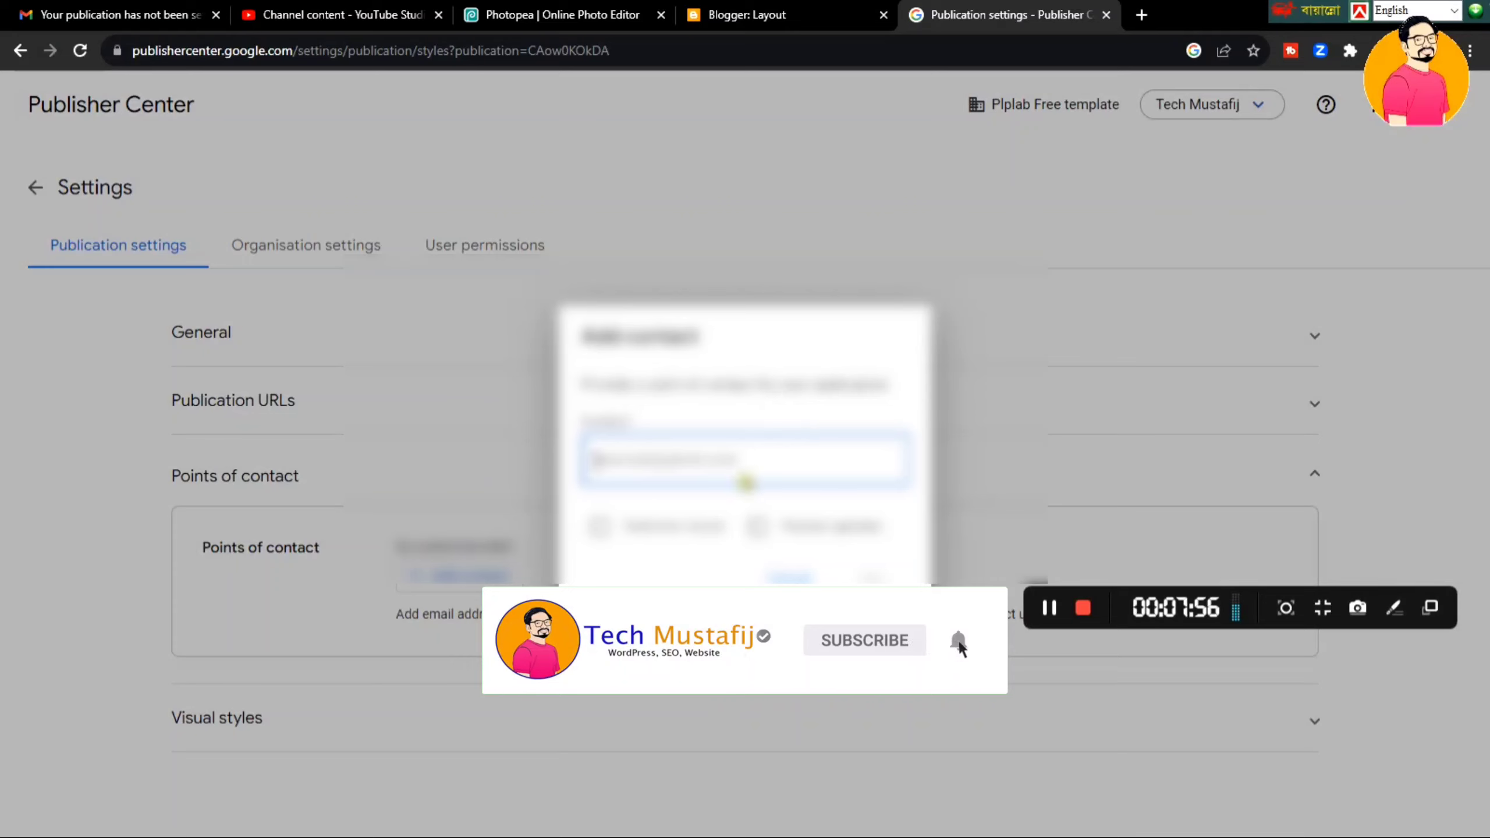
left_click(753, 470)
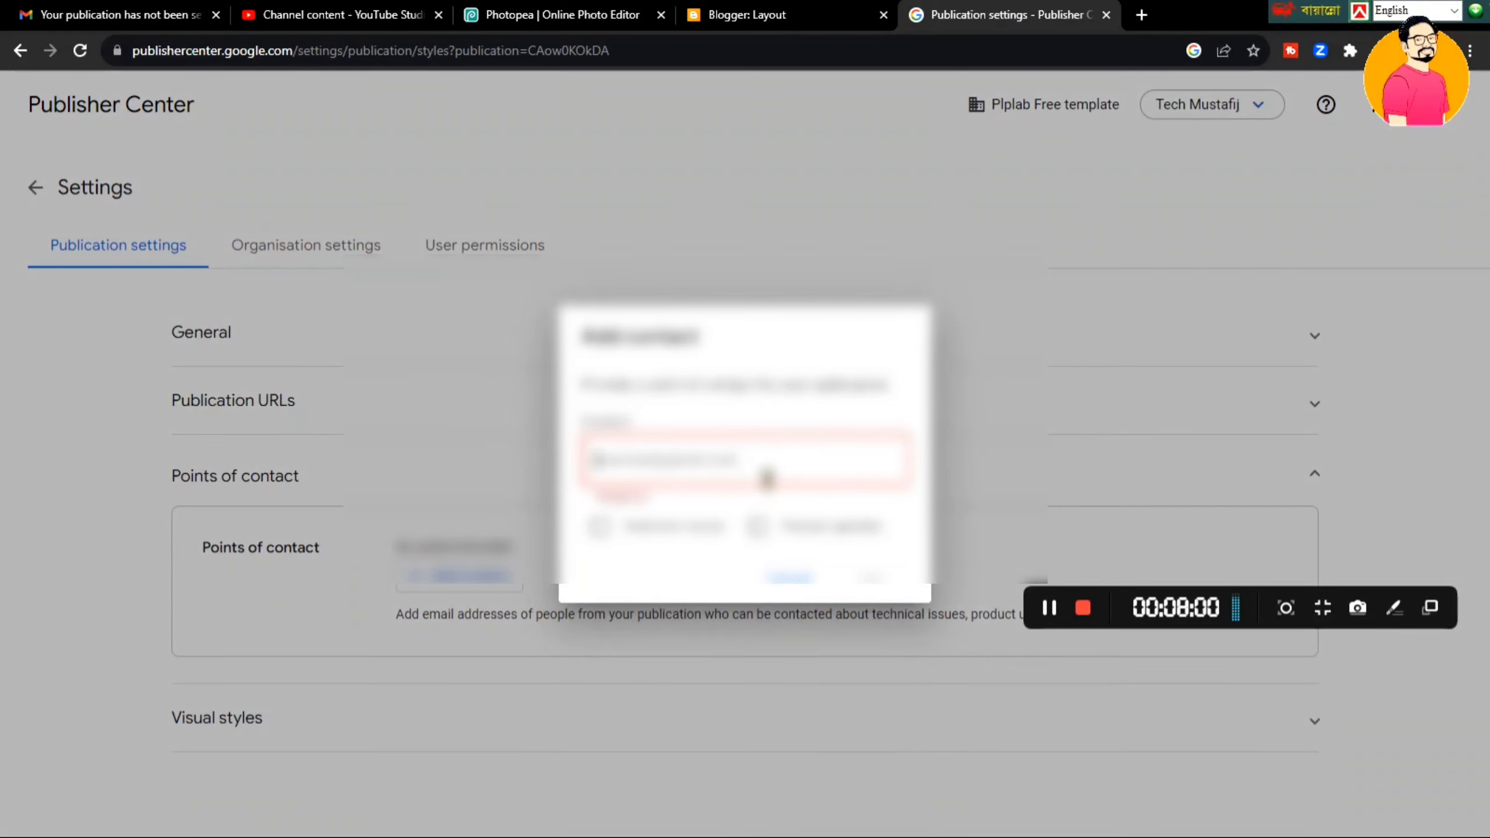
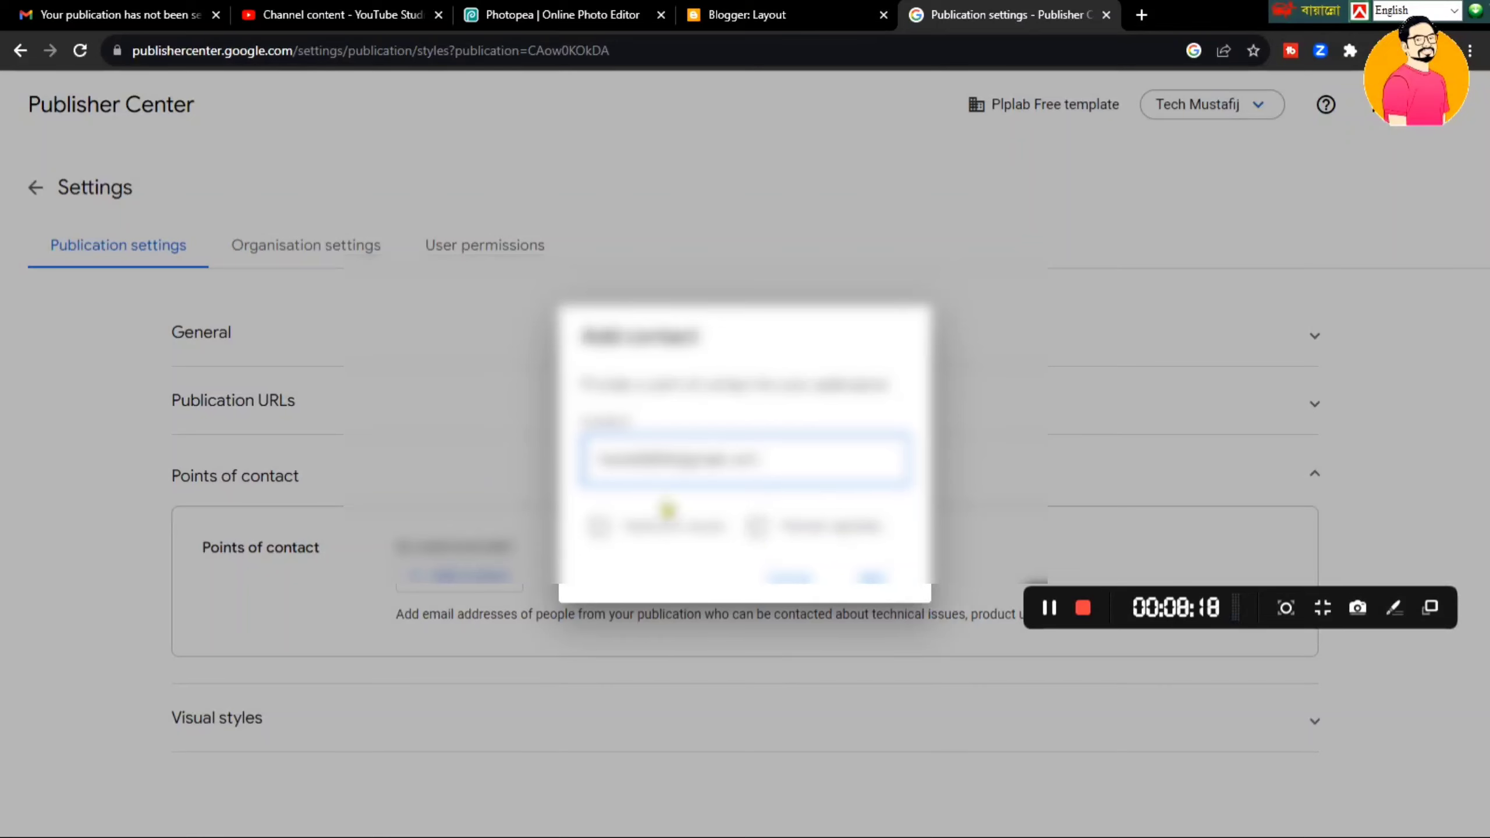
left_click(663, 530)
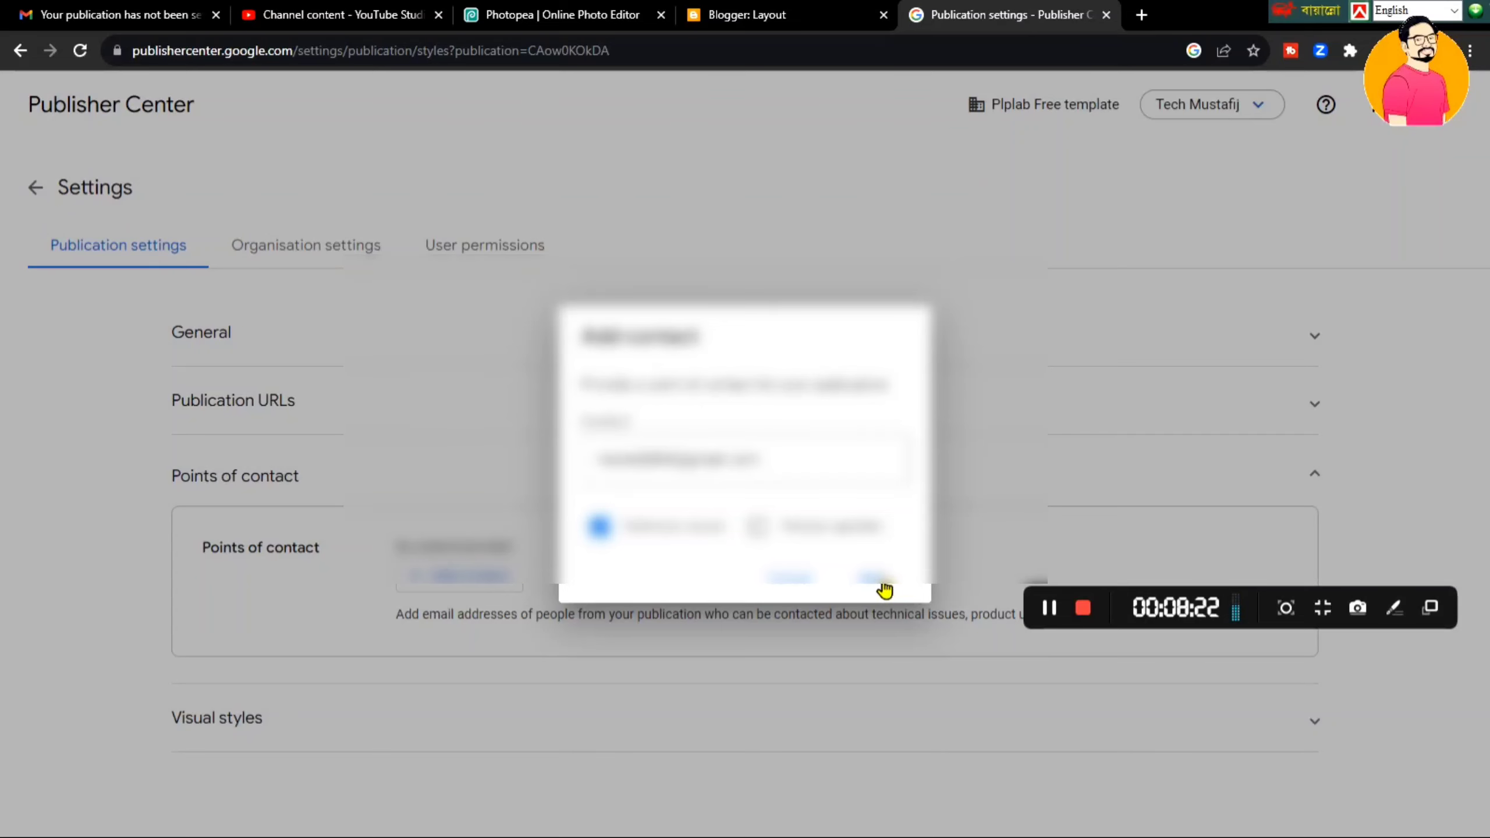
left_click(883, 583)
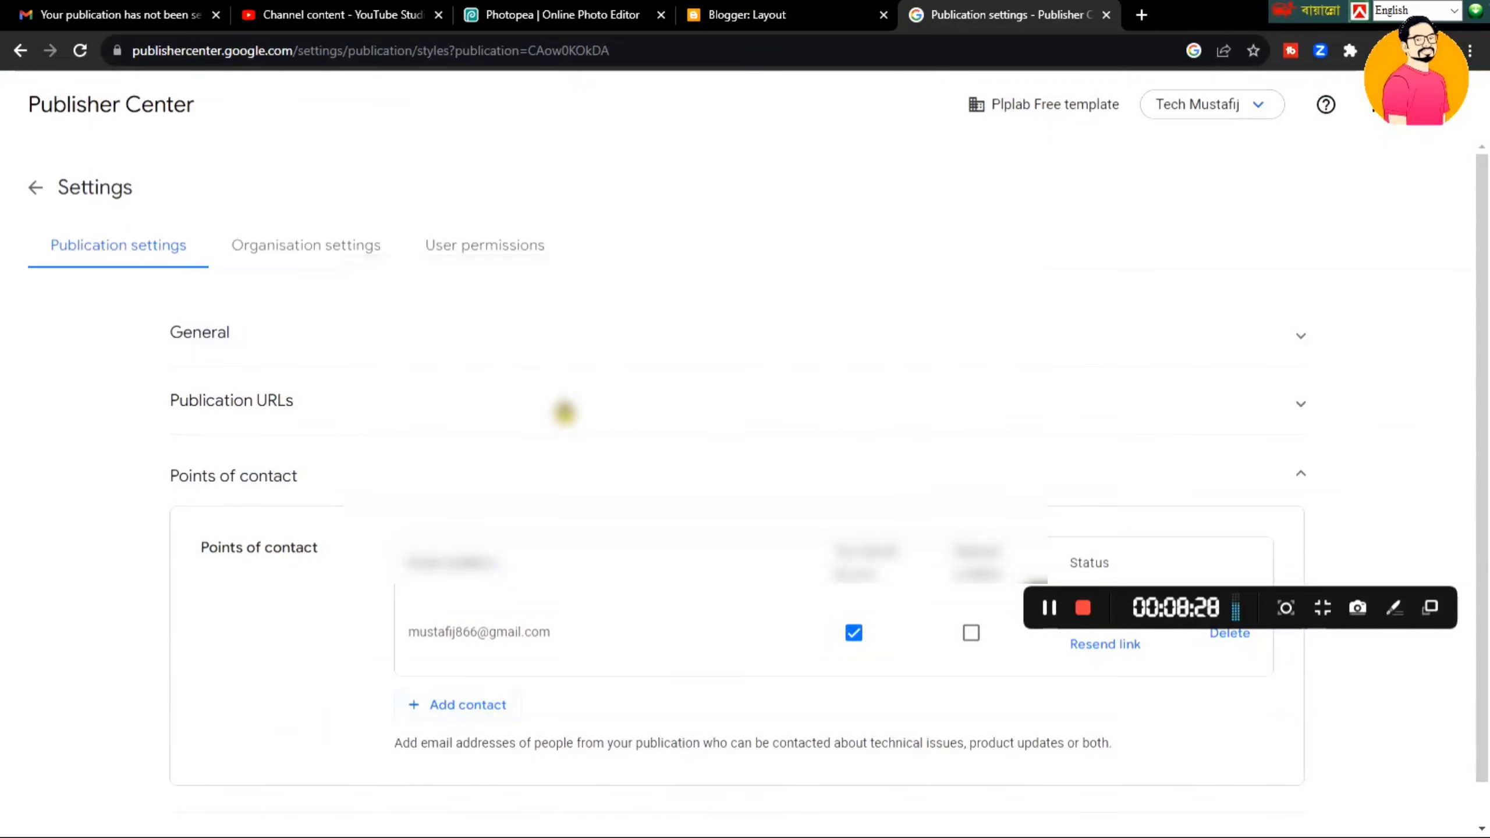
left_click(566, 400)
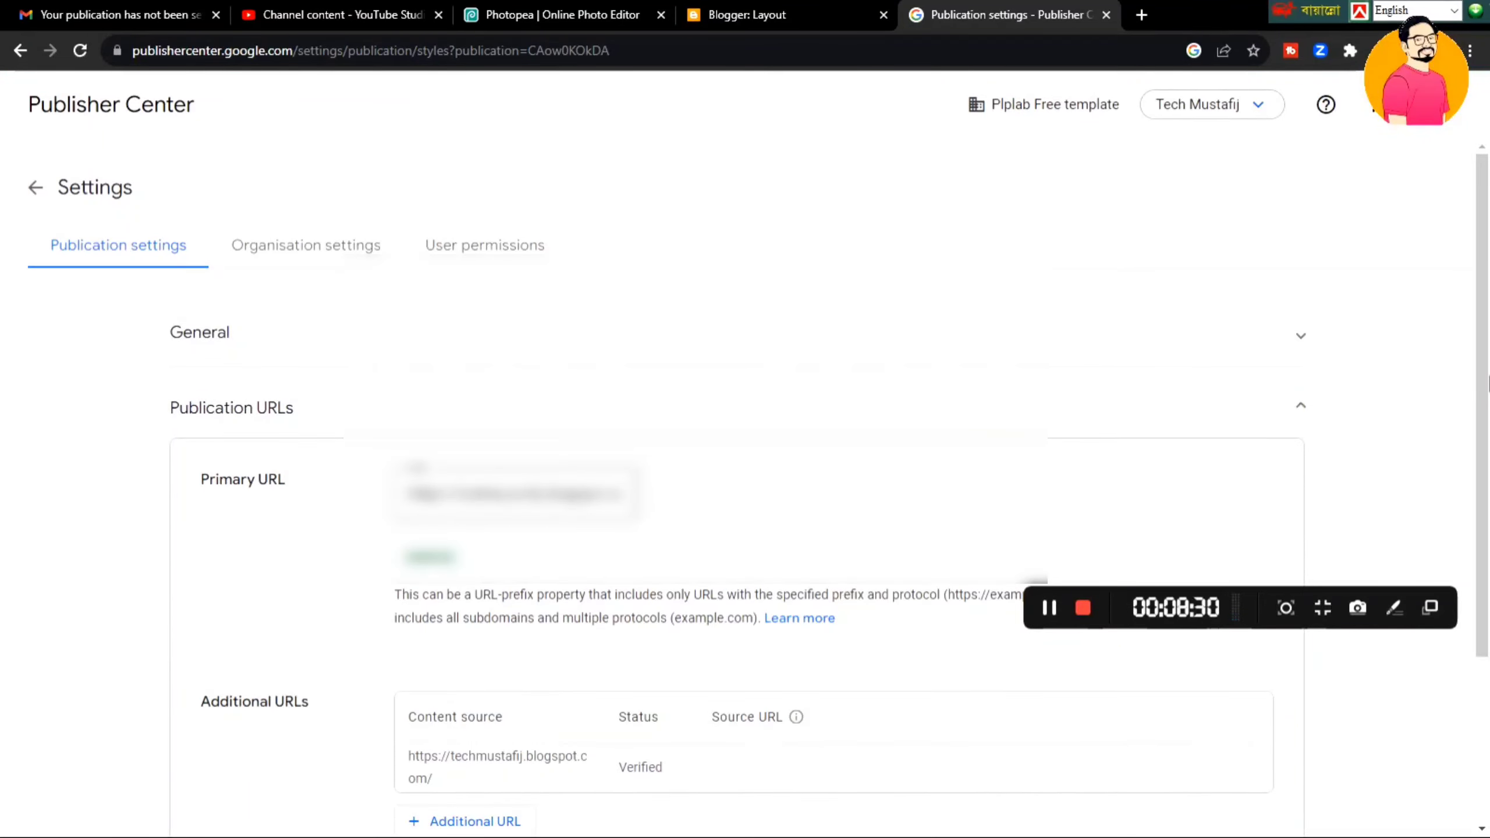
- Review the Publication URLs section and confirm the blog URL shows Verified
scroll(1488, 546, "down", 4)
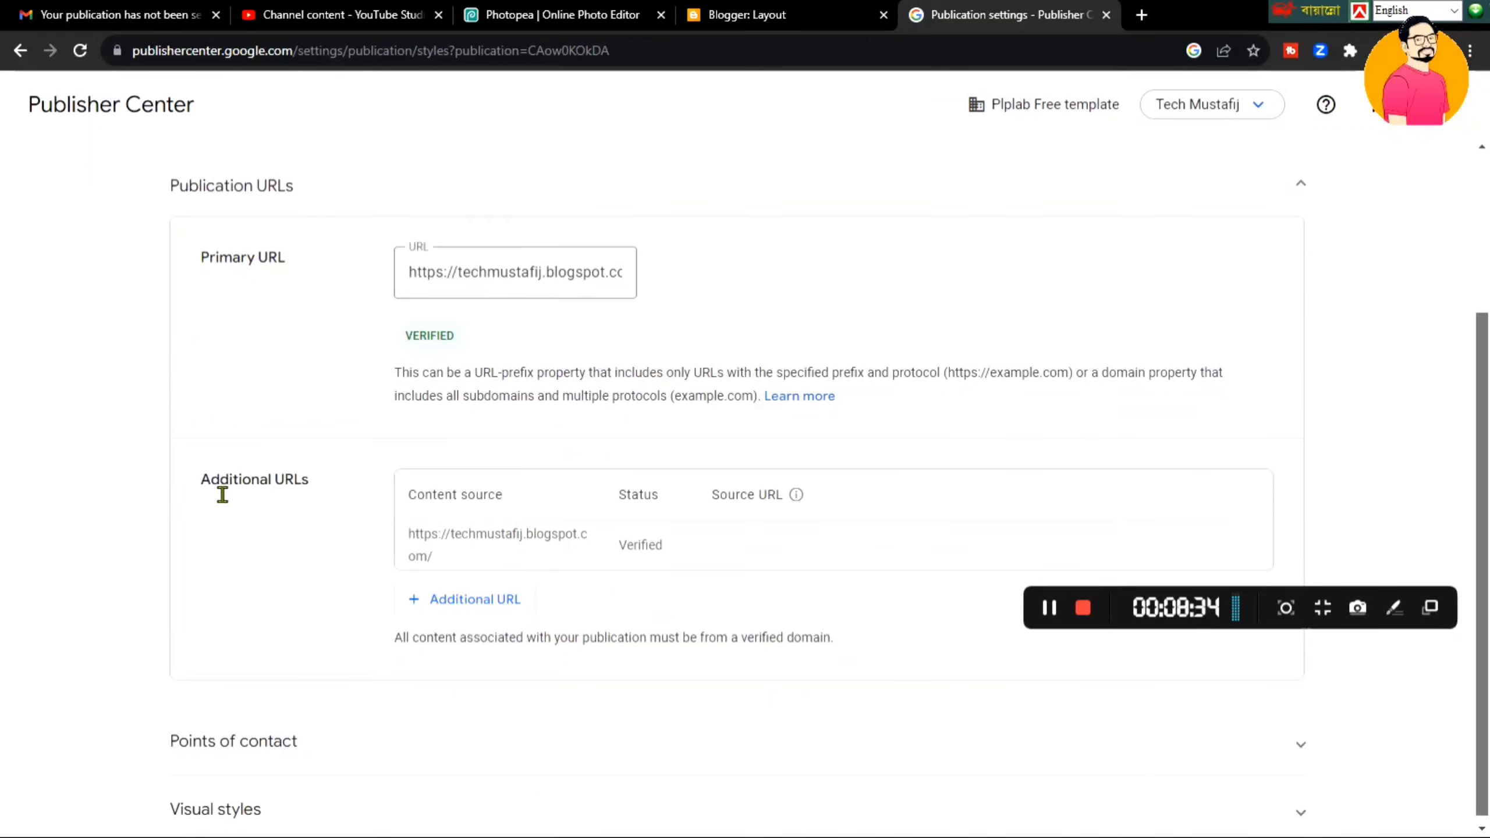
left_click_drag(222, 495, 296, 496)
left_click(373, 492)
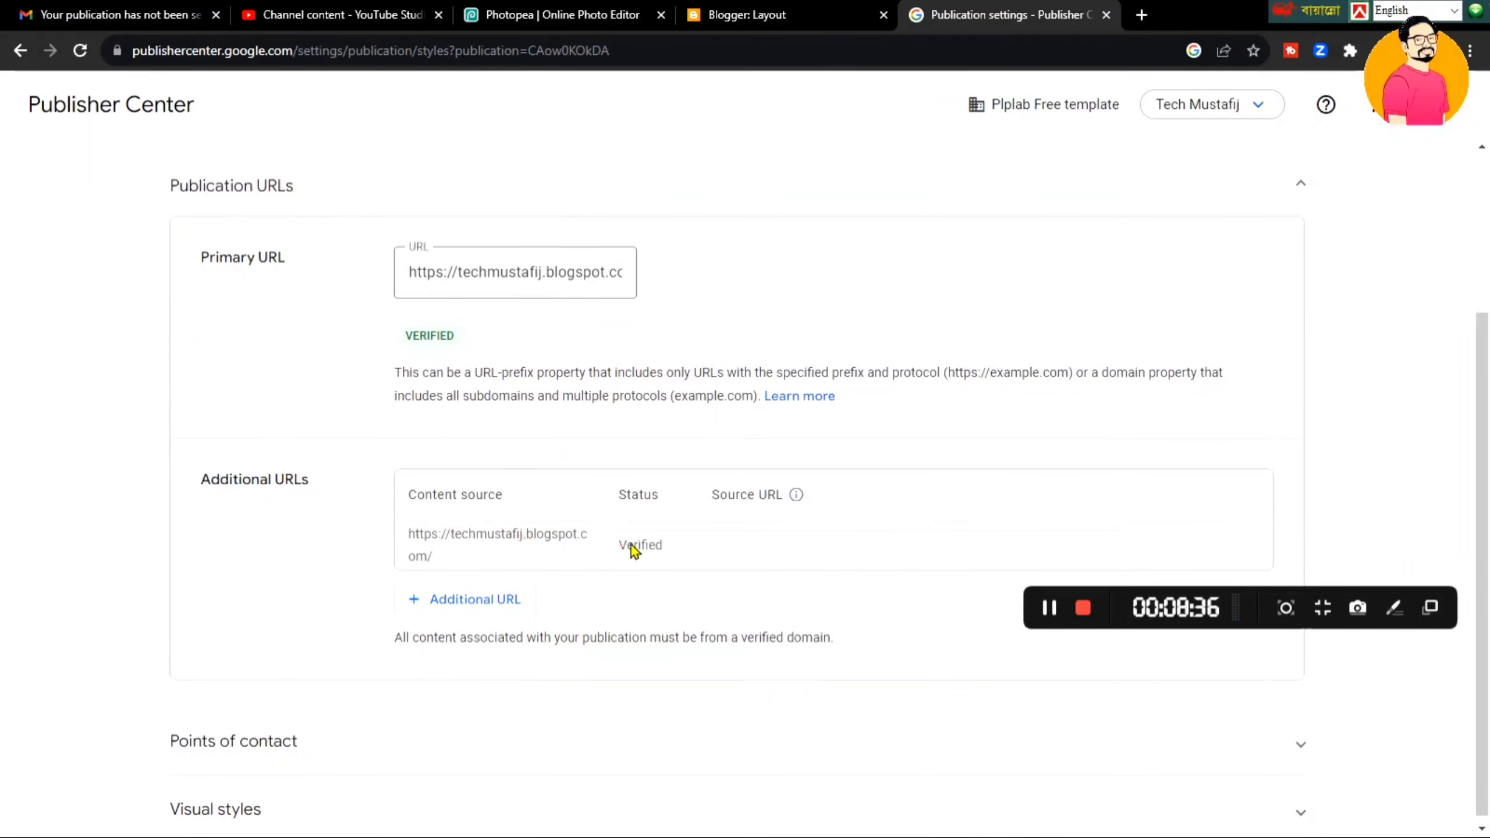
left_click_drag(620, 545, 681, 545)
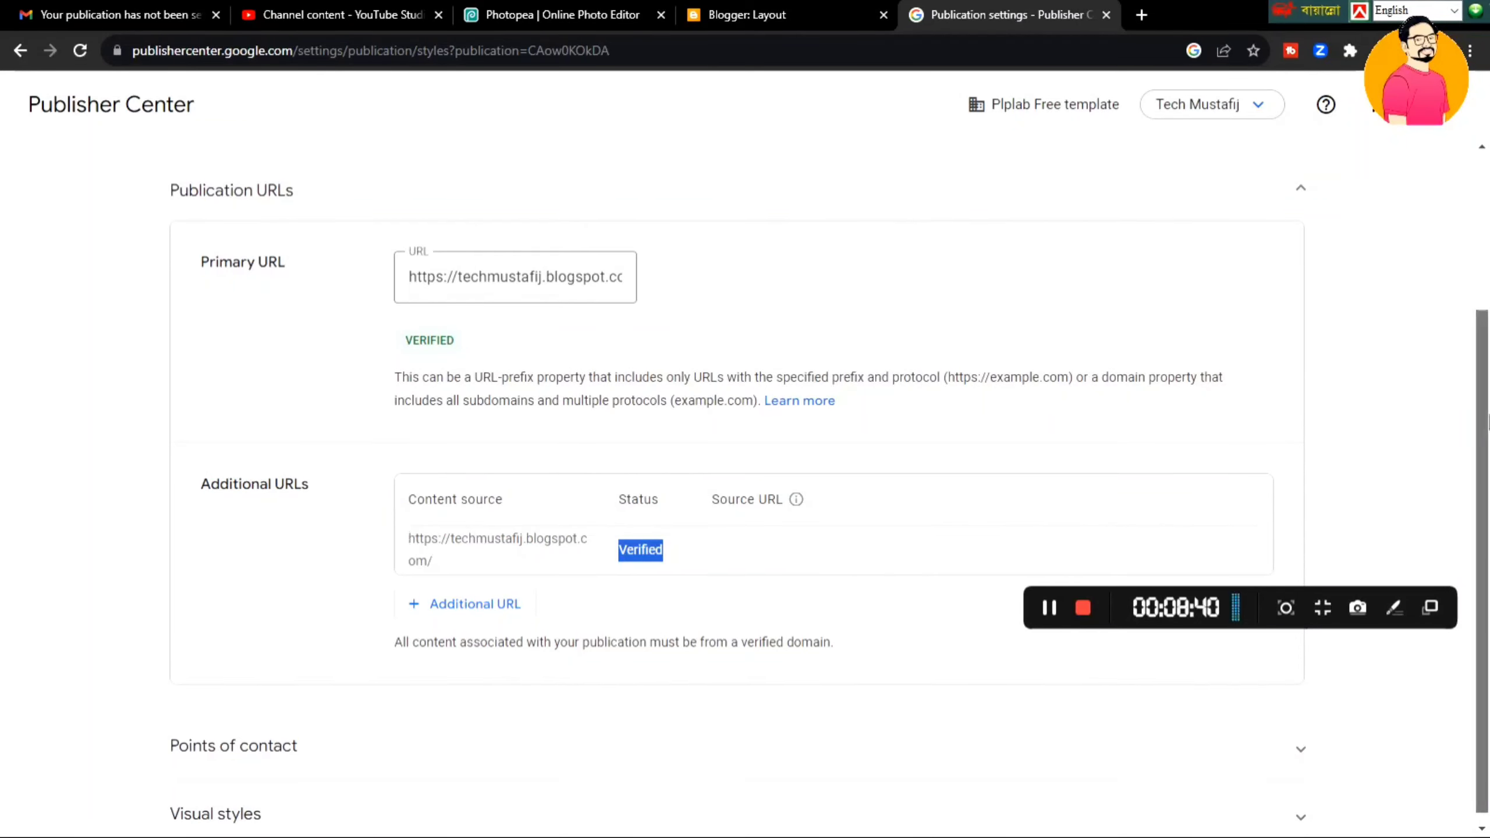
scroll(1485, 311, "up", 3)
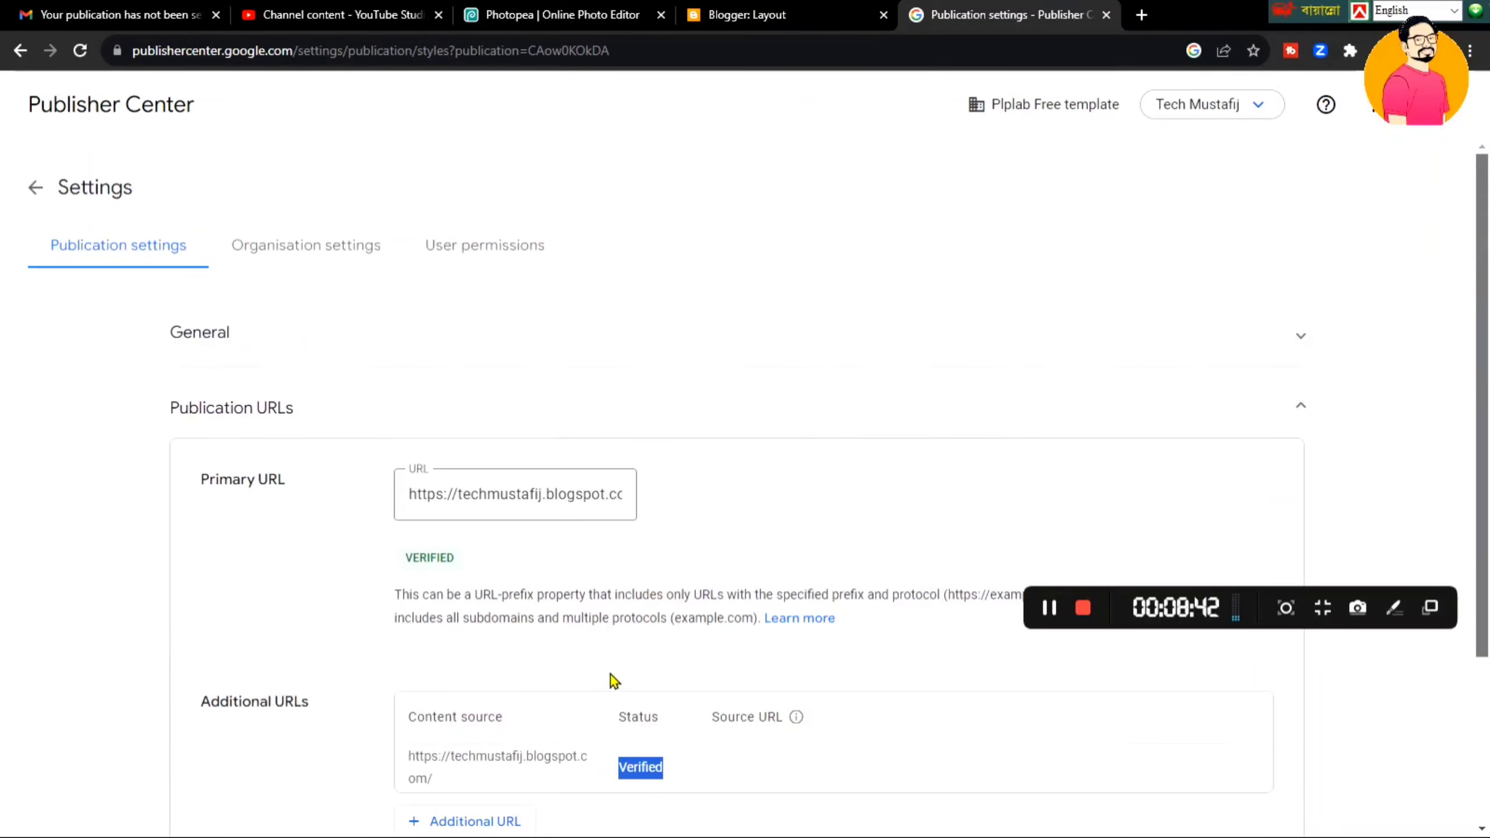
- Check the Tech Mustafij name in General and reload the publication's settings from the switcher
left_click(732, 349)
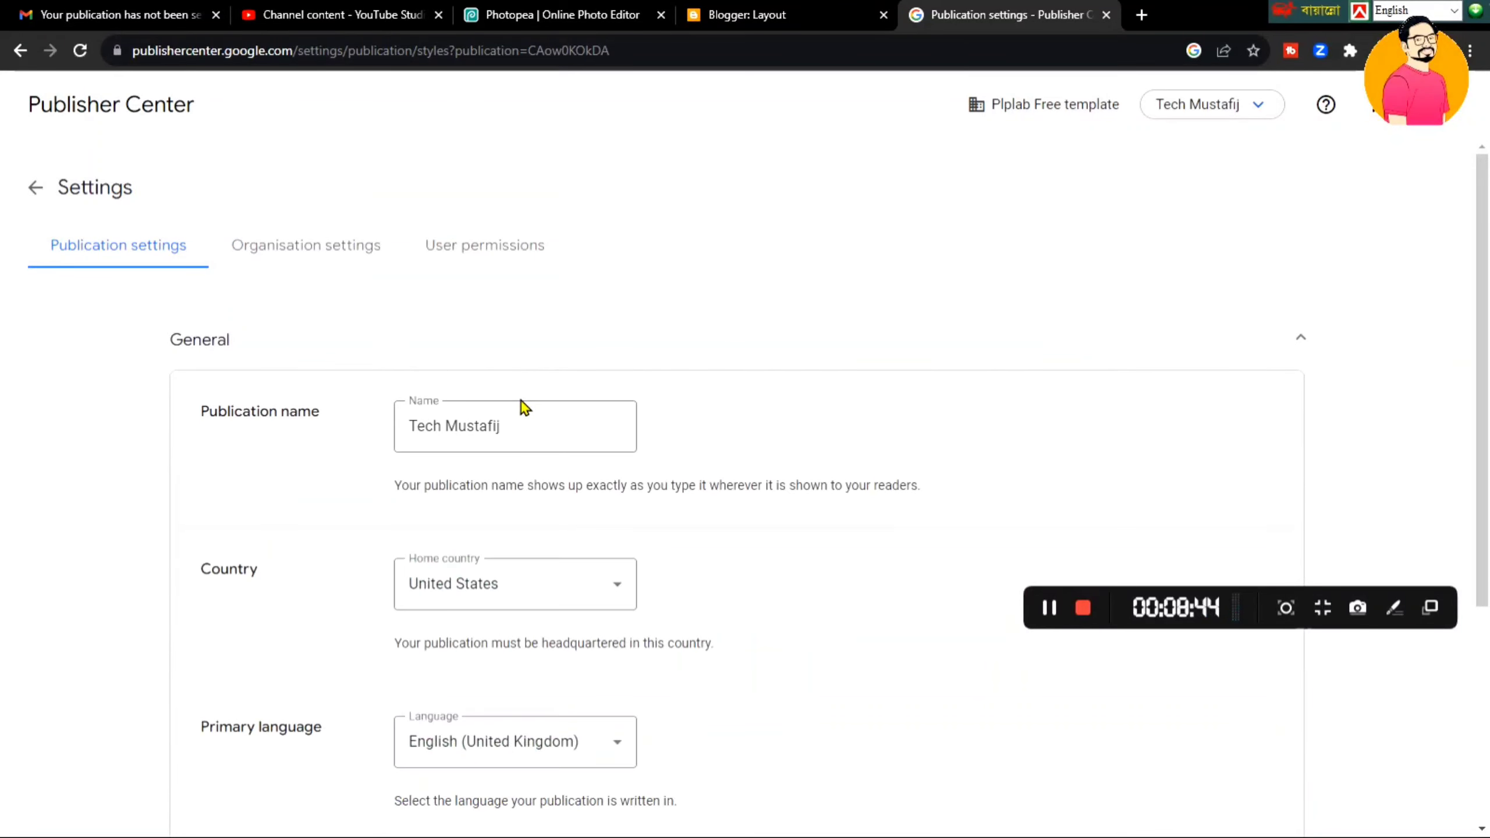
scroll(1485, 282, "down", 2)
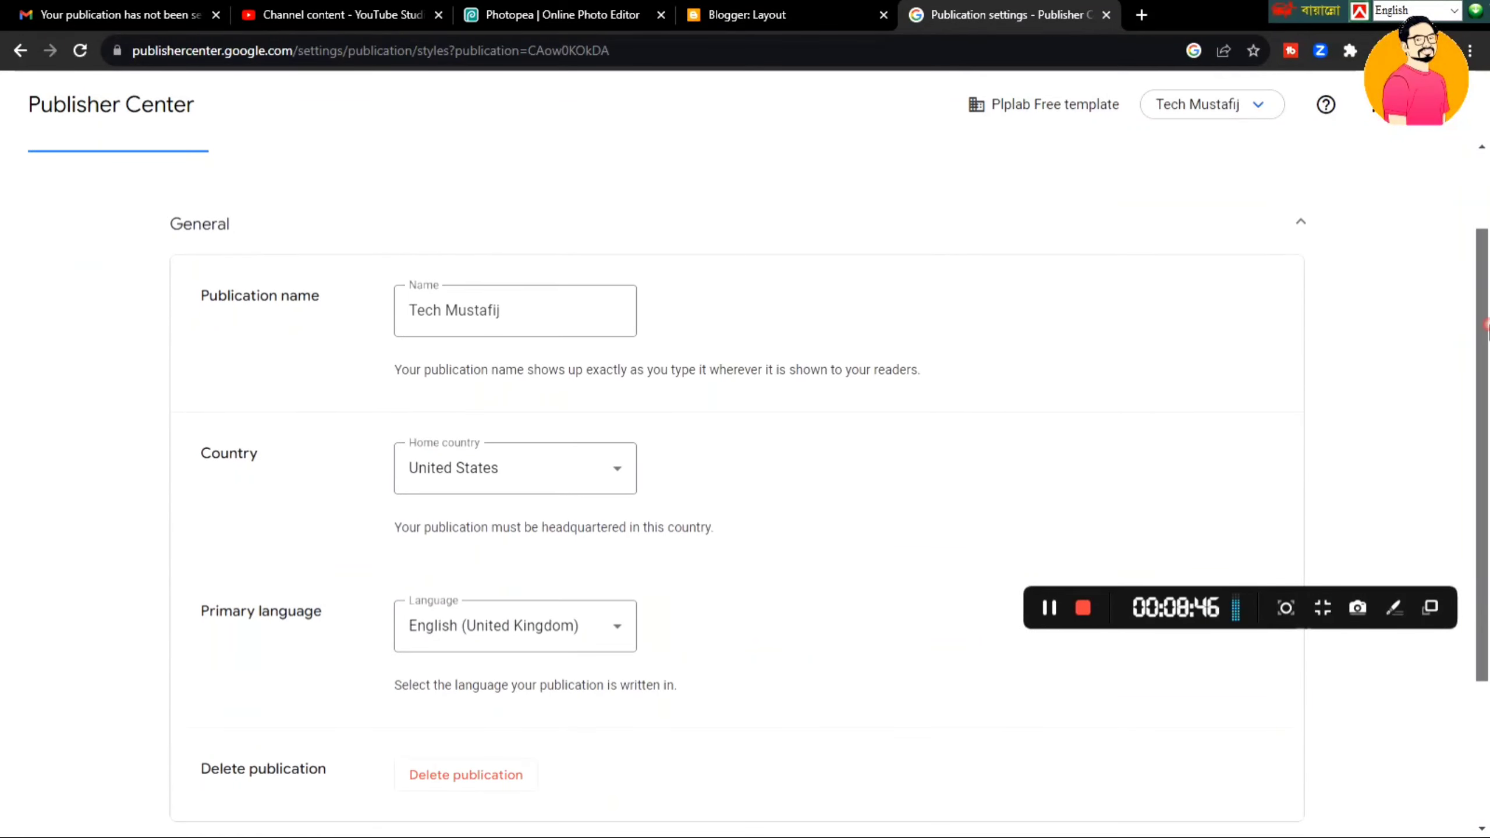
left_click(617, 329)
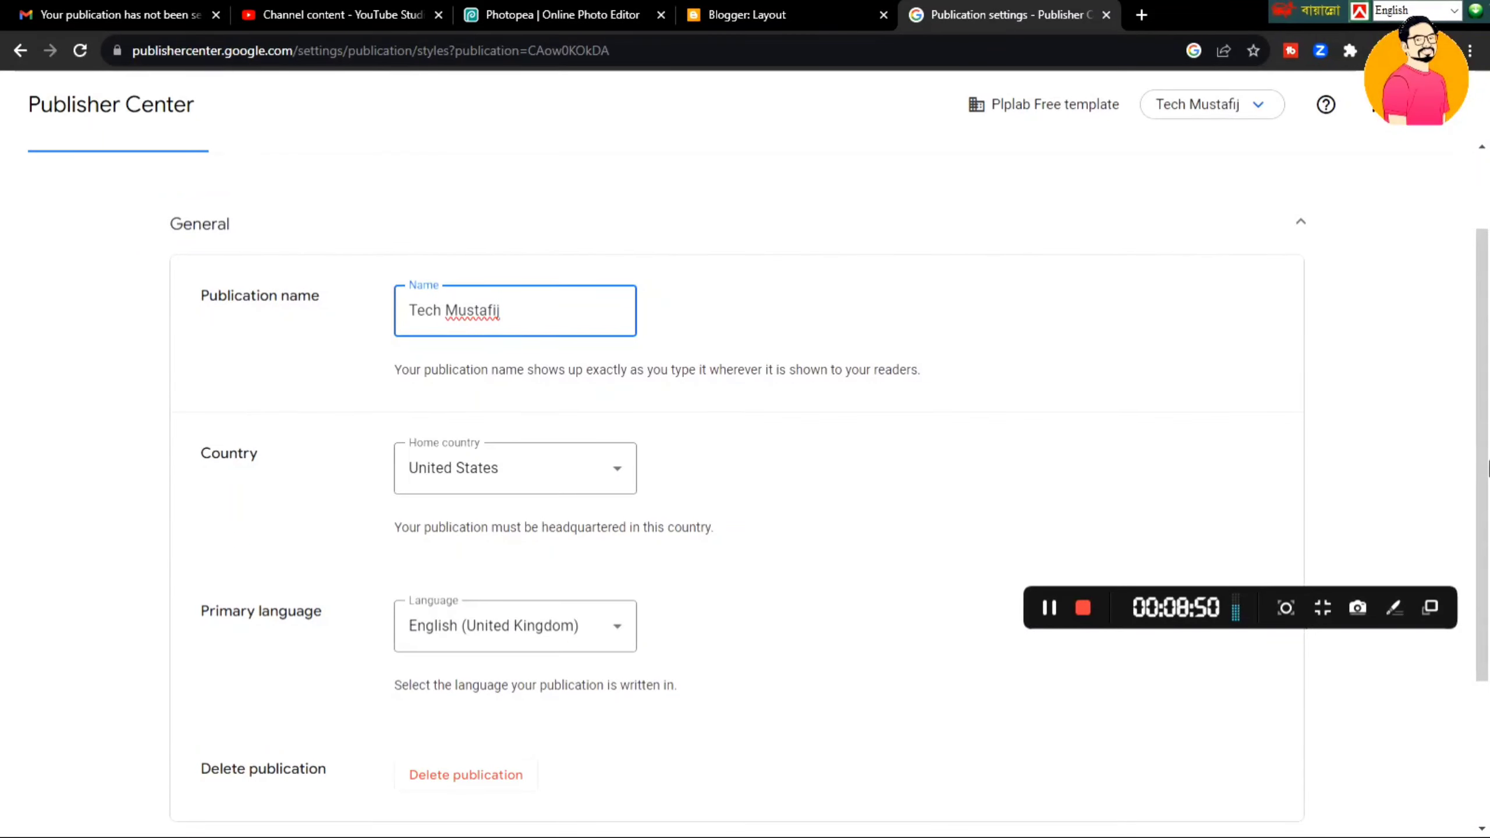
scroll(1484, 411, "up", 2)
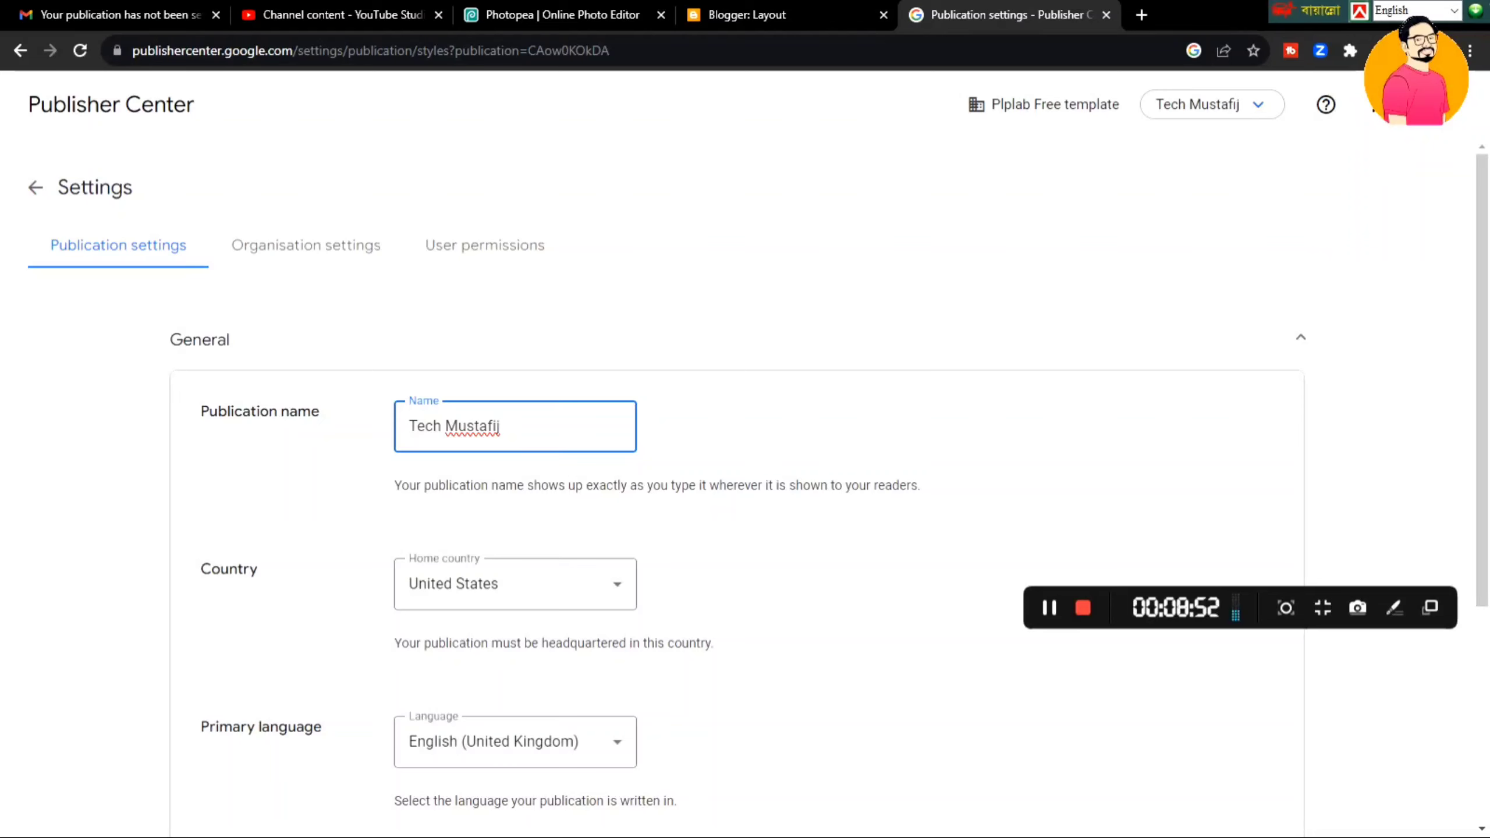
left_click(1267, 121)
left_click(1261, 148)
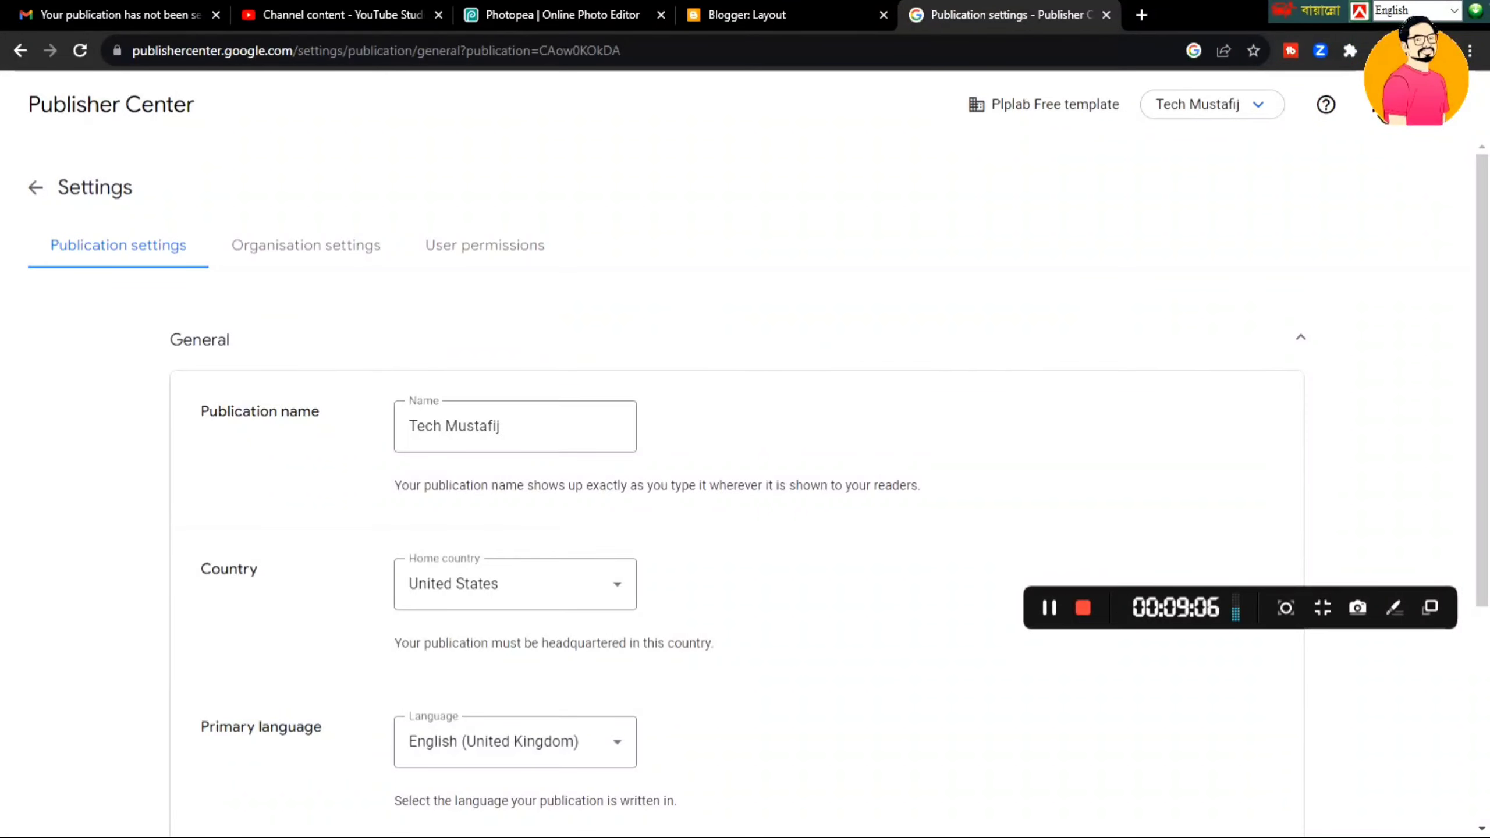
- Go to Google News from the tools grid and start editing its General tab
left_click(1376, 104)
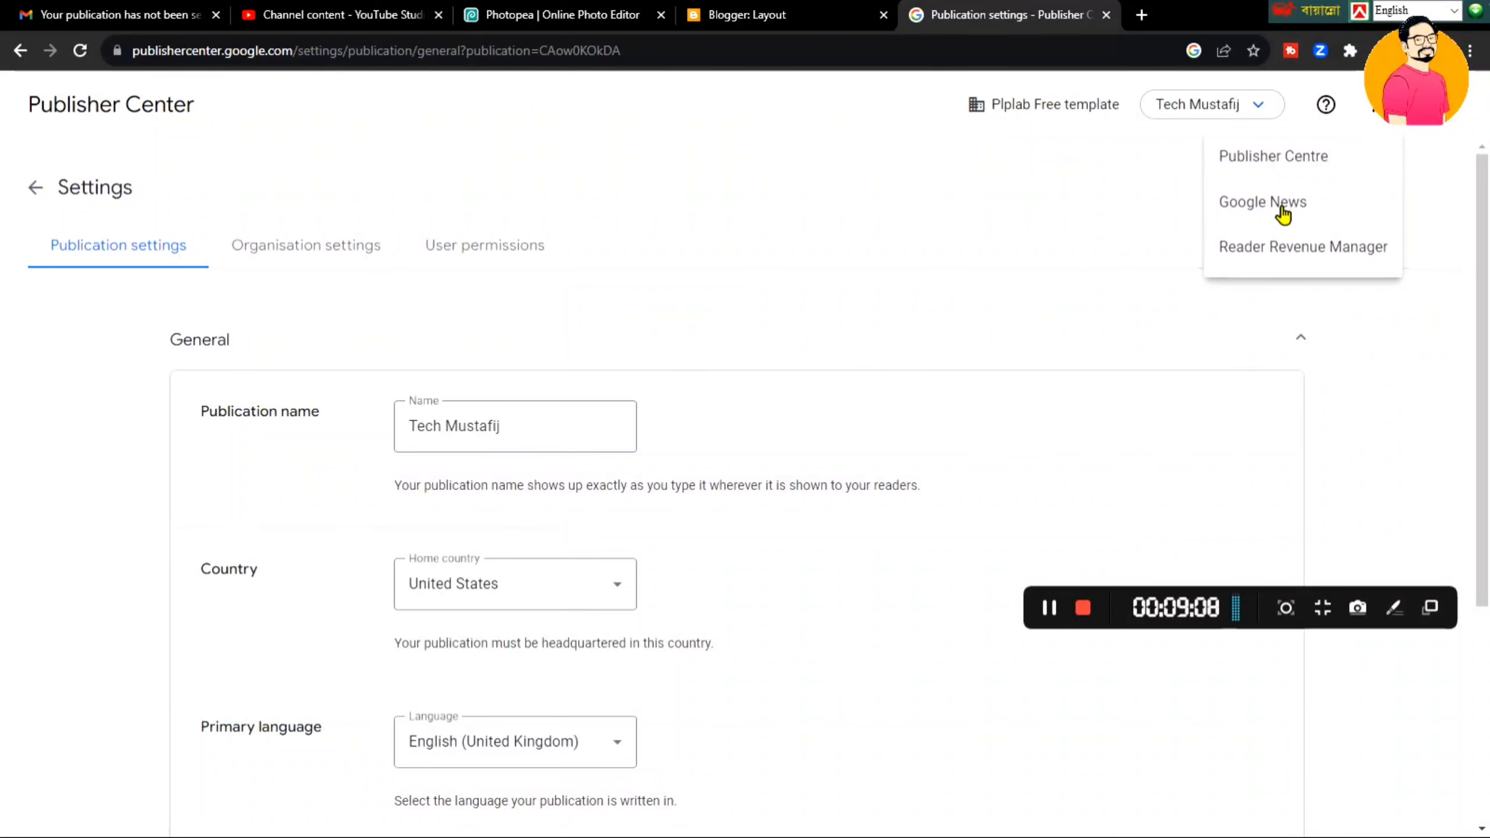
left_click(1283, 213)
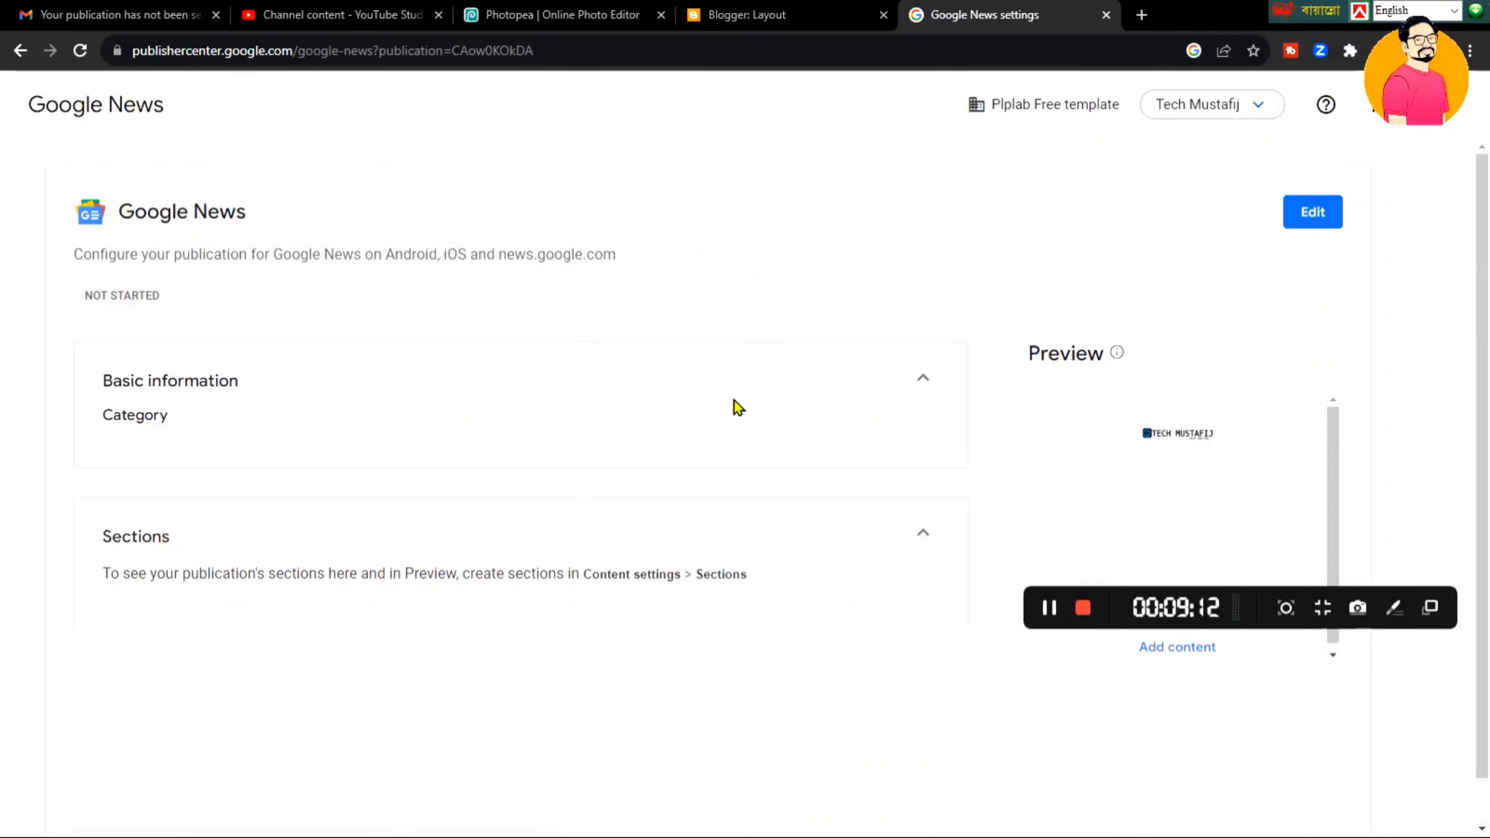
left_click(1329, 212)
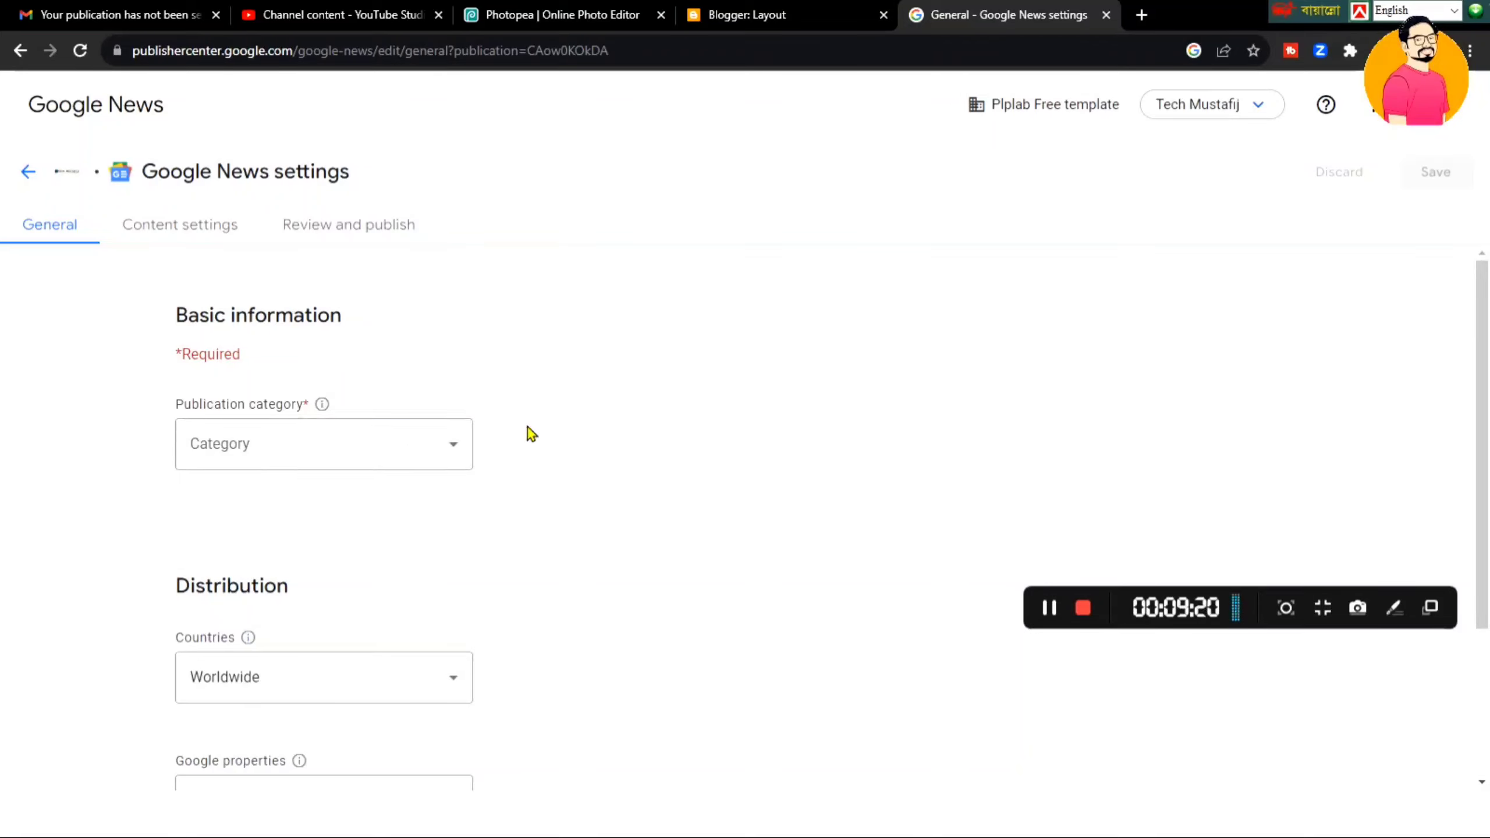
- Browse the publication categories and choose Science & Technology
left_click(401, 458)
mouse_move(448, 502)
left_mouse_down()
mouse_move(455, 682)
mouse_move(449, 492)
mouse_move(465, 546)
mouse_move(453, 700)
mouse_move(452, 508)
mouse_move(448, 702)
mouse_move(450, 475)
left_mouse_up()
left_click(599, 447)
left_click(461, 452)
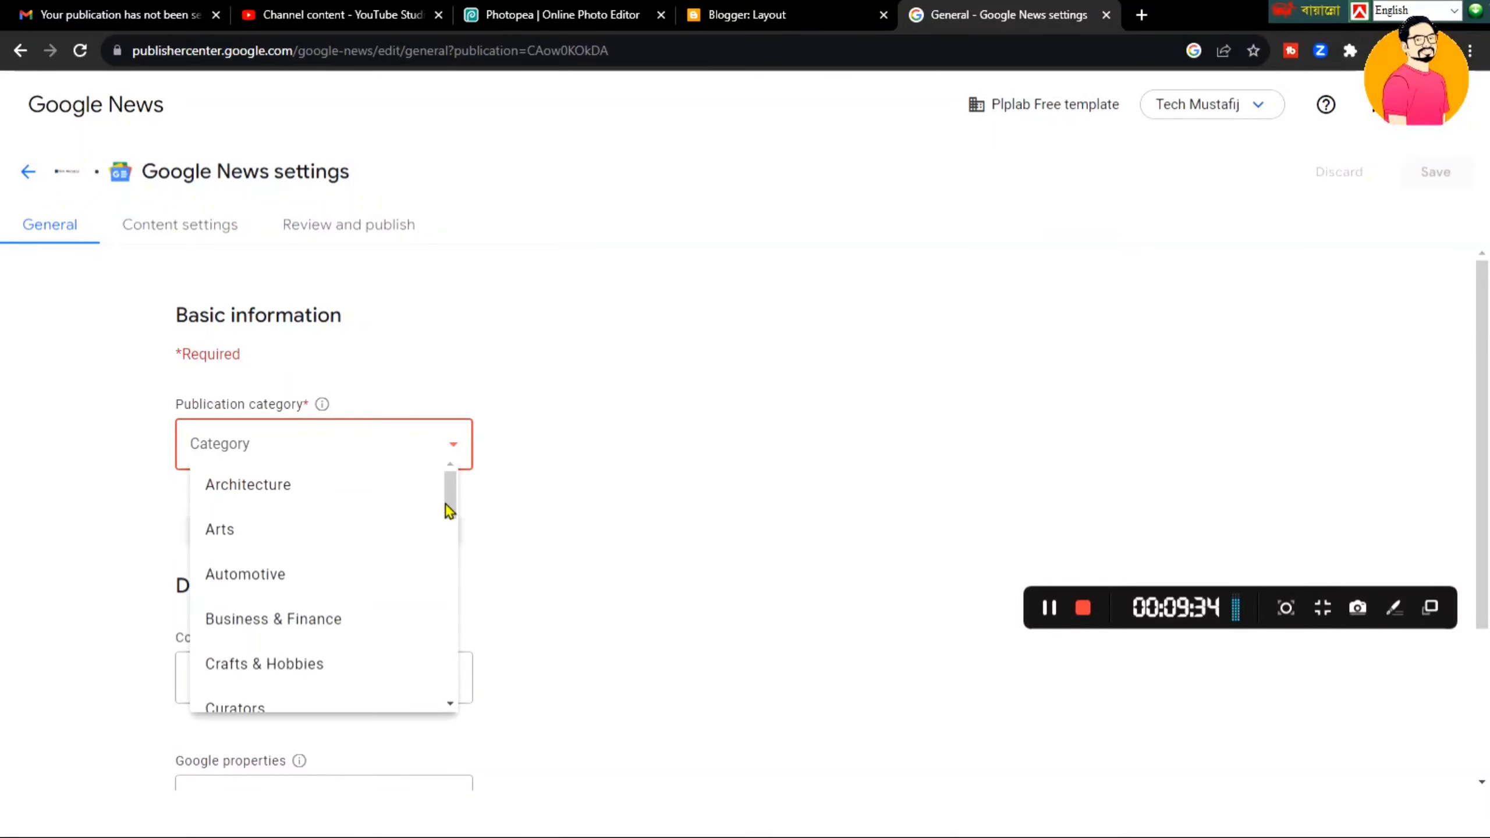
mouse_move(458, 511)
left_mouse_down()
mouse_move(459, 715)
mouse_move(459, 476)
mouse_move(455, 696)
mouse_move(453, 508)
left_mouse_up()
left_click(564, 479)
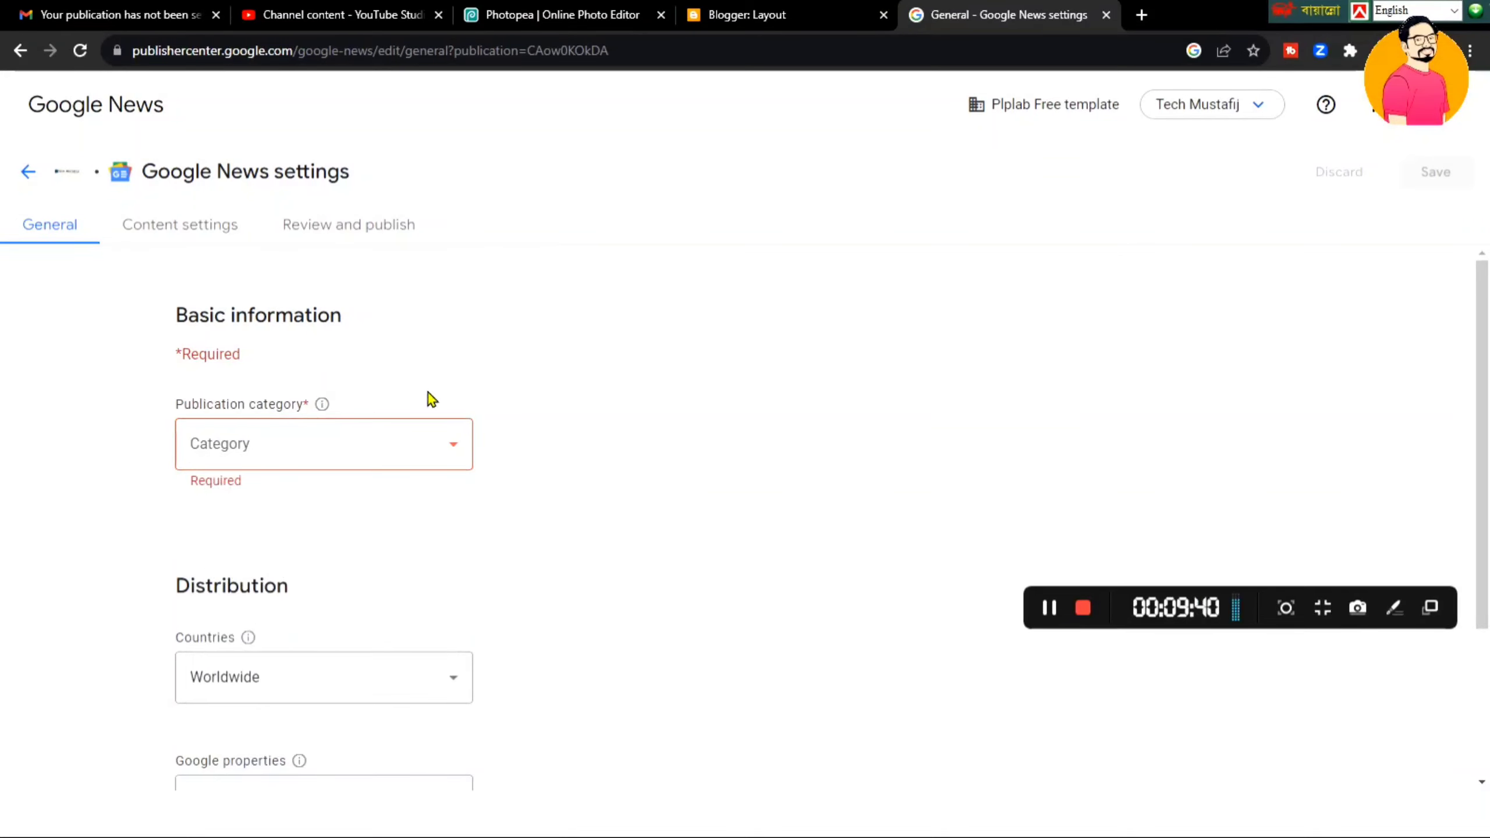
left_click(435, 443)
left_click_drag(452, 506, 456, 650)
left_click(467, 472)
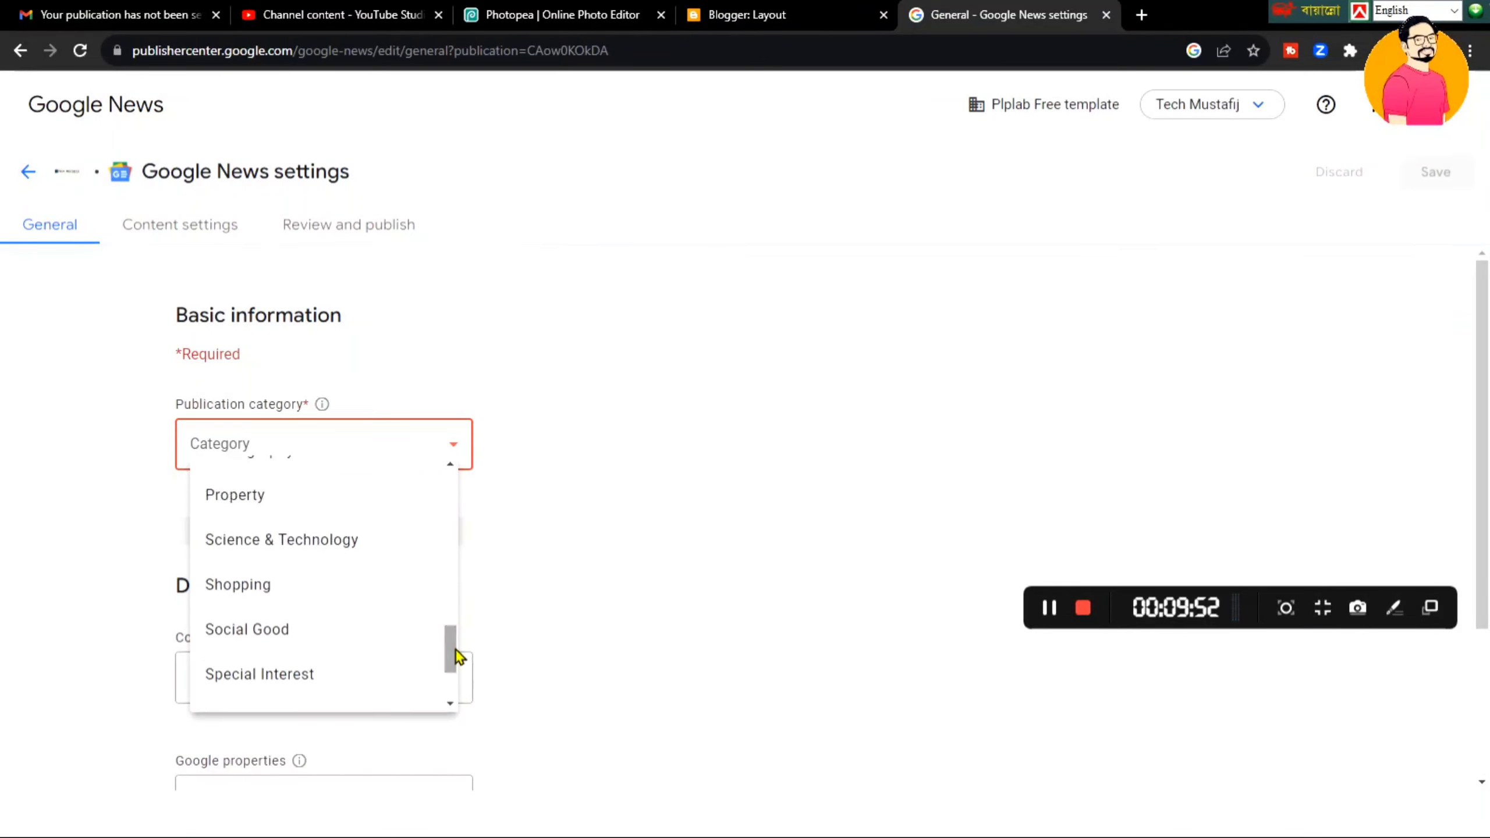
left_click(329, 544)
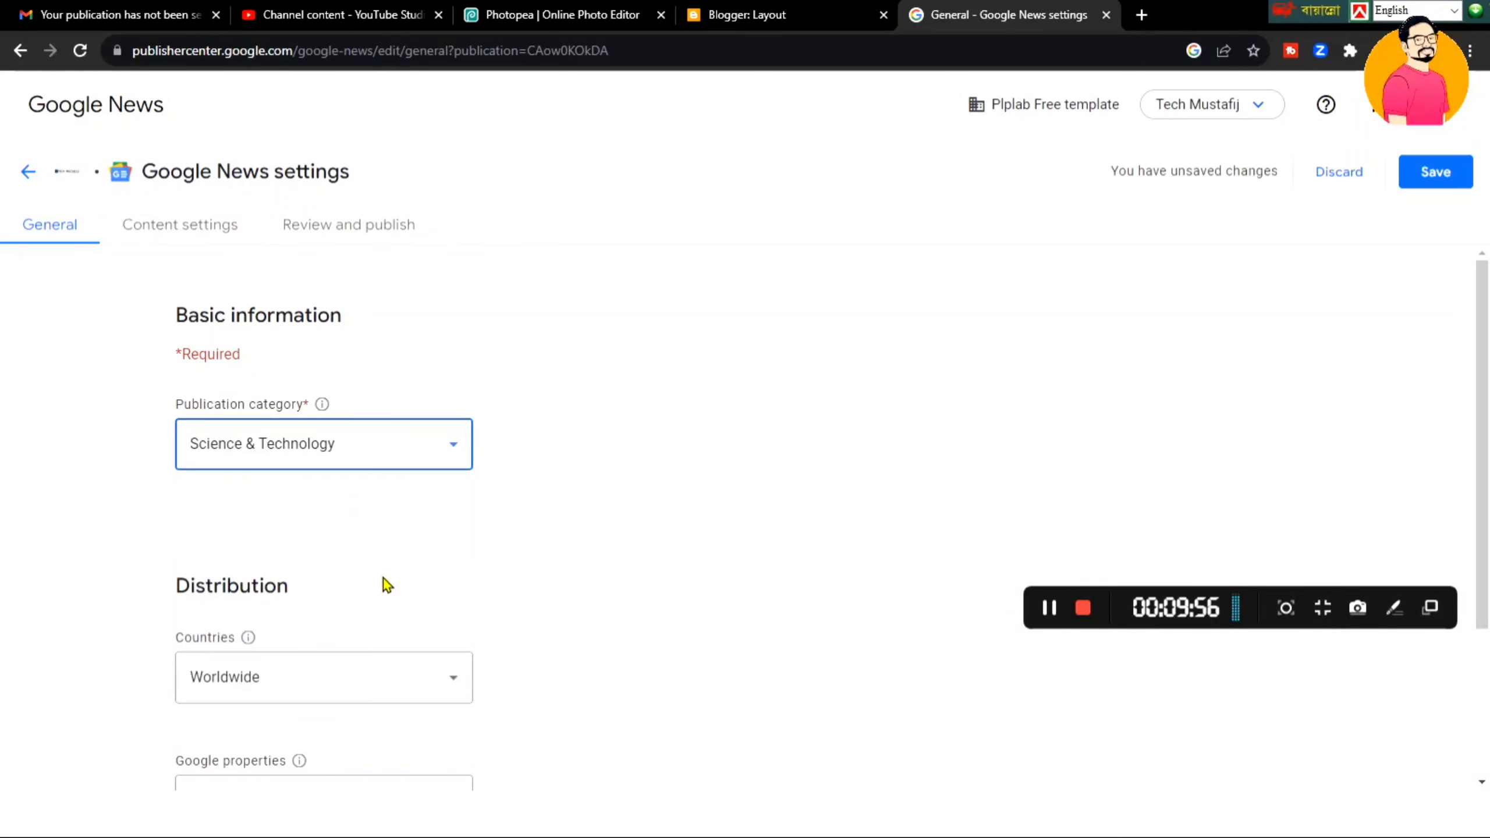
- Confirm Science & Technology stays selected and save the Google News general settings
left_click(433, 441)
left_click_drag(456, 622, 461, 761)
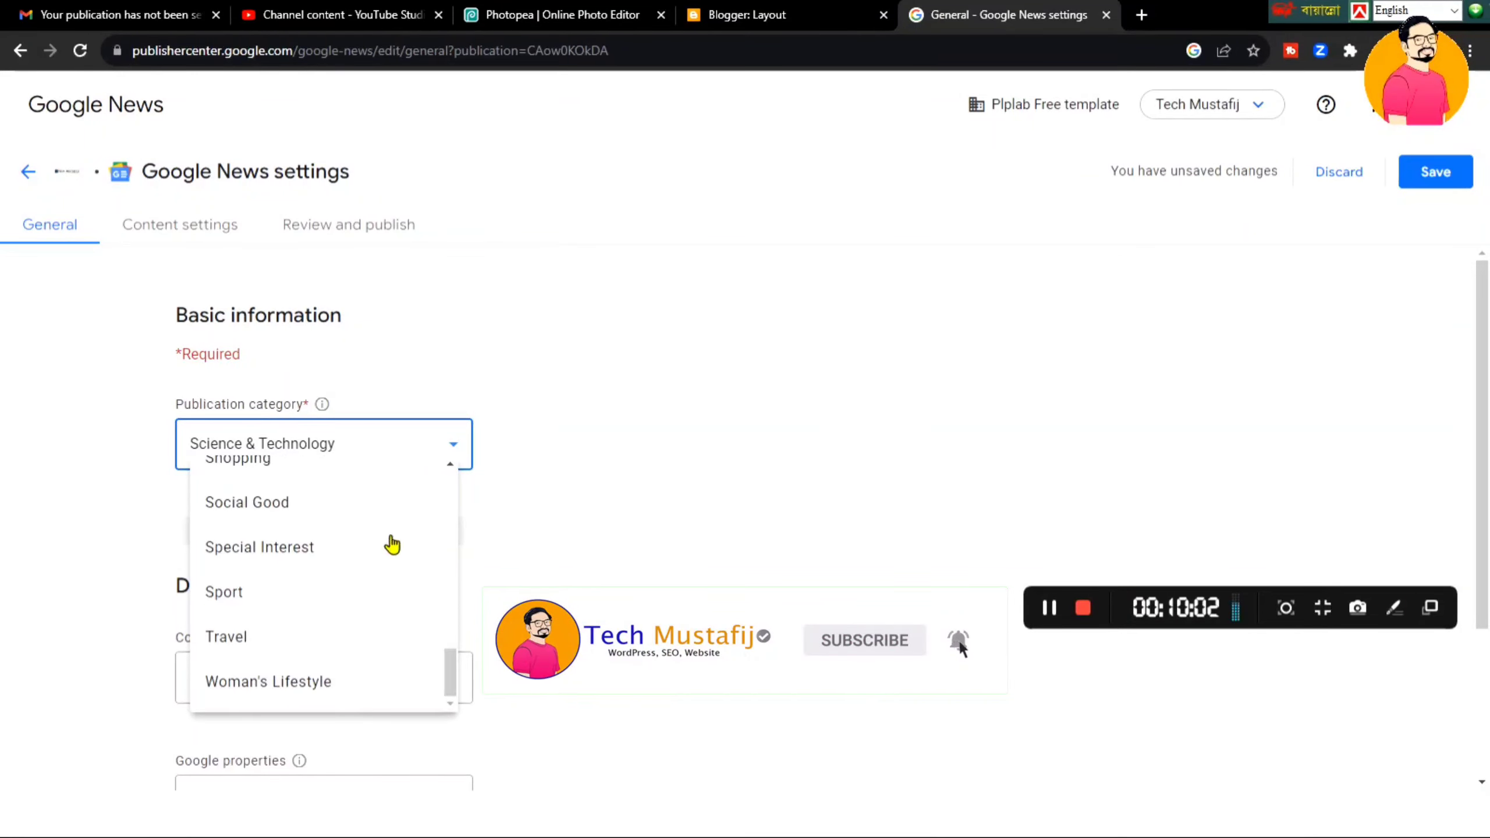
left_click(562, 486)
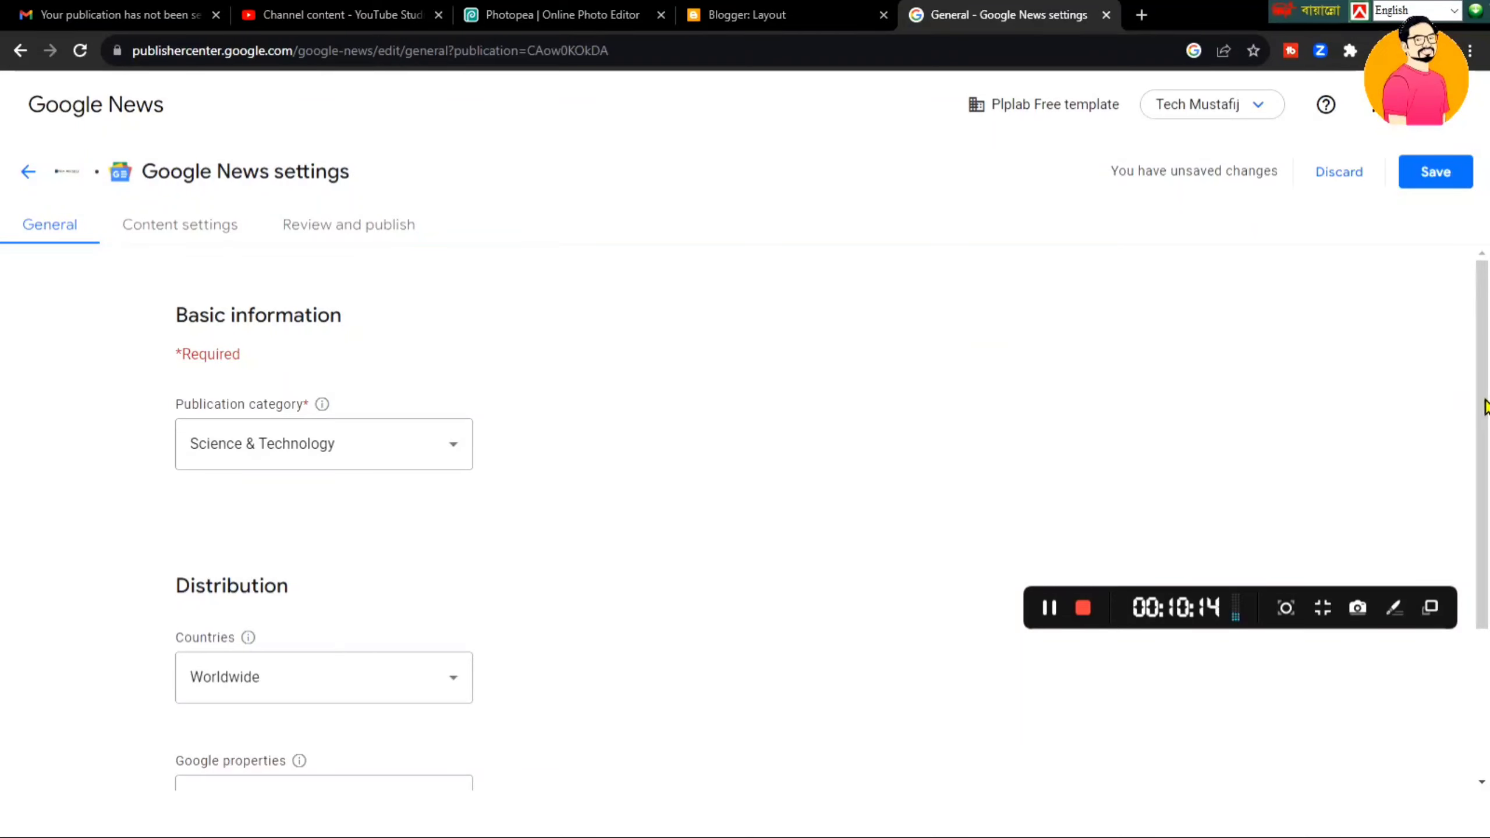
left_click_drag(1474, 385, 1485, 524)
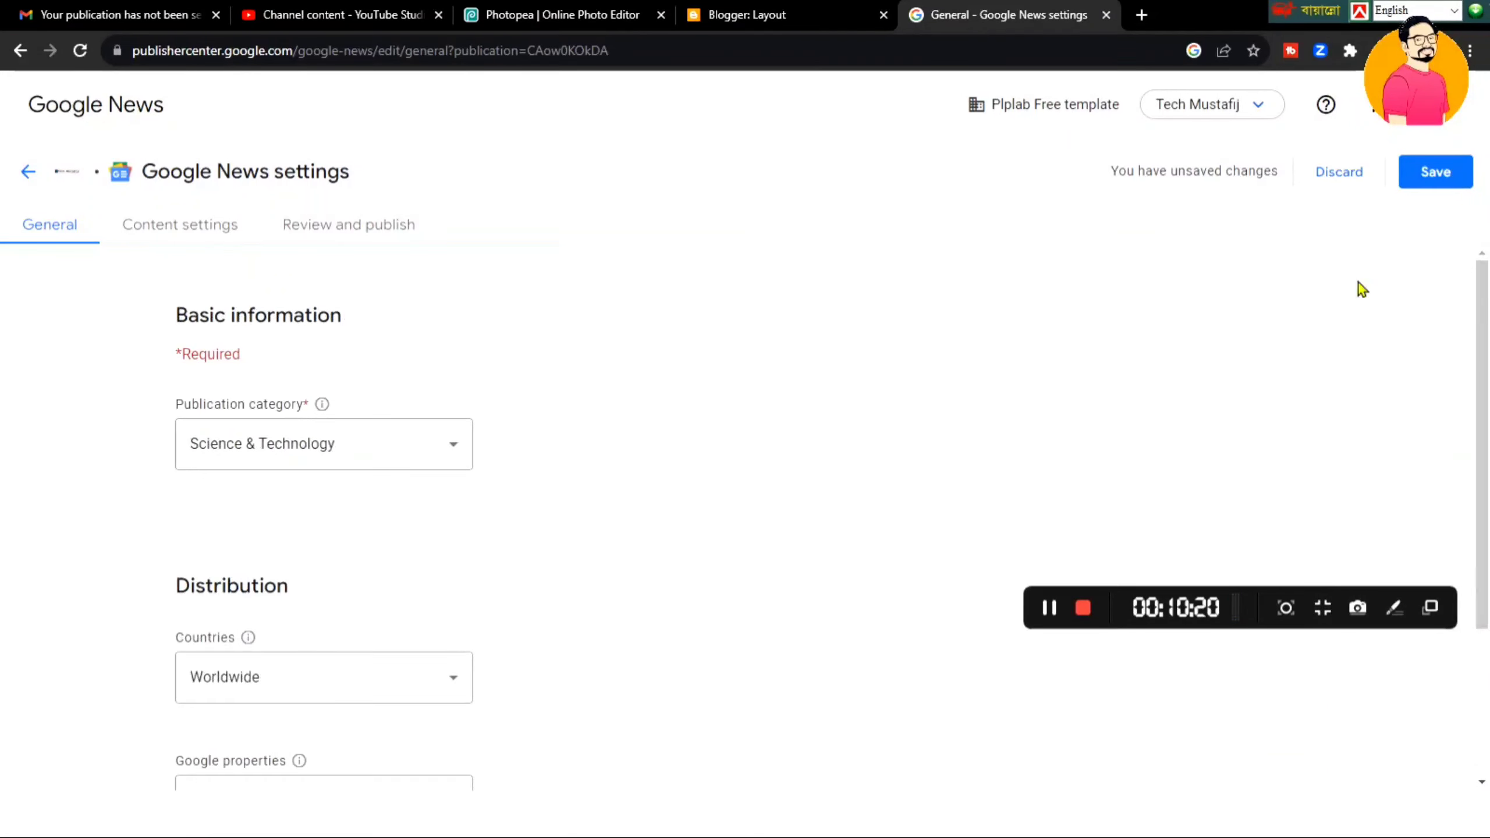
left_click(1439, 178)
left_click_drag(1481, 309, 1481, 492)
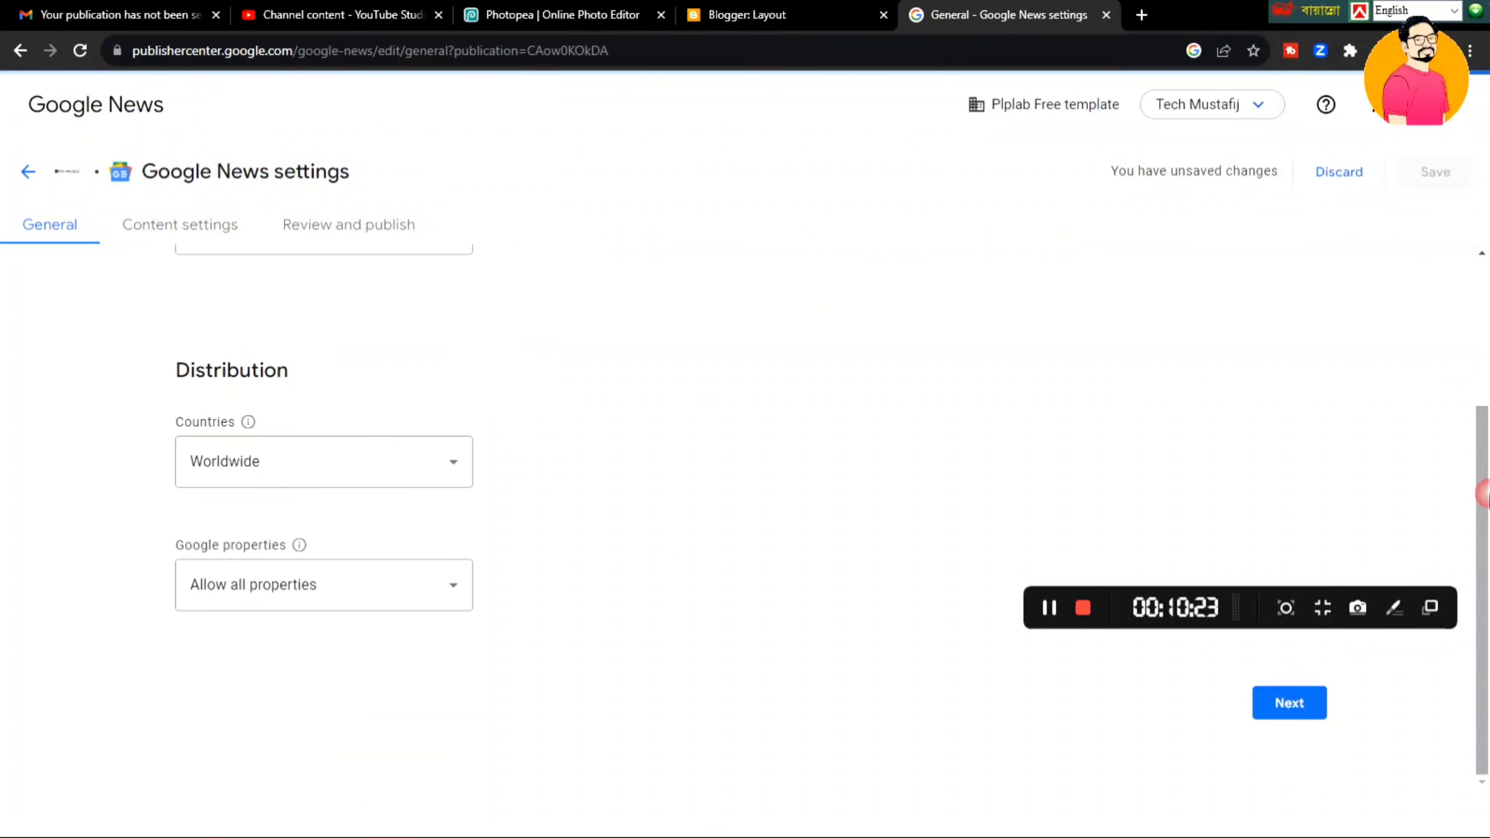
- Move on to the Google News content settings
left_click(1293, 704)
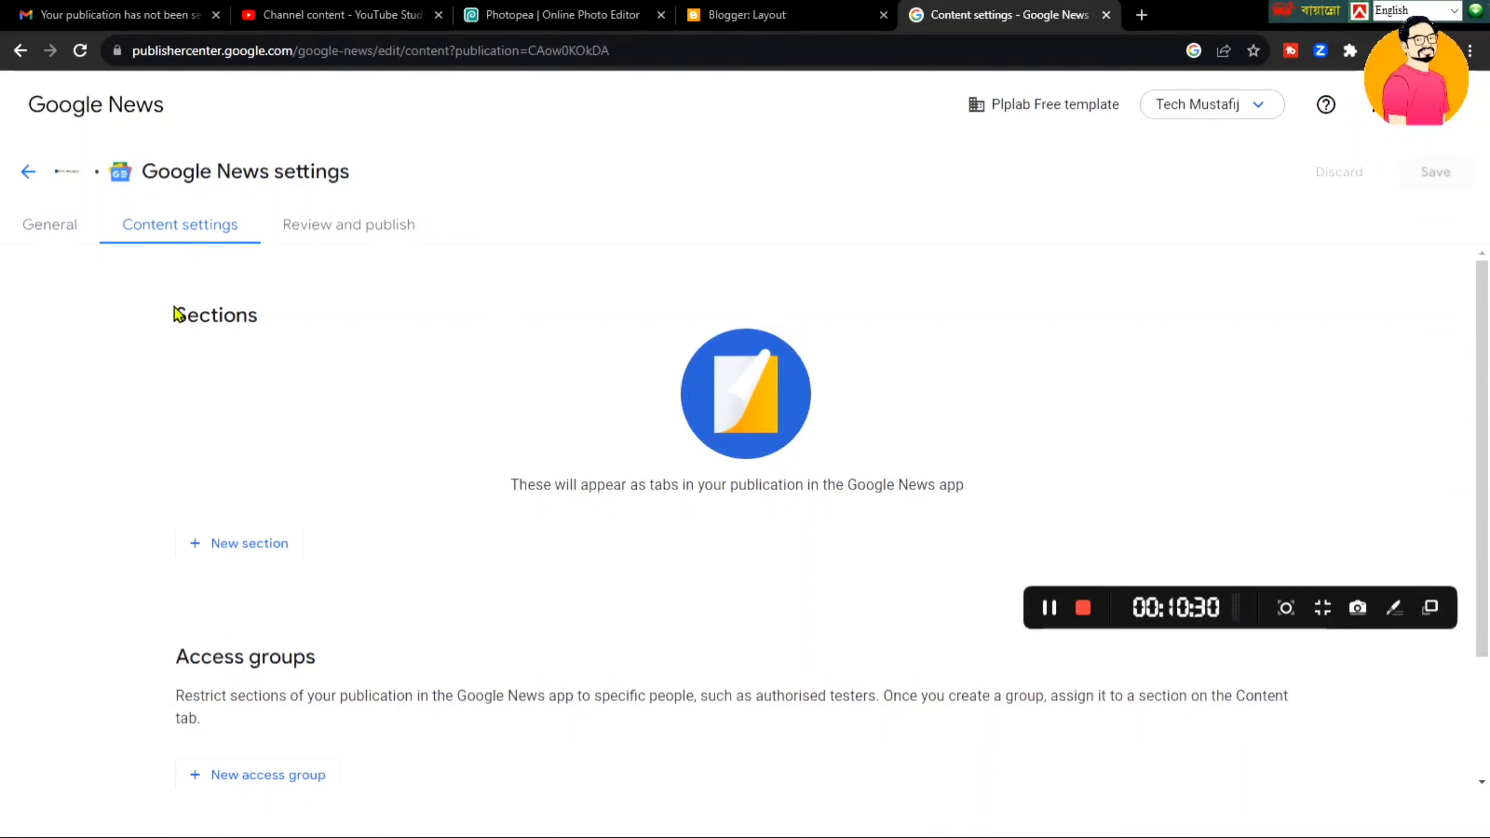
left_click_drag(176, 309, 319, 314)
left_click(320, 382)
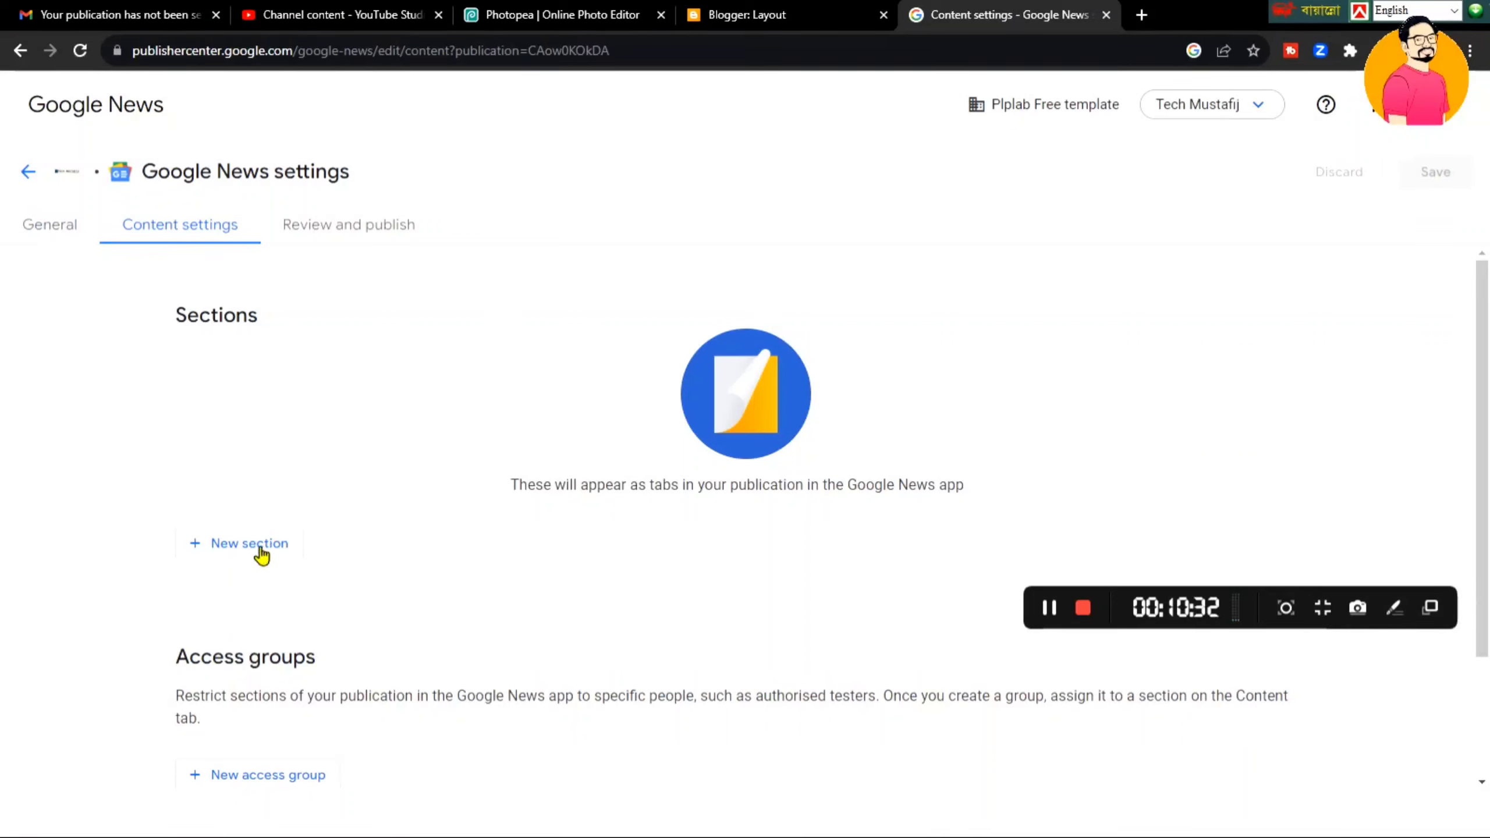
- Add a new Feed section, focus its title field, then switch to the Blogger tab
left_click(207, 547)
left_click(238, 591)
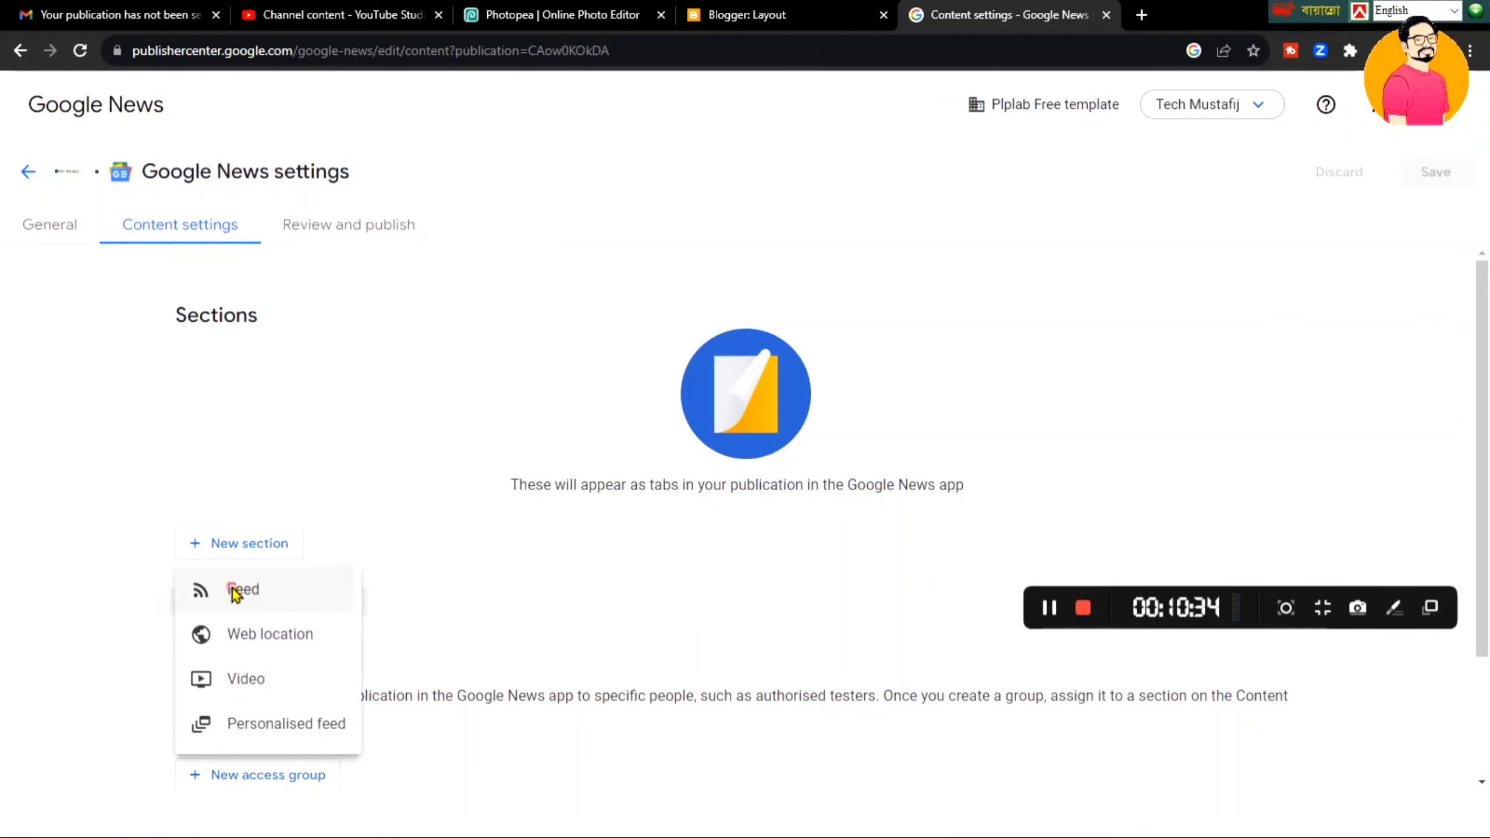
left_click(663, 351)
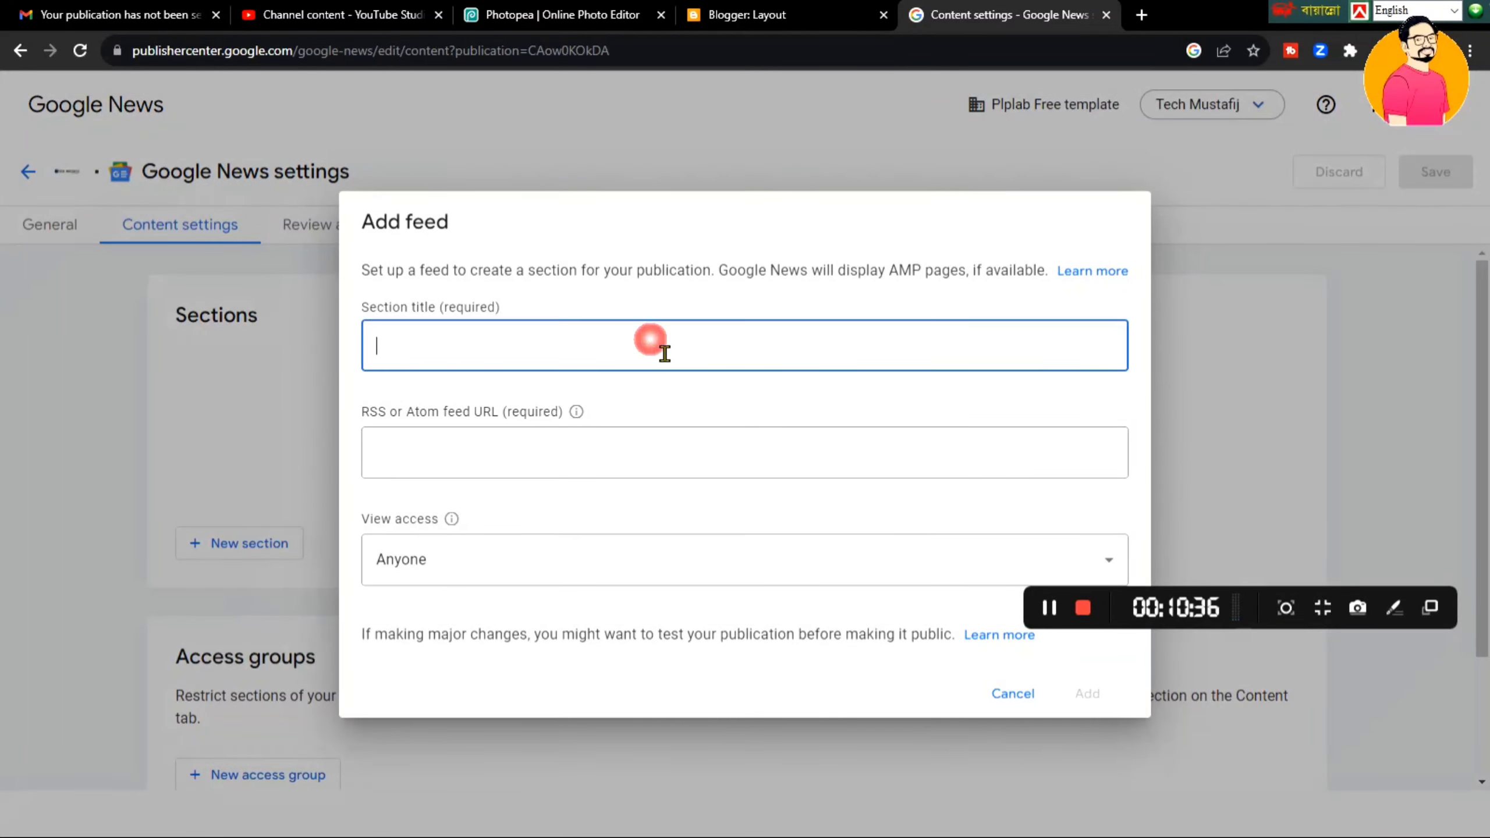
left_click(810, 4)
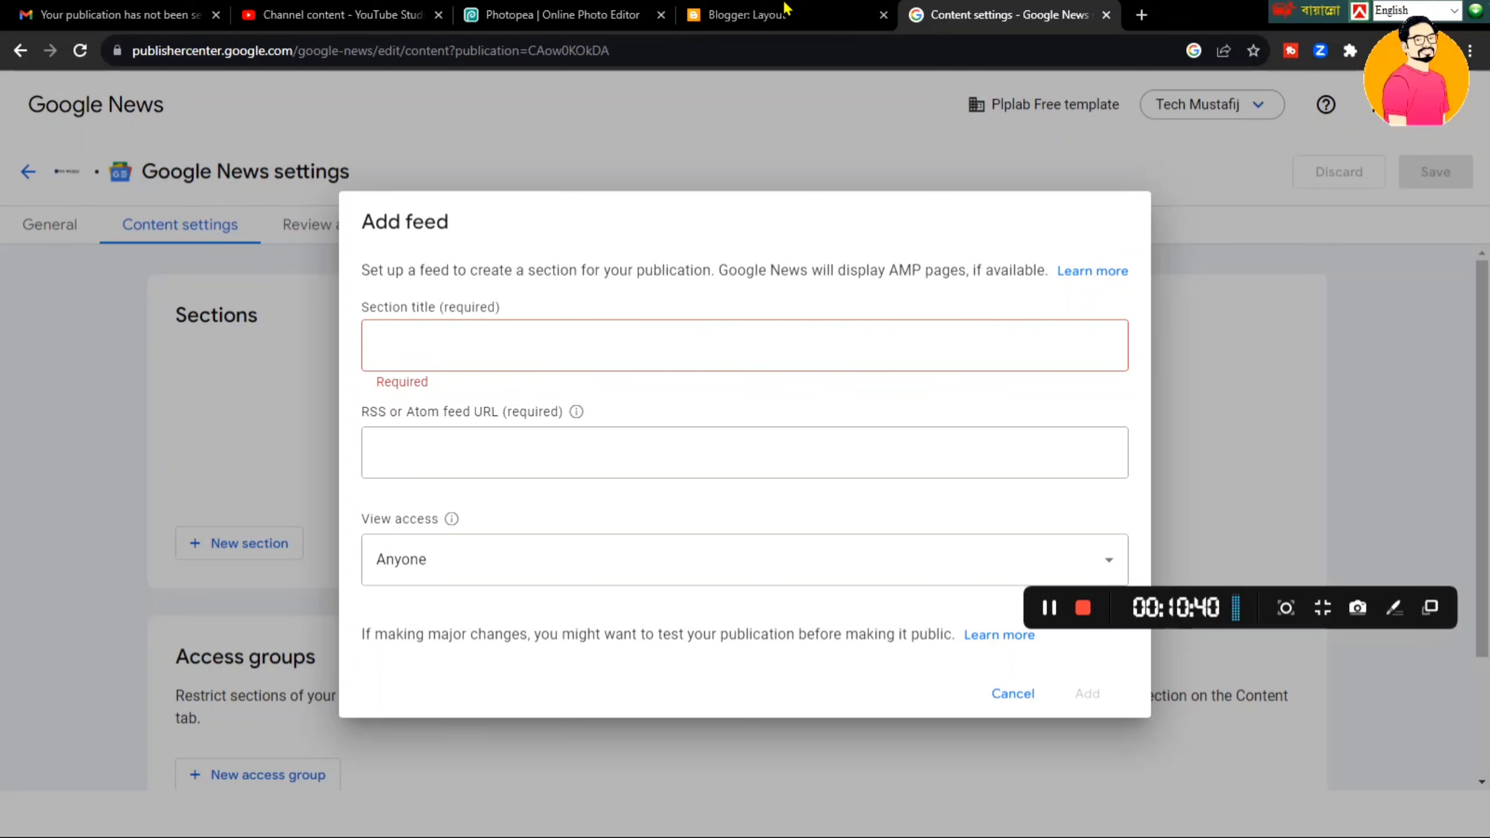
left_click(787, 8)
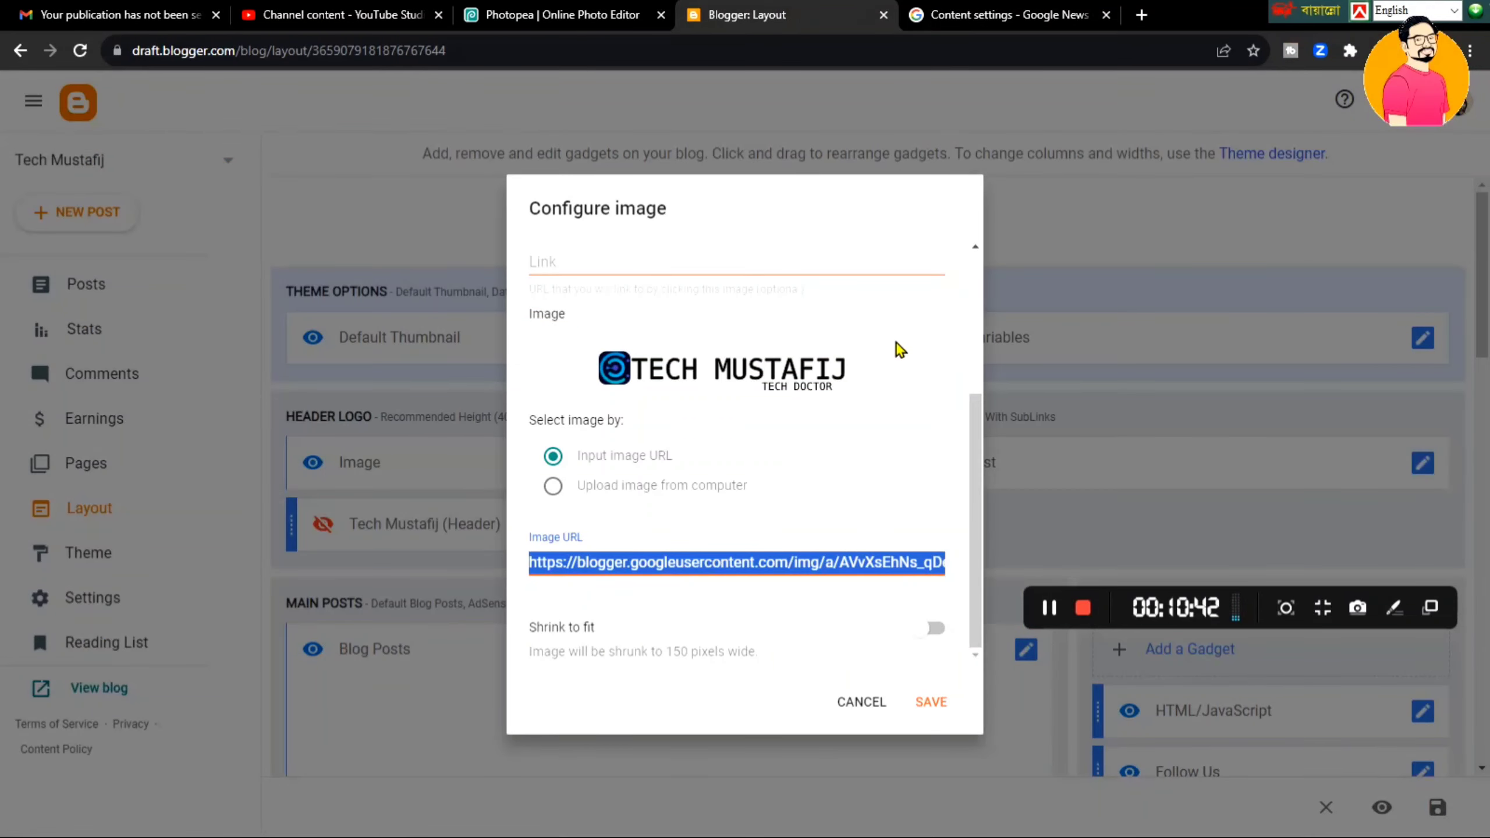
- Copy the blog title 'Tech Mustafij' from Blogger's settings for the Add feed section title
left_click(861, 702)
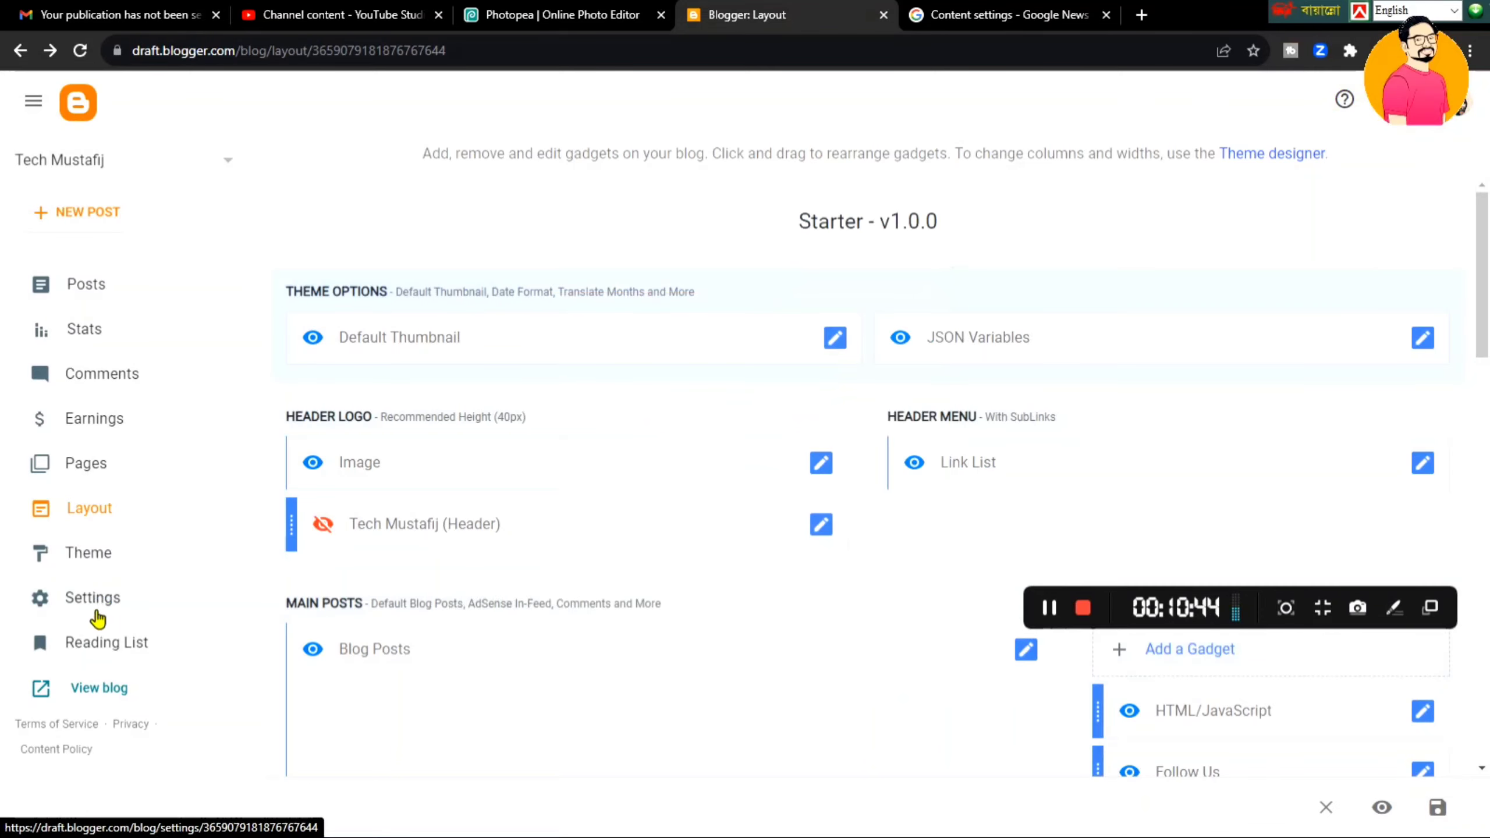
left_click(96, 614)
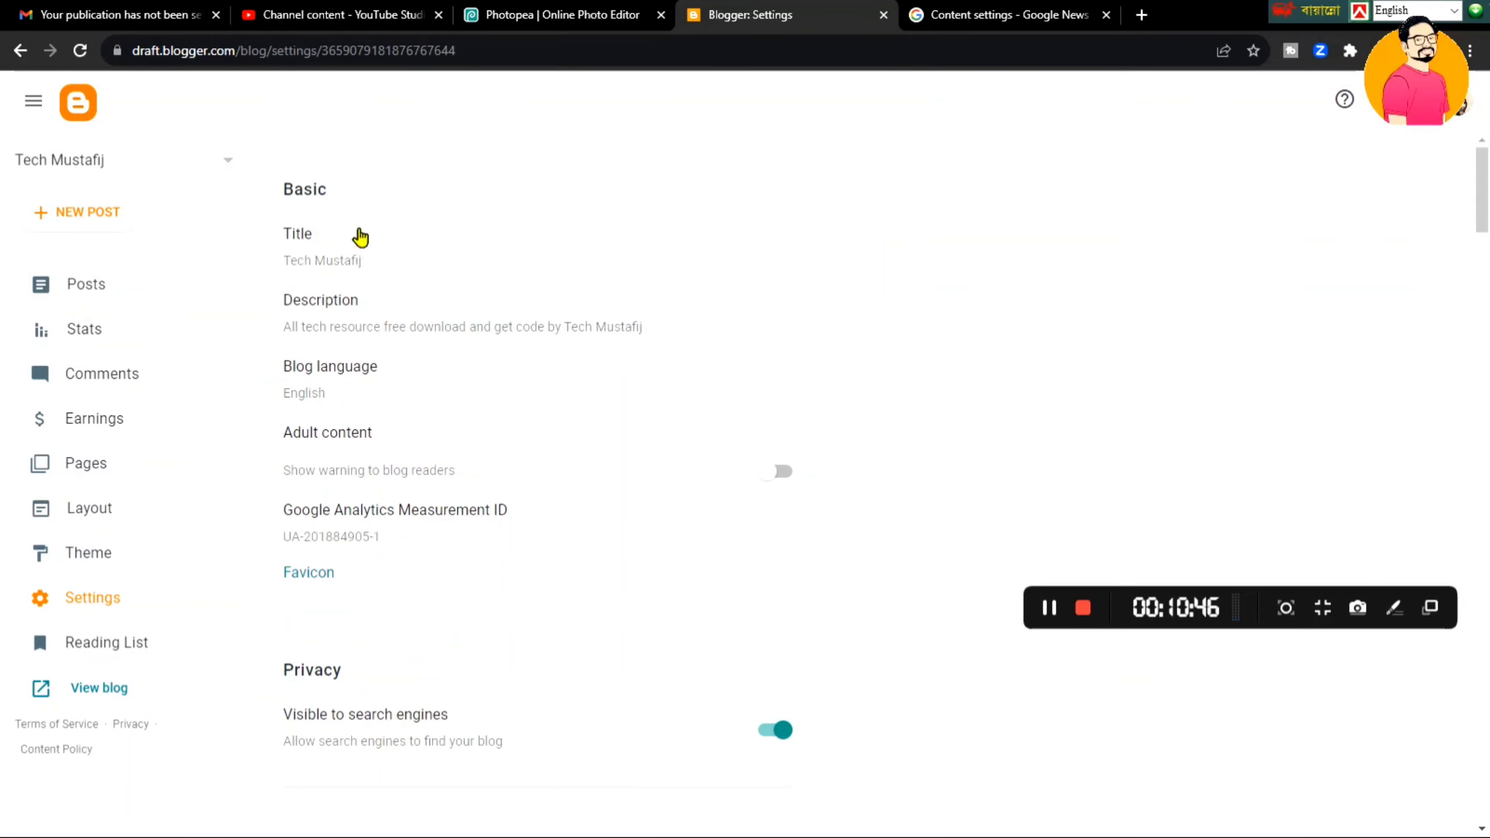
left_click(359, 237)
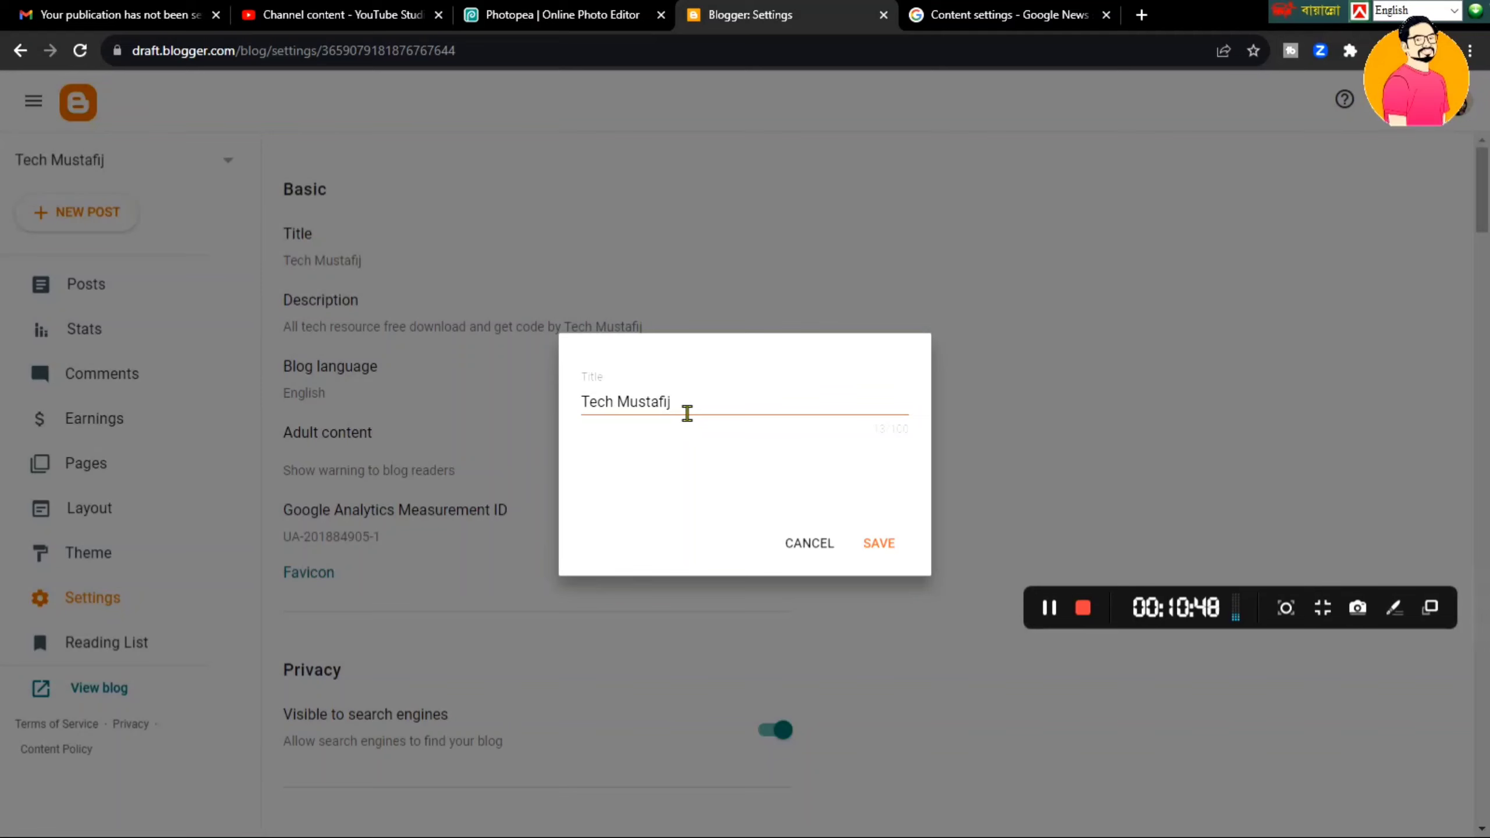
key("ctrl+a")
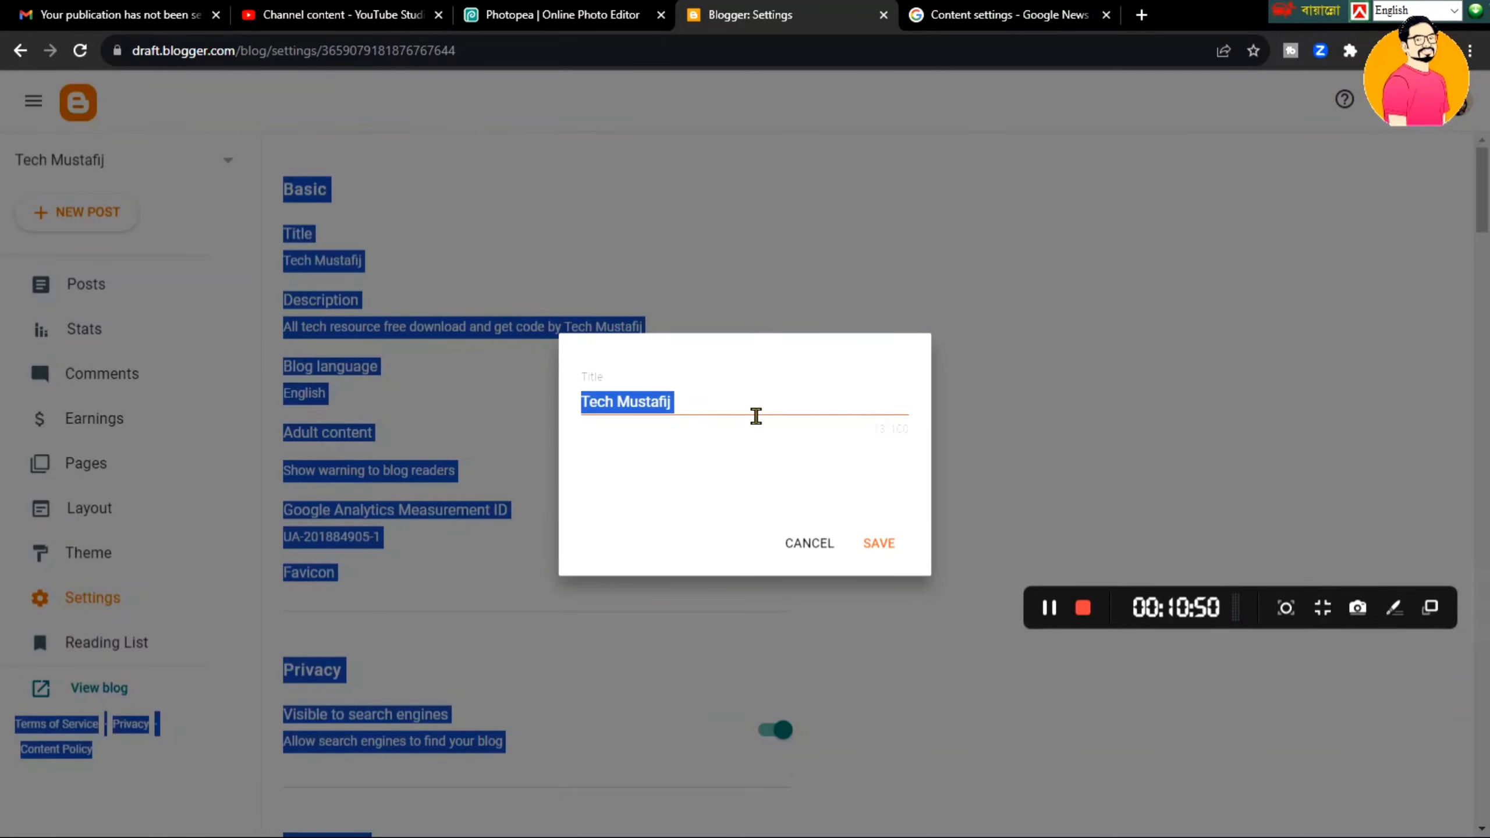
triple_click(756, 415)
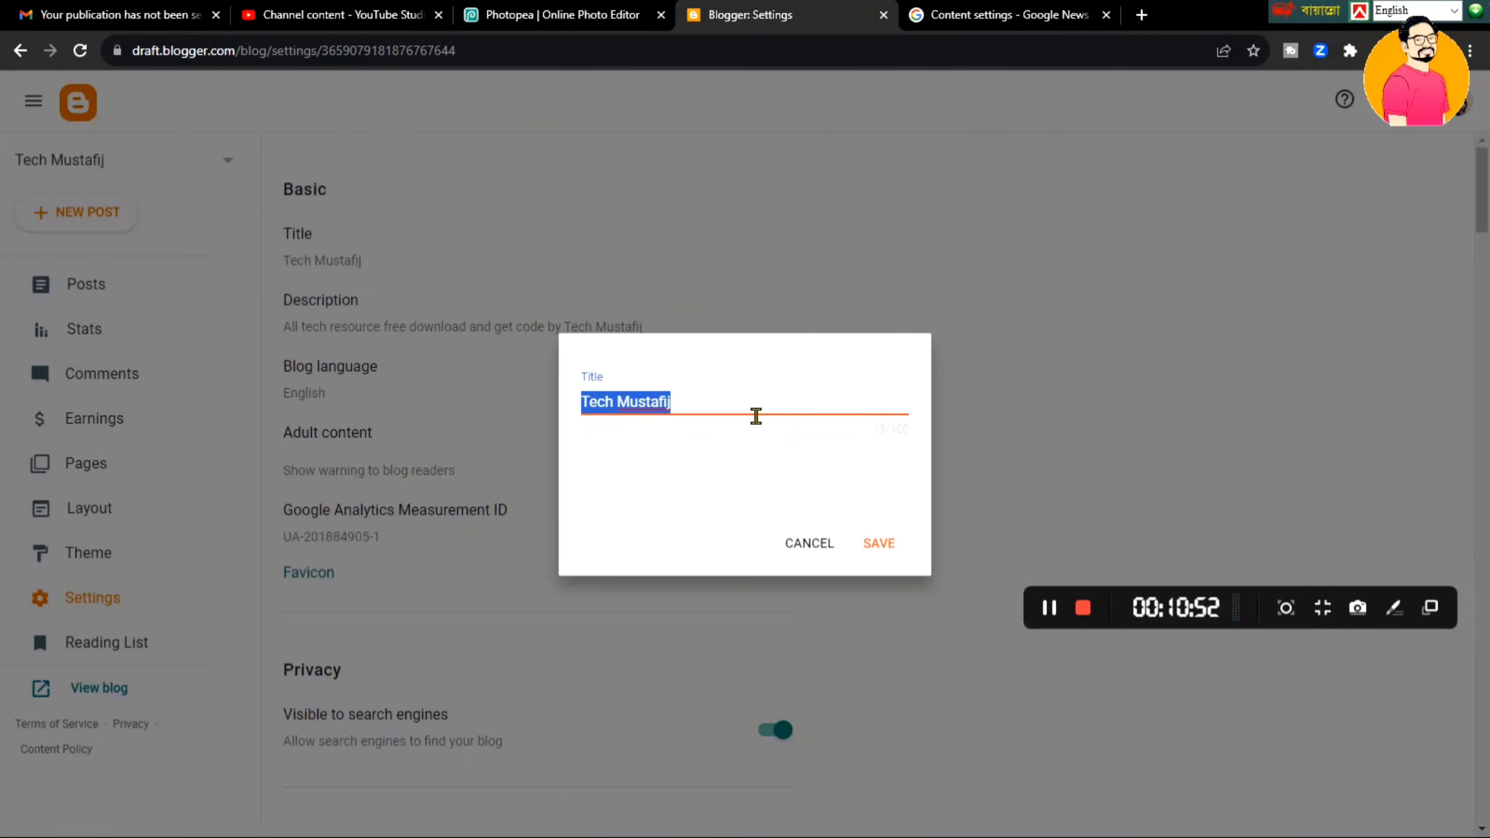
key("ctrl+Tab")
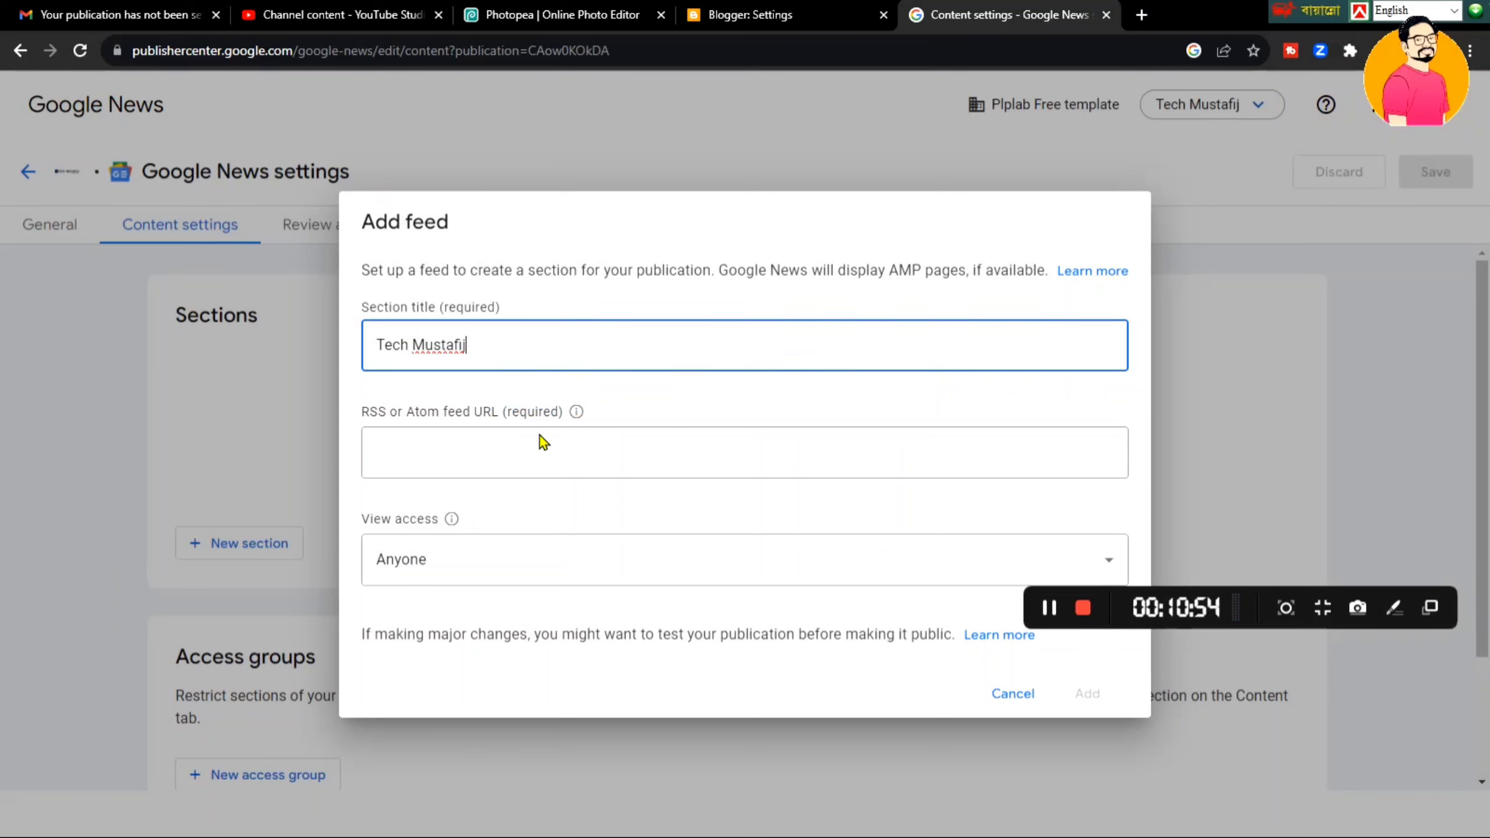
- Move on to the RSS or Atom feed URL field of the Add feed form
left_click(549, 466)
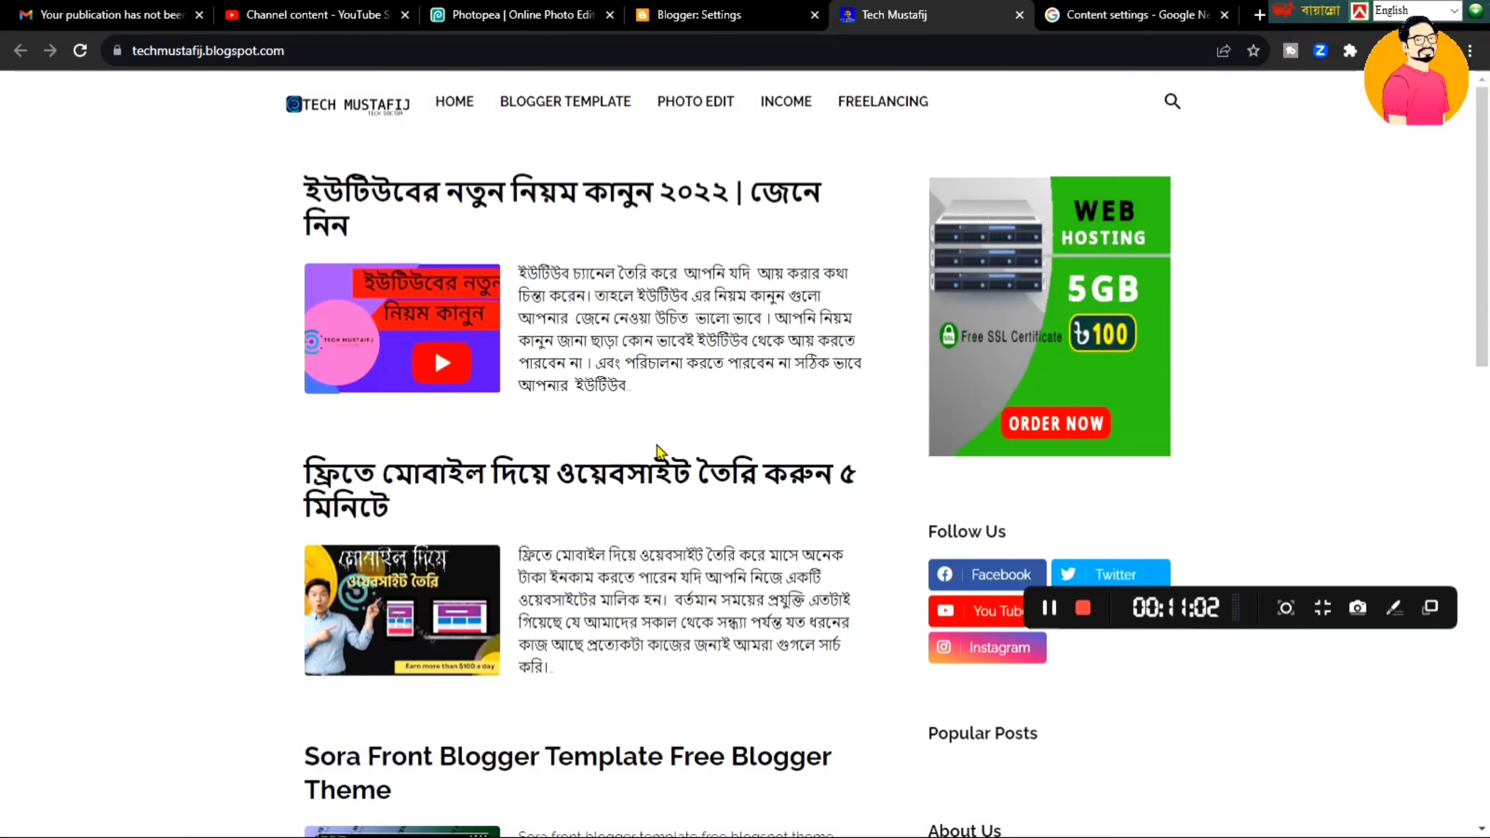
- In the blog homepage's page source, search 'rss' and copy the line-39 feed URL
right_click(1223, 283)
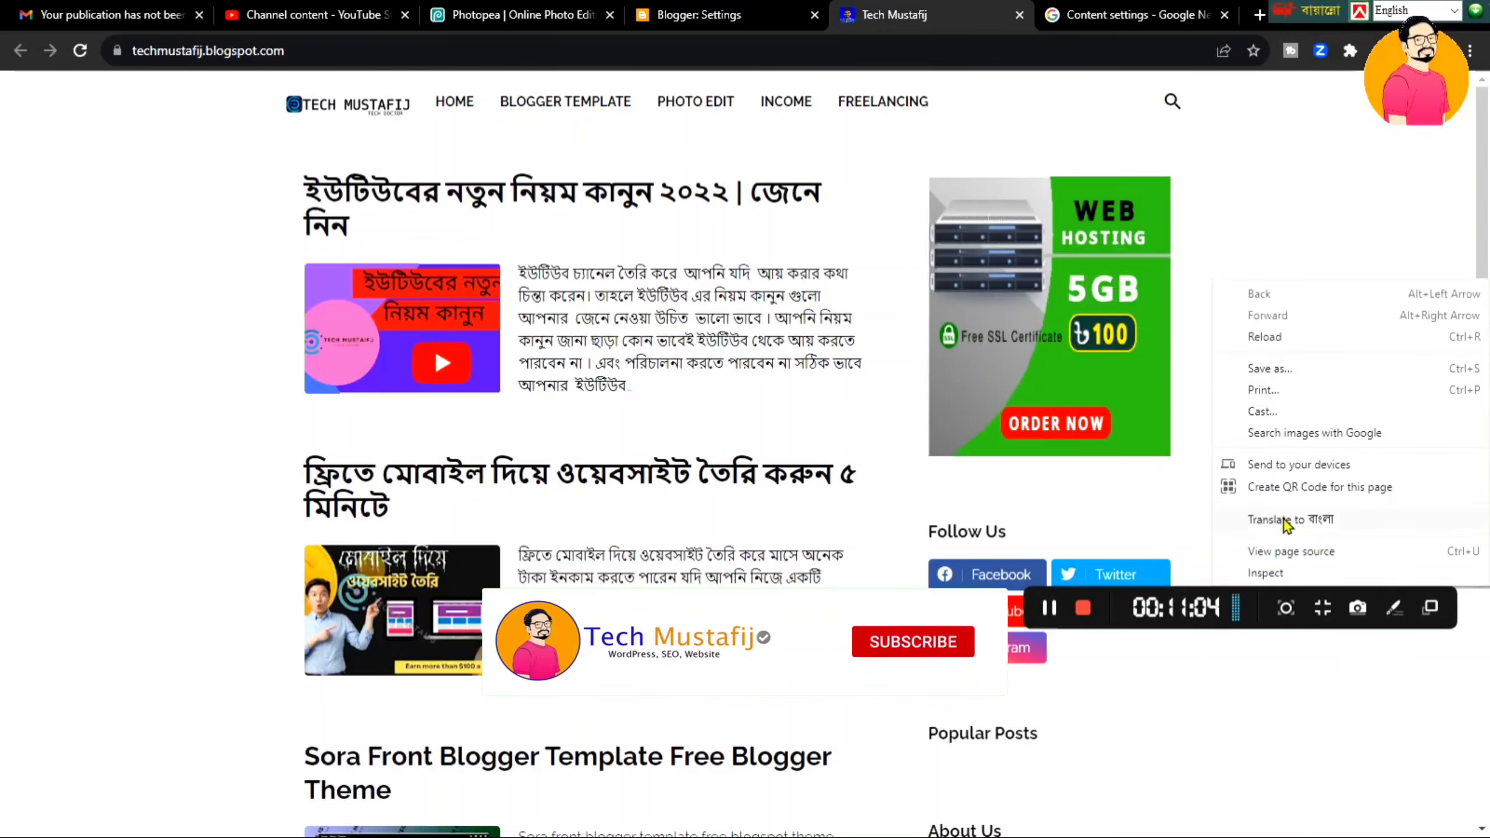
left_click(1293, 551)
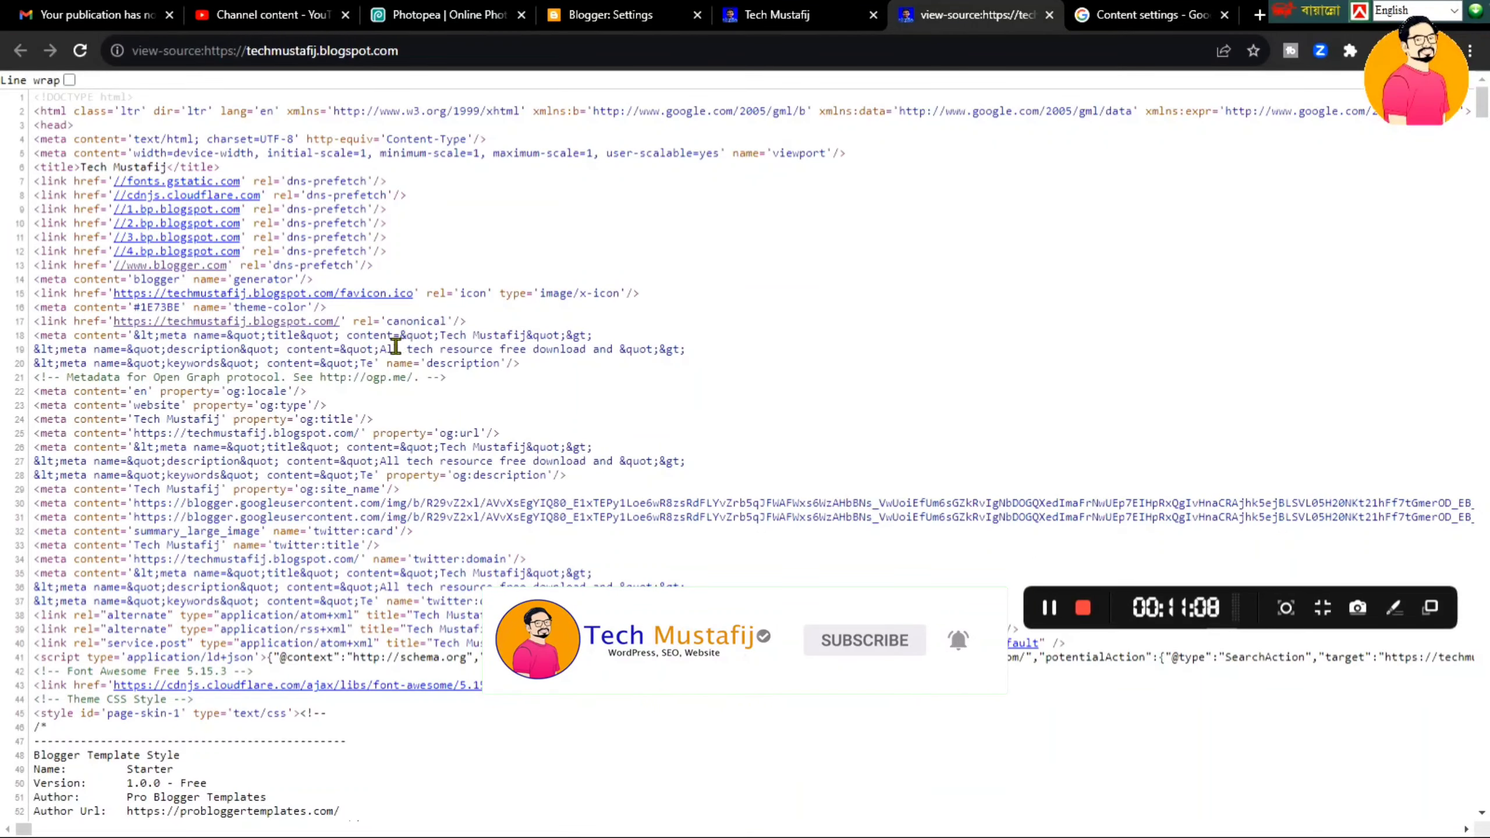
key("ctrl+f")
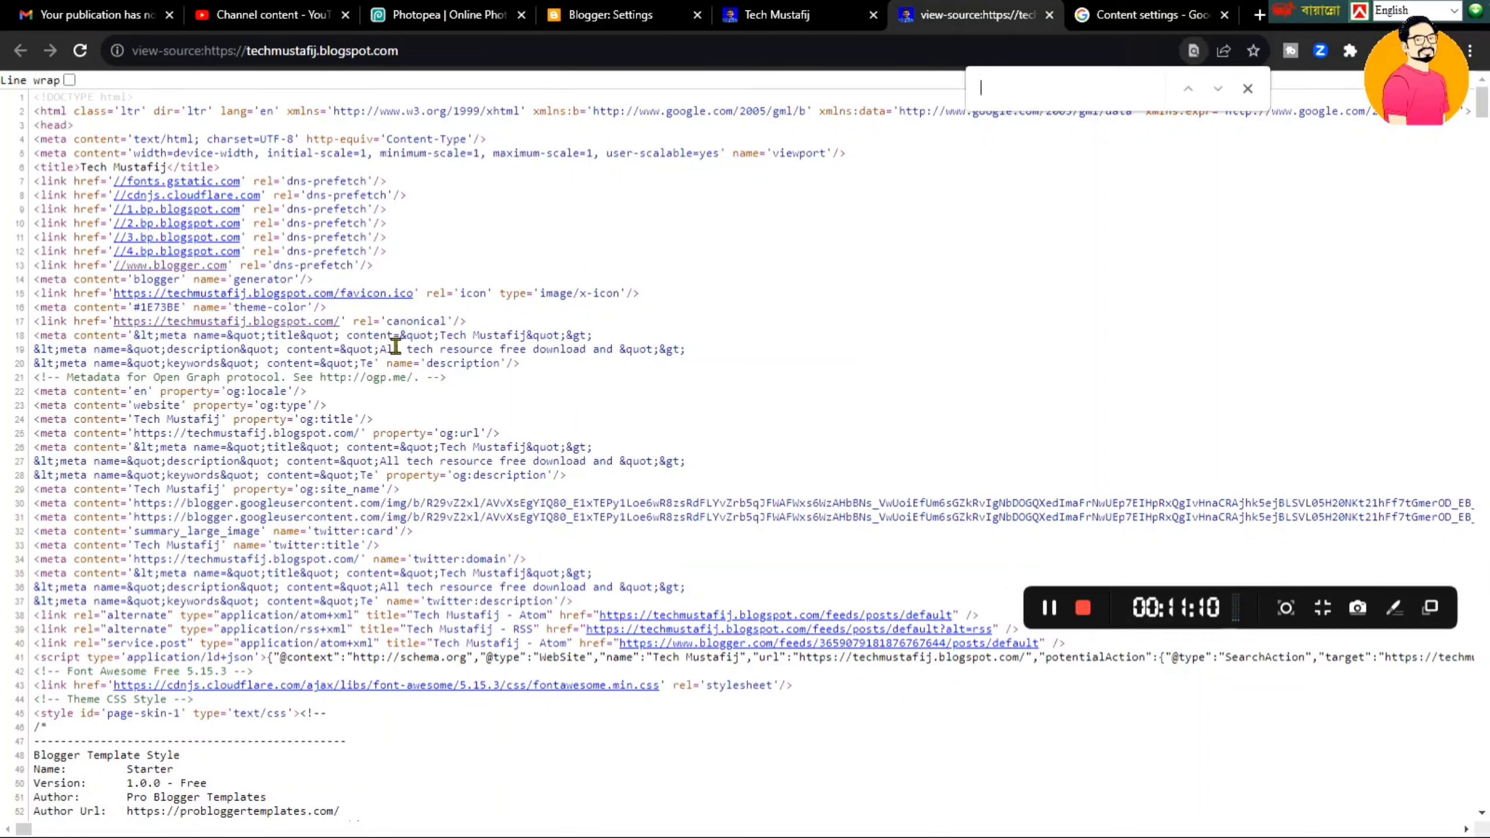
type("rss")
key("Return")
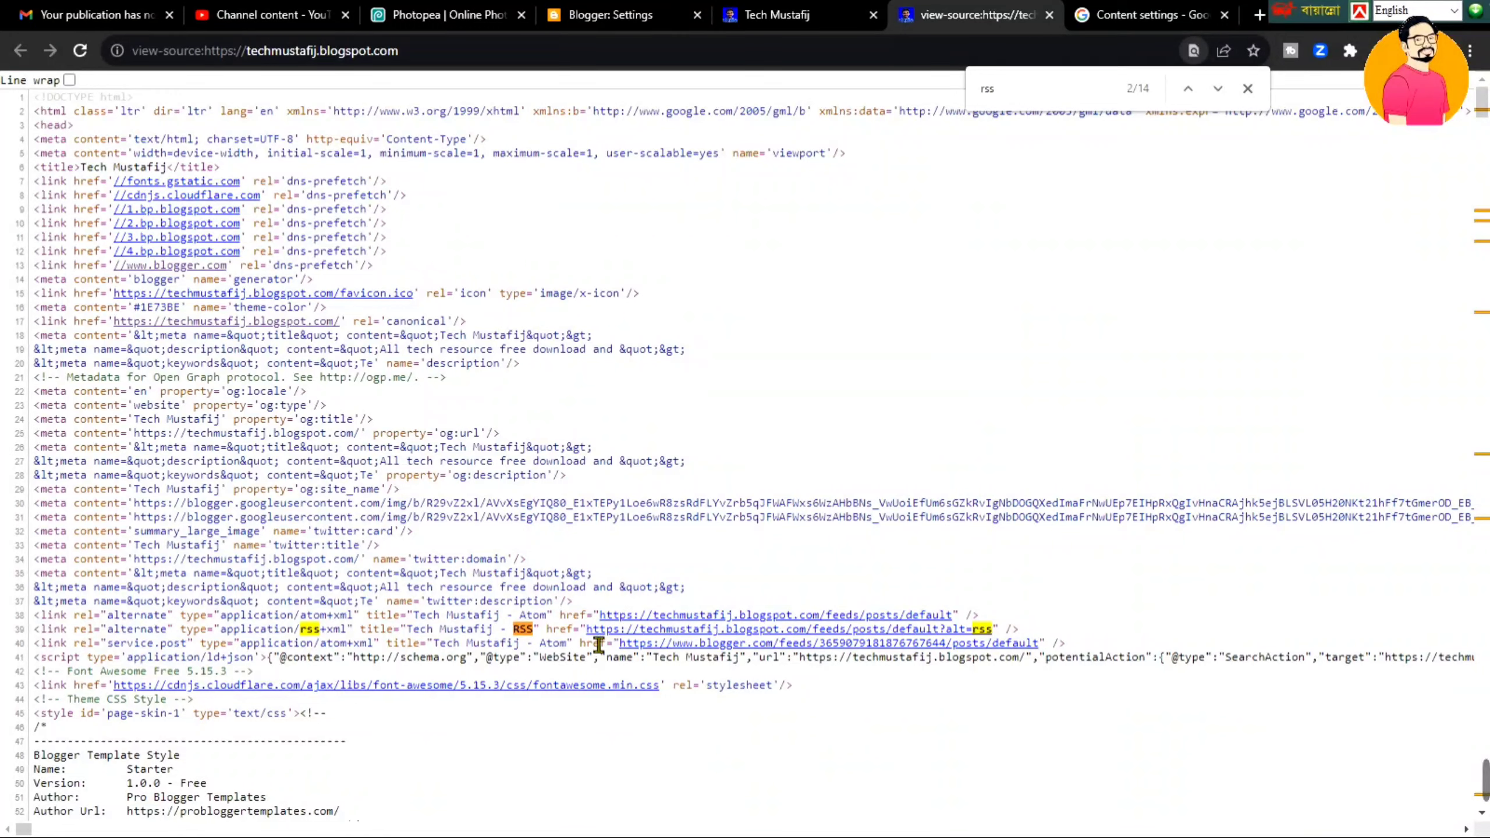
left_click_drag(587, 628, 999, 637)
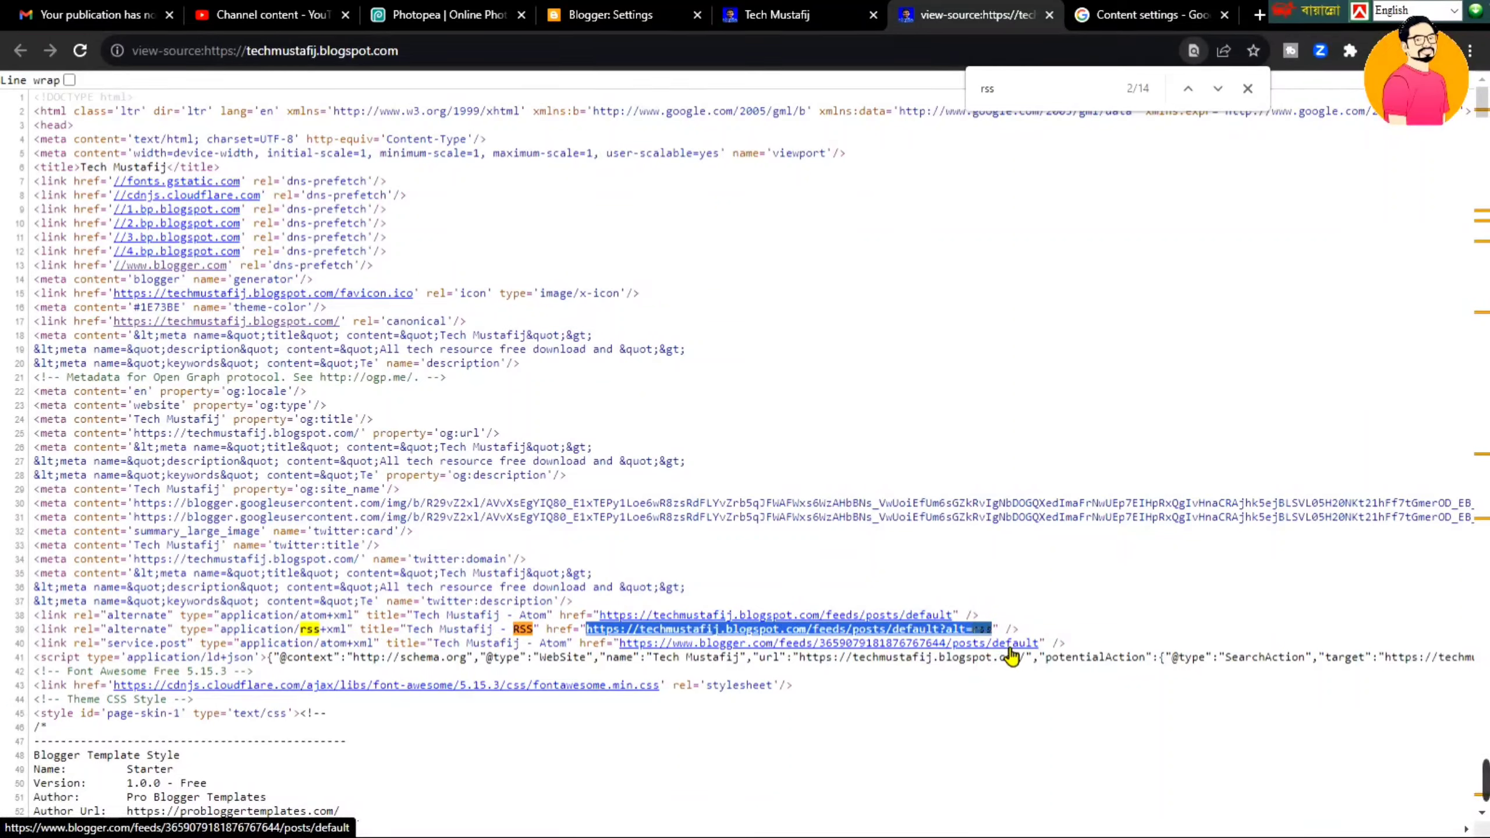
right_click(948, 629)
left_click(926, 285)
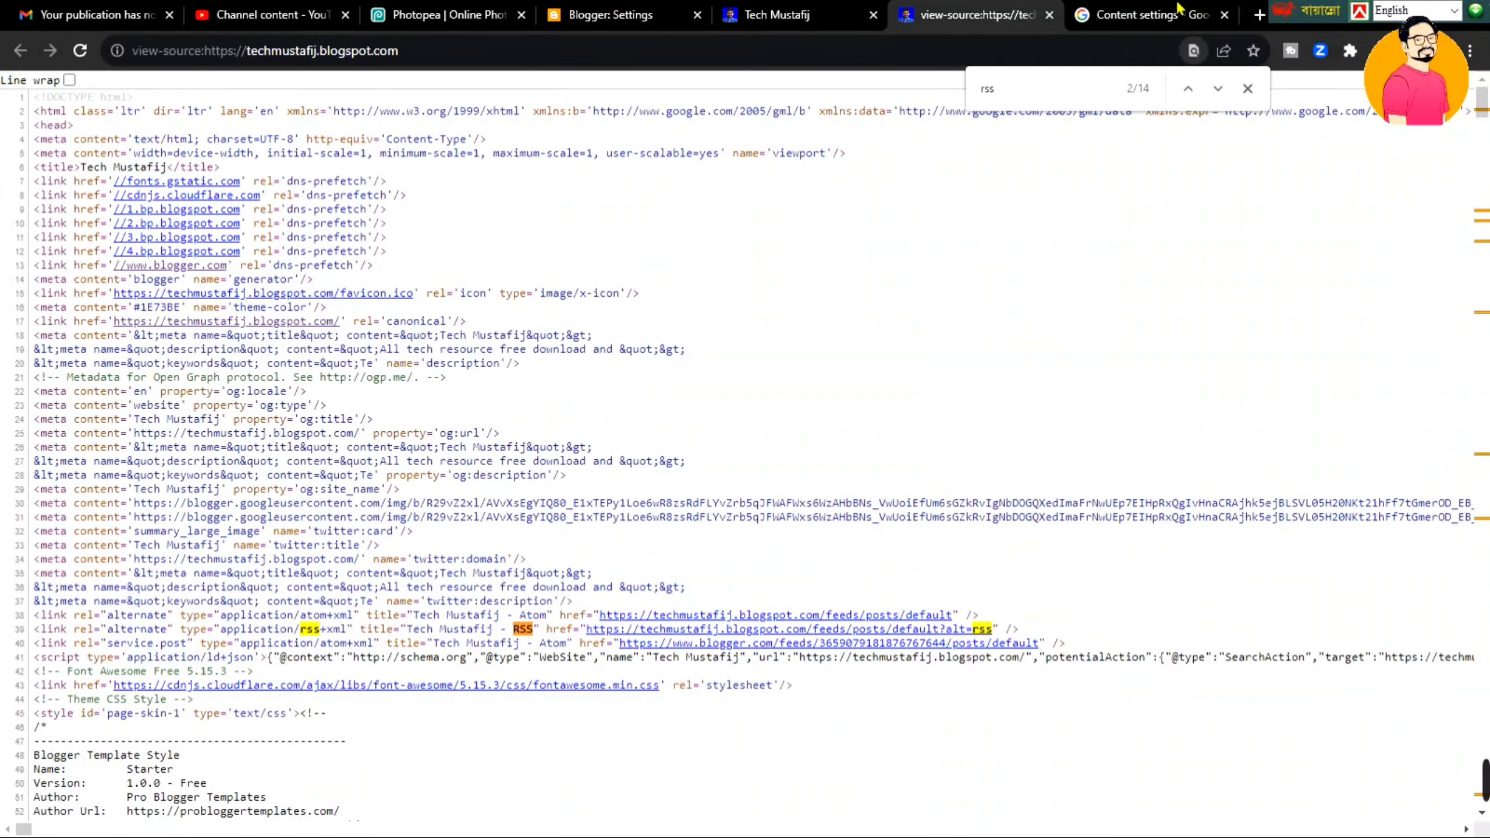
left_click(1148, 10)
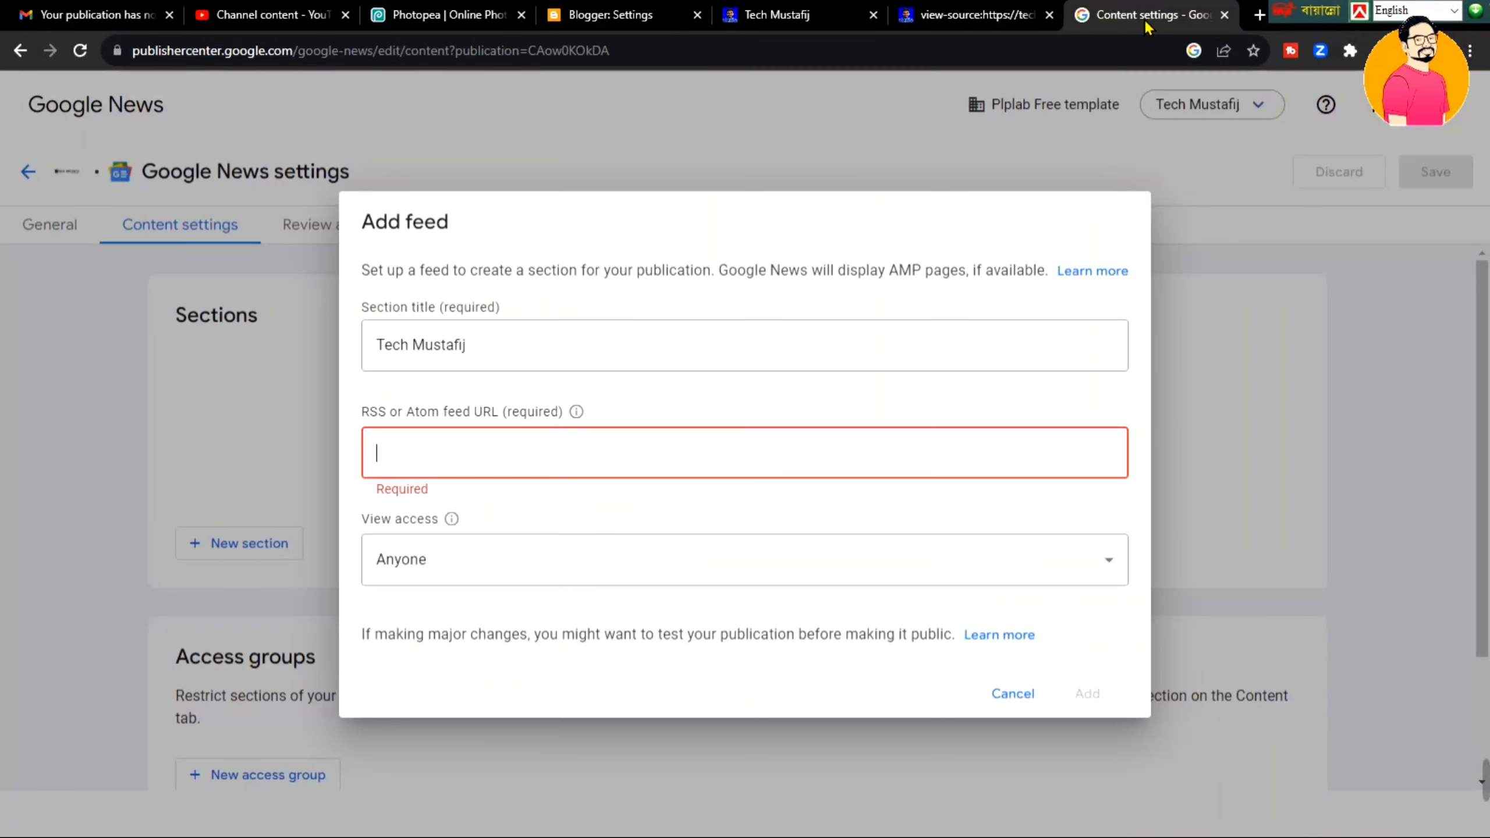
key("ctrl+v")
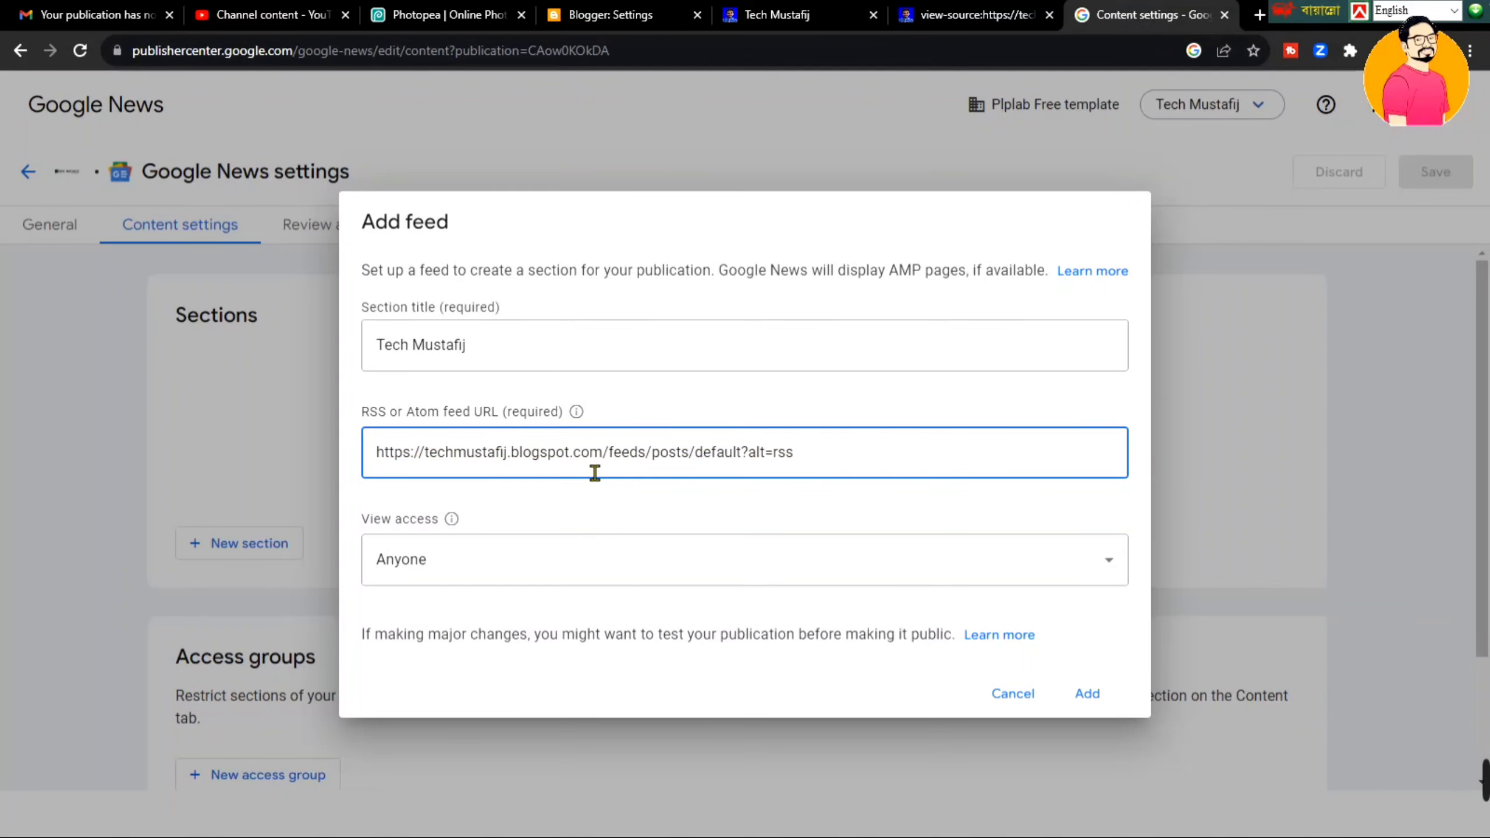
left_click(742, 468)
left_click_drag(1286, 12, 448, 13)
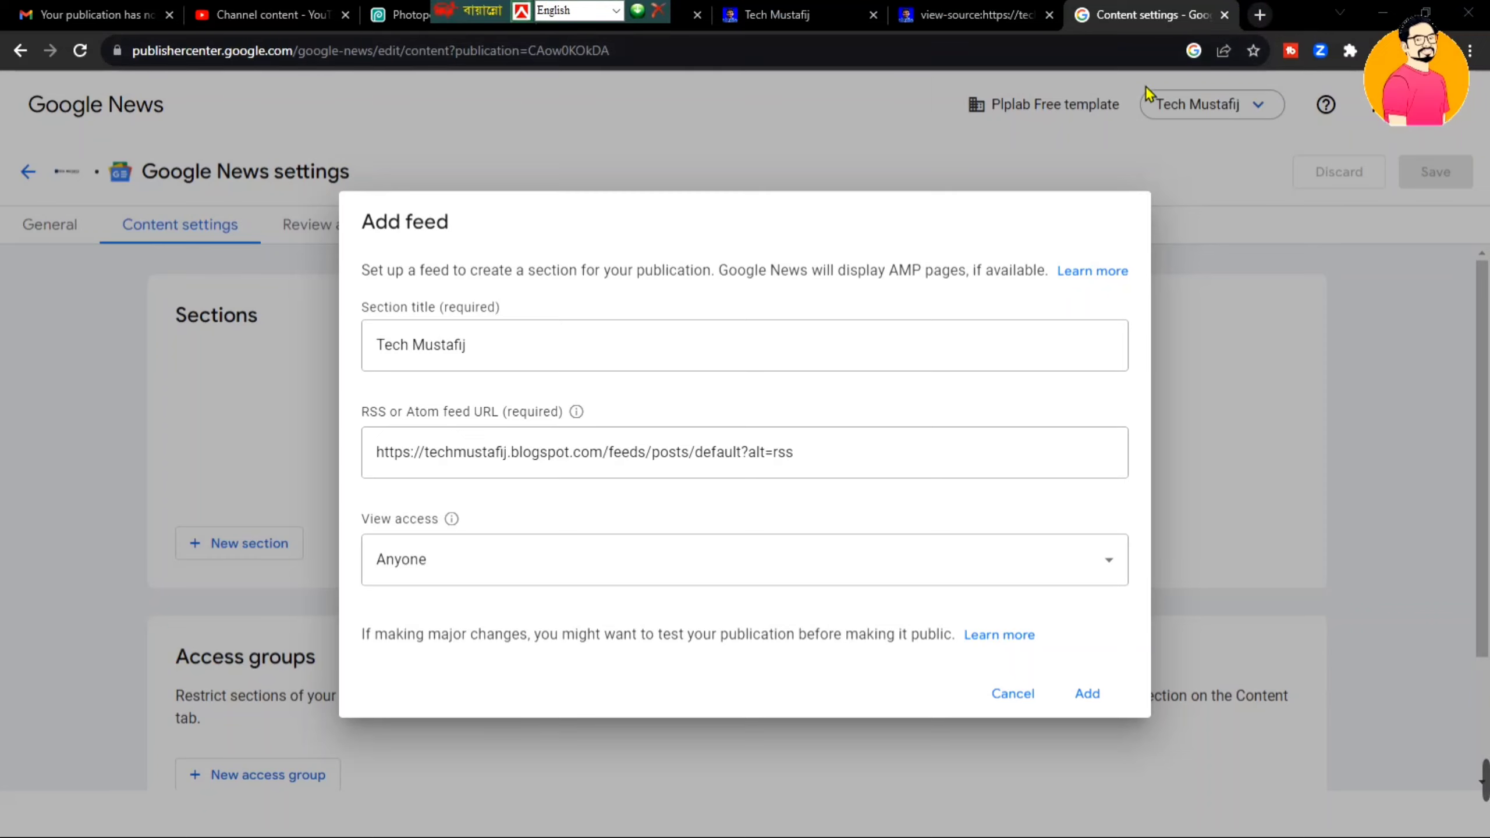
- In a new tab, search Google for FeedBurner and open the 'Feedburner - Home' result
left_click(1260, 15)
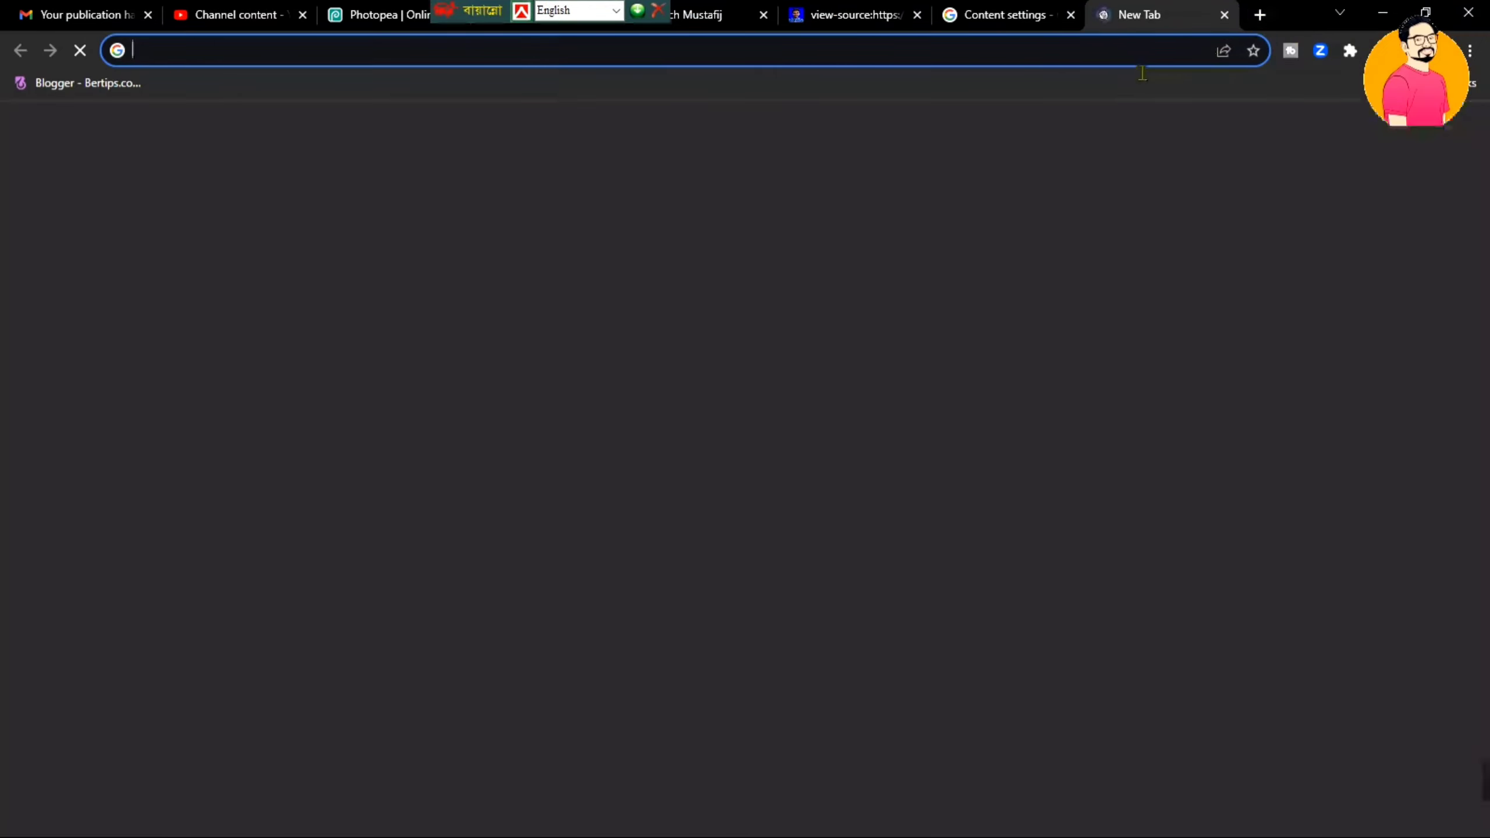
left_click(1142, 65)
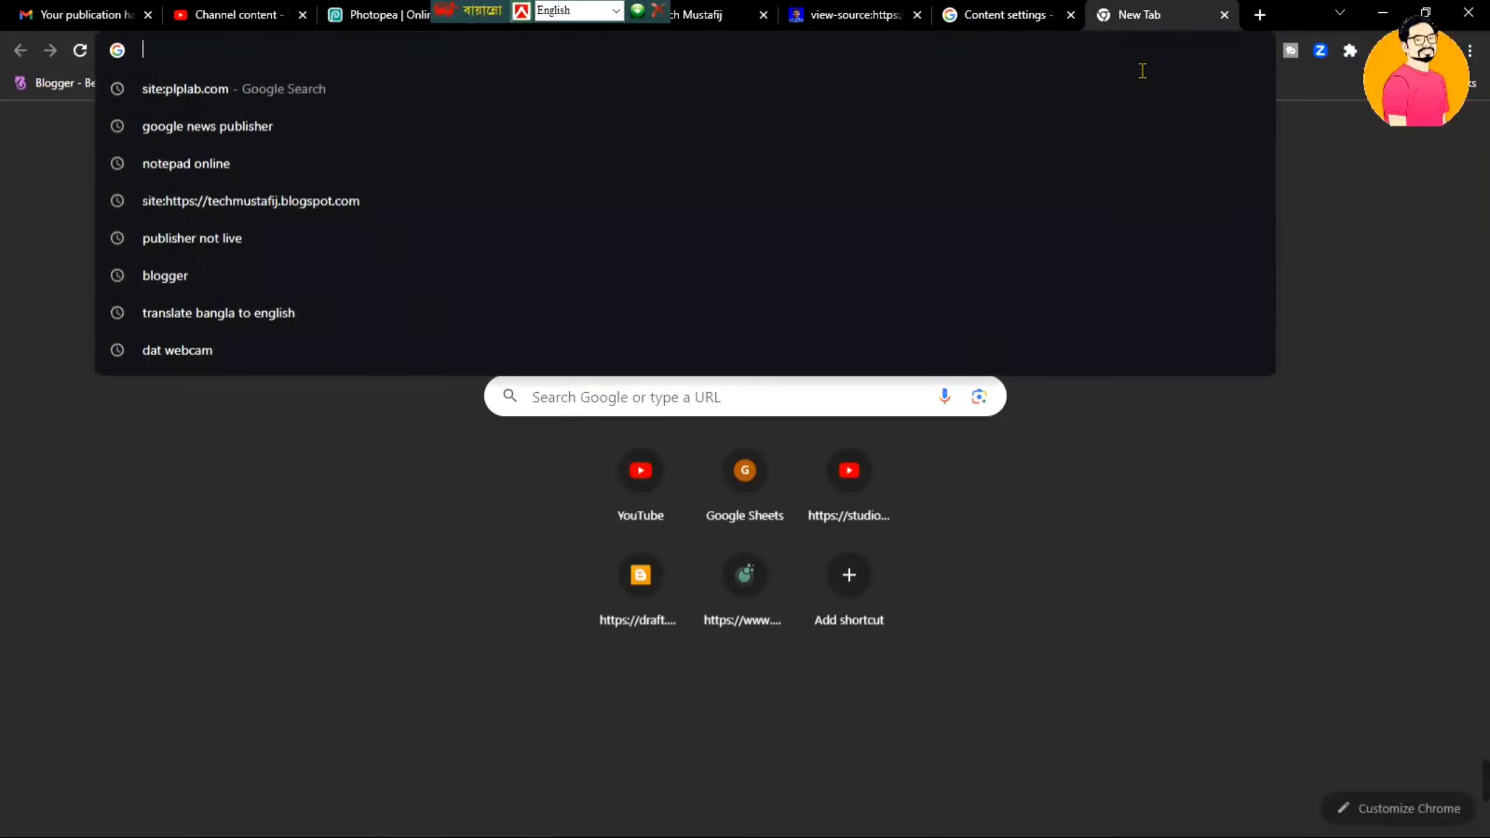
type("feed")
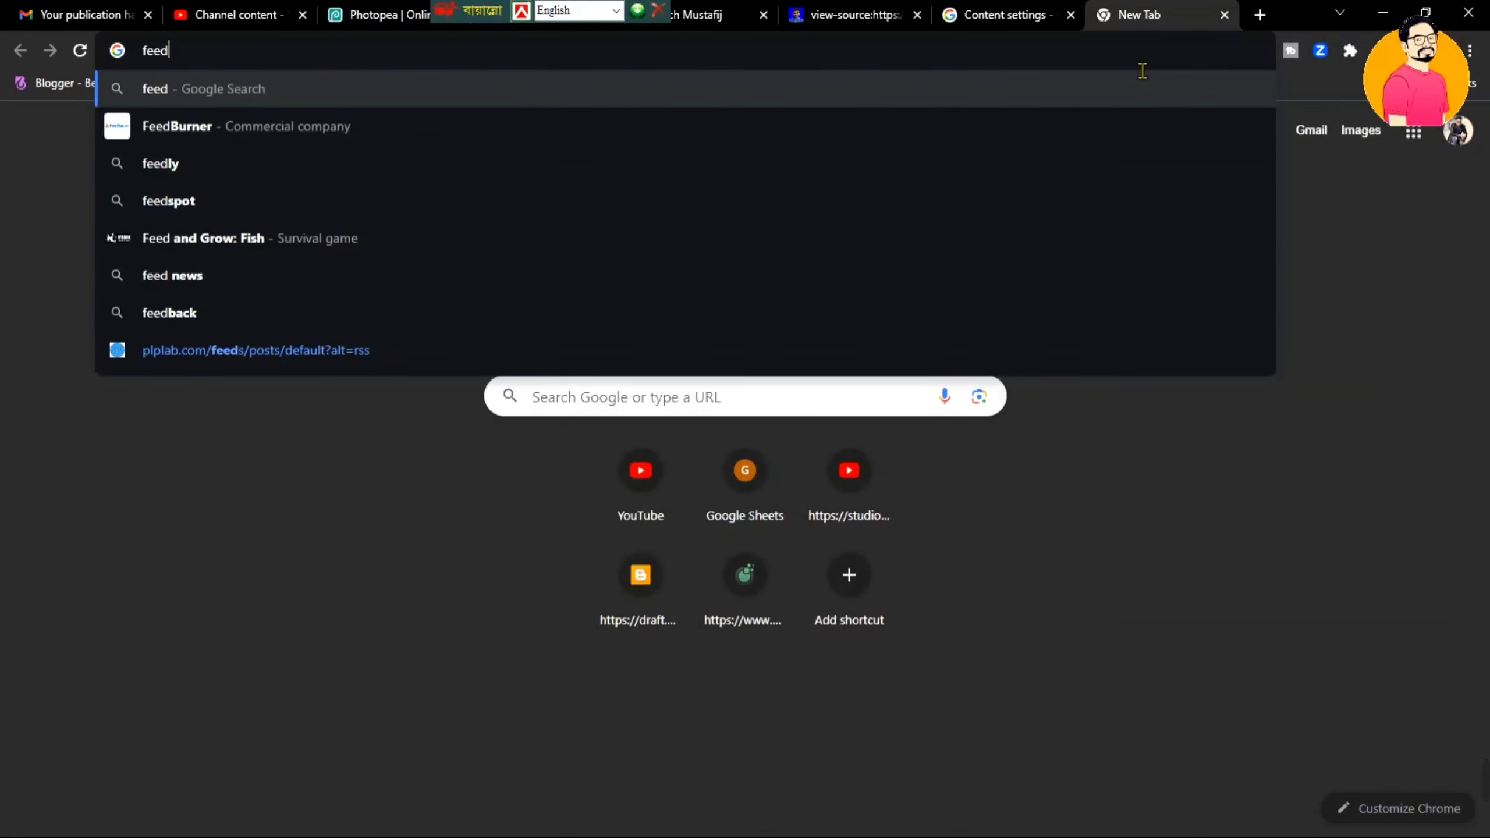
key("Down")
key("Down")
key("Down")
key("Down")
key("Down")
key("Down")
key("Down")
key("Down")
key("Down")
key("Return")
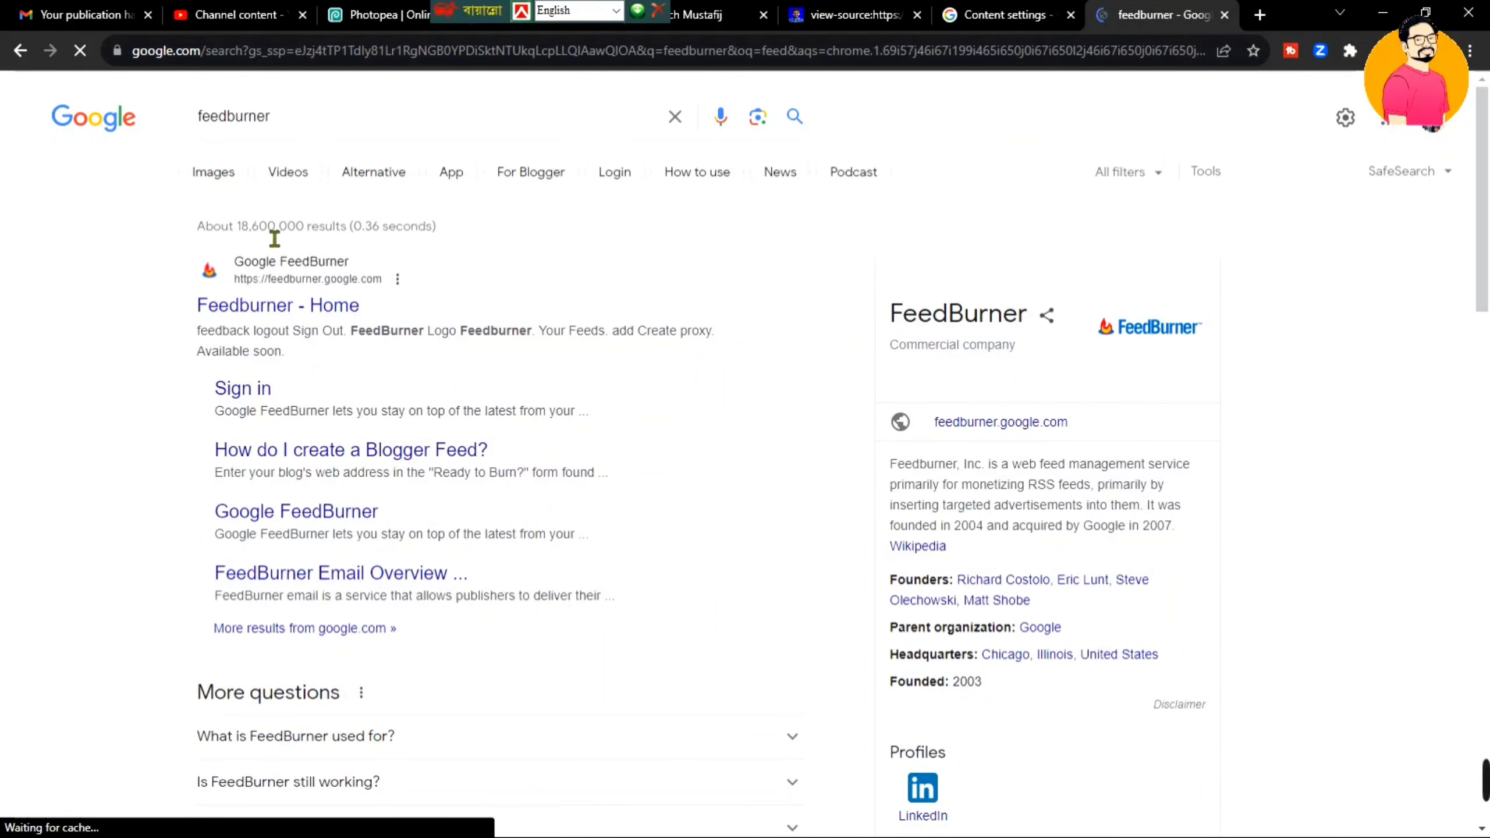
left_click(287, 303)
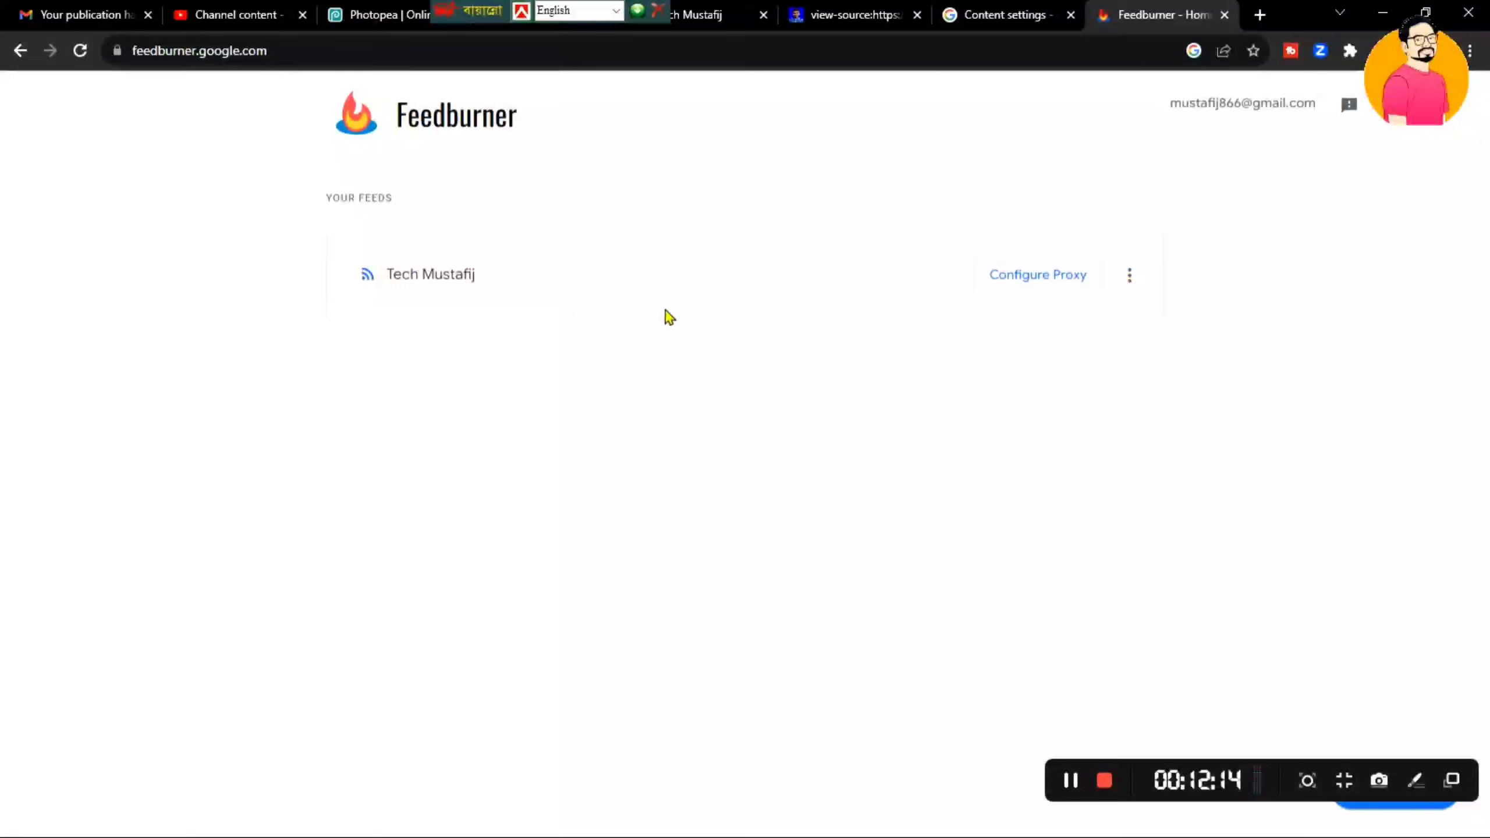
- Start a new FeedBurner proxy and paste the blog's RSS feed URL as its source
left_click(1279, 438)
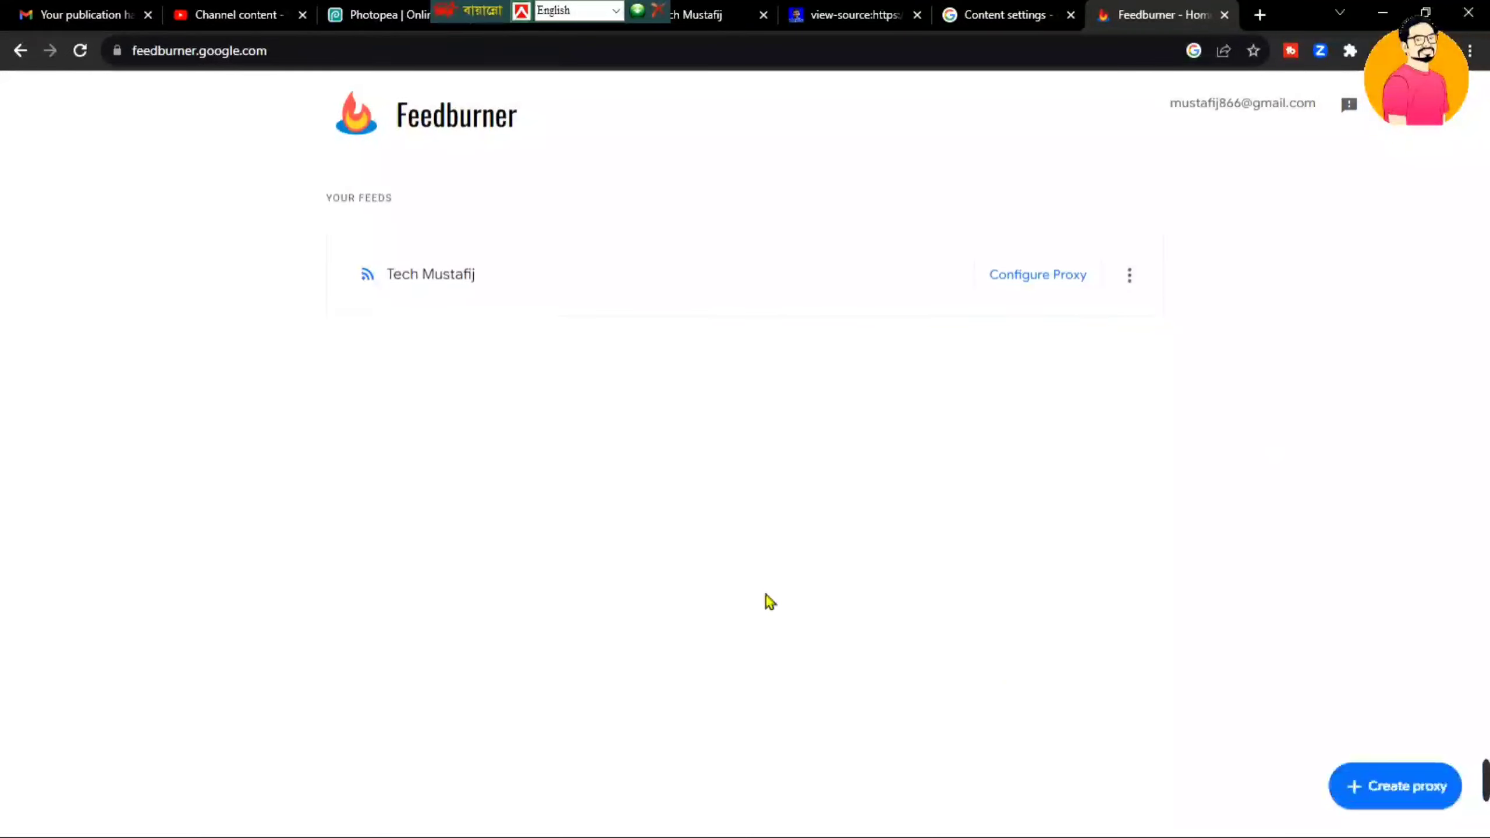
left_click(1414, 793)
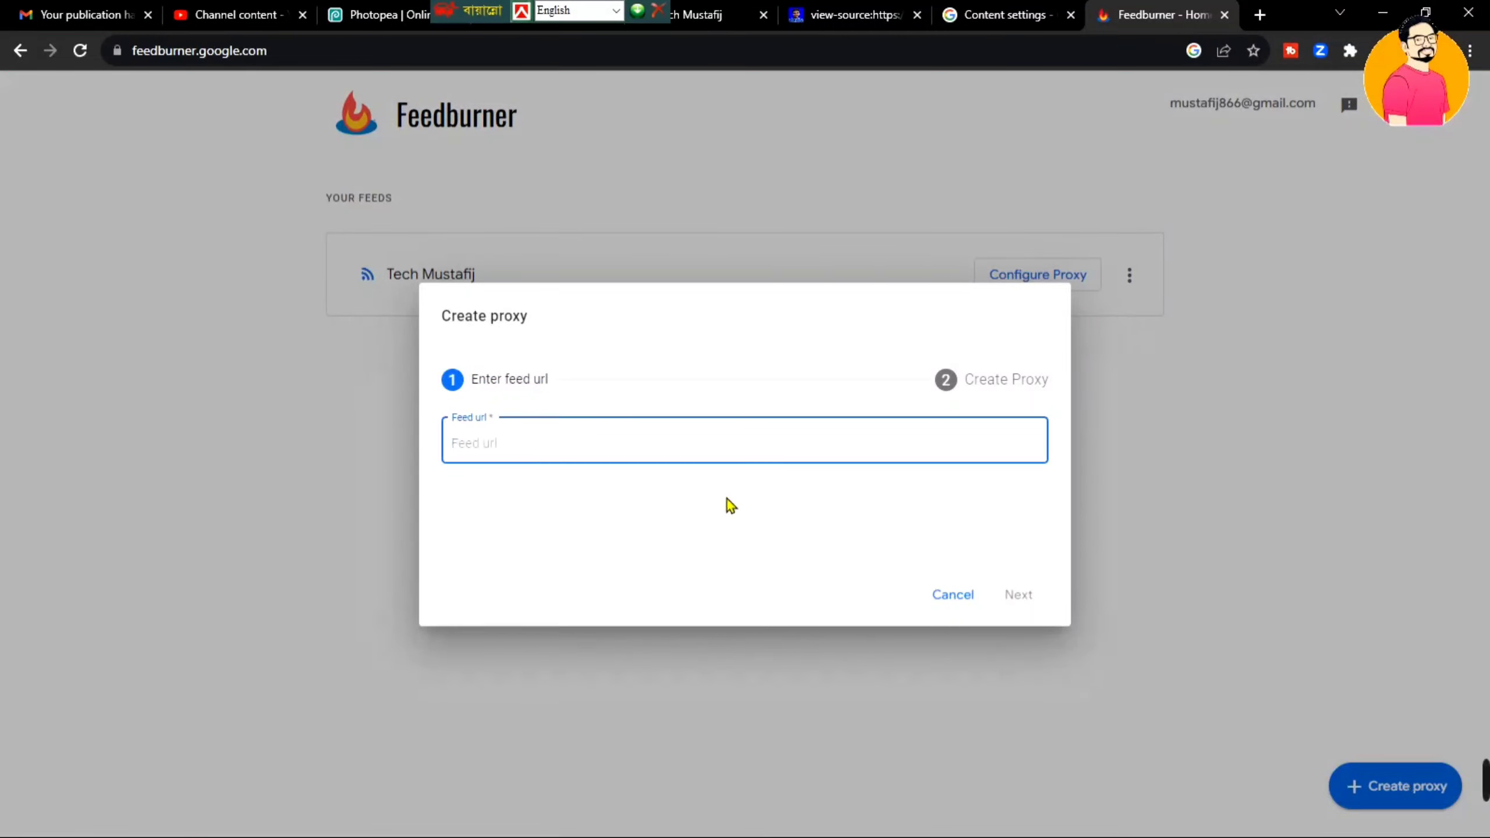
left_click(691, 434)
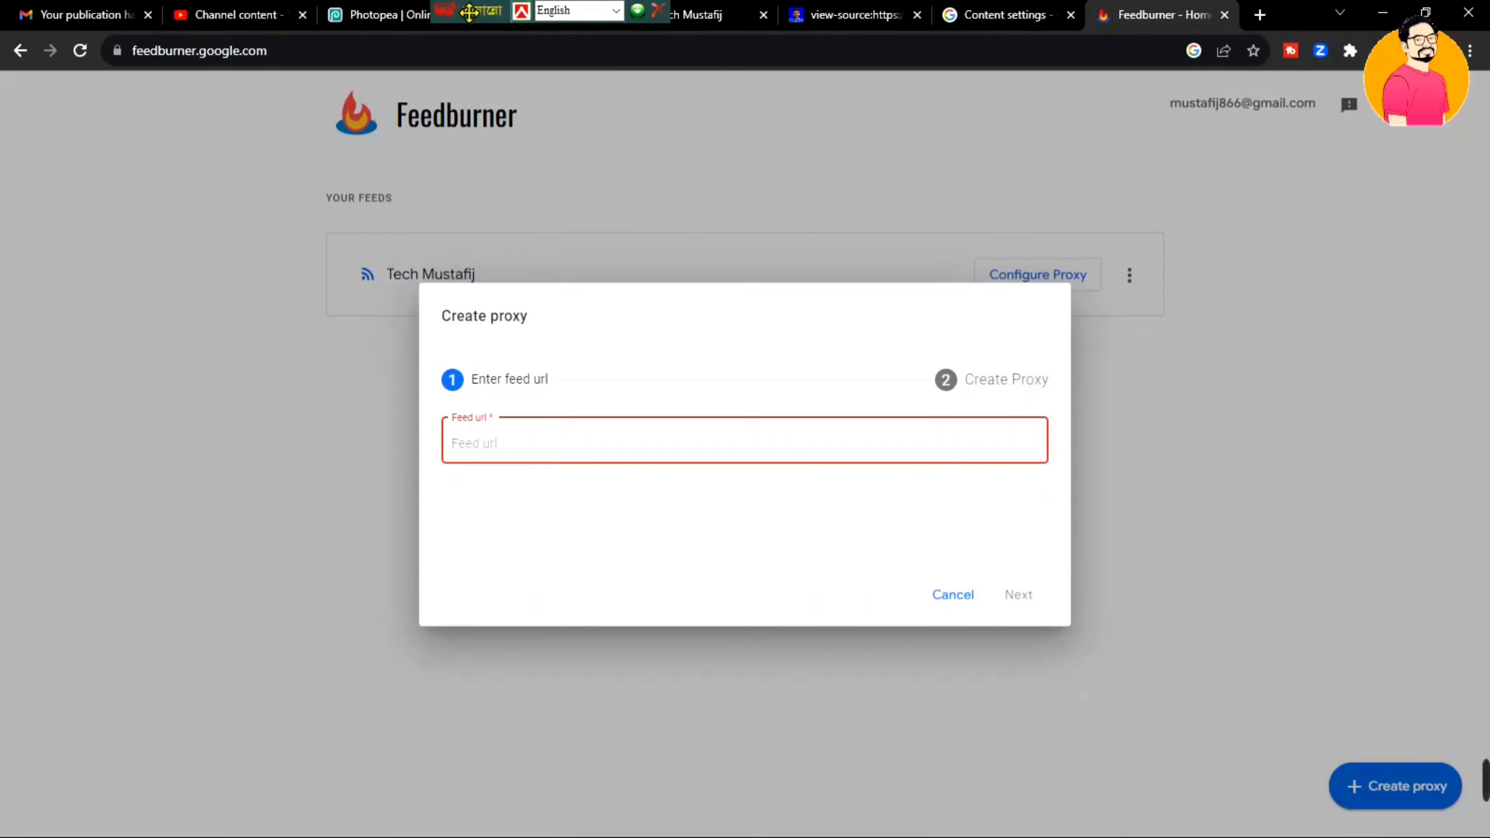
left_click_drag(469, 11, 245, 11)
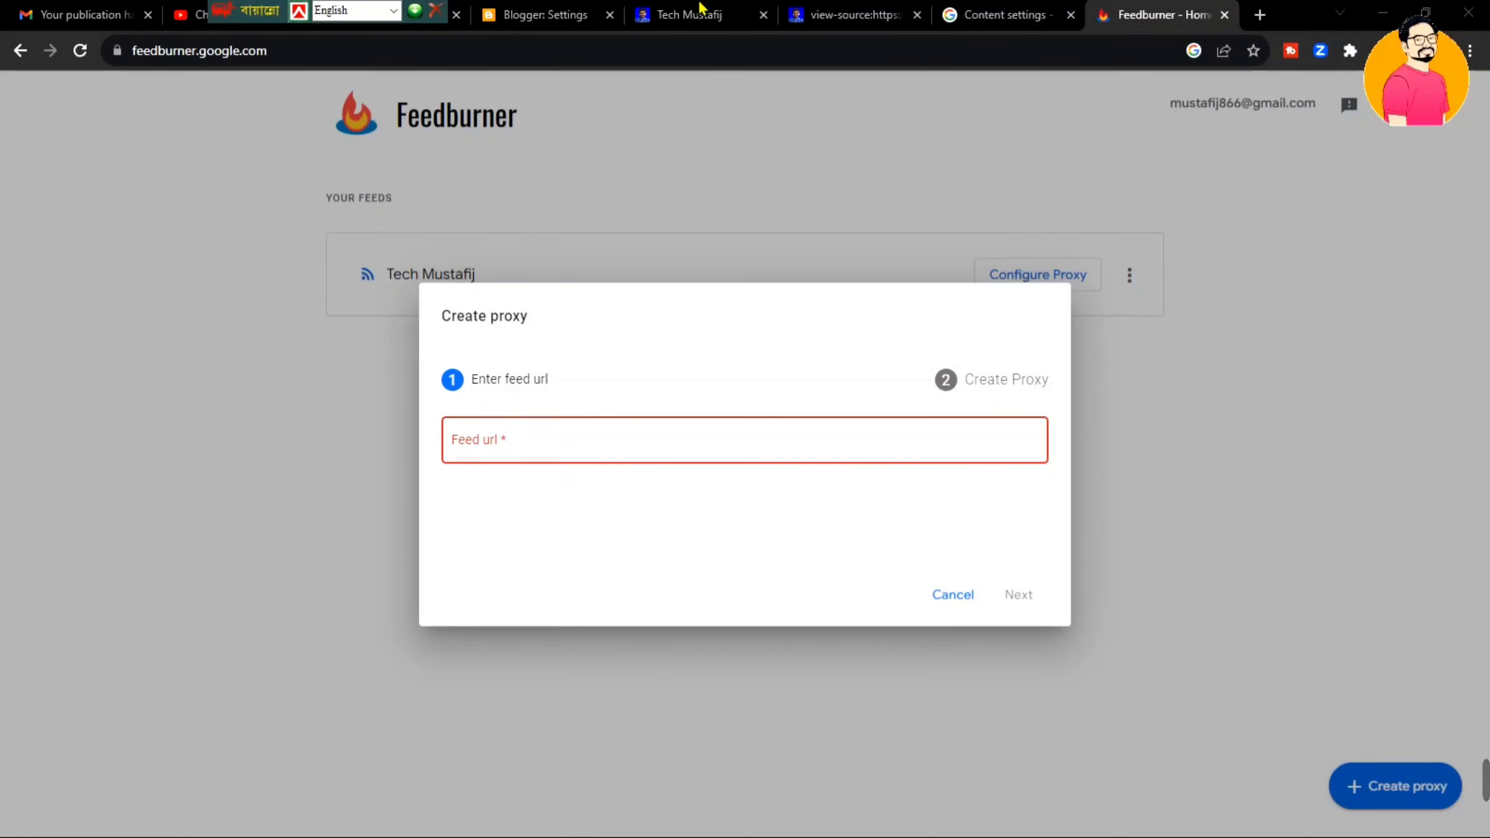
left_click(845, 15)
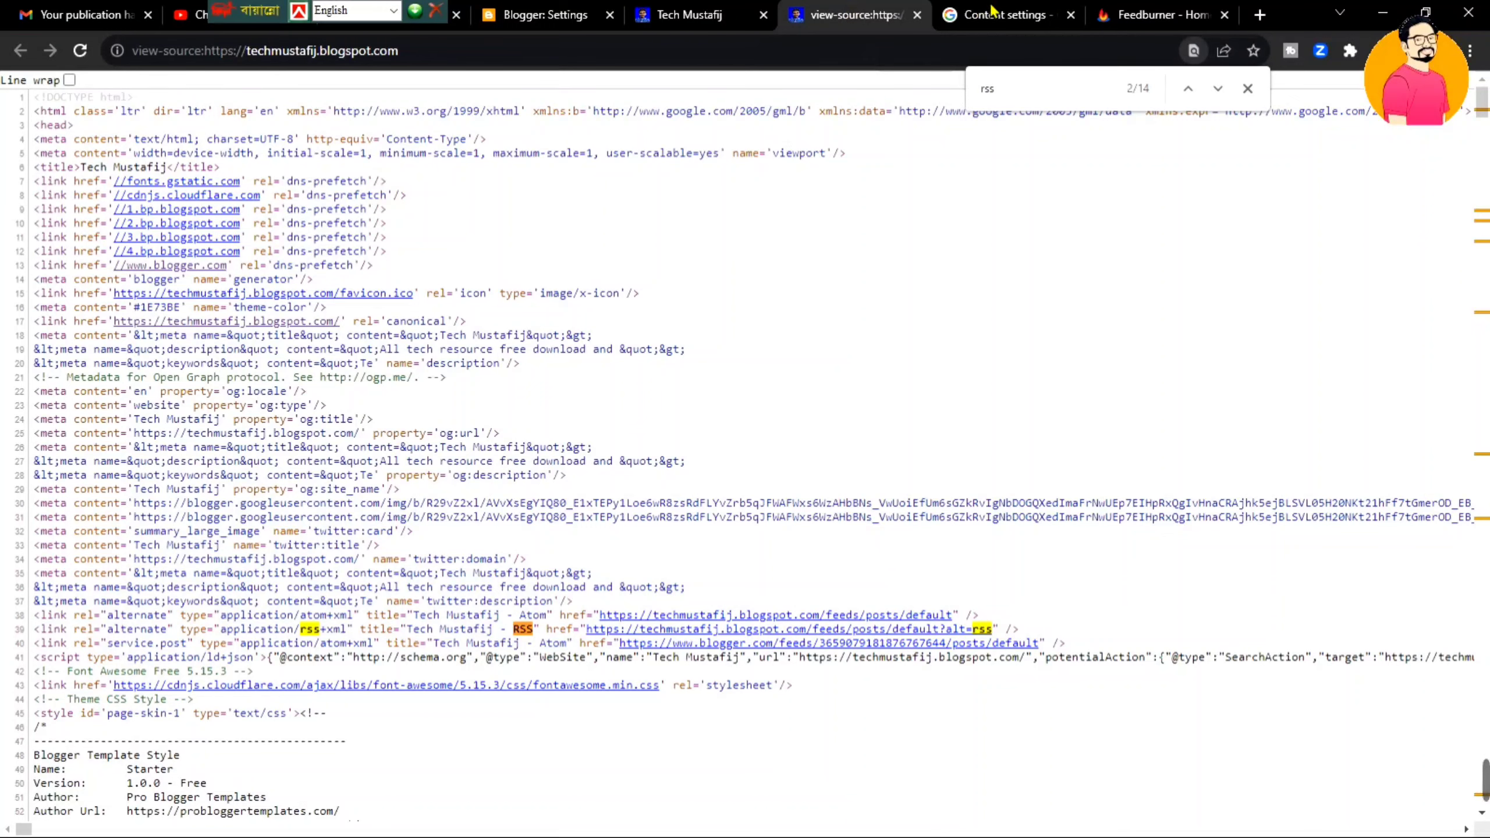
left_click(1139, 13)
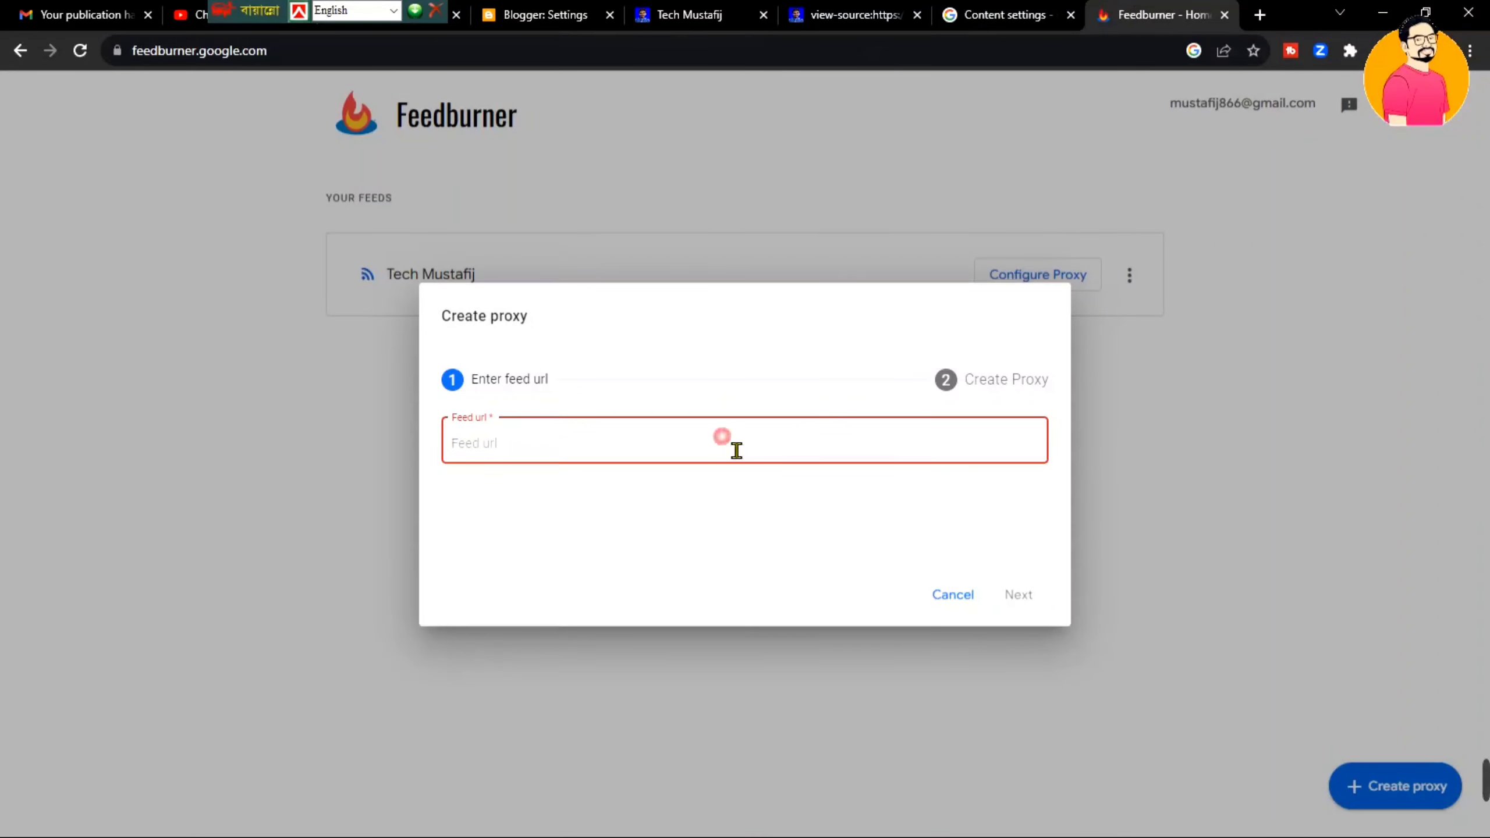
type("https://techmustafij.blogspot.com/feeds/posts/default?alt=rss")
left_click(1030, 598)
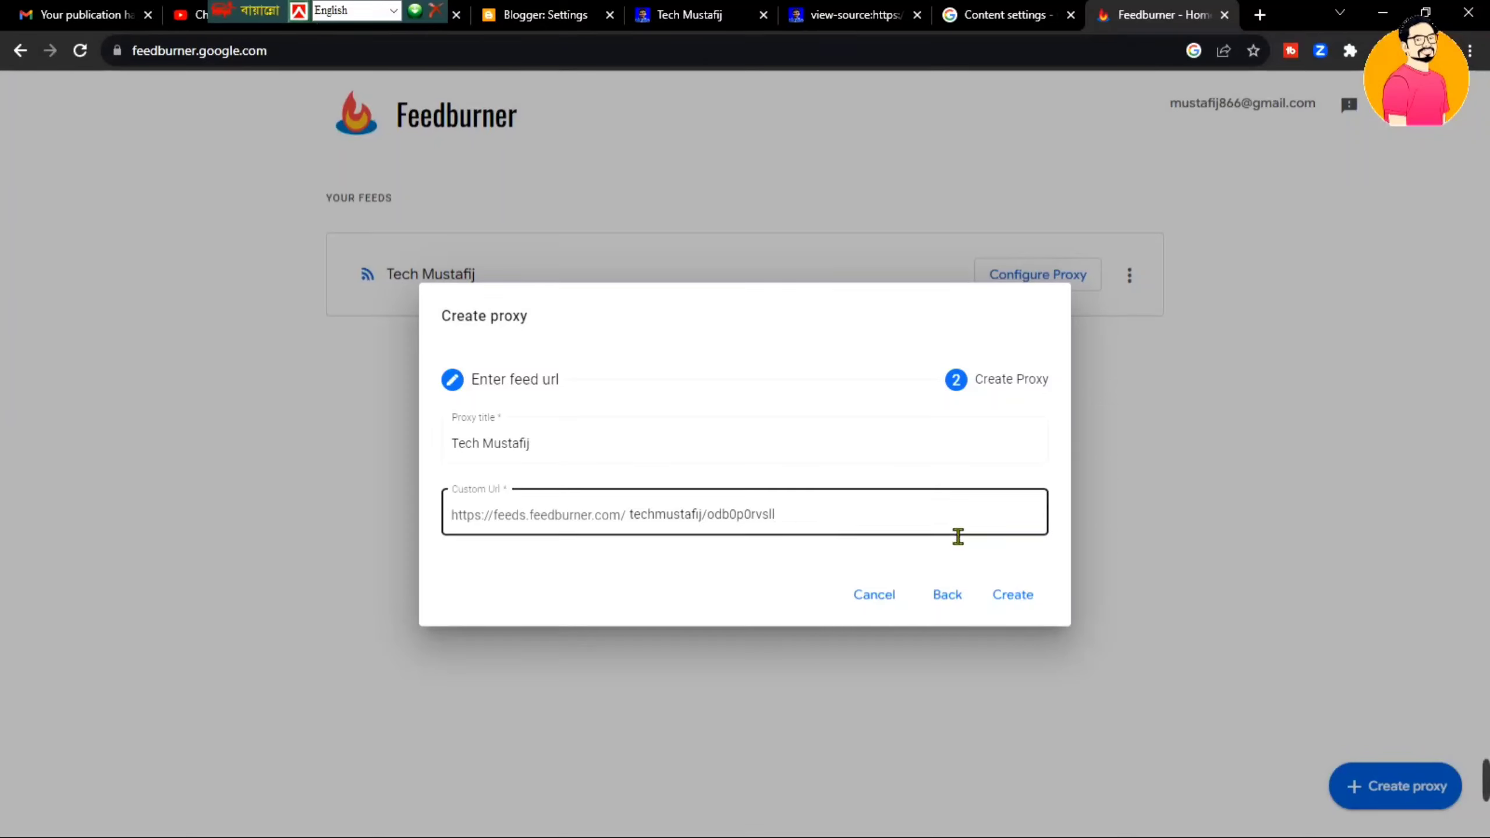
left_click(1013, 596)
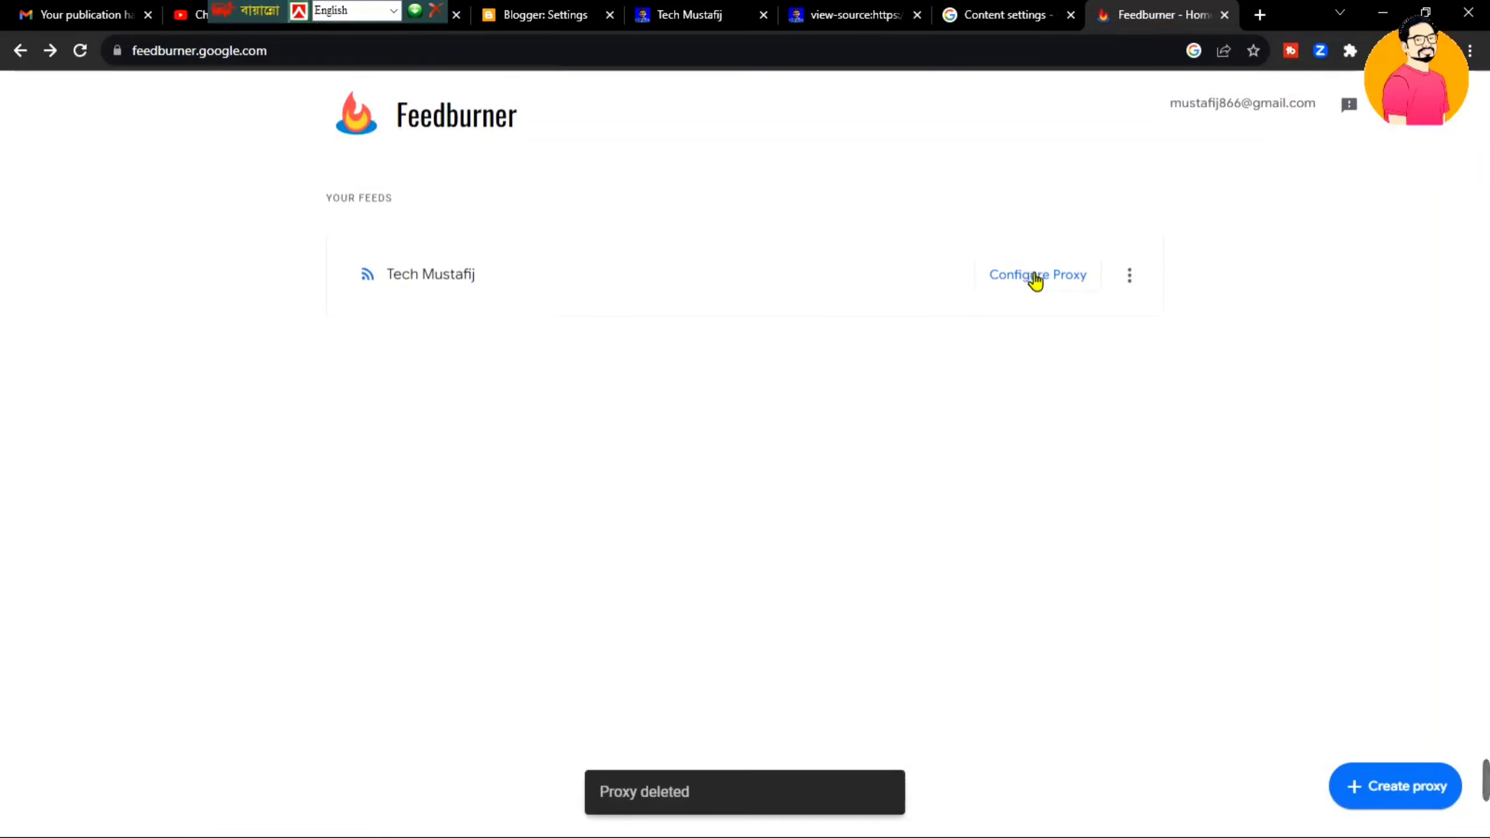
left_click(1037, 279)
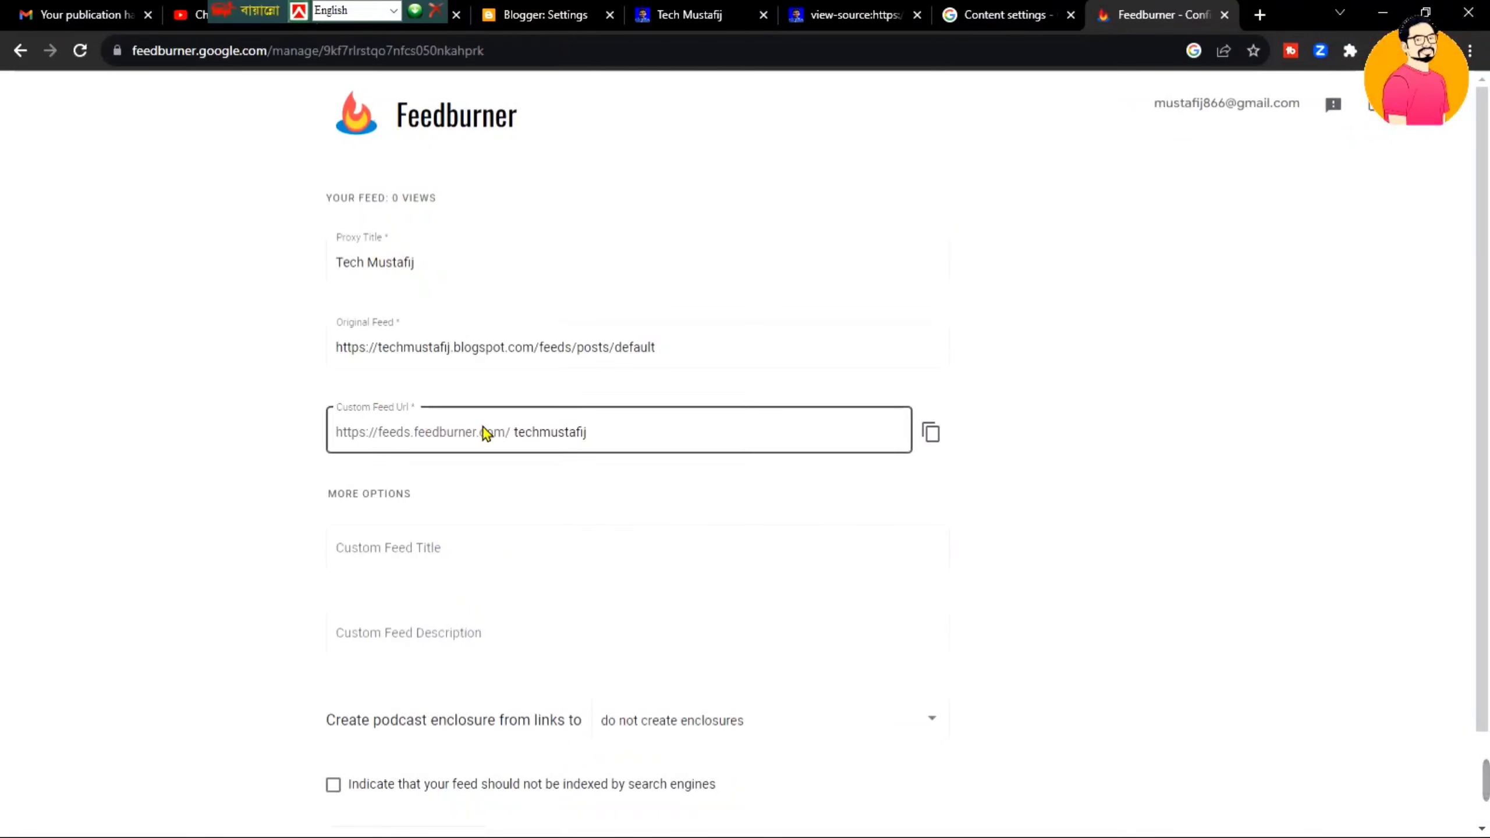
left_click(933, 438)
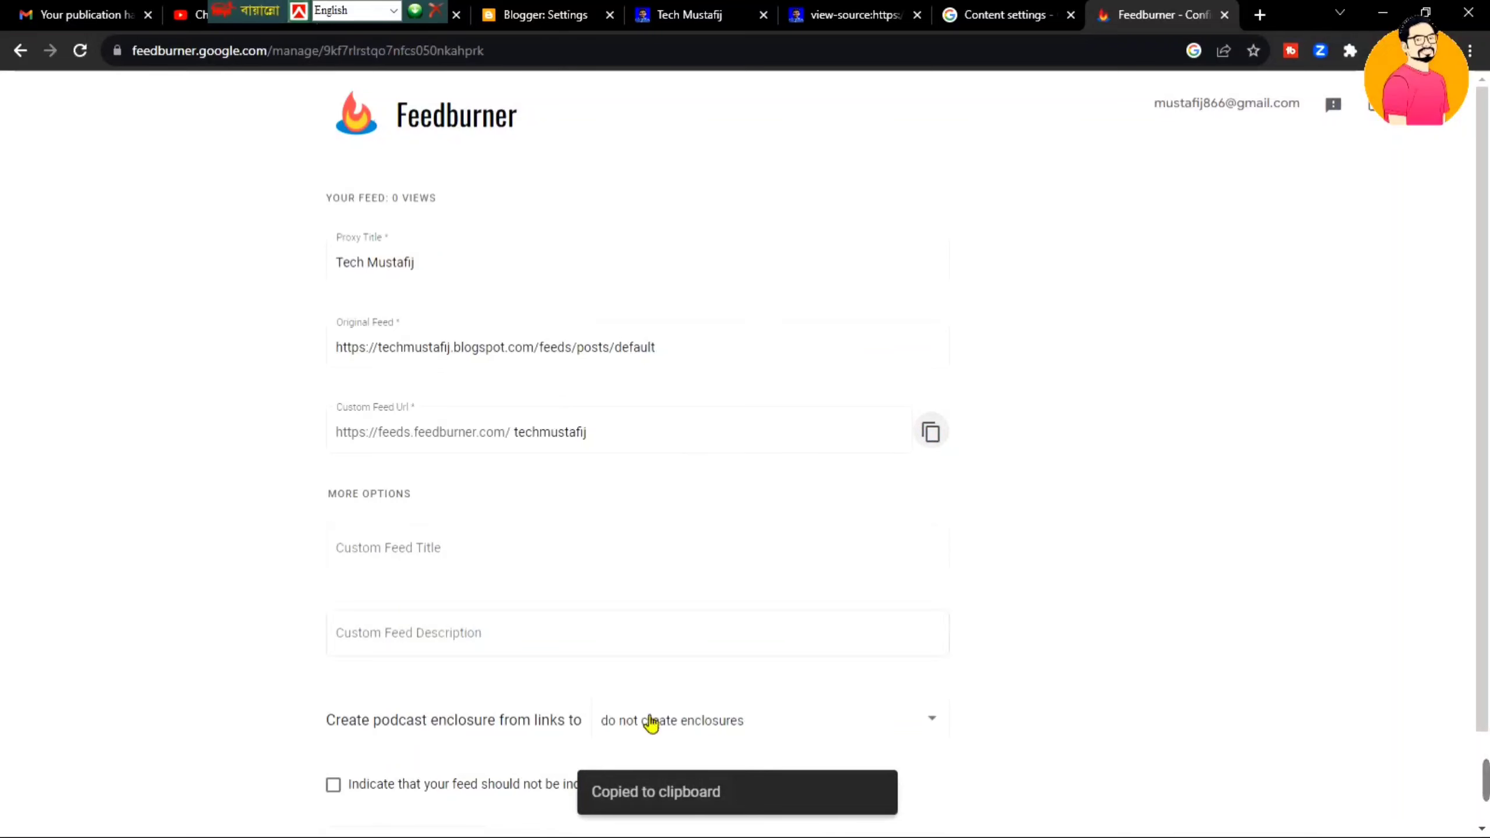
left_click(1004, 16)
left_click_drag(653, 549, 1004, 14)
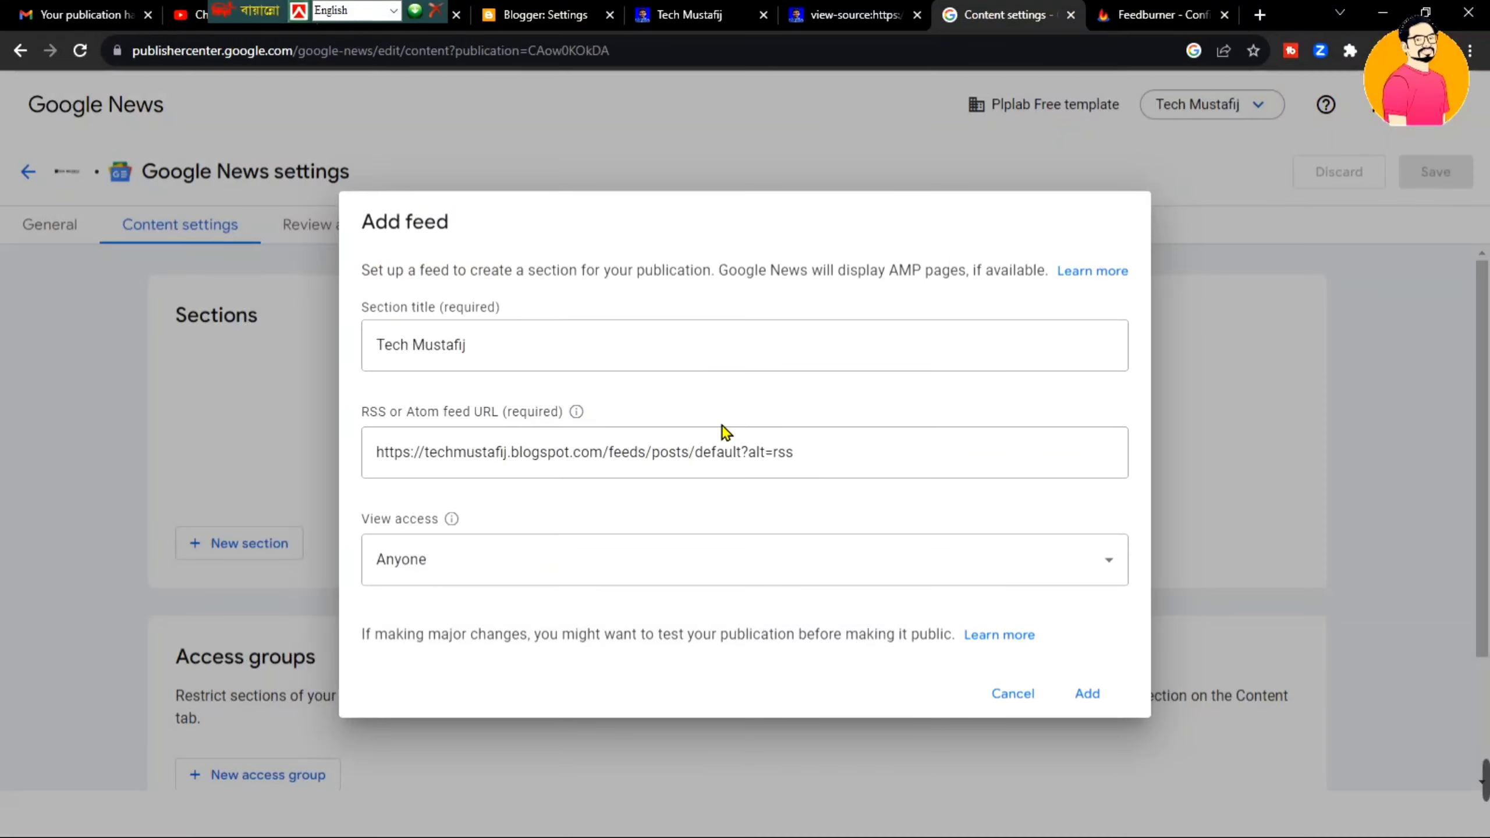
left_click(738, 463)
key("ctrl+a")
key("ctrl+v")
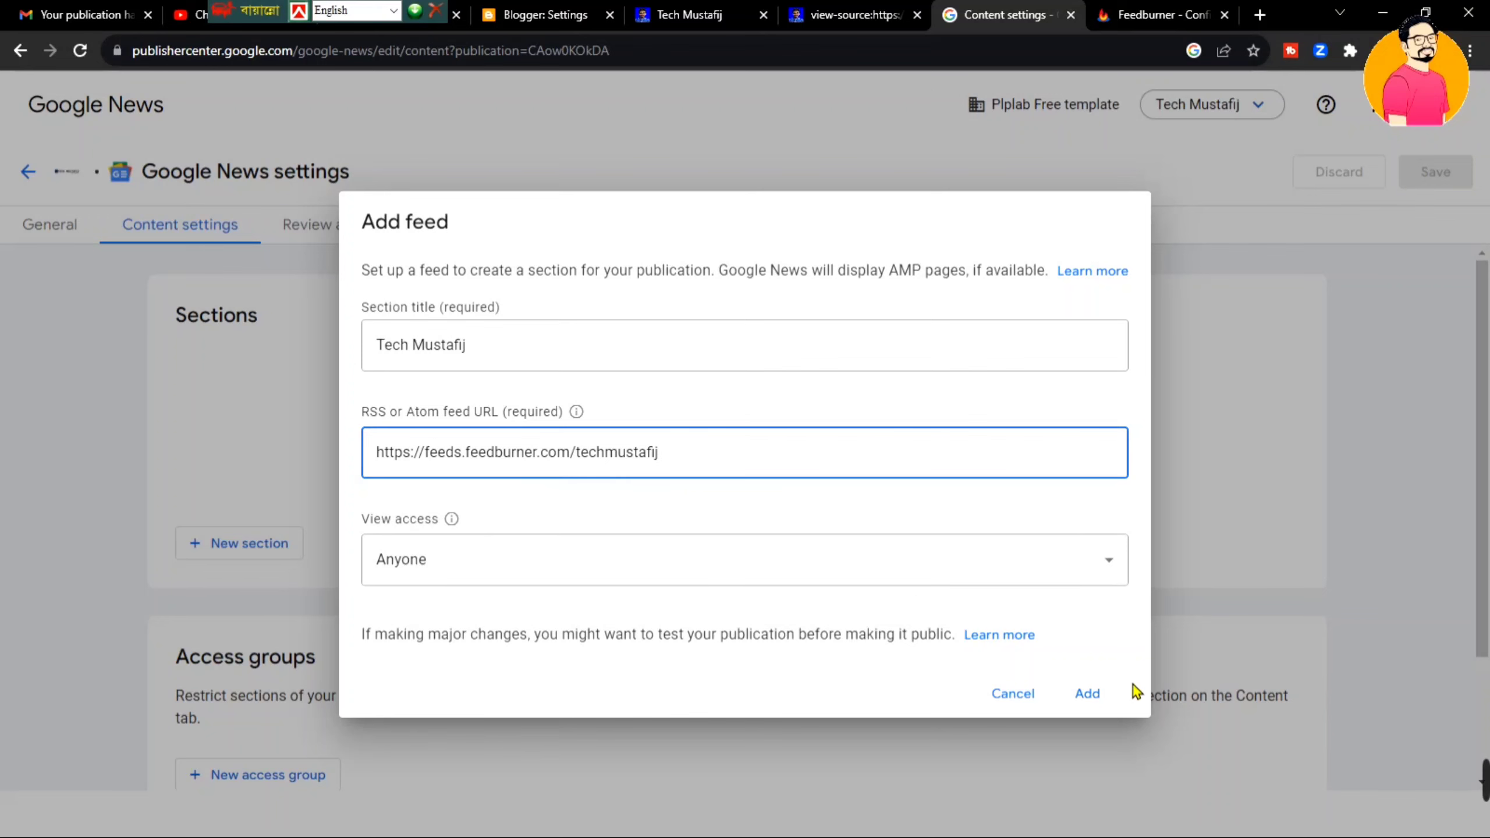
left_click(1089, 694)
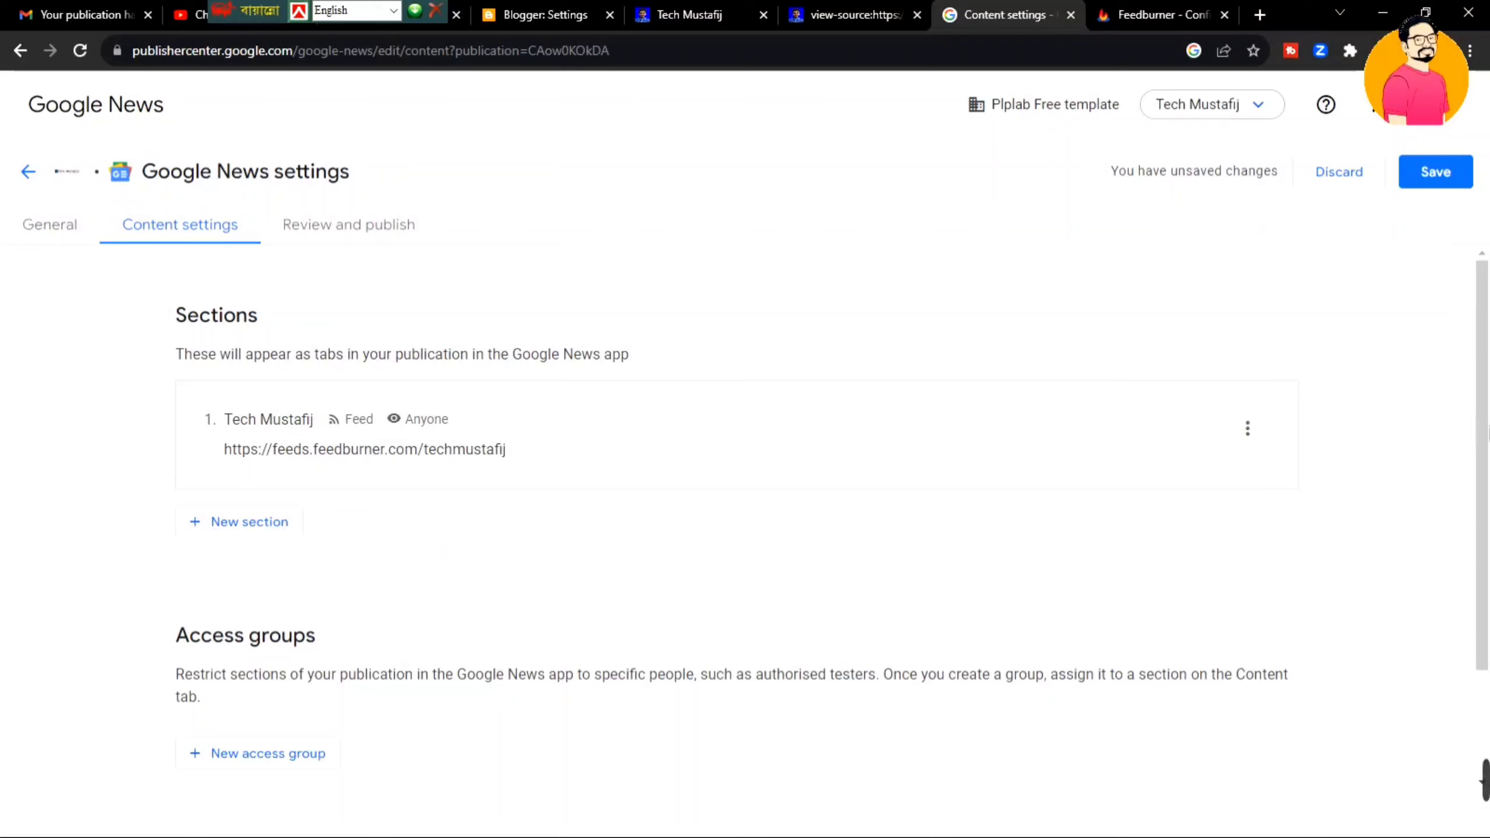
- Save the publication's content settings
left_click(1489, 471)
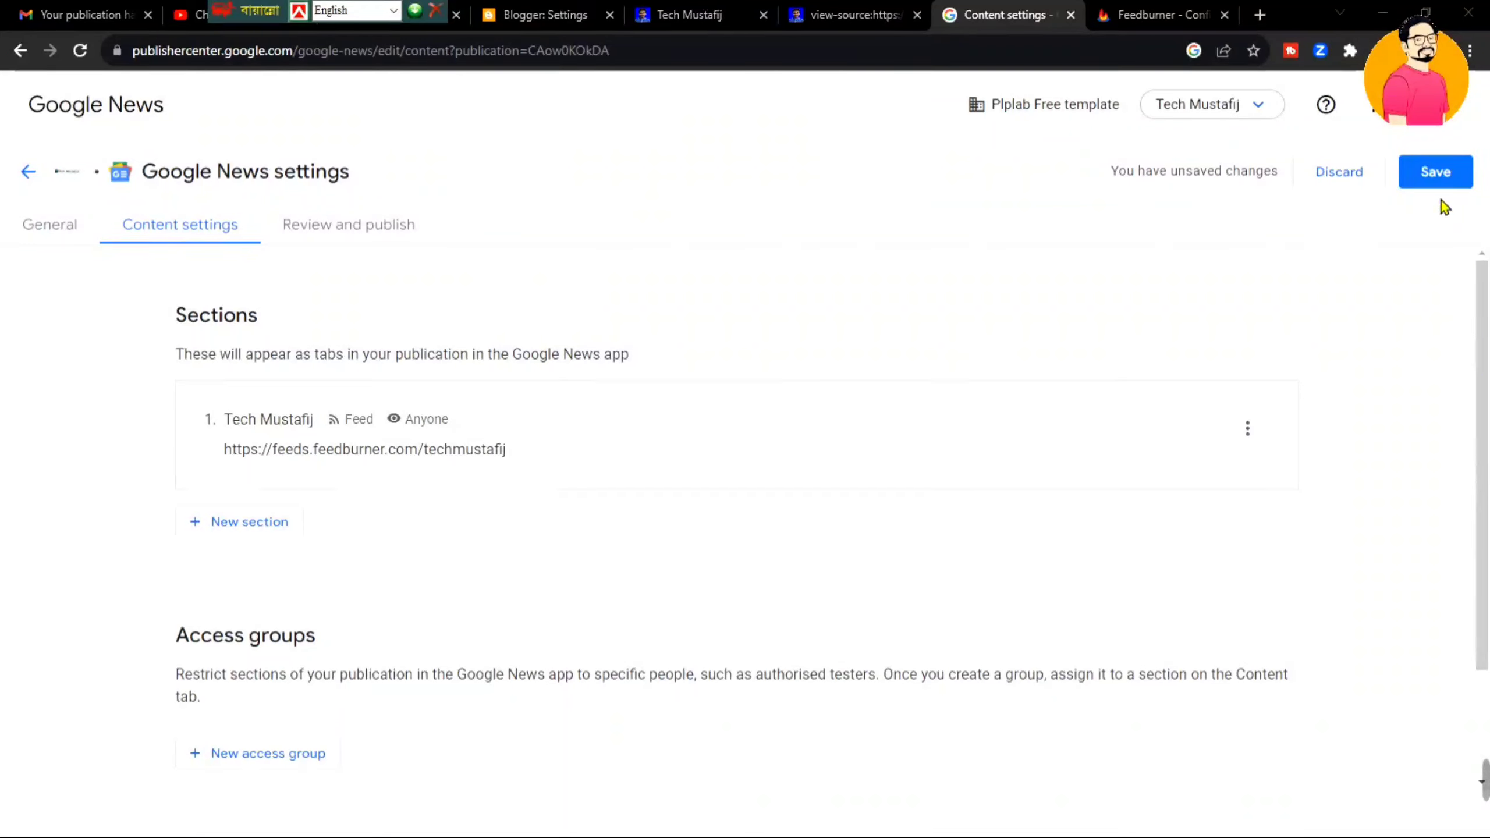
left_click(1441, 177)
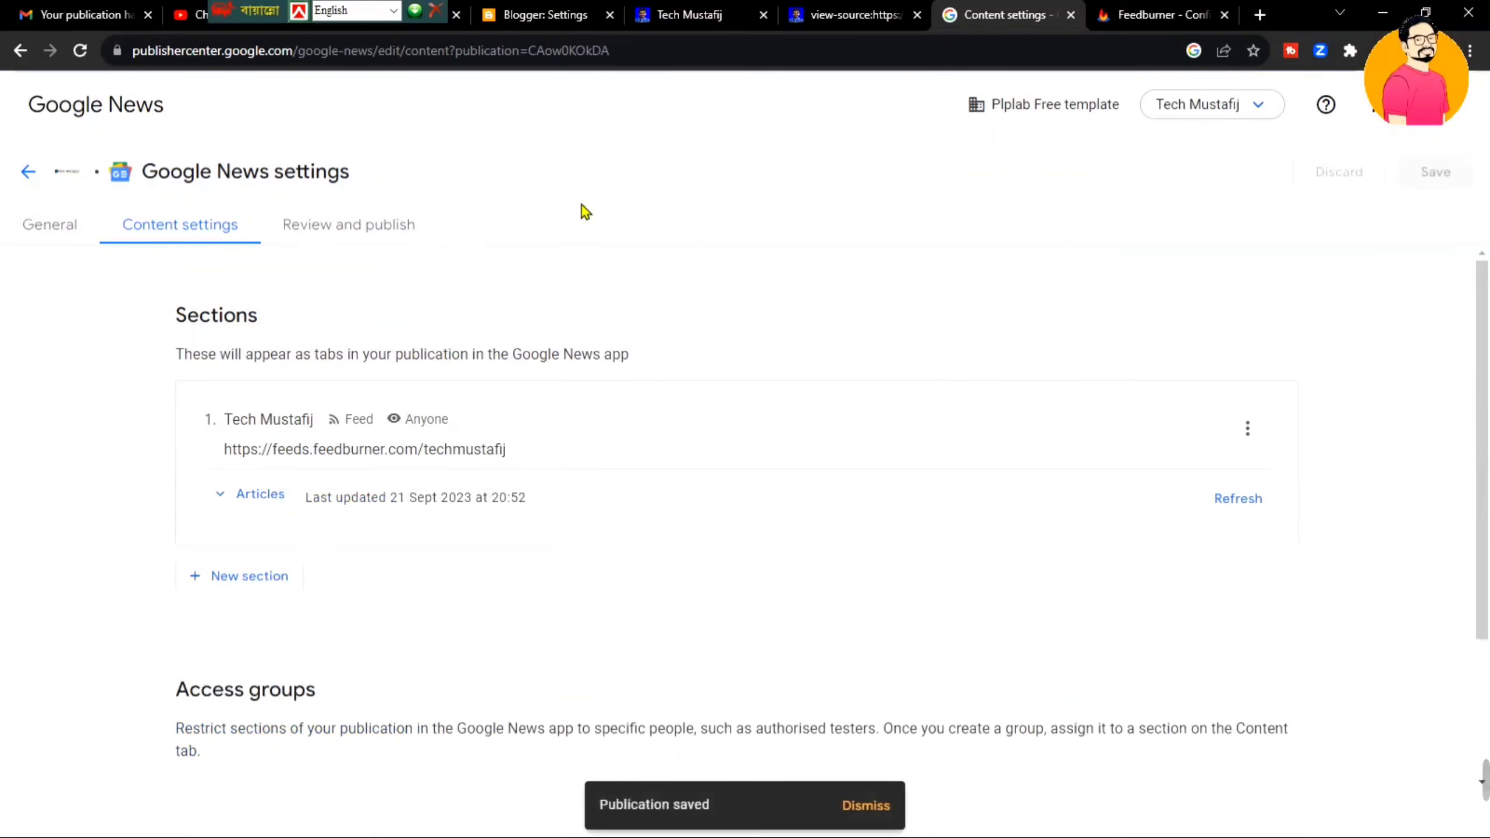
left_click(359, 229)
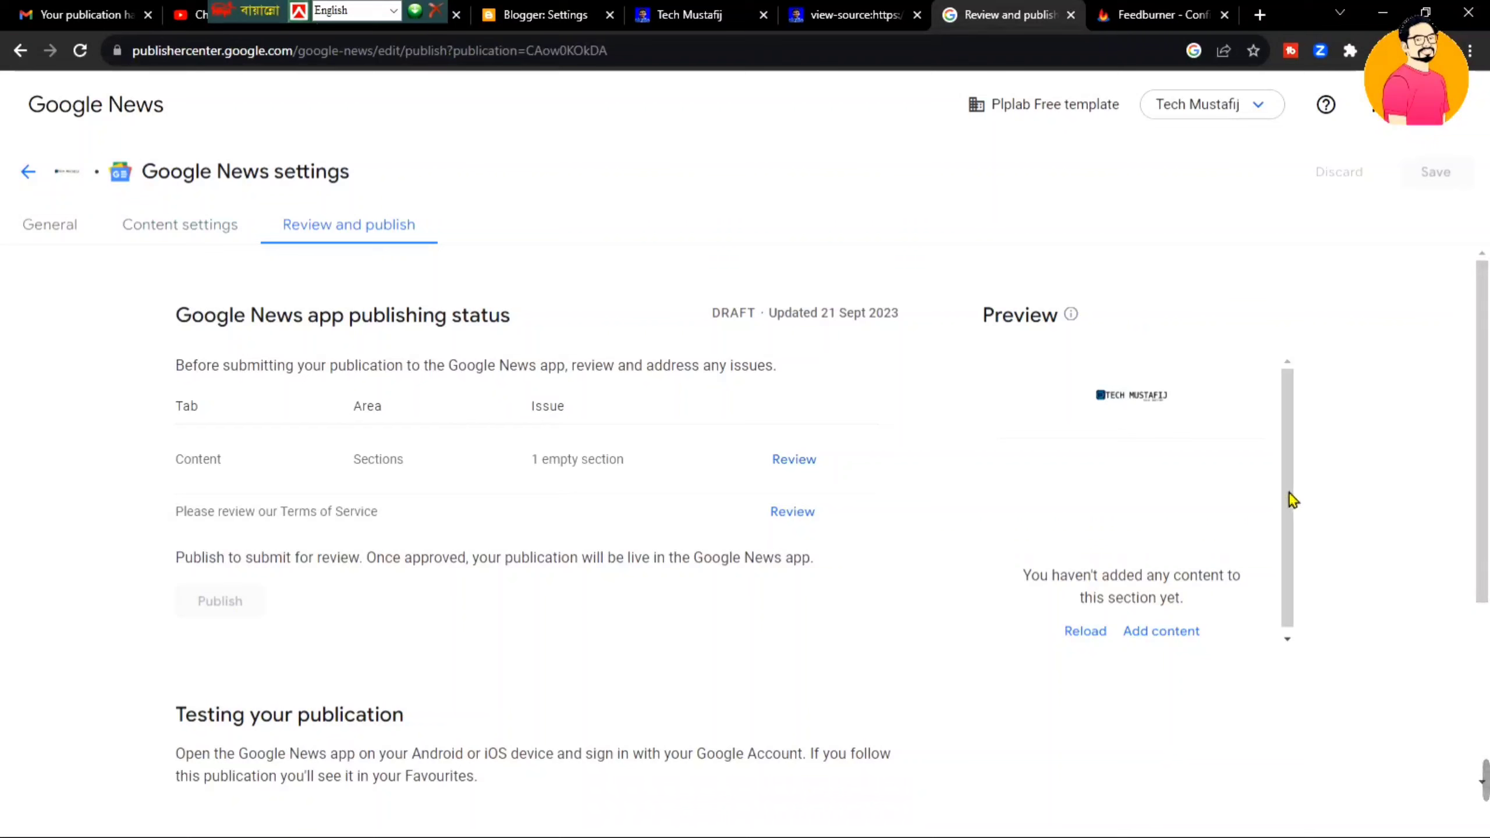
- Highlight the '1 empty section' issue and the Terms of Service notice on the review page
left_click_drag(1288, 492, 1293, 627)
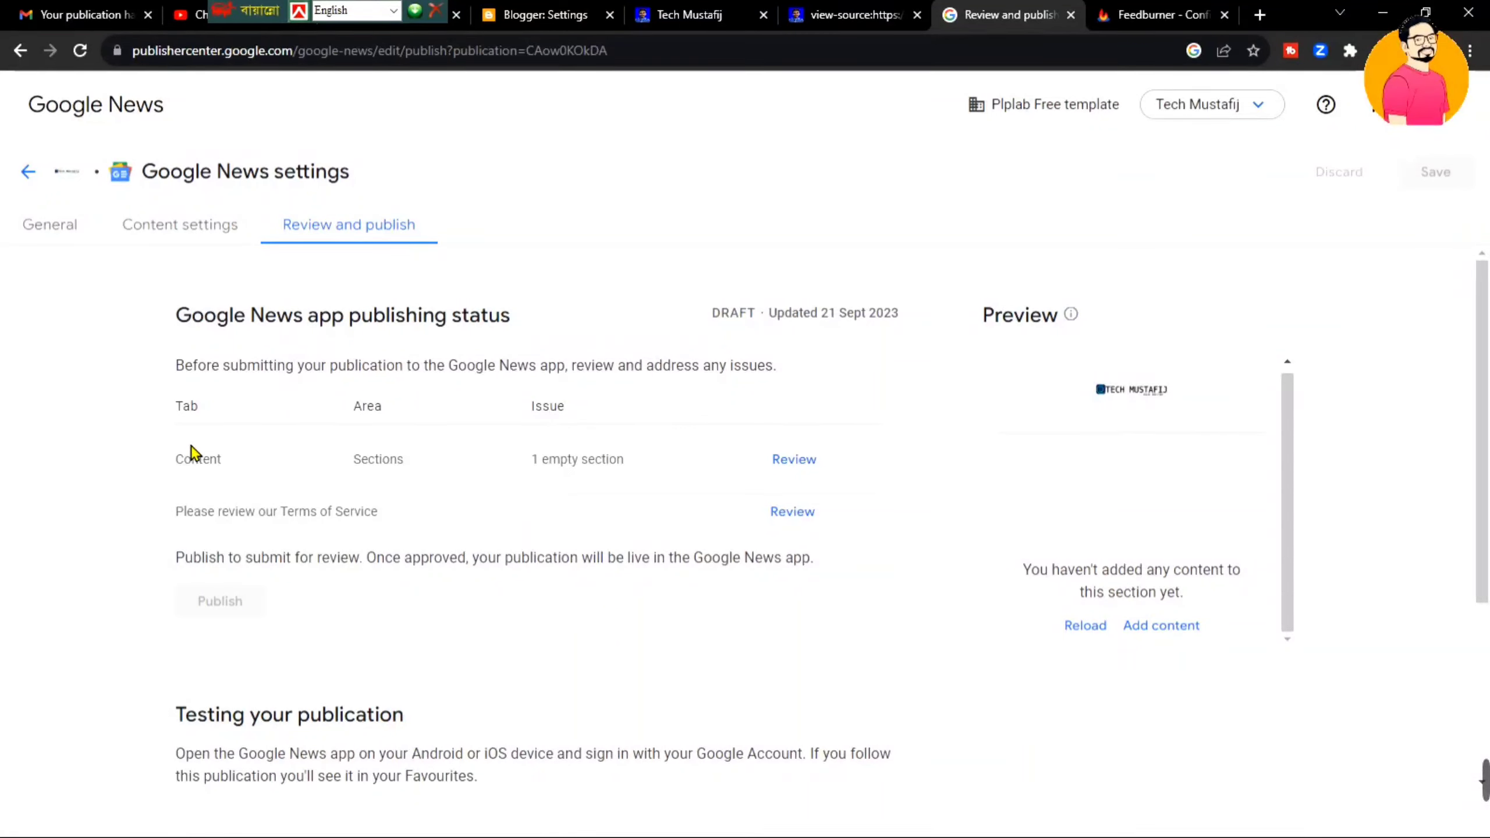
left_click_drag(175, 464, 799, 432)
left_click(902, 464)
left_click_drag(179, 517, 433, 511)
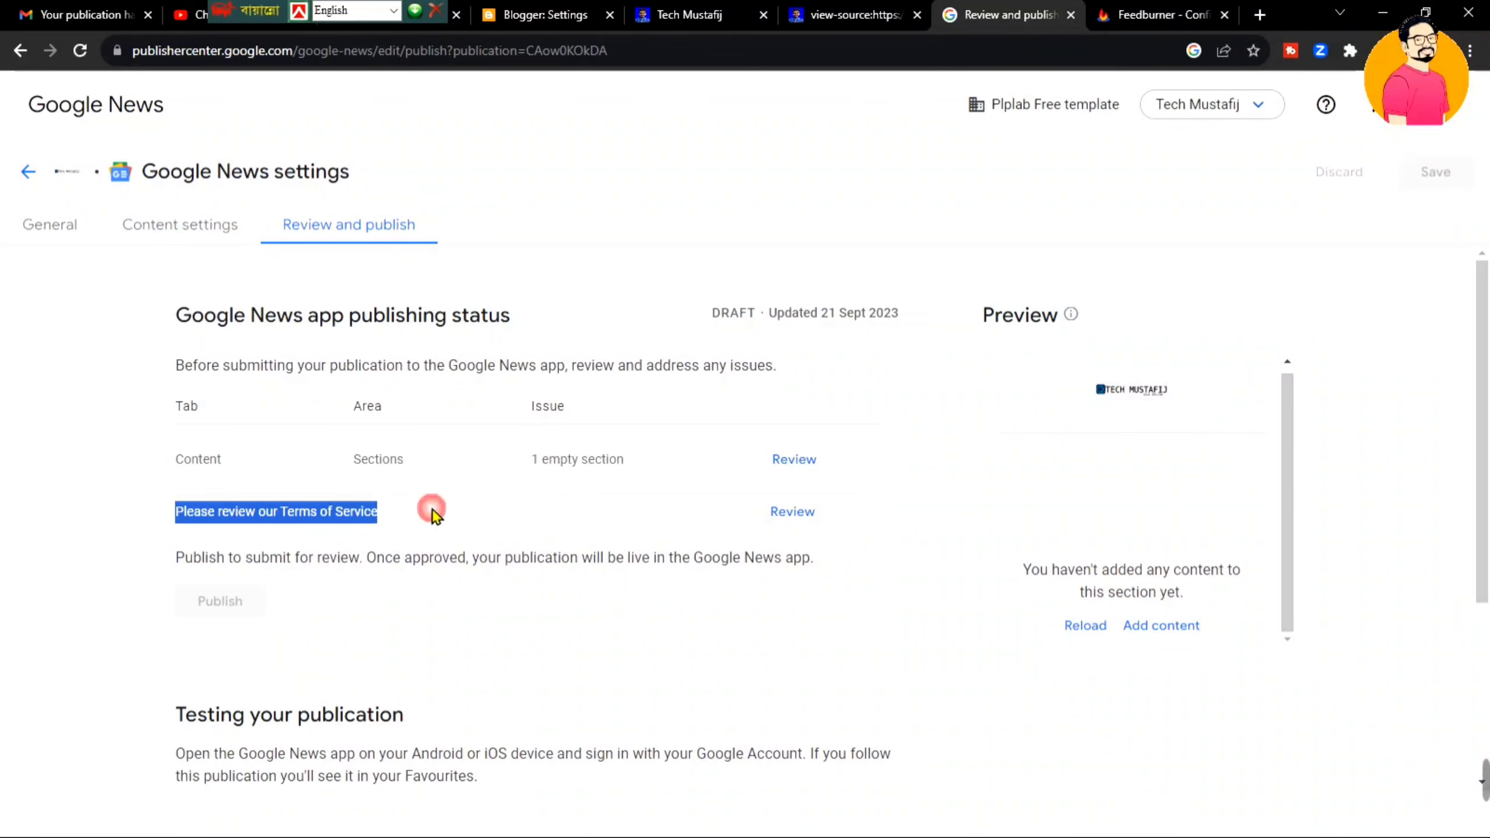
left_click(501, 514)
- Open the Terms of Service form and enter the signer's name and contact e-mail
left_click(791, 514)
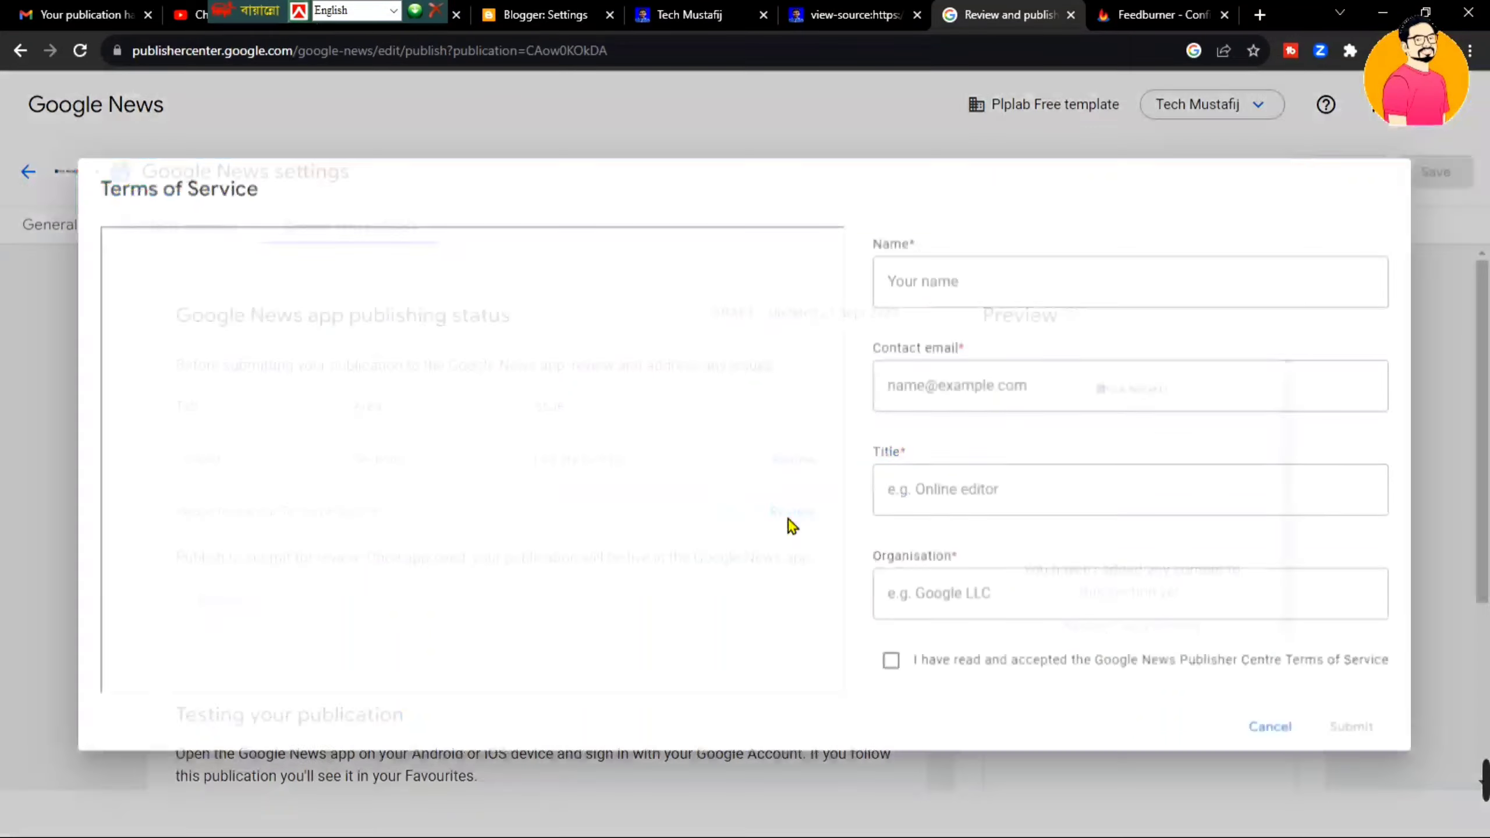
left_click(1063, 290)
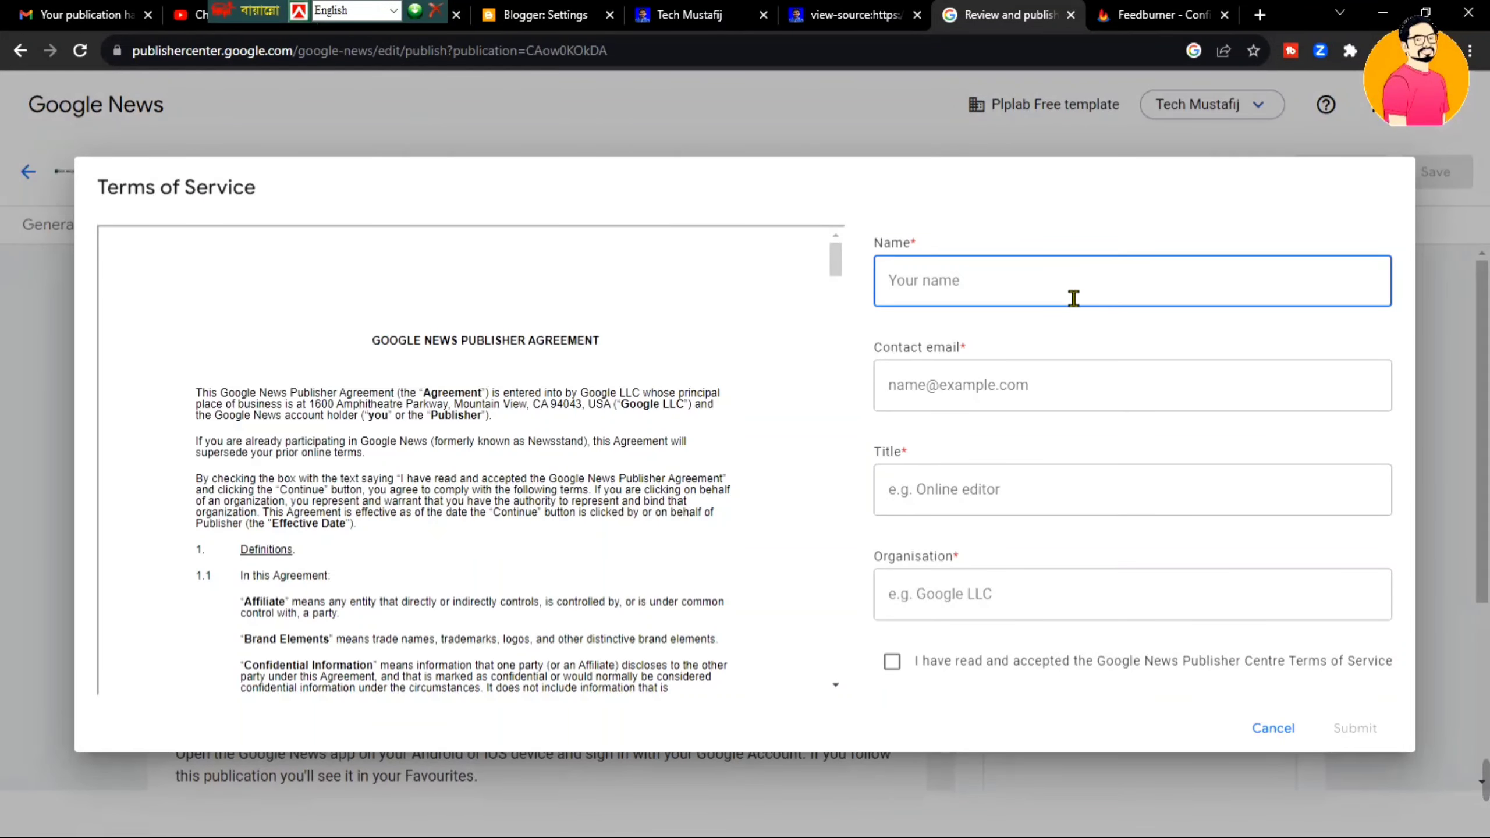
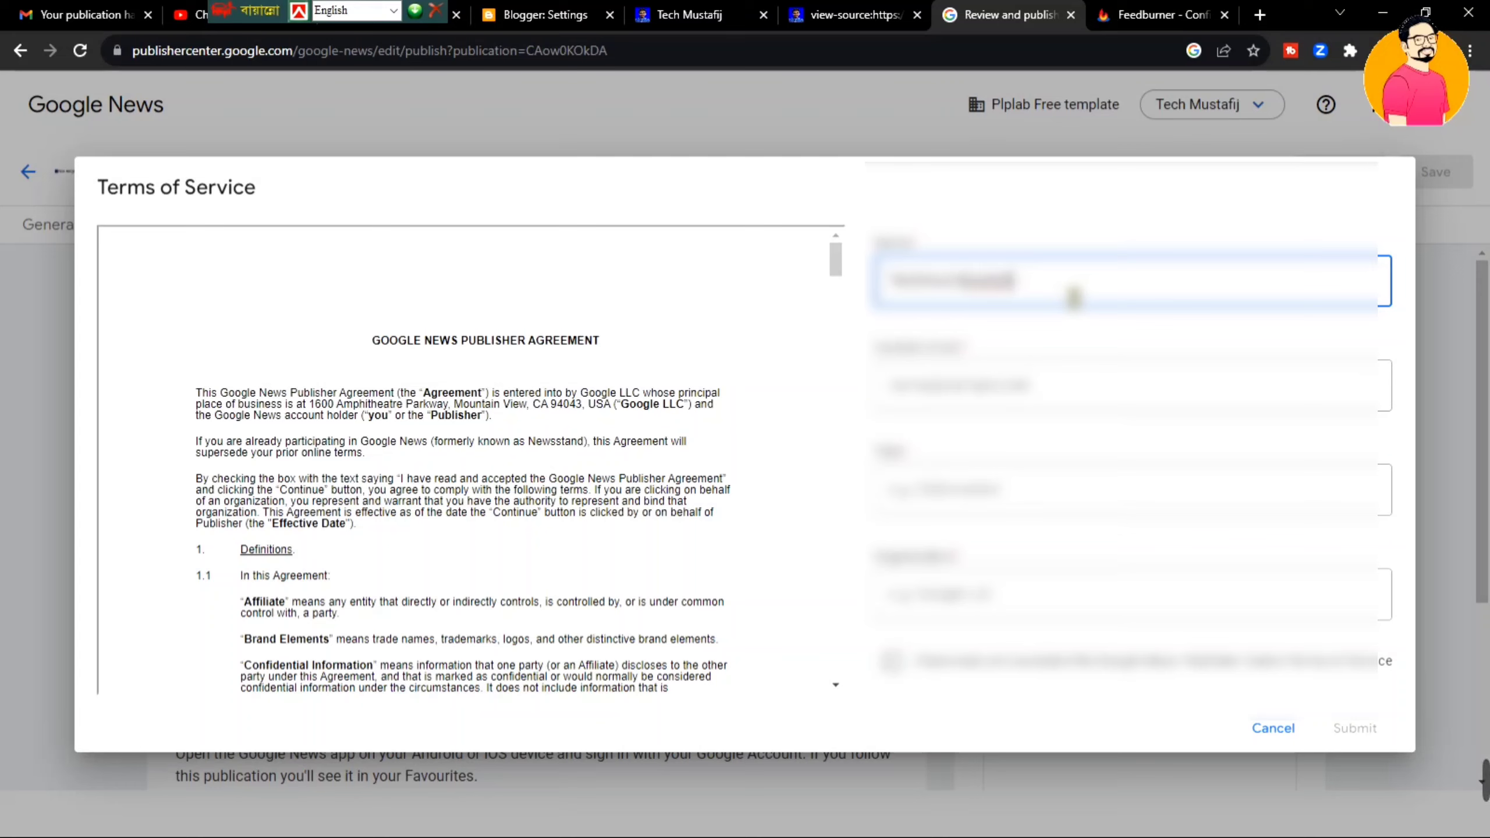
left_click(1076, 401)
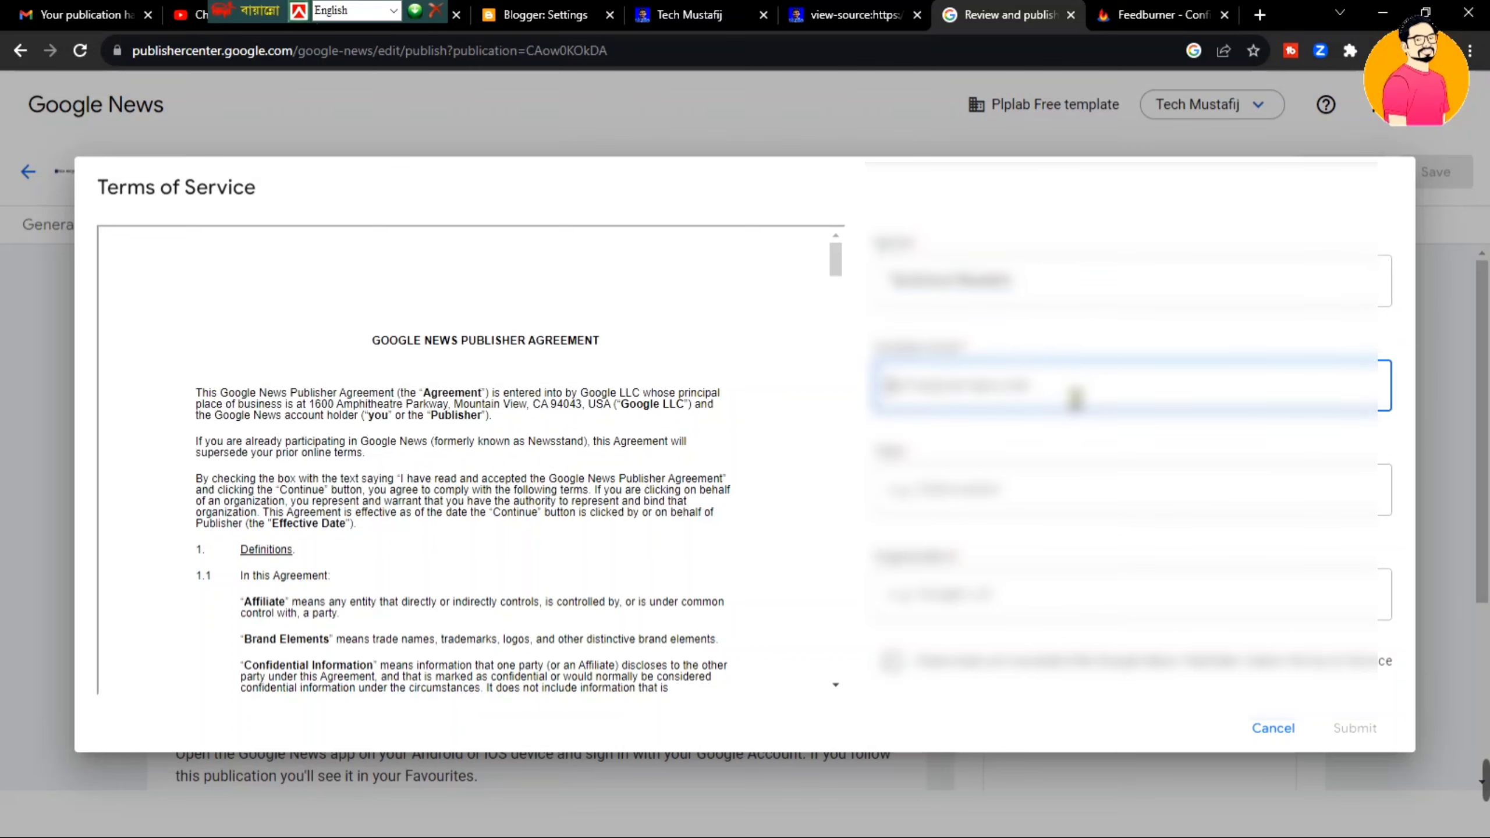
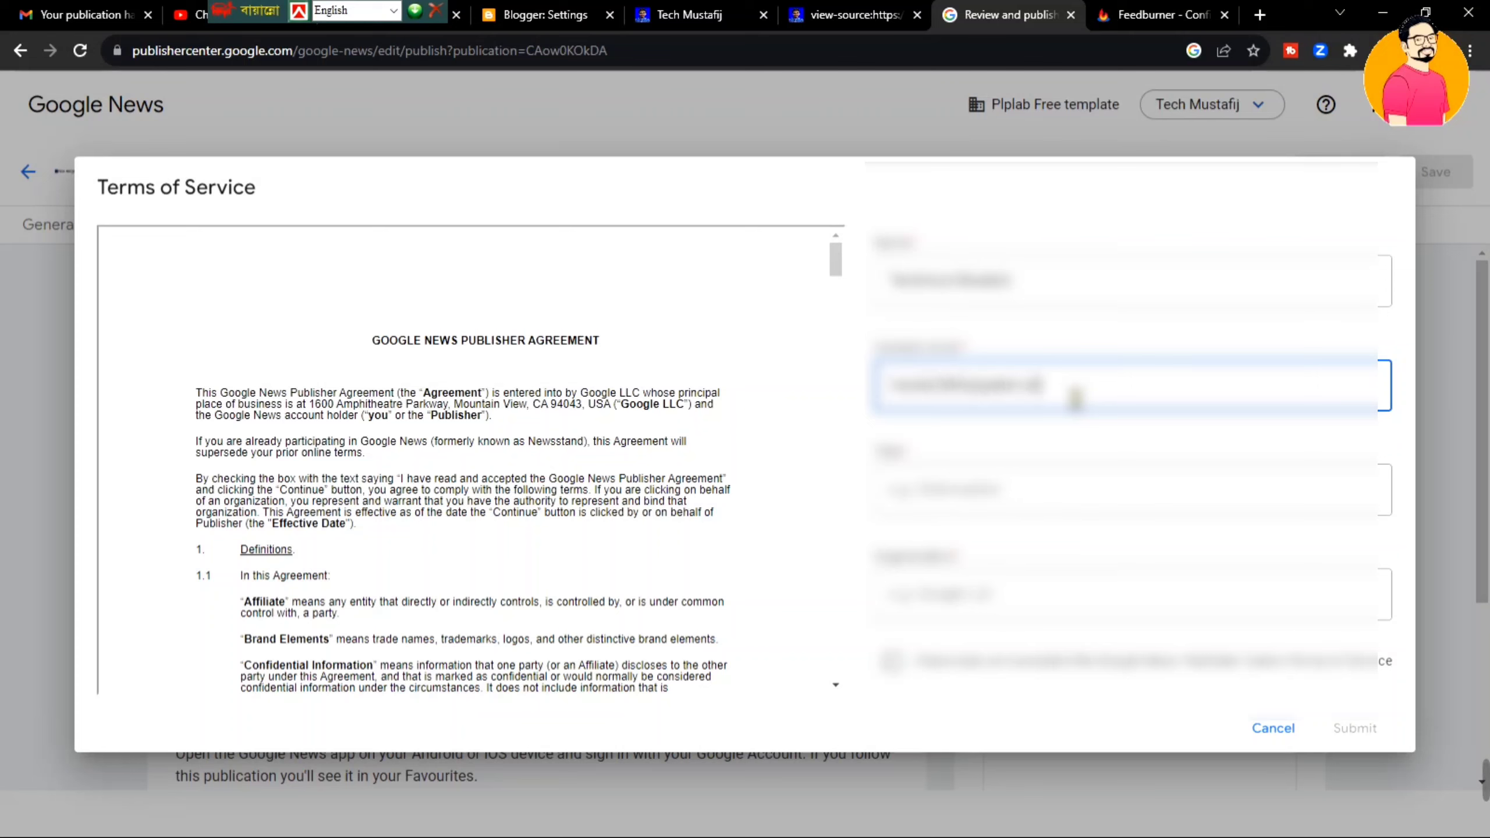
type("o")
- Enter 'Blogge' as the title and tick the publisher agreement checkbox
left_click(1063, 493)
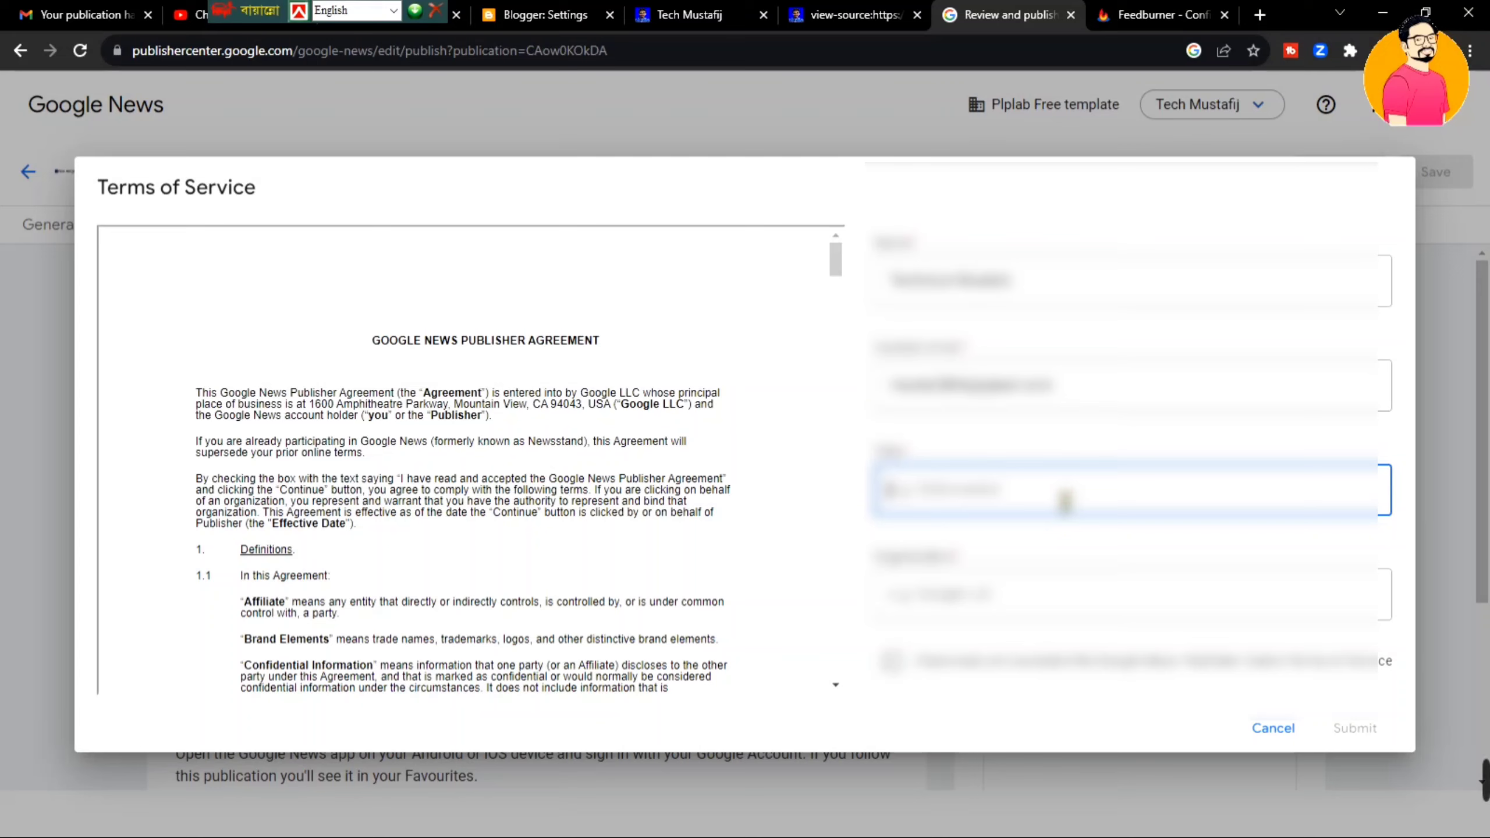
type("Blogge")
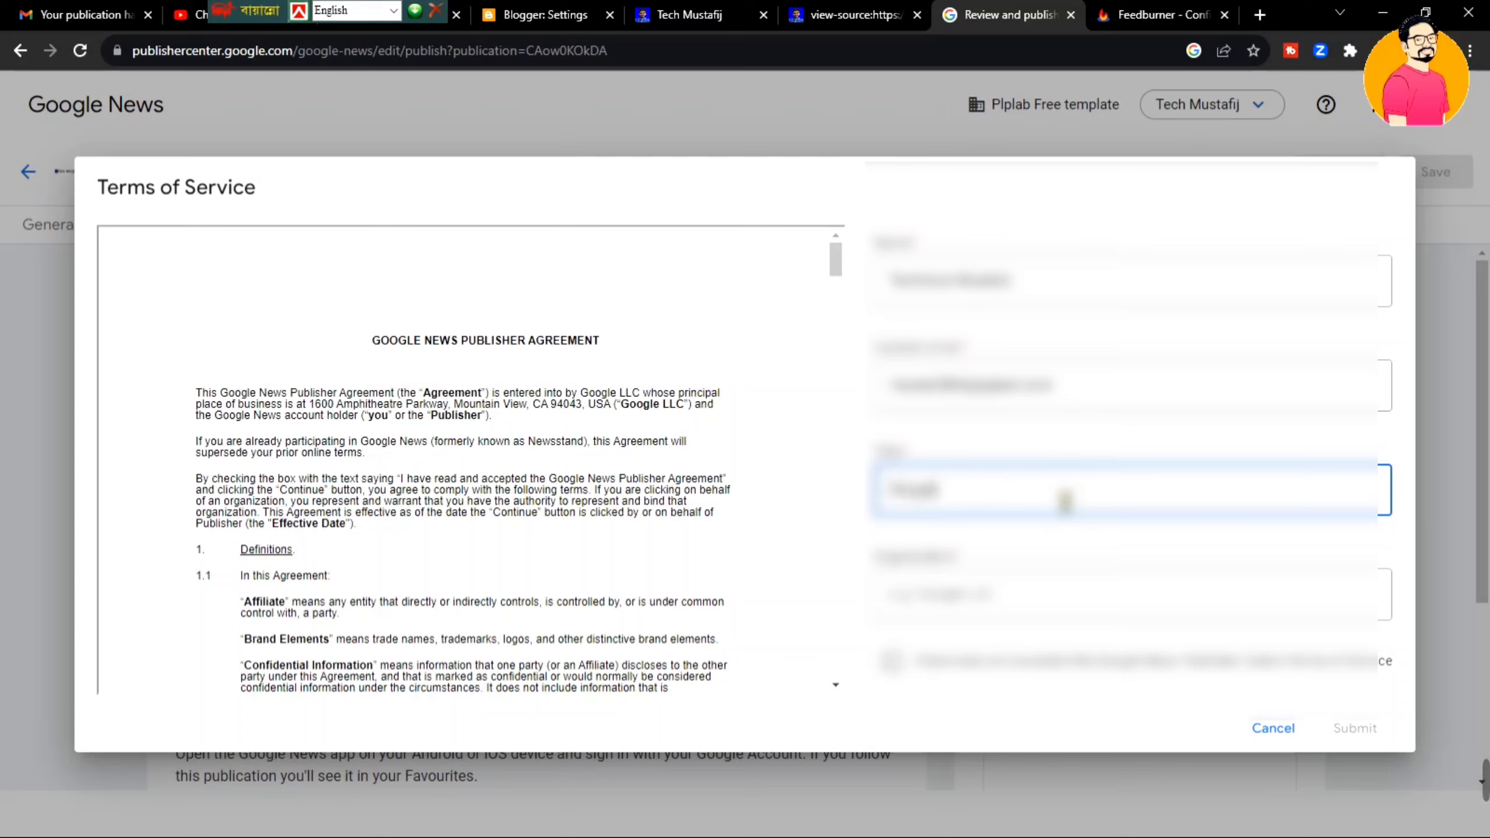
left_click(1048, 600)
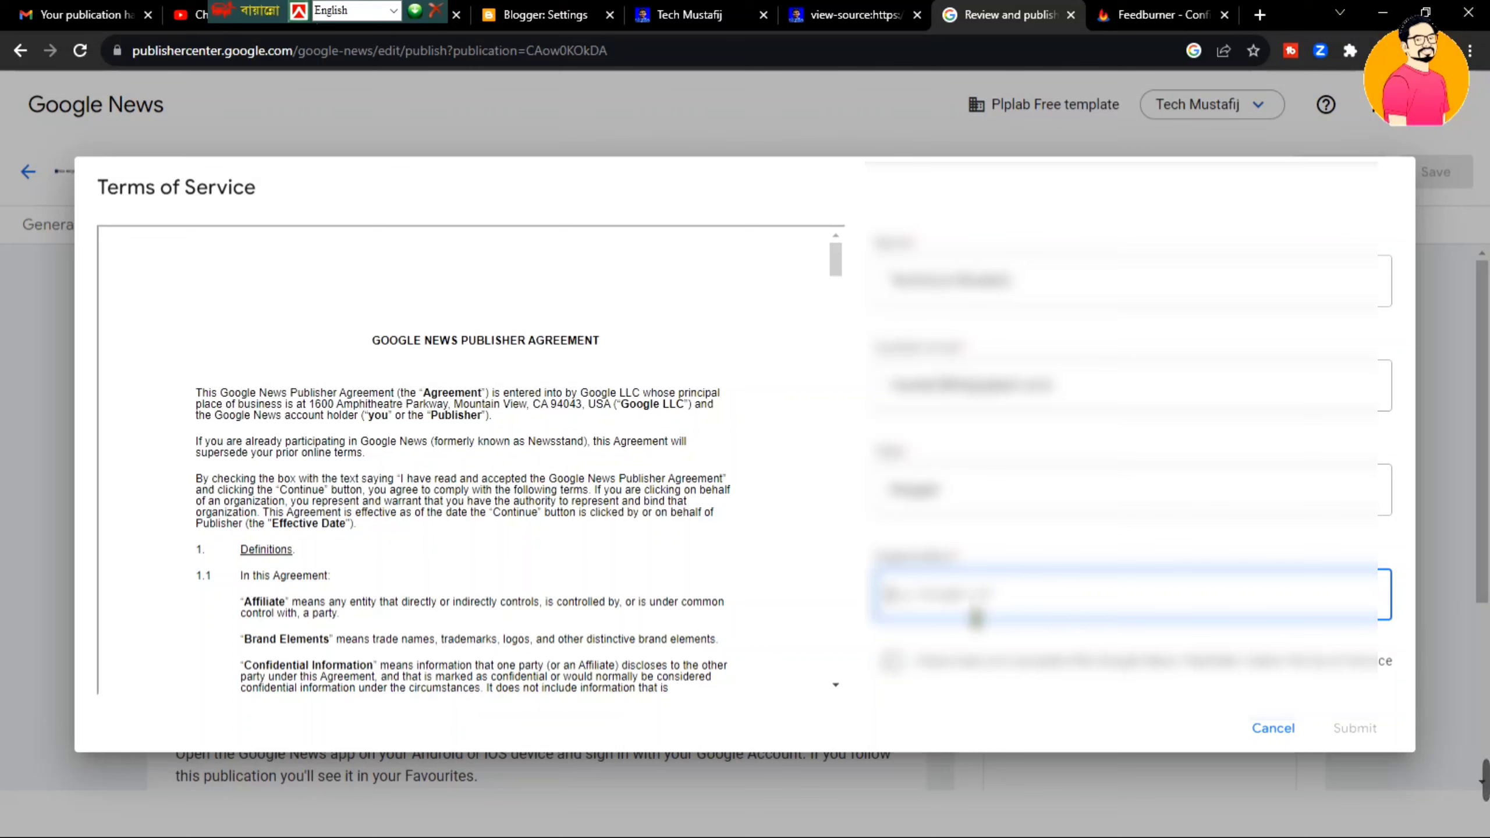
left_click(892, 662)
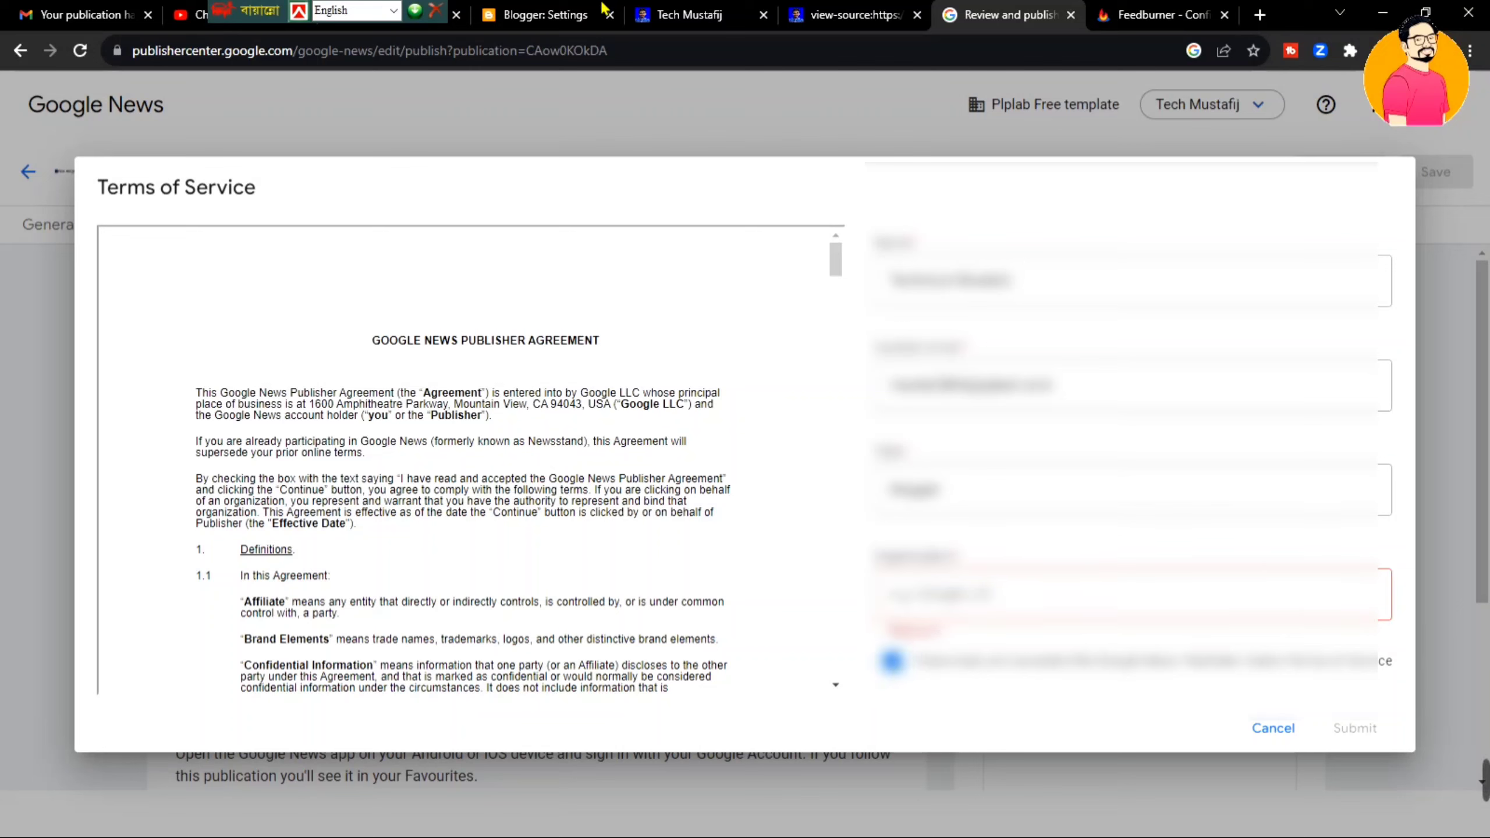
- Select the blog title in Blogger's settings to reuse as the organisation
left_click(545, 14)
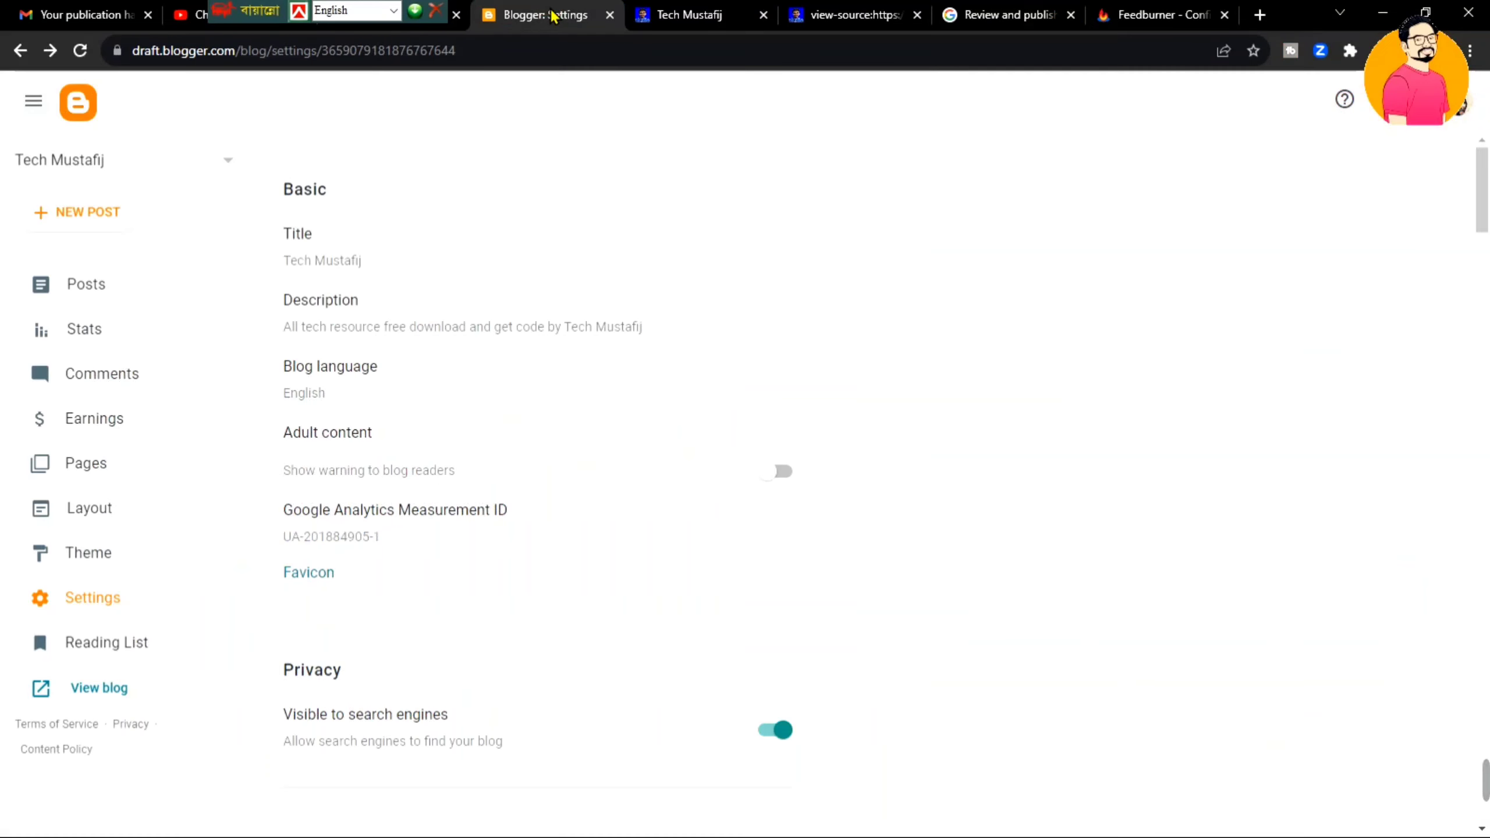
left_click(361, 263)
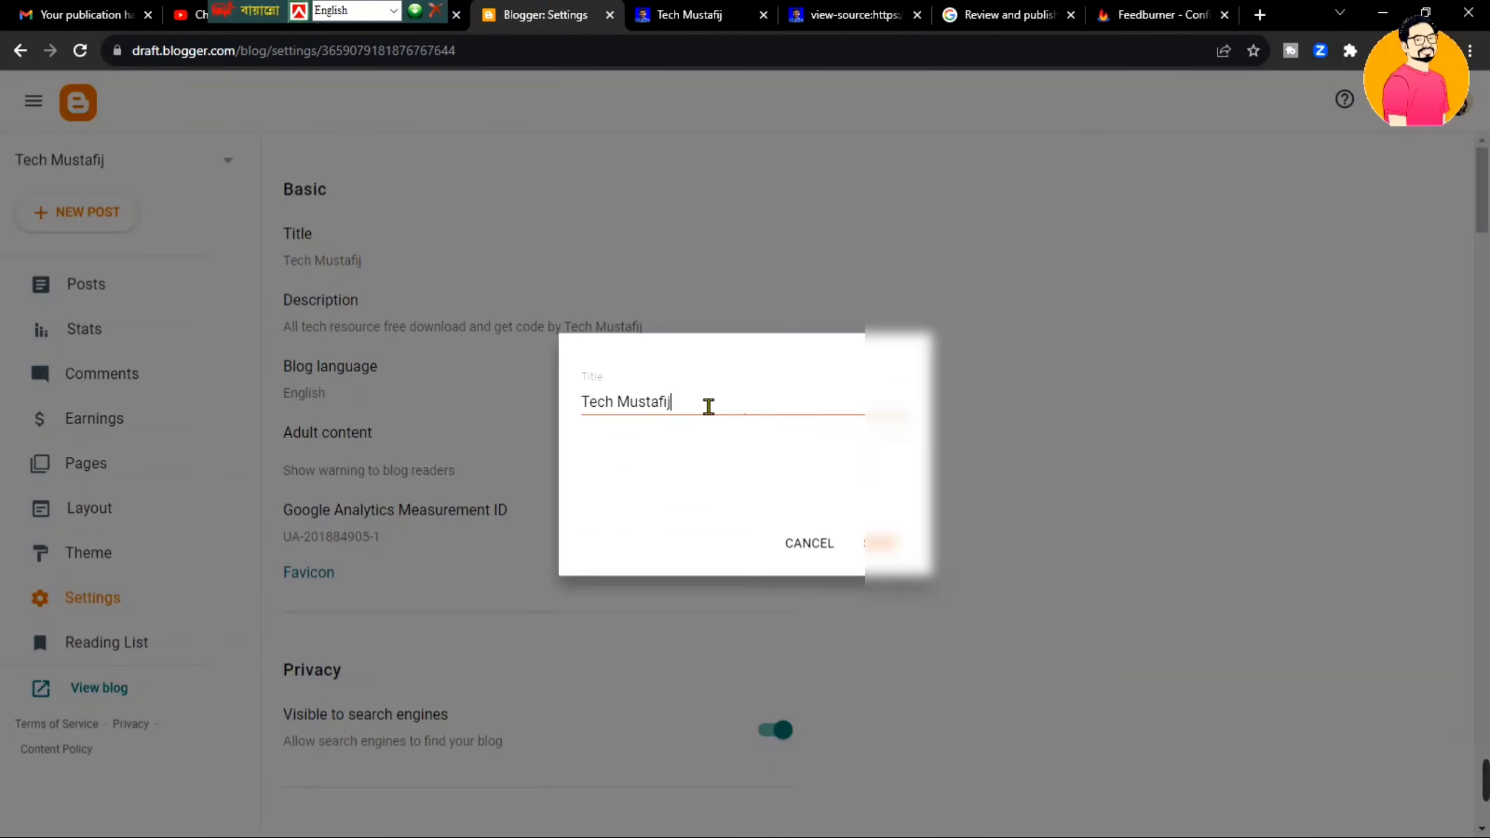
key("ctrl+a")
key("ctrl+c")
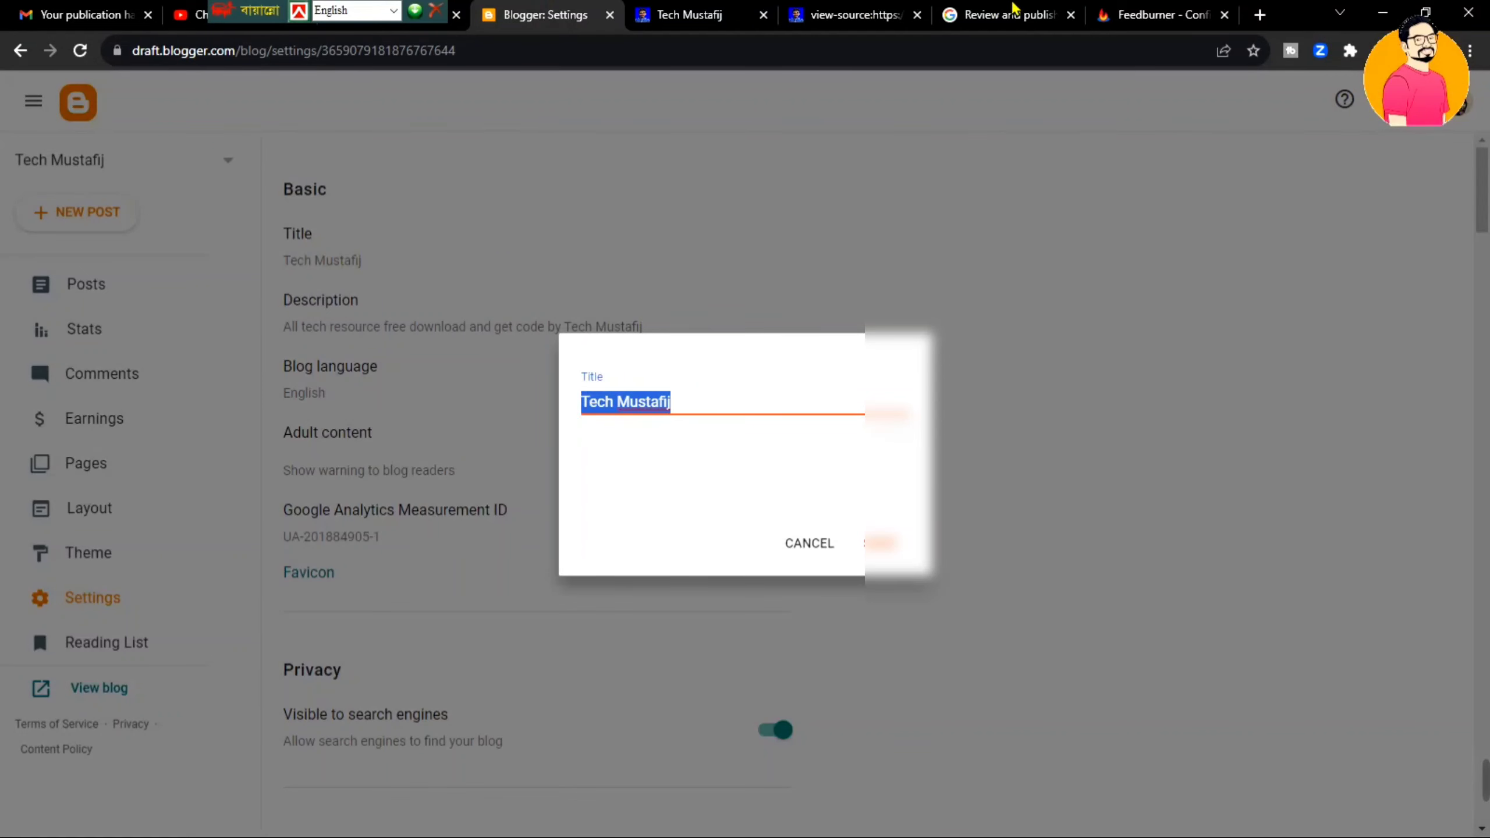
left_click(1011, 15)
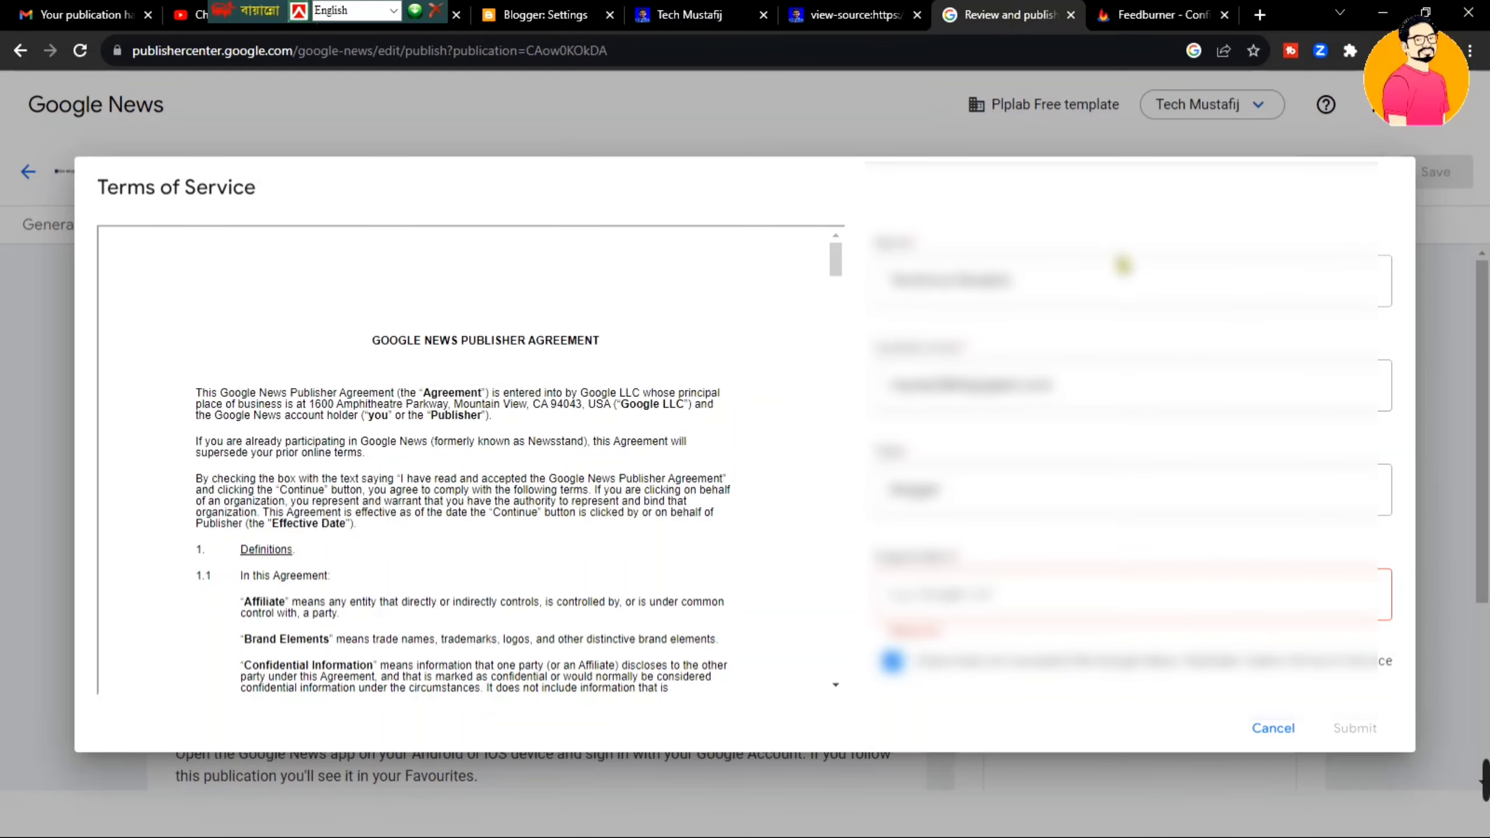
- Paste the blog name Tech Mustafij as the organisation and submit the Terms of Service
left_click(1084, 607)
key("ctrl+v")
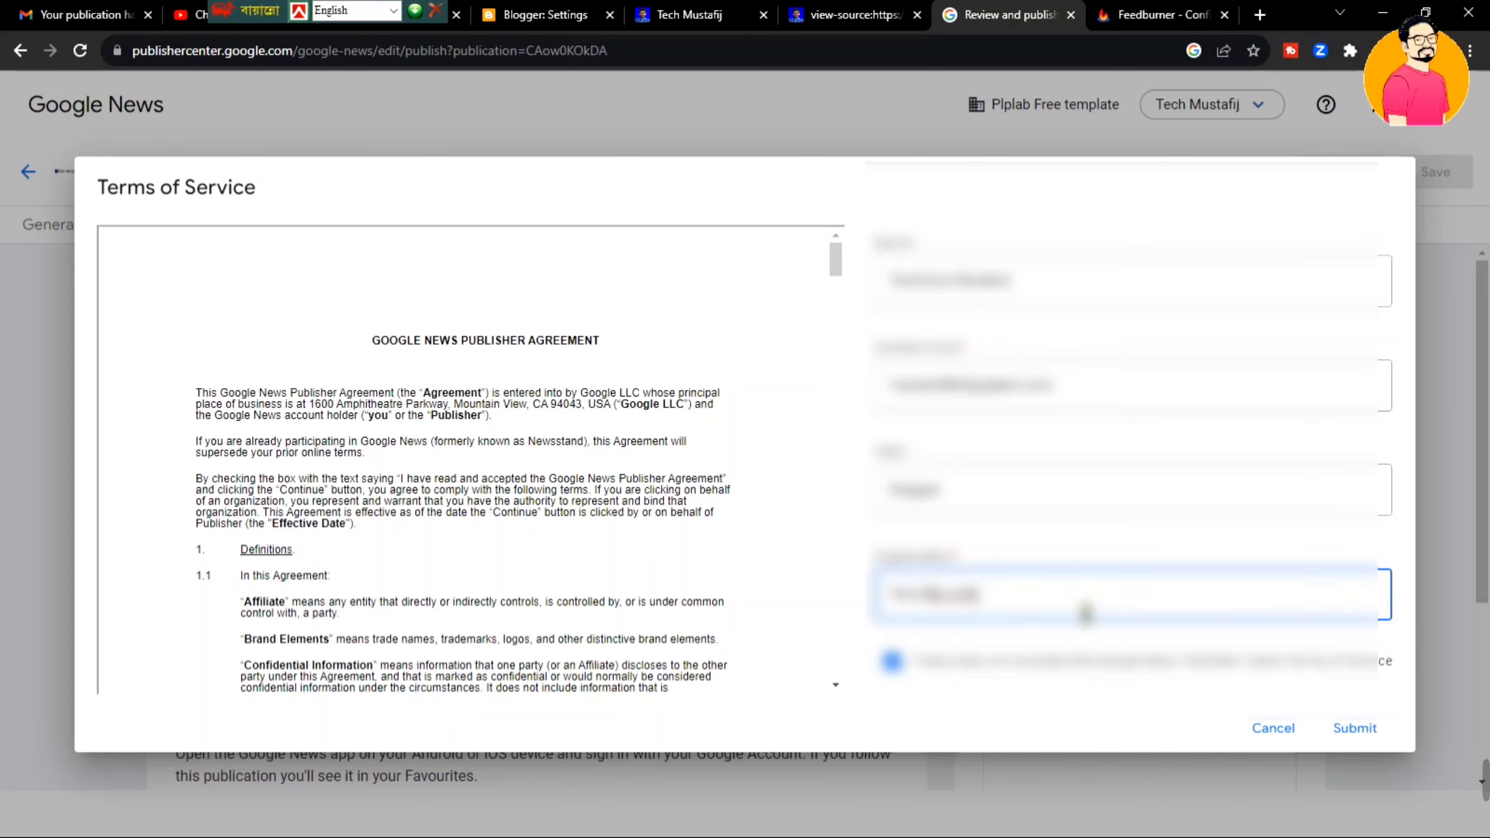
left_click(1357, 728)
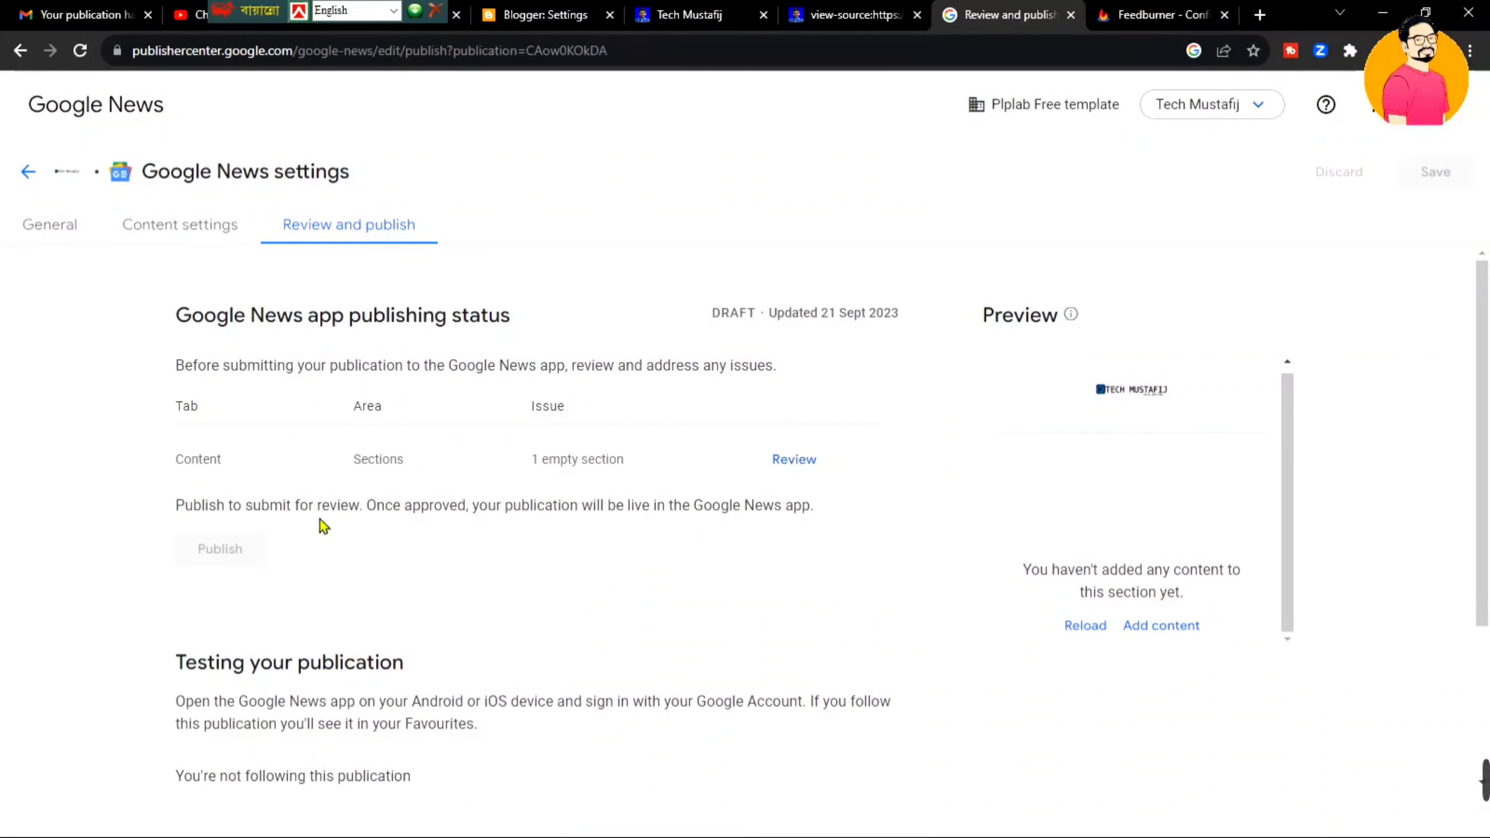
- Queue an article refresh for the Tech Mustafij section in Content settings, then recheck the Review and publish status
left_click(80, 52)
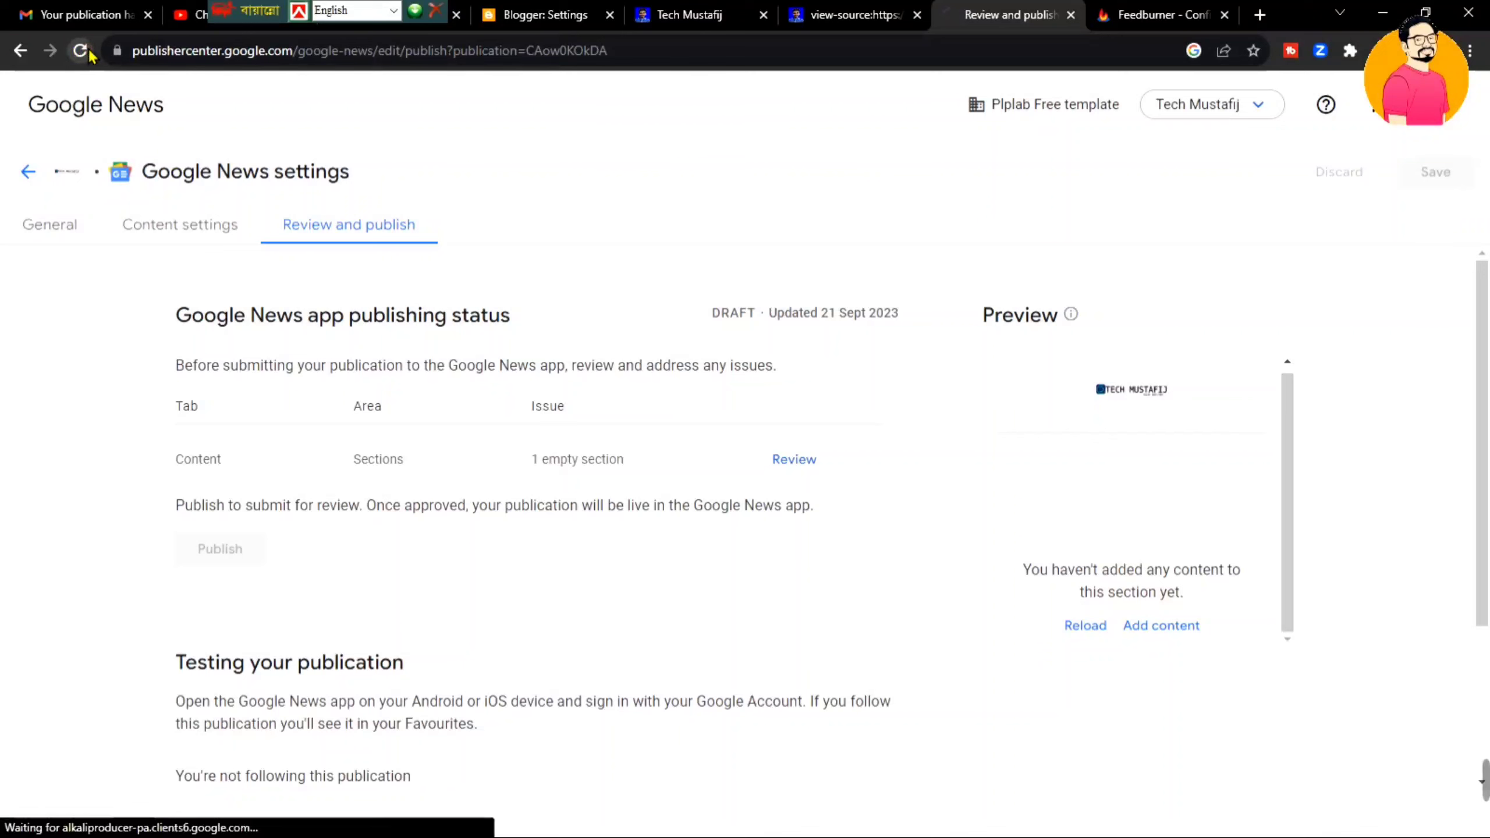
left_click(235, 212)
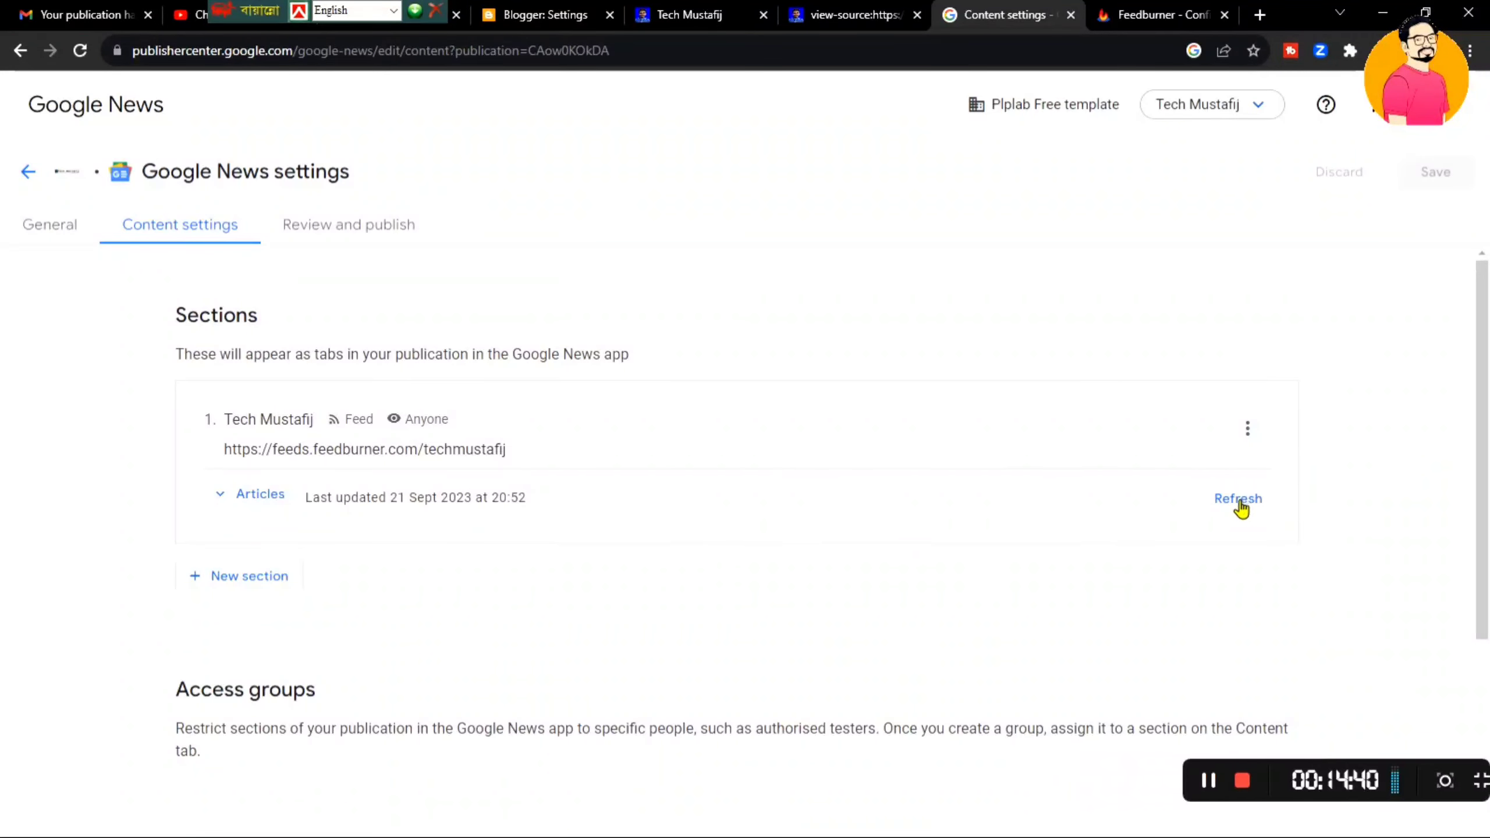
left_click(1239, 500)
left_click(1239, 500)
left_click(1240, 500)
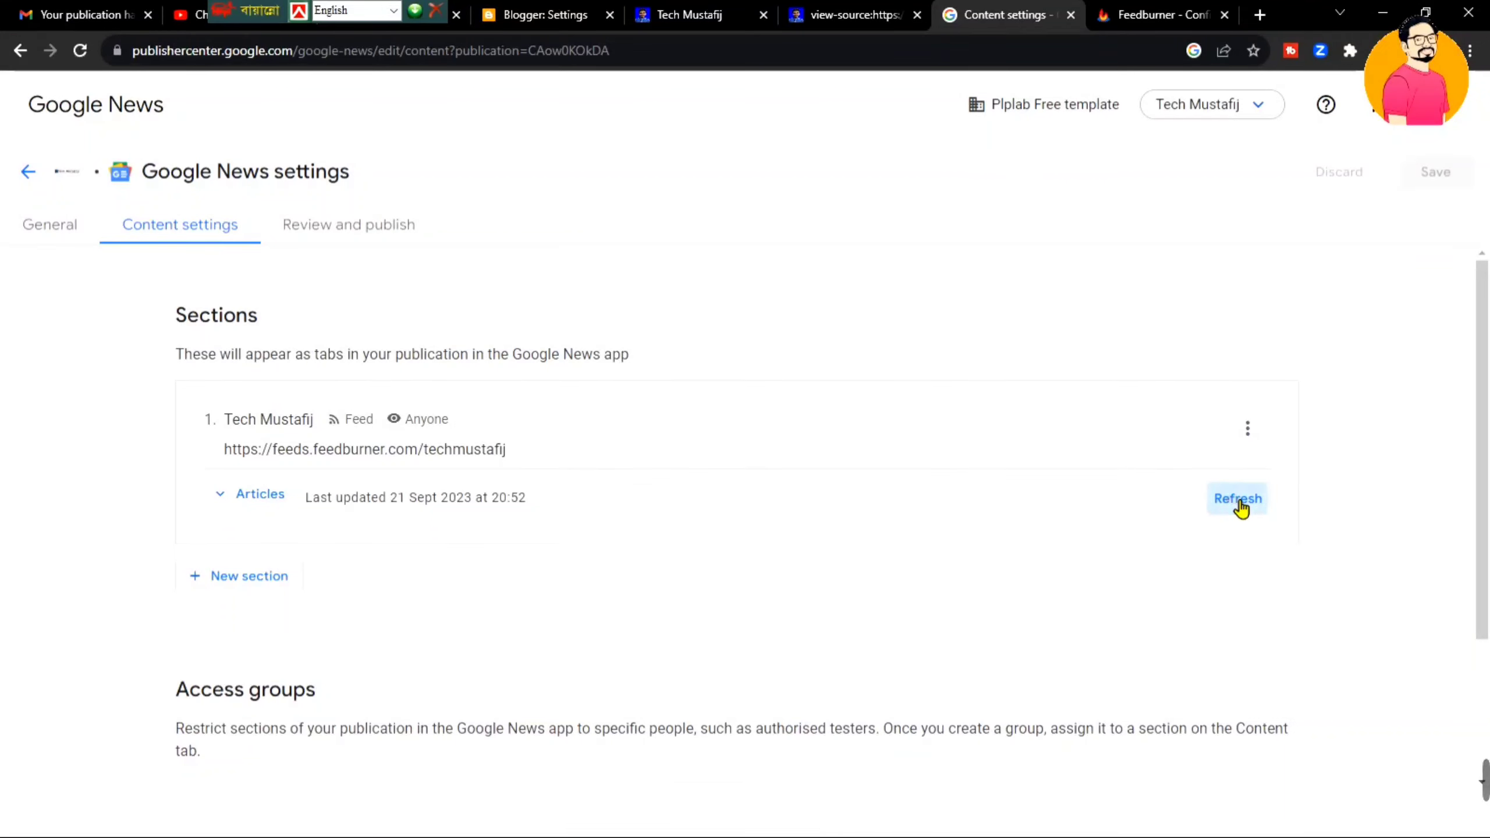
left_click(1239, 500)
left_click(1240, 504)
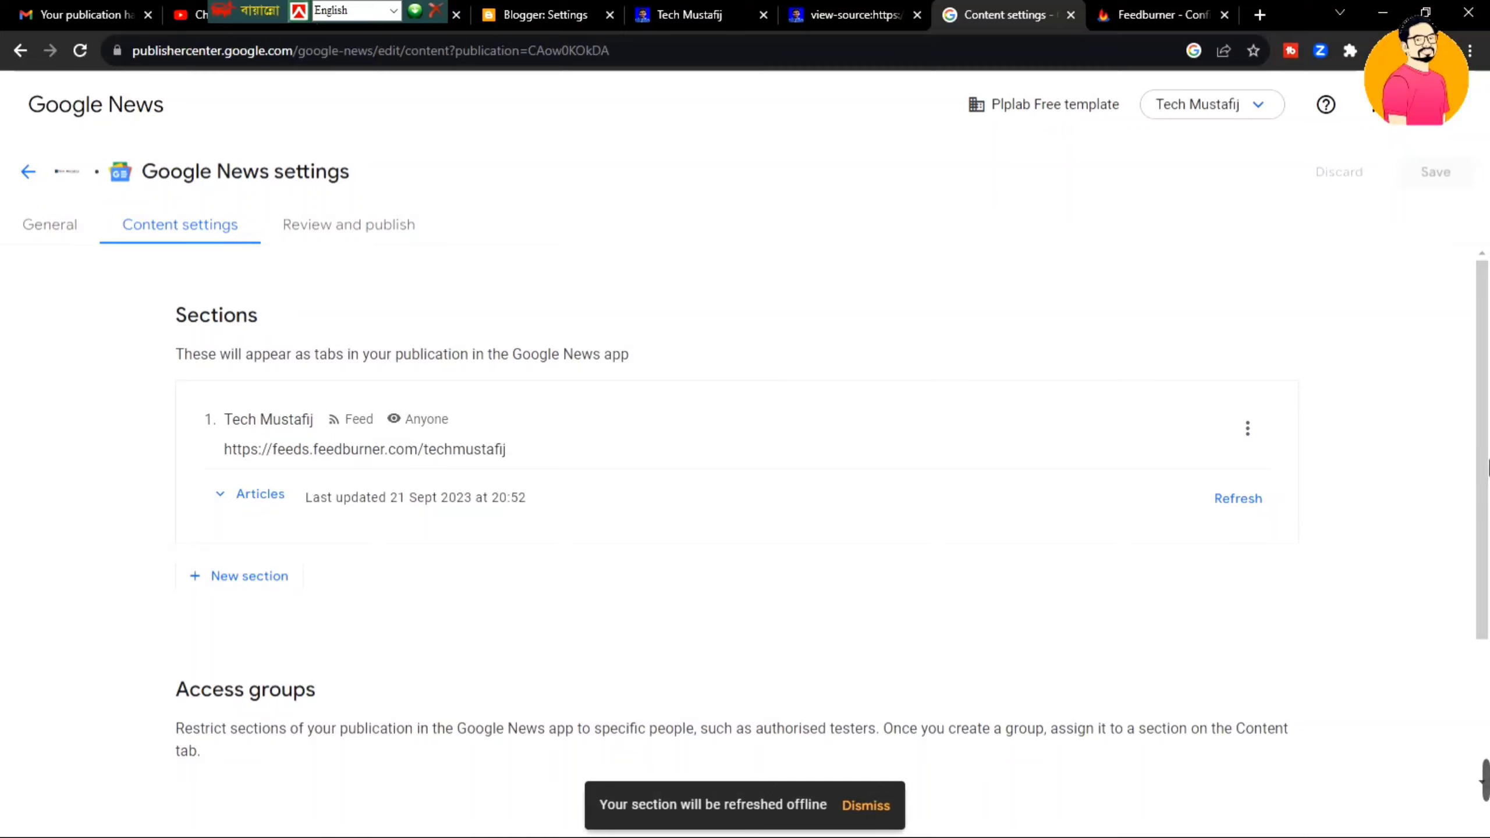
key("F5")
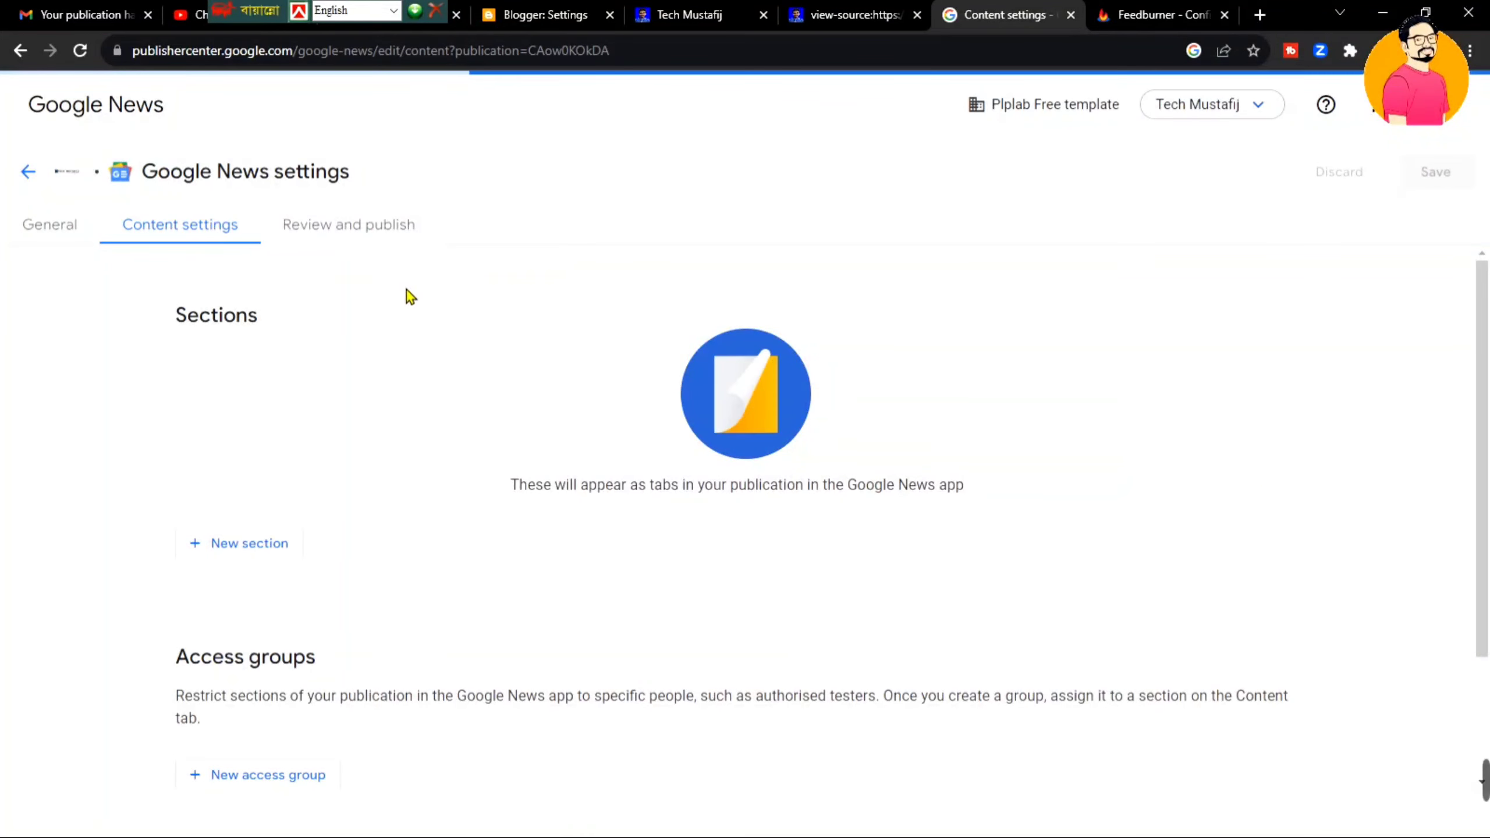
left_click(346, 229)
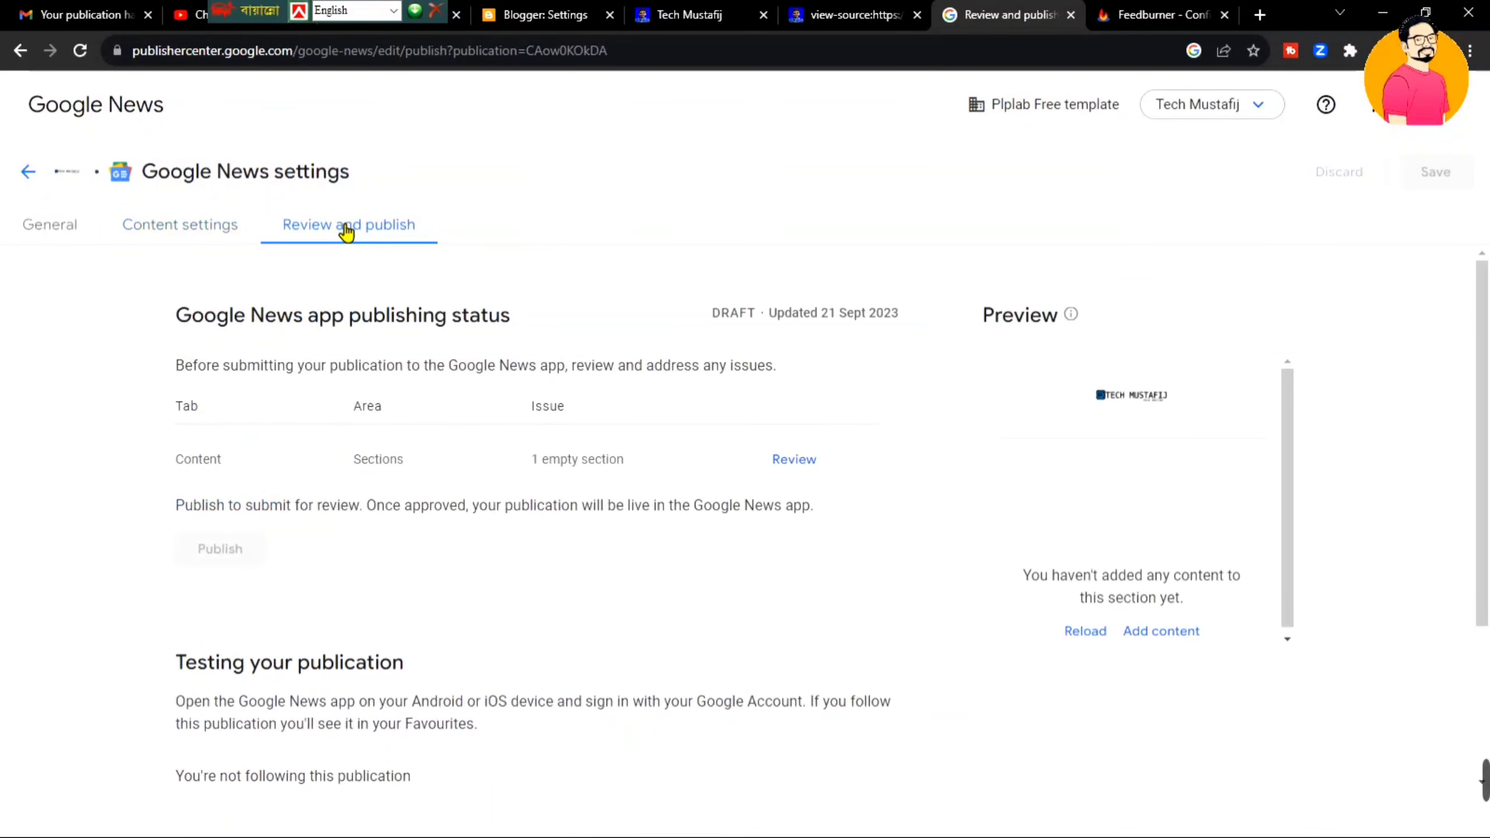